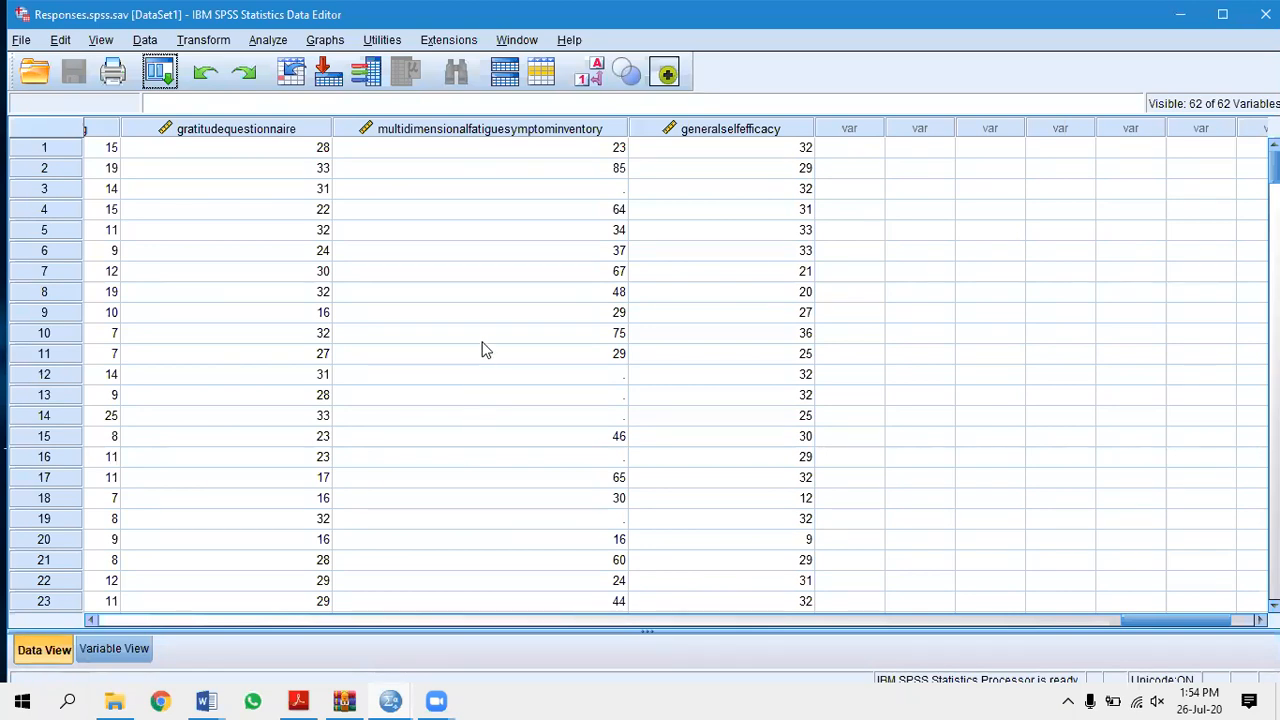
Look through the questionnaire score columns in the data for missing entries.
{"action": "scroll", "coordinate": [483, 350], "scroll_direction": "down", "scroll_amount": 3}
{"action": "scroll", "coordinate": [483, 350], "scroll_direction": "up", "scroll_amount": 3}
{"action": "scroll", "coordinate": [577, 454], "scroll_direction": "down", "scroll_amount": 4}
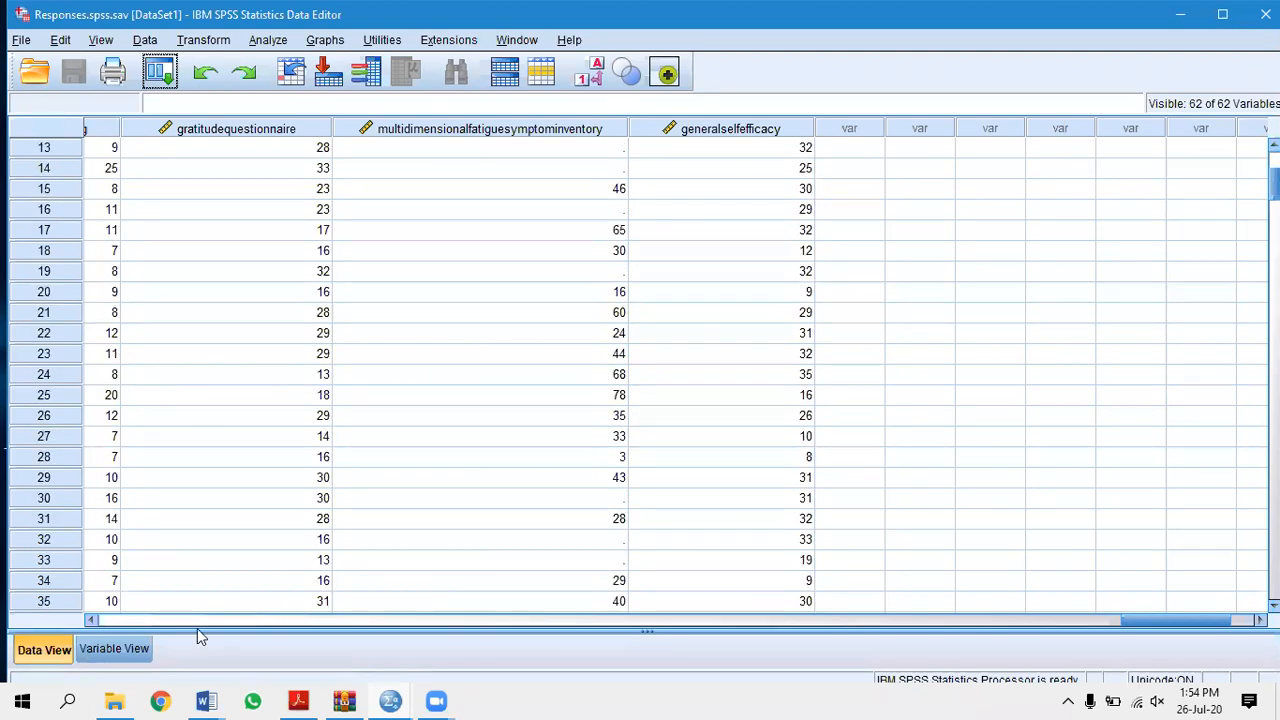
Review the value labels defined for the Gender and Age variables.
{"action": "left_click", "coordinate": [112, 650]}
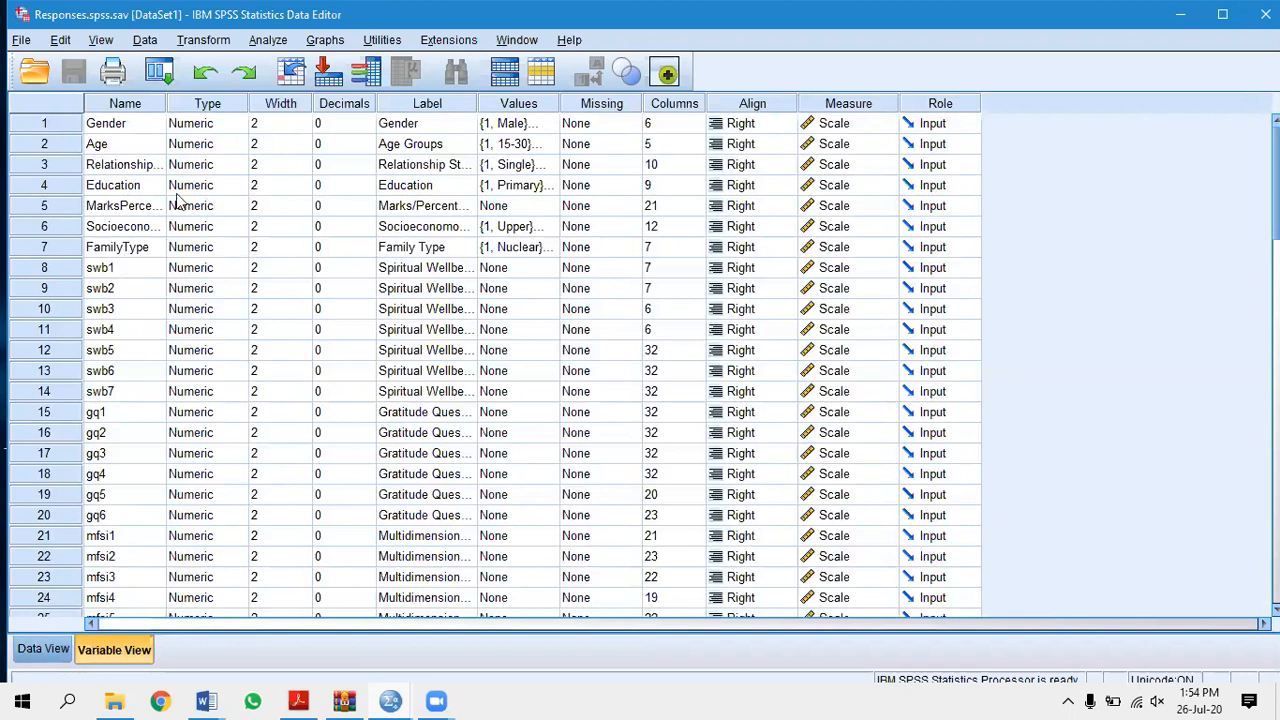
{"action": "left_click", "coordinate": [546, 128]}
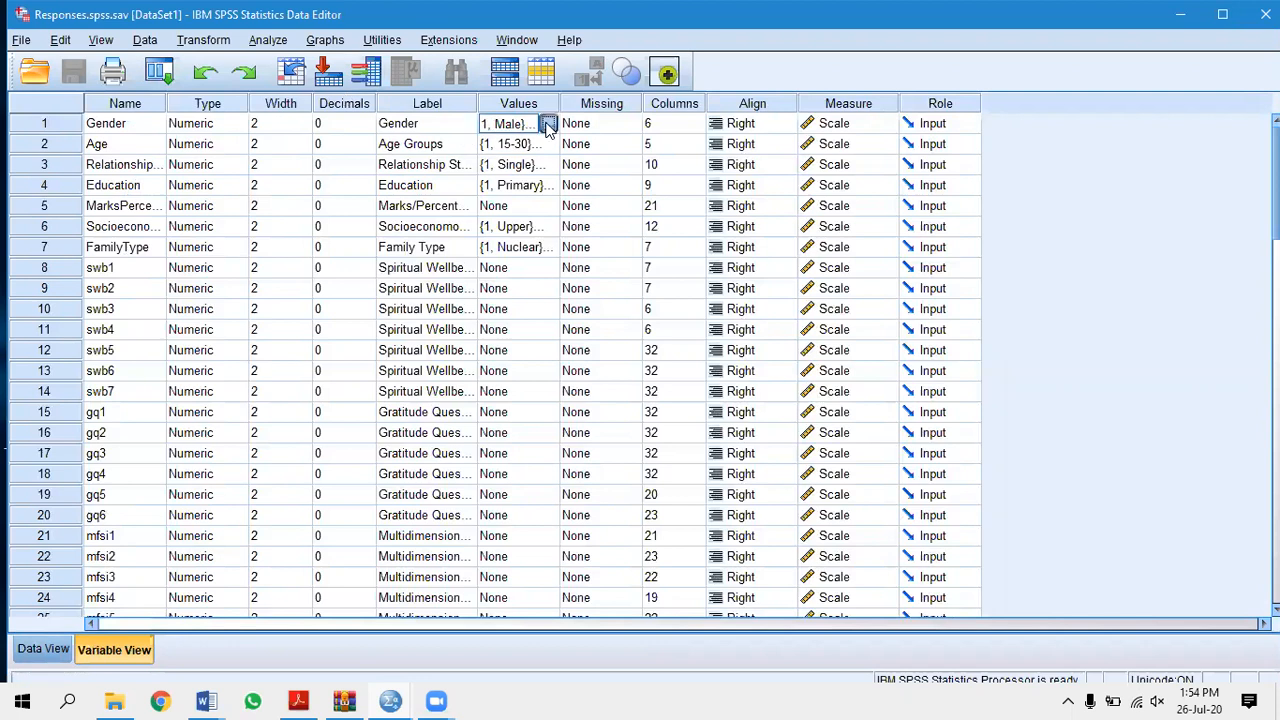
{"action": "left_click", "coordinate": [547, 124]}
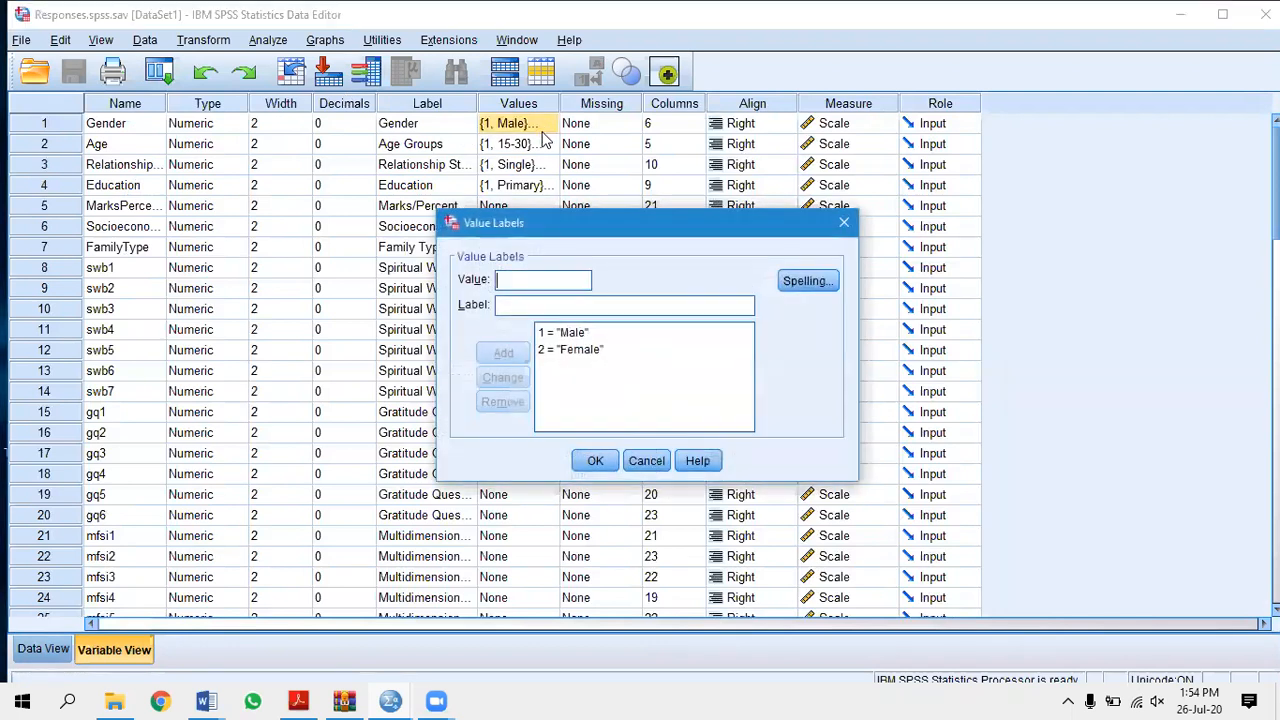
{"action": "left_click", "coordinate": [560, 364]}
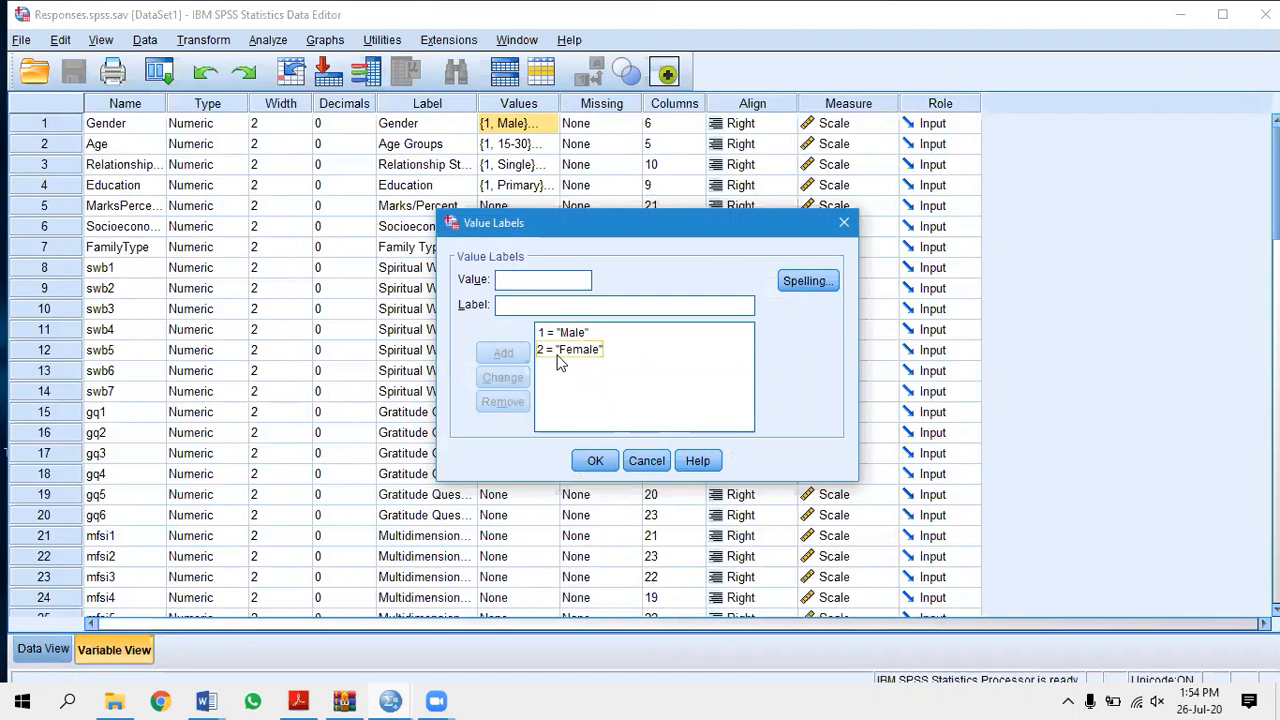
{"action": "left_click", "coordinate": [497, 279]}
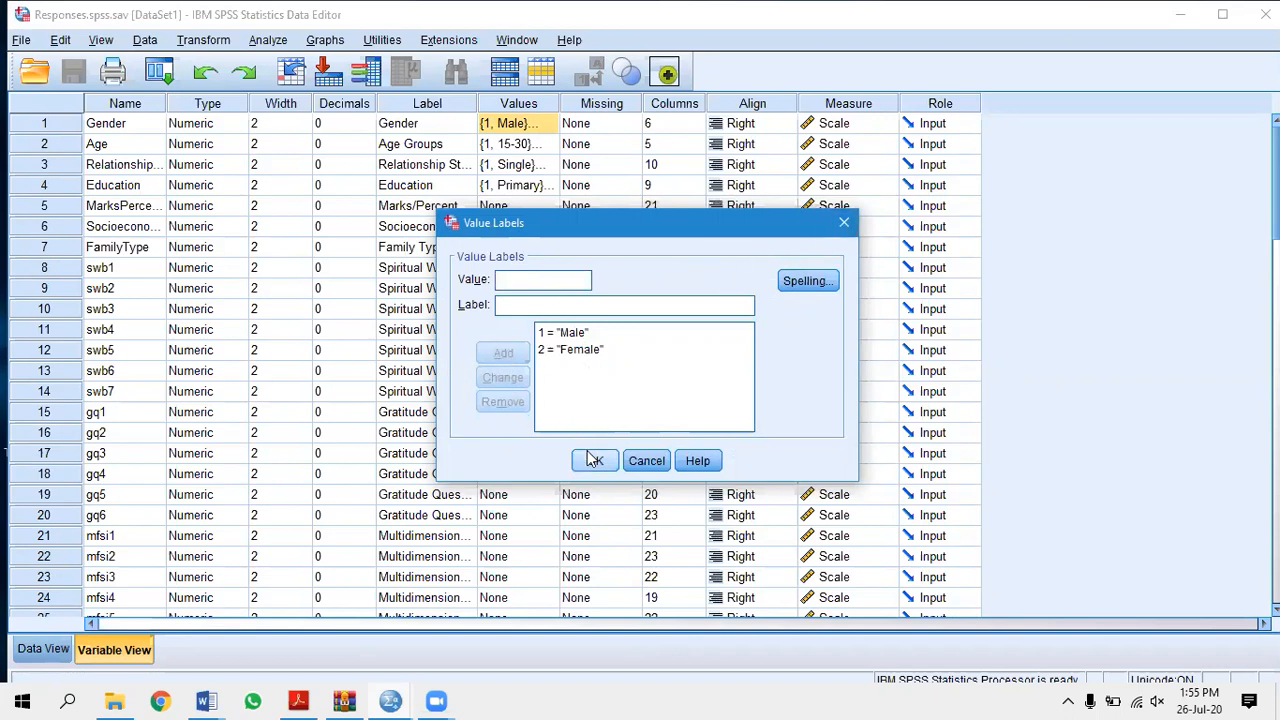
{"action": "left_click", "coordinate": [843, 225]}
{"action": "double_click", "coordinate": [550, 144]}
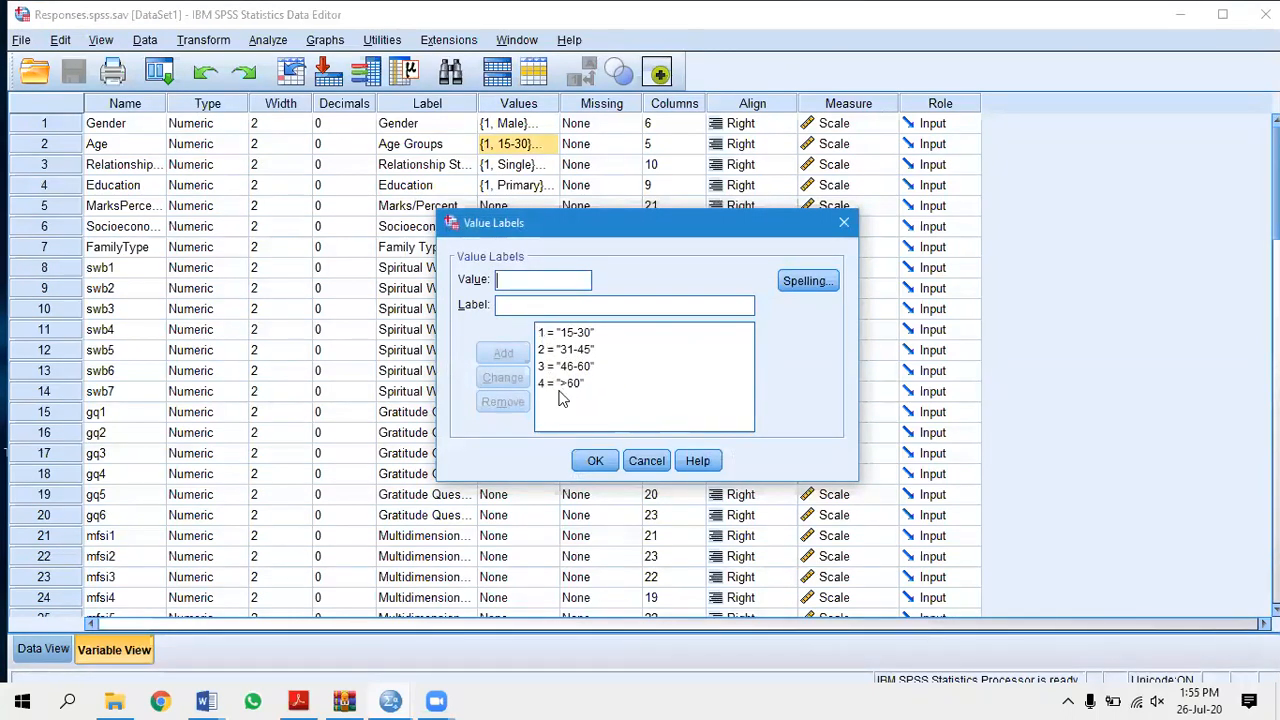
{"action": "left_click", "coordinate": [595, 463]}
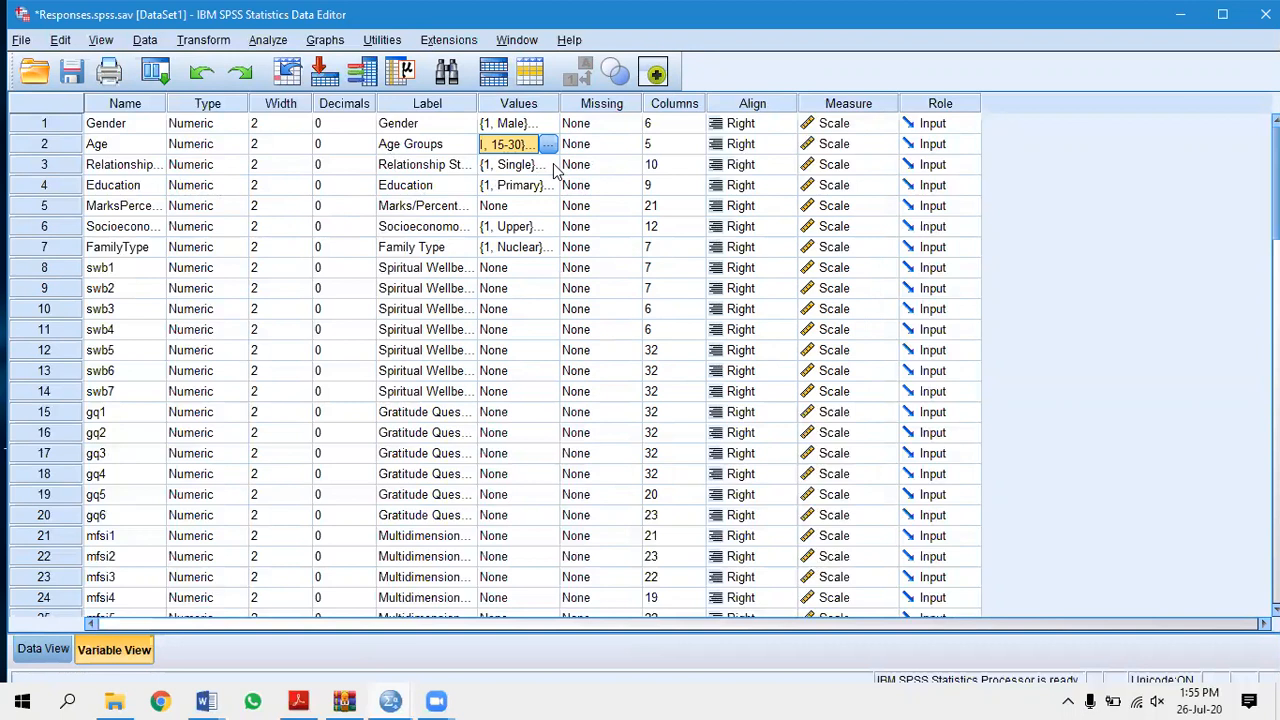
Start a Missing Value Analysis with all variables from Marks/Percentage through the last General Self-Efficacy variable as quantitative variables.
{"action": "left_click", "coordinate": [43, 651]}
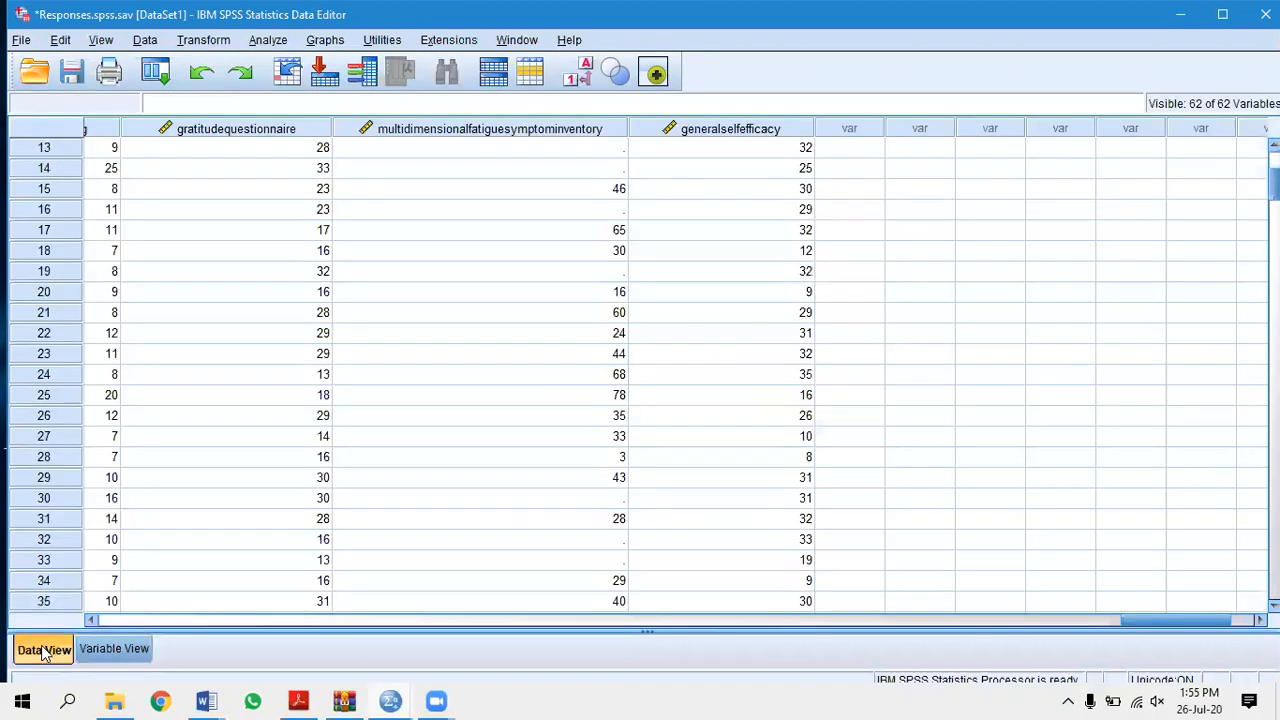
{"action": "left_click", "coordinate": [270, 42]}
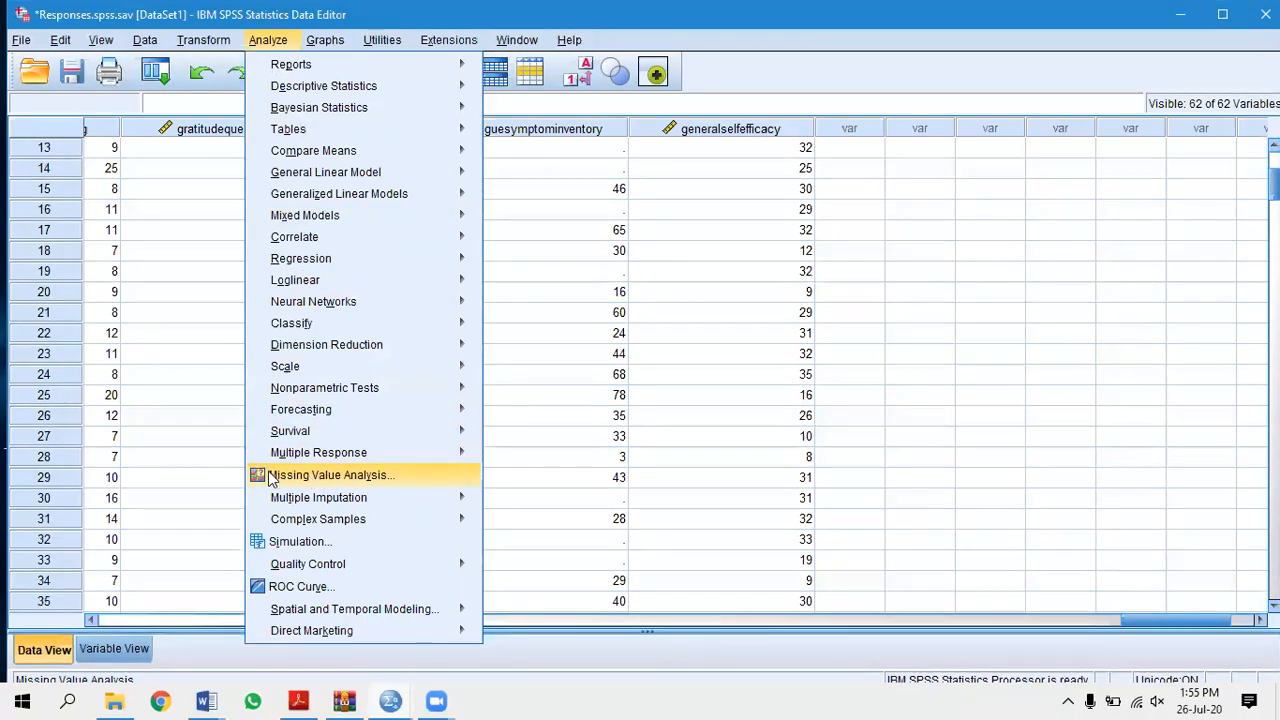
{"action": "left_click", "coordinate": [388, 475]}
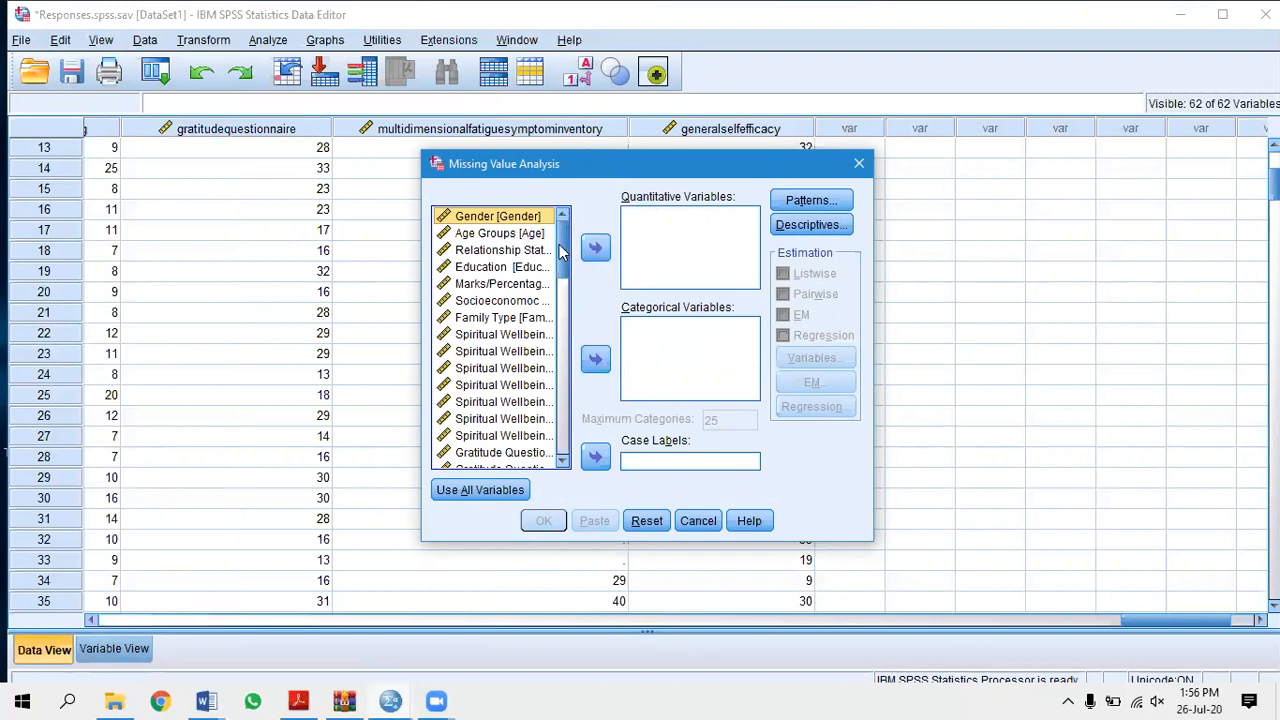
{"action": "scroll", "coordinate": [561, 252], "scroll_direction": "down", "scroll_amount": 2}
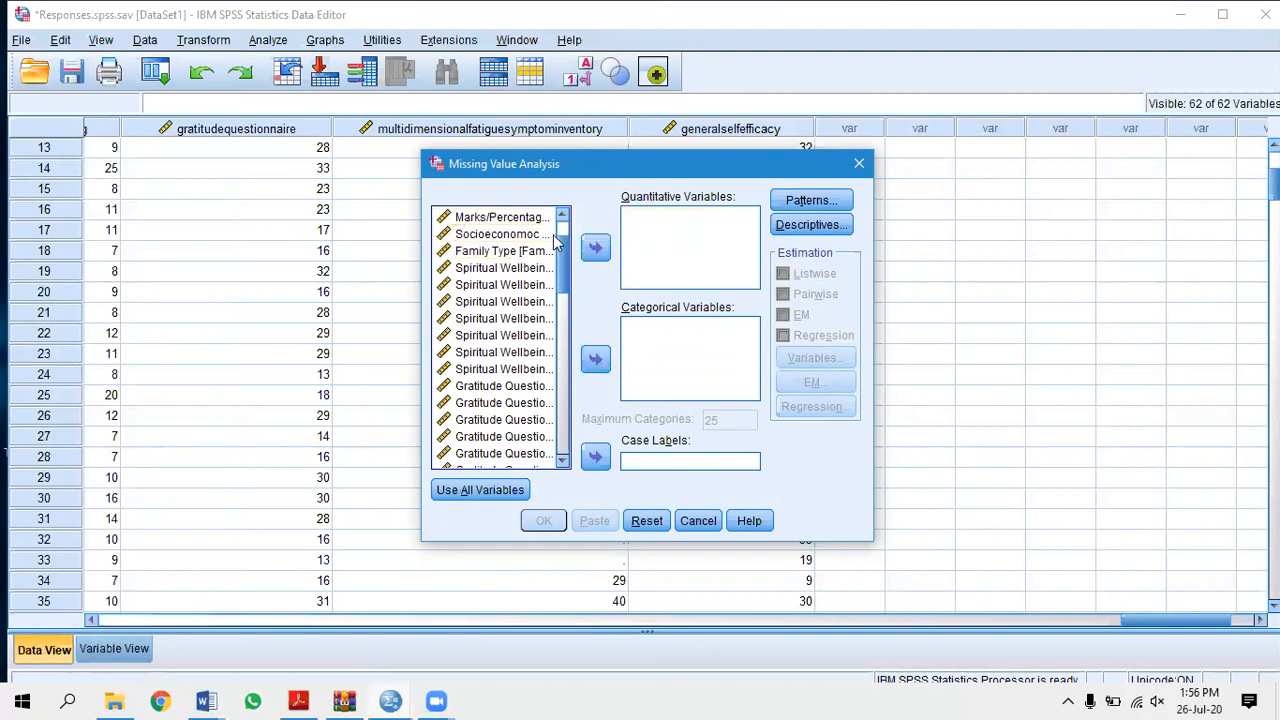
{"action": "left_click", "coordinate": [500, 222]}
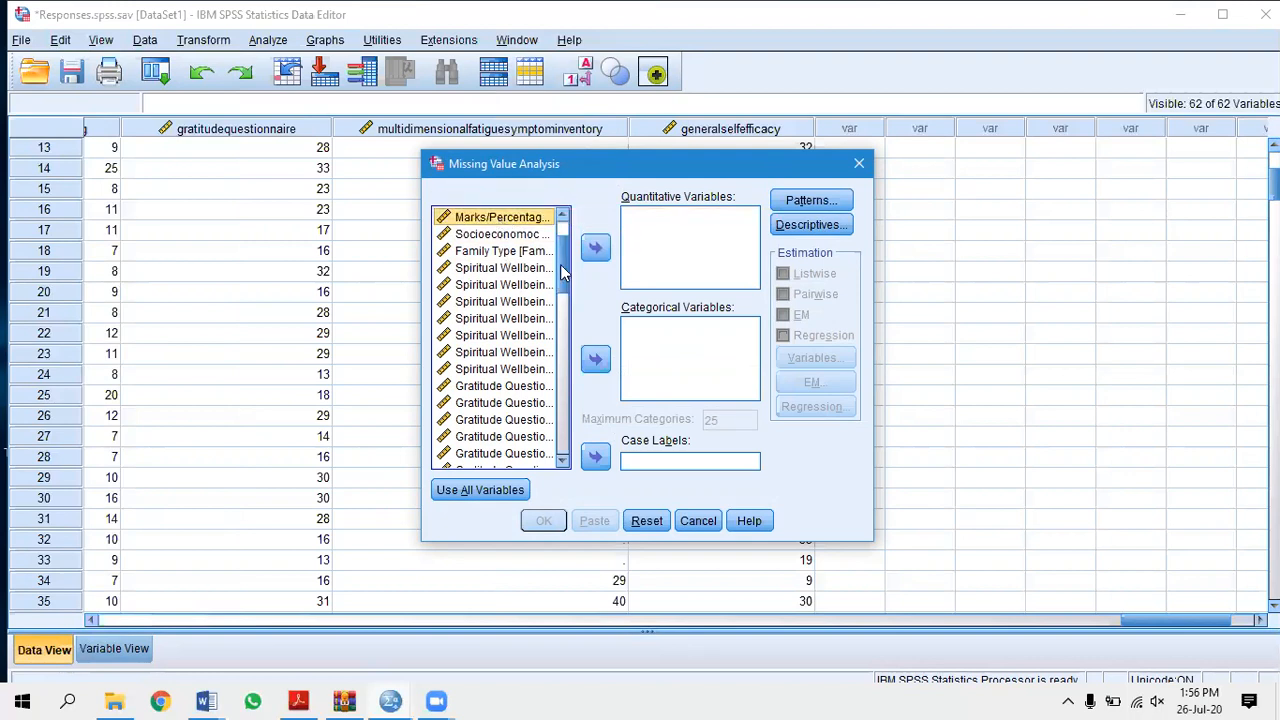
{"action": "left_click_drag", "start_coordinate": [562, 272], "coordinate": [552, 444]}
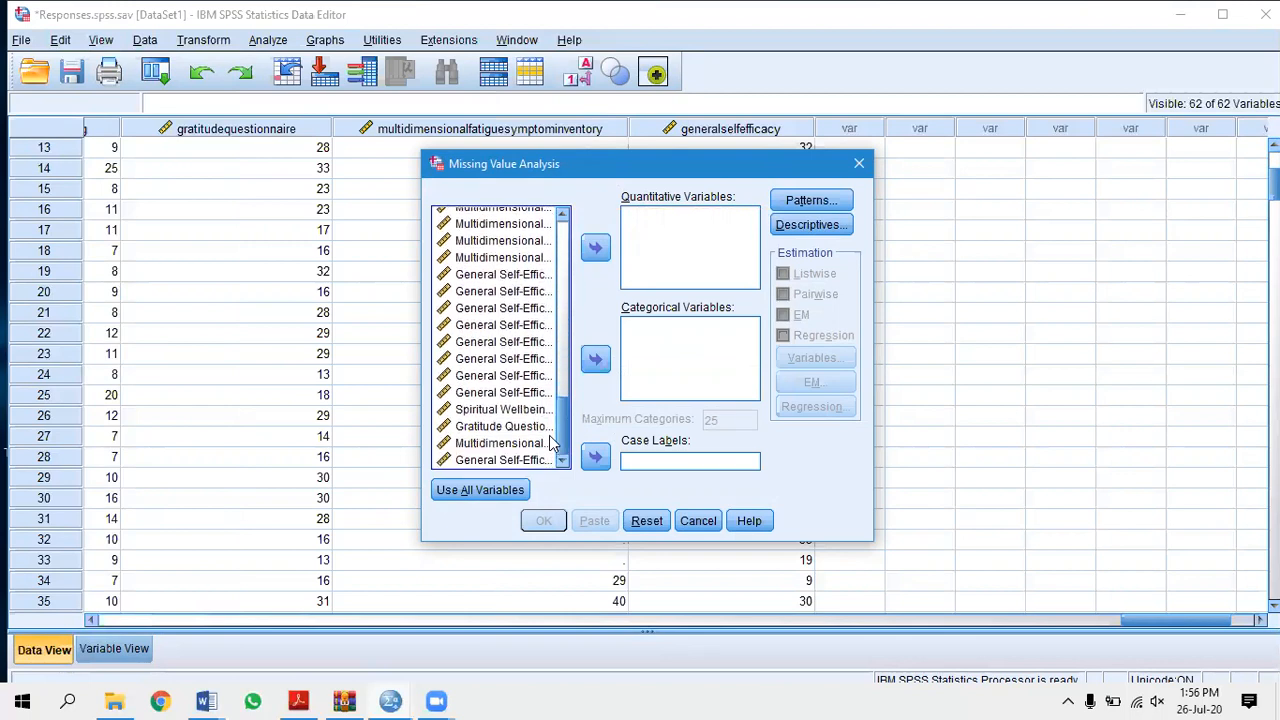
{"action": "left_click", "coordinate": [503, 460], "text": "shift"}
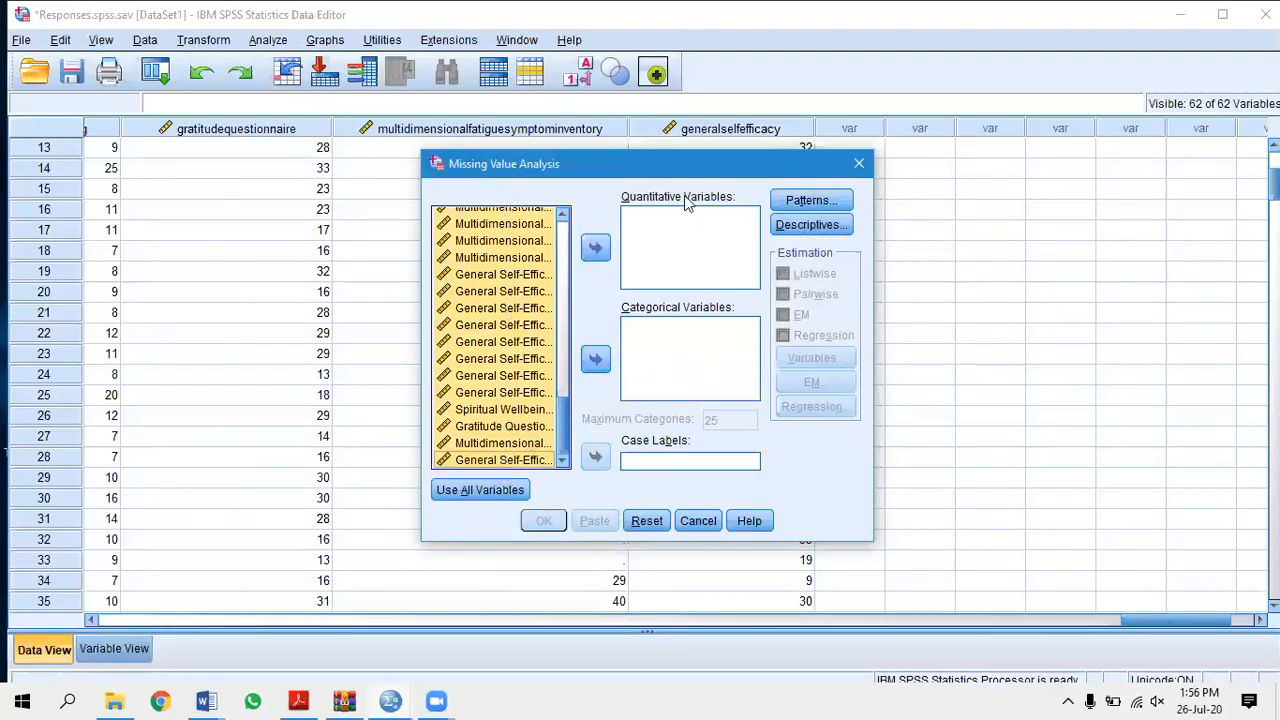
{"action": "left_click", "coordinate": [596, 250]}
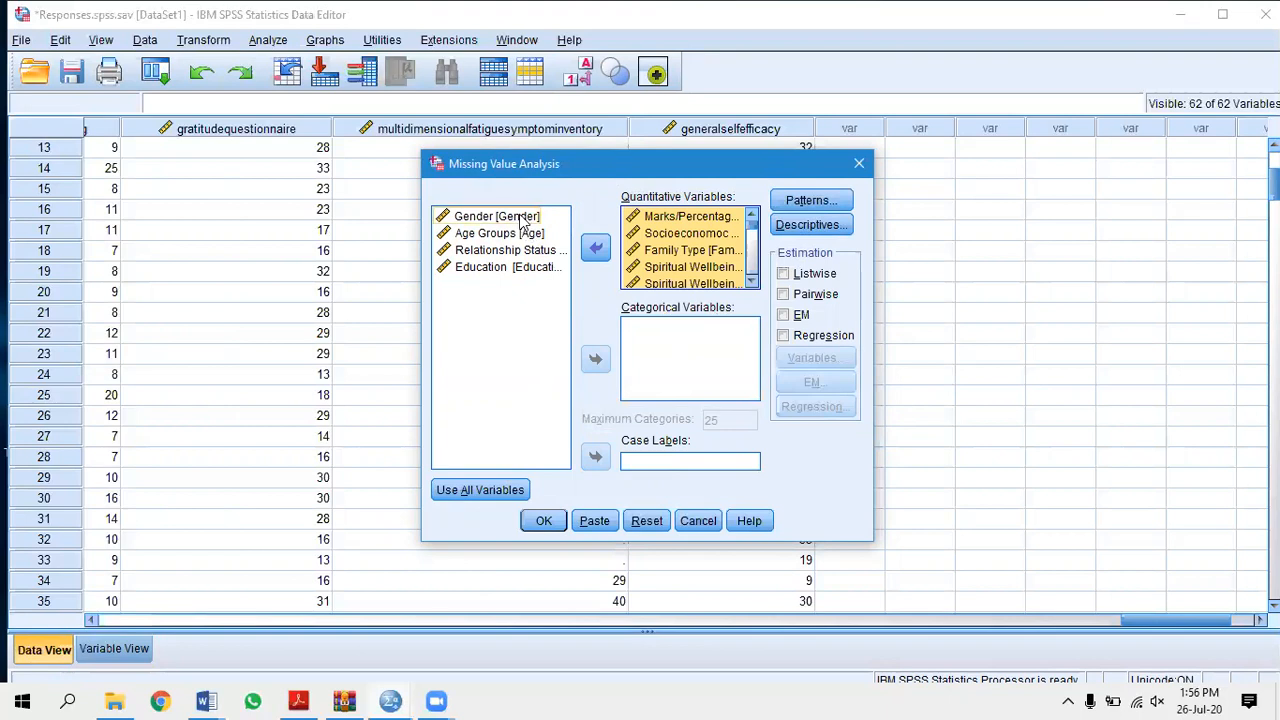
Assign Gender, Age Groups, Relationship Status and Education as categorical variables and enable EM estimation.
{"action": "left_click_drag", "start_coordinate": [520, 220], "coordinate": [517, 270]}
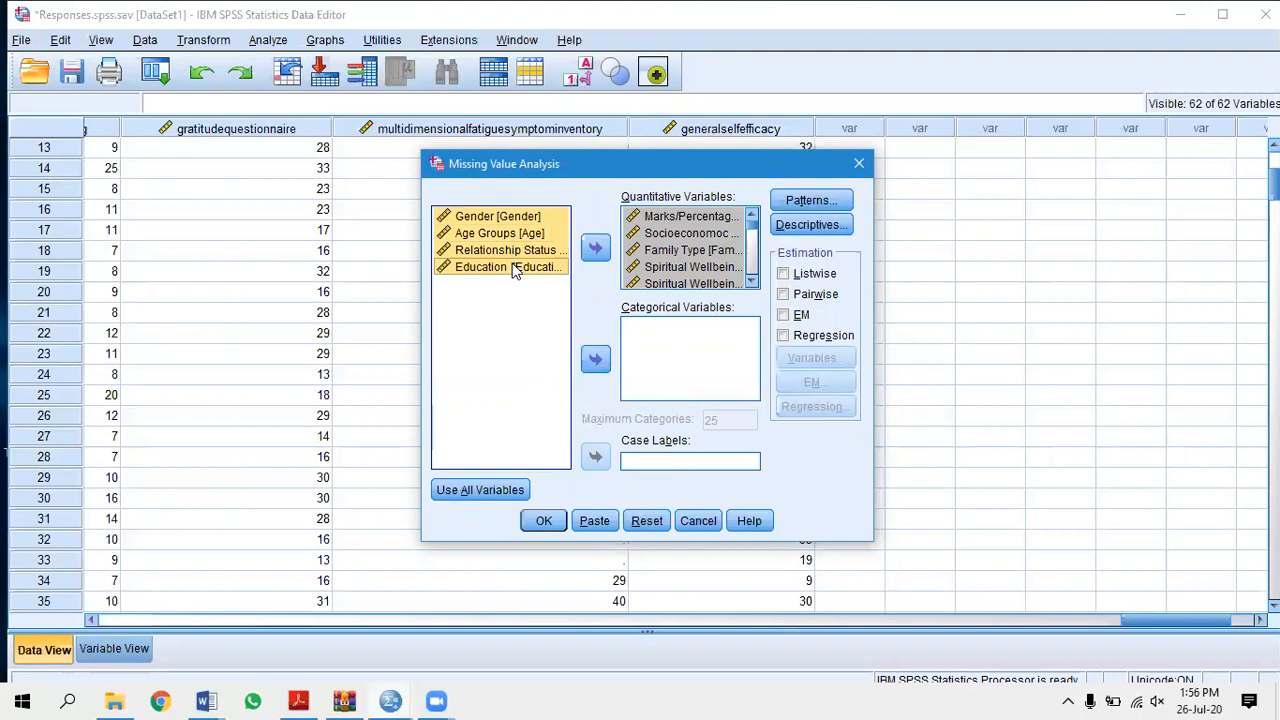
{"action": "left_click", "coordinate": [595, 362]}
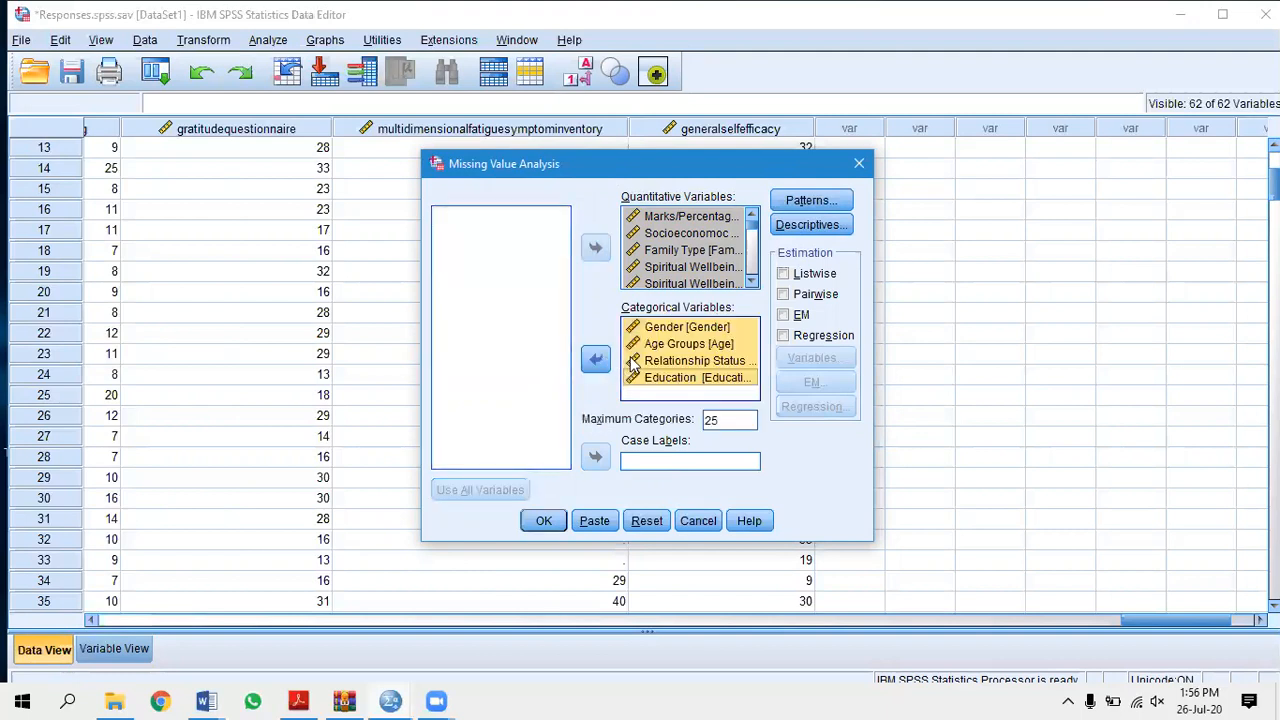
{"action": "left_click", "coordinate": [784, 315]}
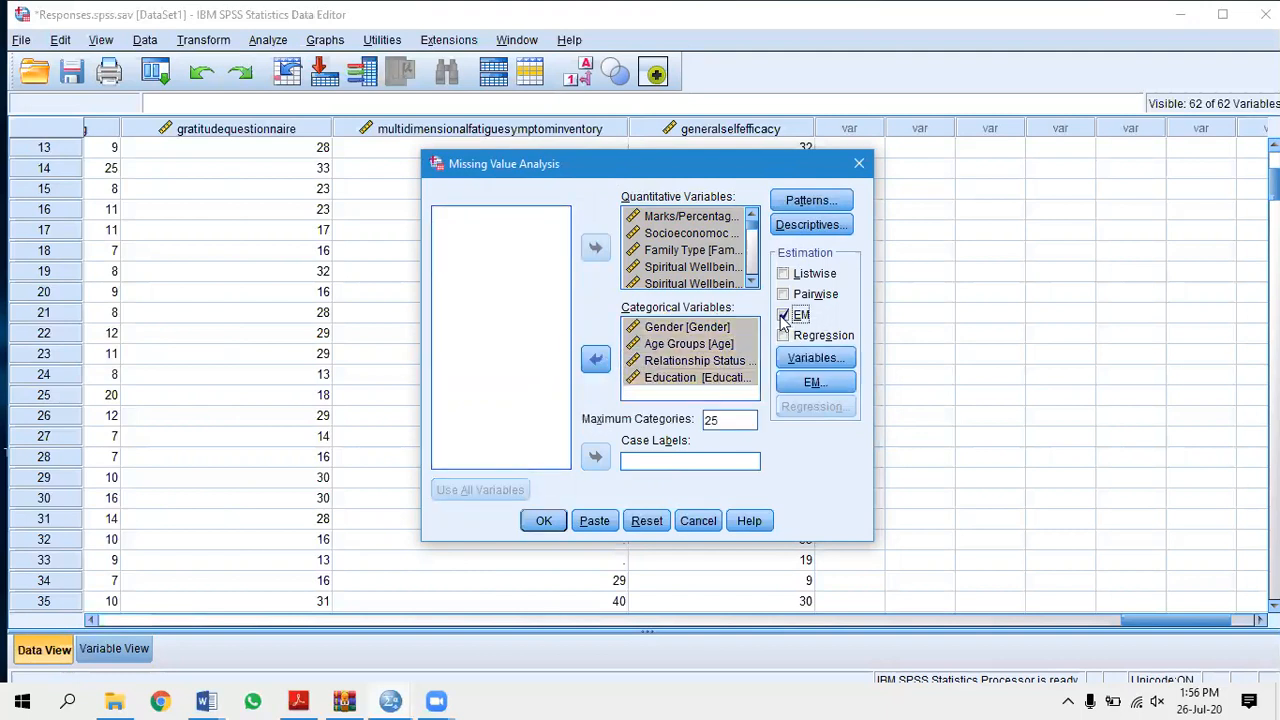
Set EM to save completed data and try to name the new dataset "final data set..".
{"action": "left_click", "coordinate": [815, 384]}
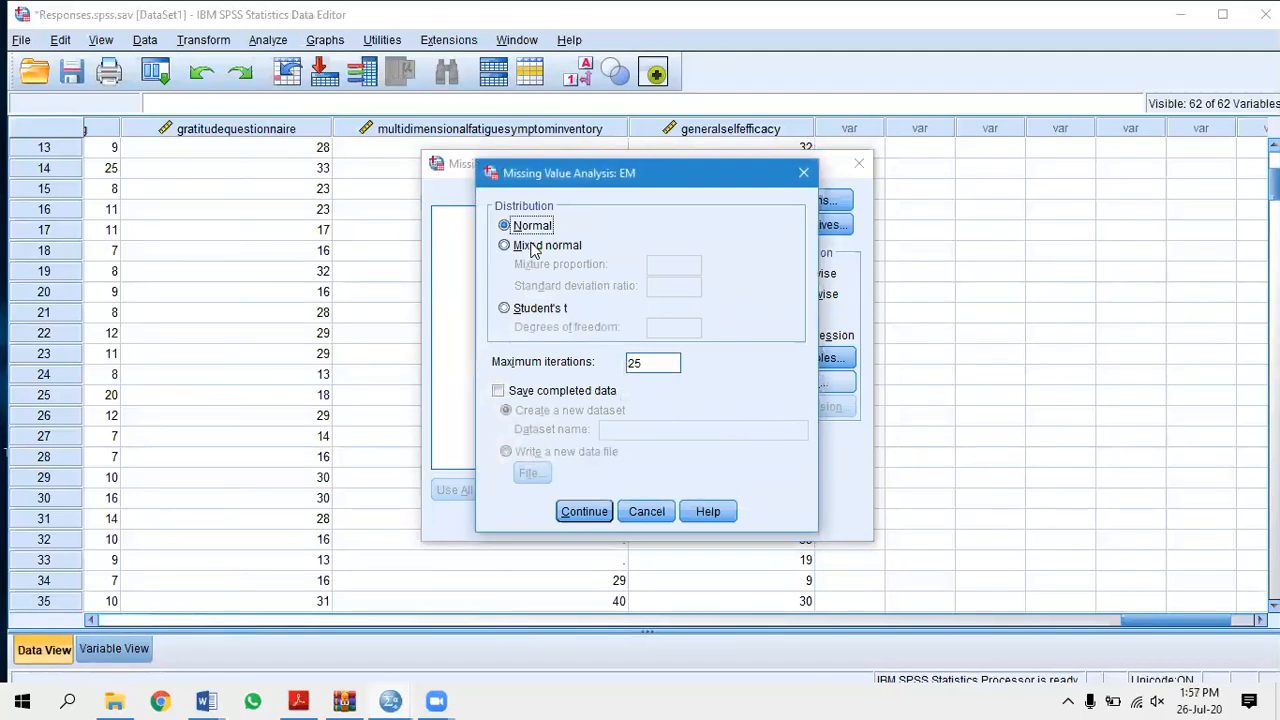
{"action": "left_click", "coordinate": [498, 392]}
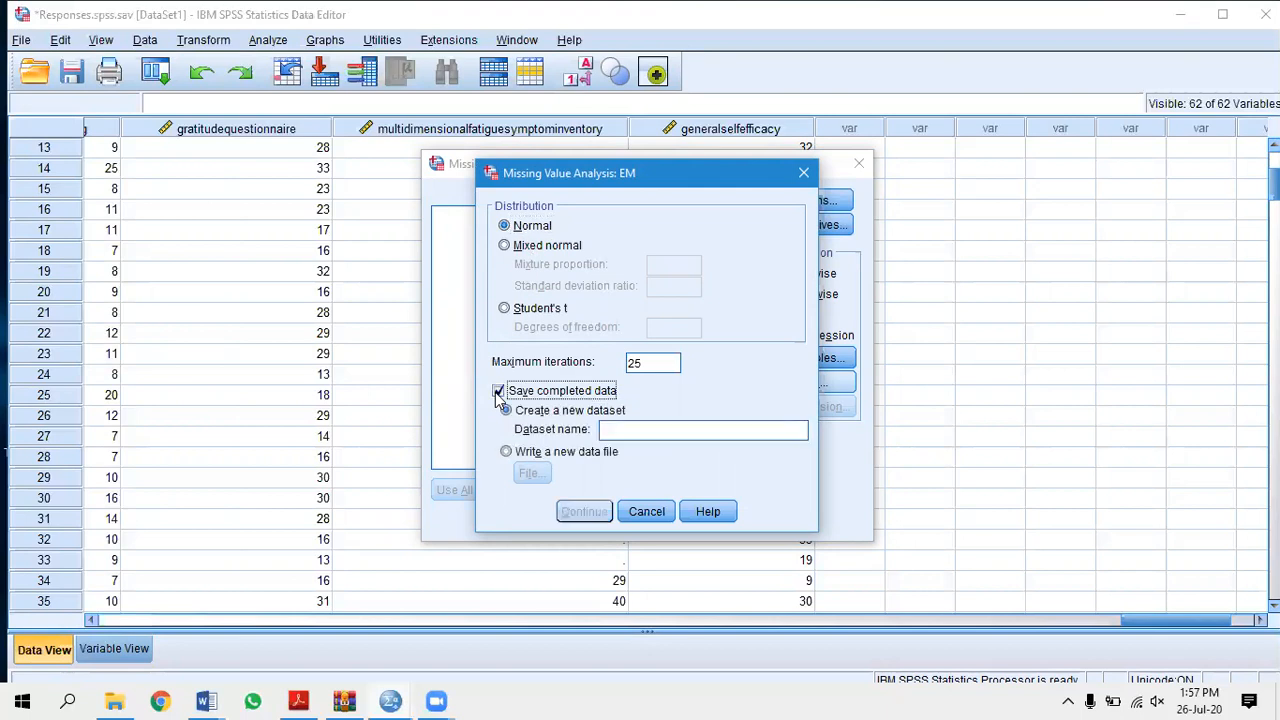
{"action": "left_click", "coordinate": [610, 428]}
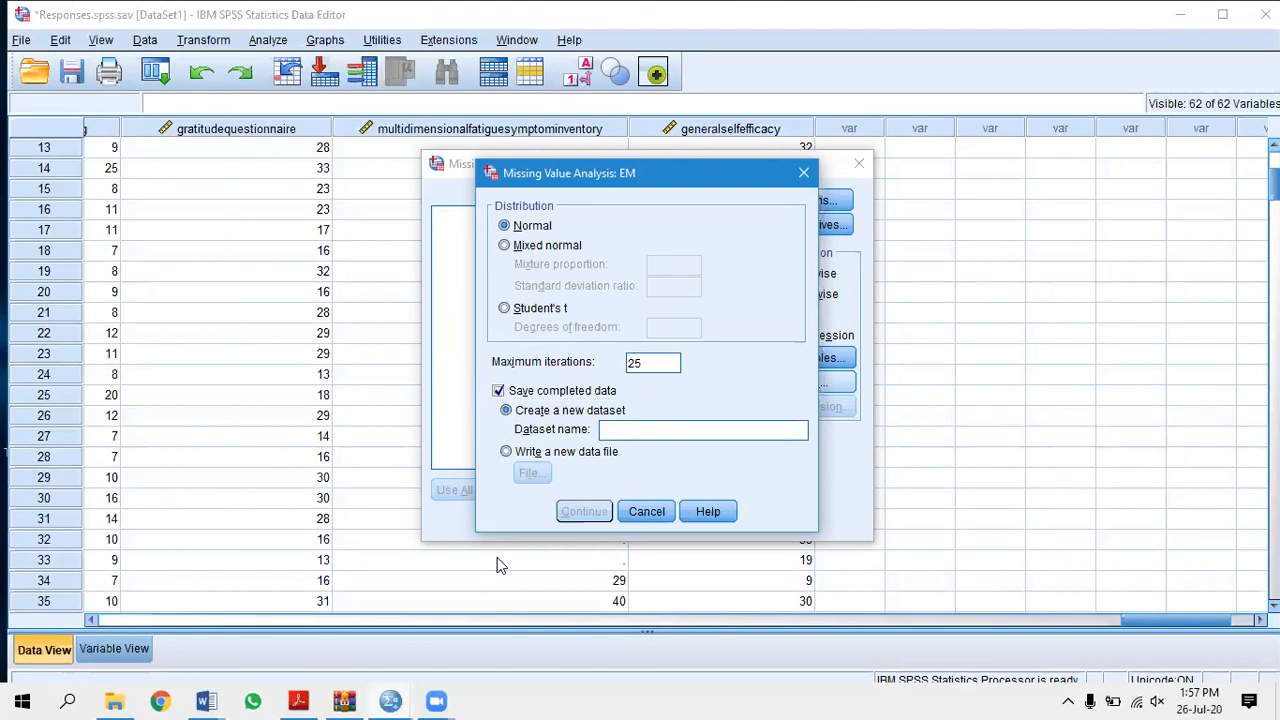
{"action": "type", "text": "iinal data set"}
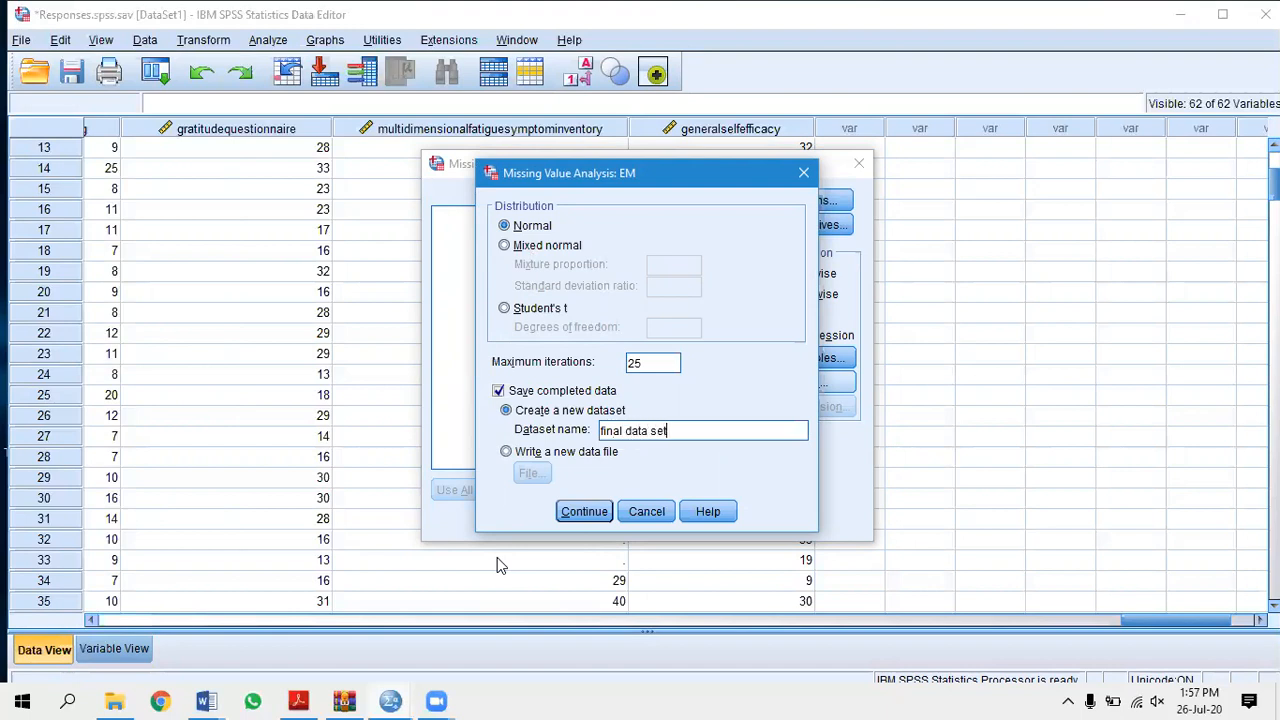
{"action": "left_click", "coordinate": [570, 505]}
{"action": "left_click", "coordinate": [577, 510]}
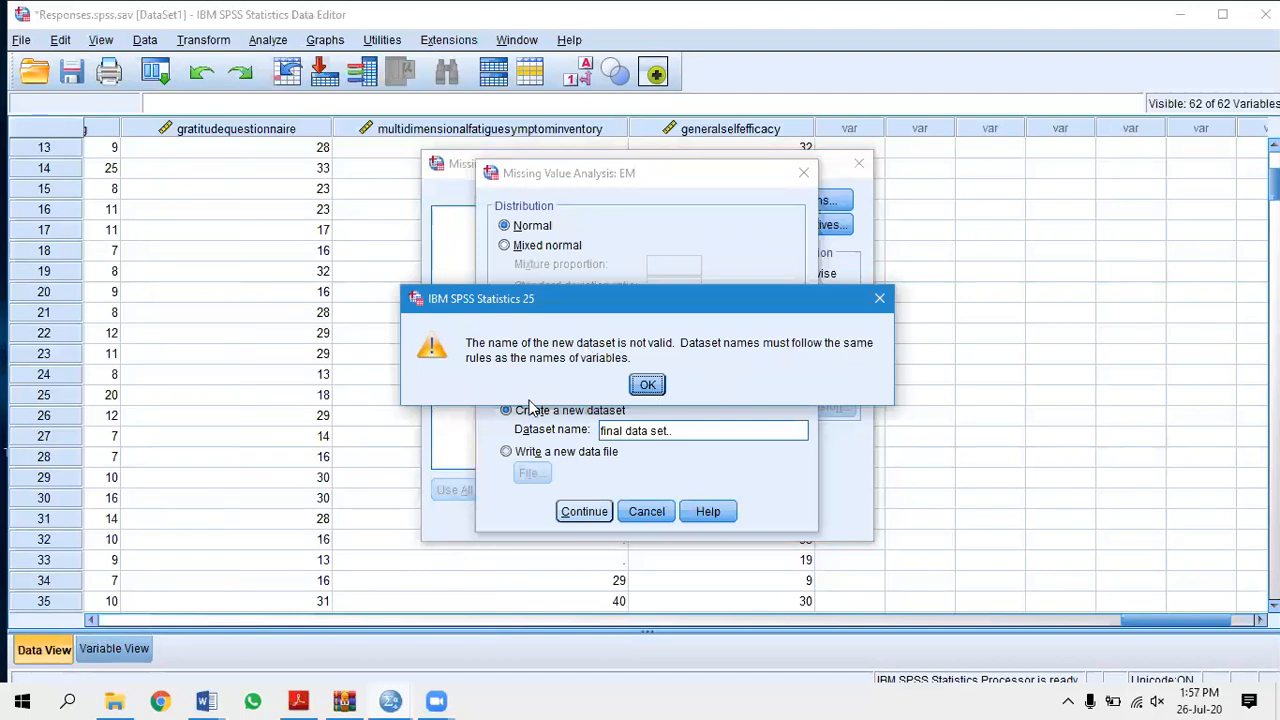
{"action": "left_click", "coordinate": [647, 386]}
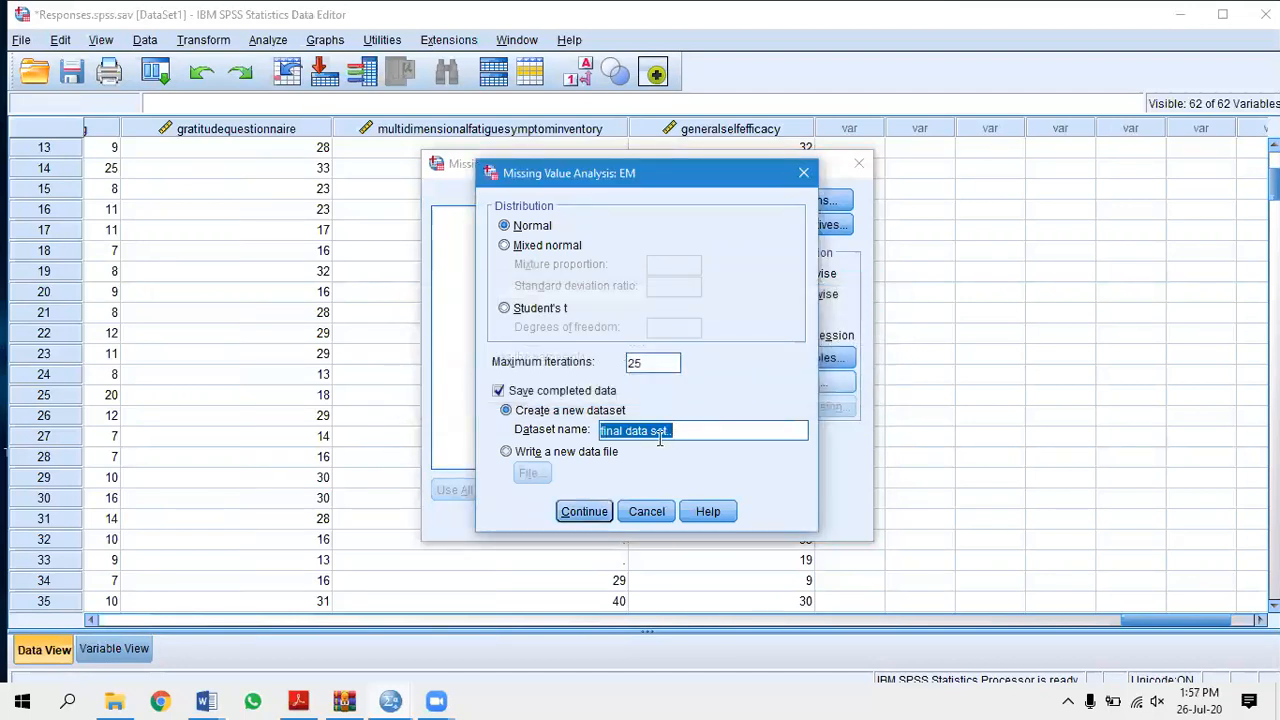
Change the new dataset's name to "finaldataset" and run the missing value analysis.
{"action": "left_click", "coordinate": [651, 430]}
{"action": "left_click", "coordinate": [682, 429]}
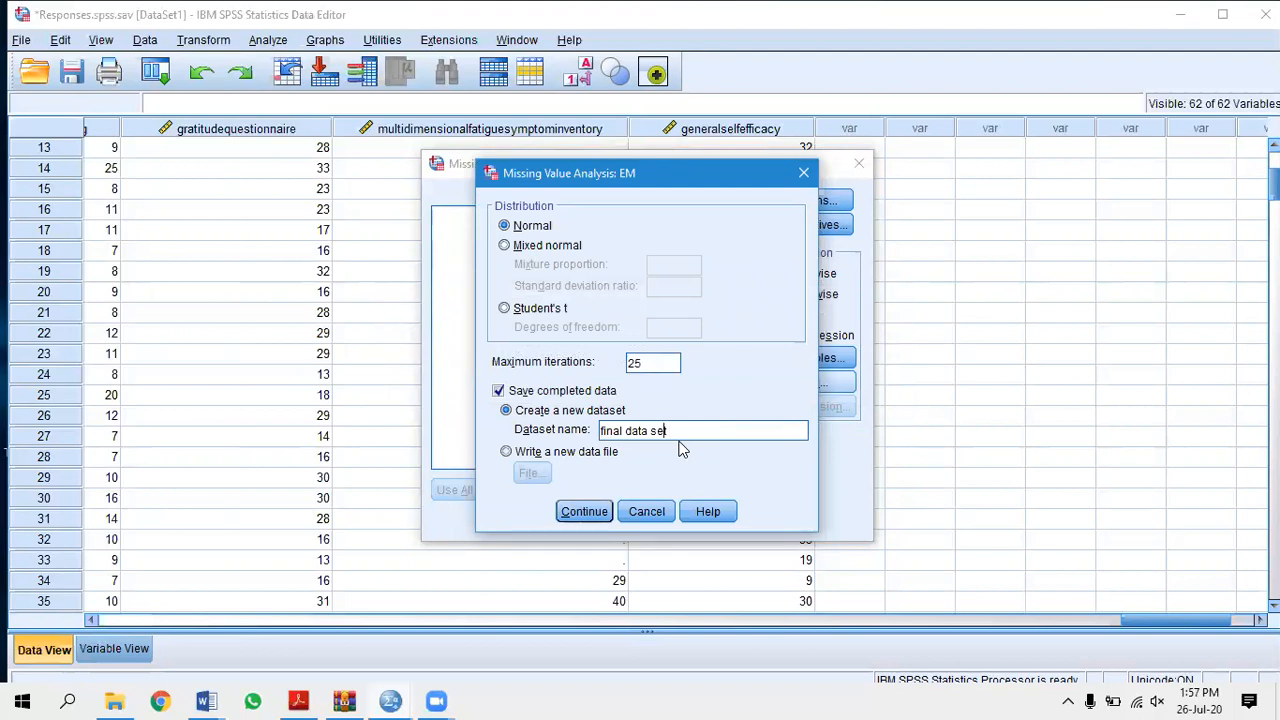
{"action": "key", "text": "BackSpace"}
{"action": "key", "text": "BackSpace"}
{"action": "left_click", "coordinate": [584, 515]}
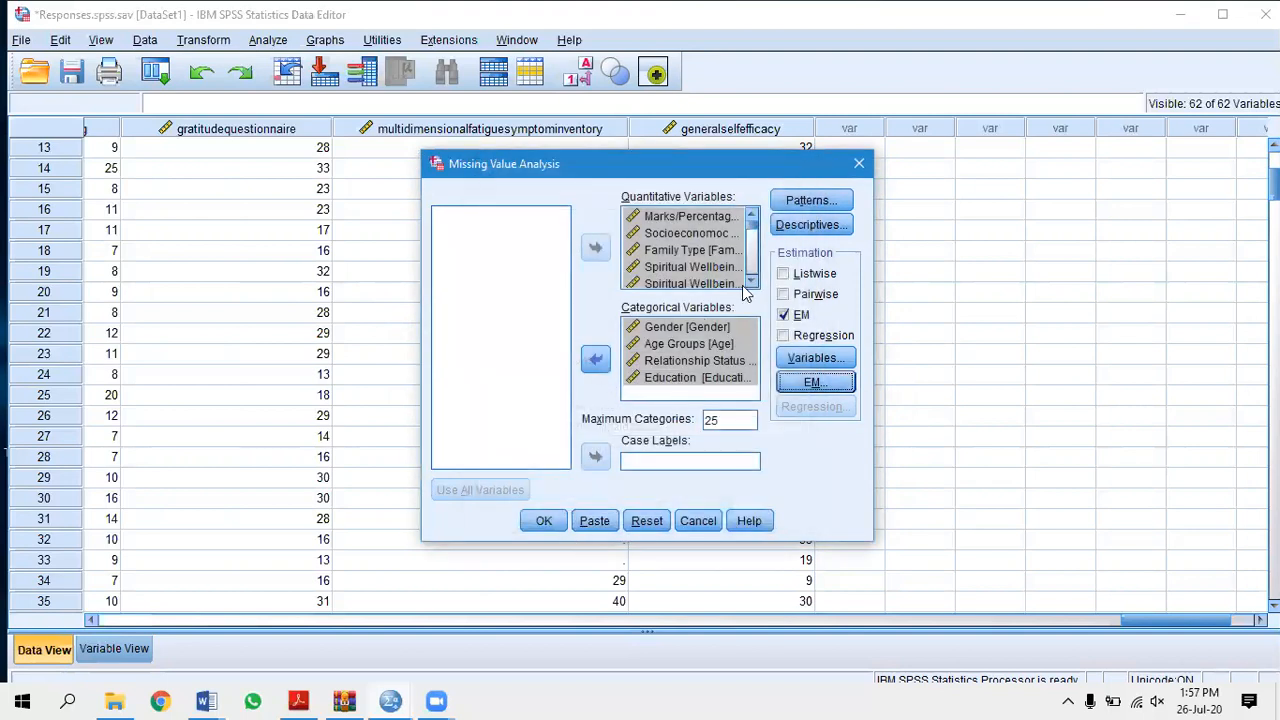
{"action": "left_click", "coordinate": [543, 521]}
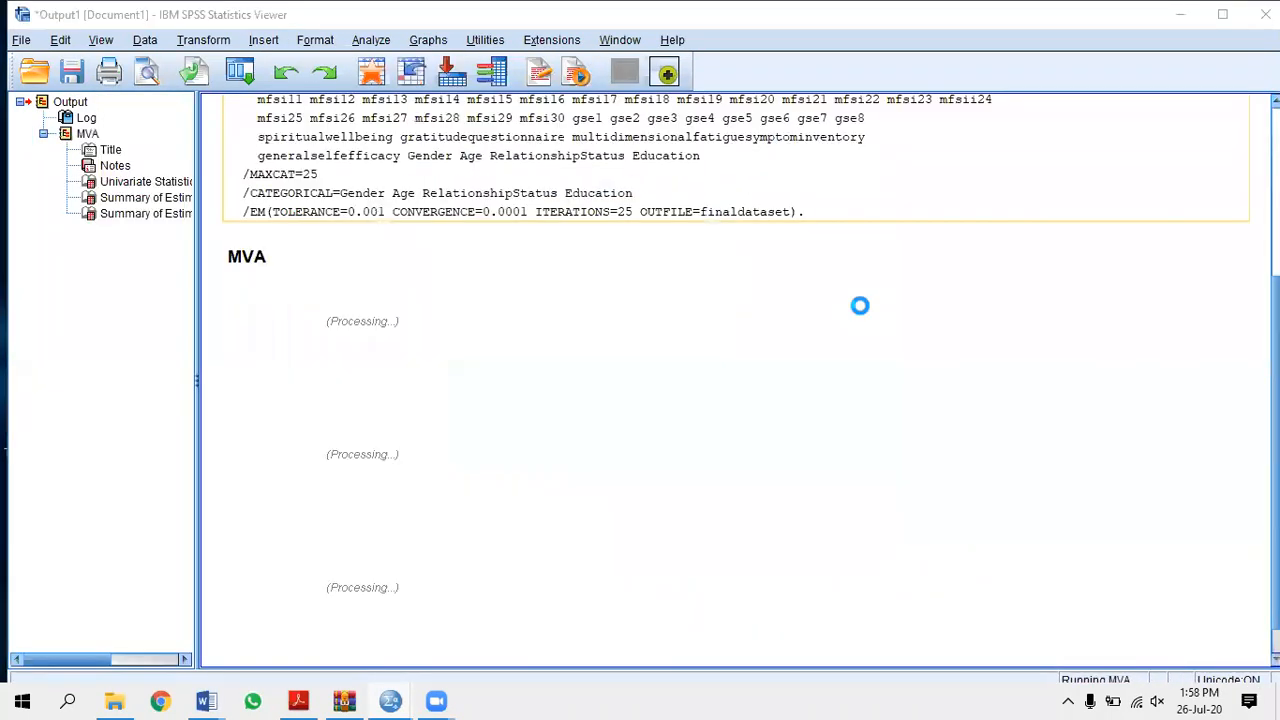
Examine the univariate statistics, estimated means and standard deviations, Little's MCAR test and EM covariances in the output.
{"action": "scroll", "coordinate": [865, 305], "scroll_direction": "down", "scroll_amount": 7}
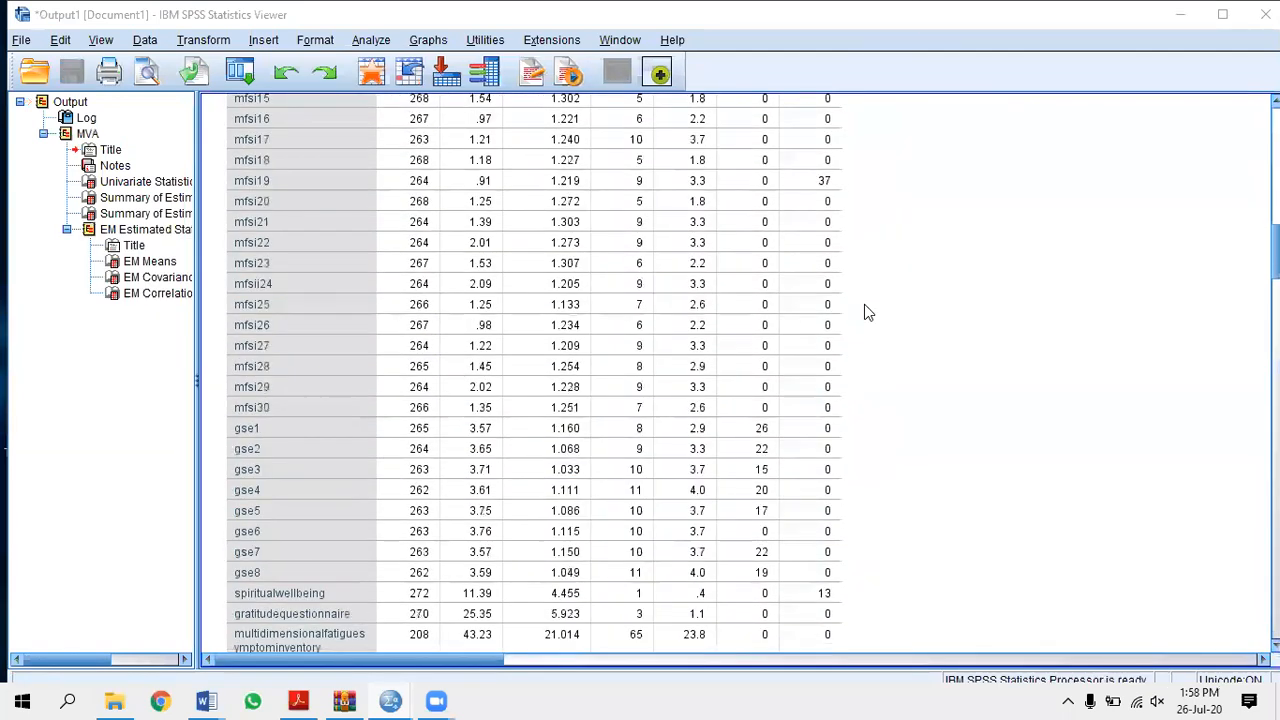
{"action": "scroll", "coordinate": [866, 302], "scroll_direction": "down", "scroll_amount": 10}
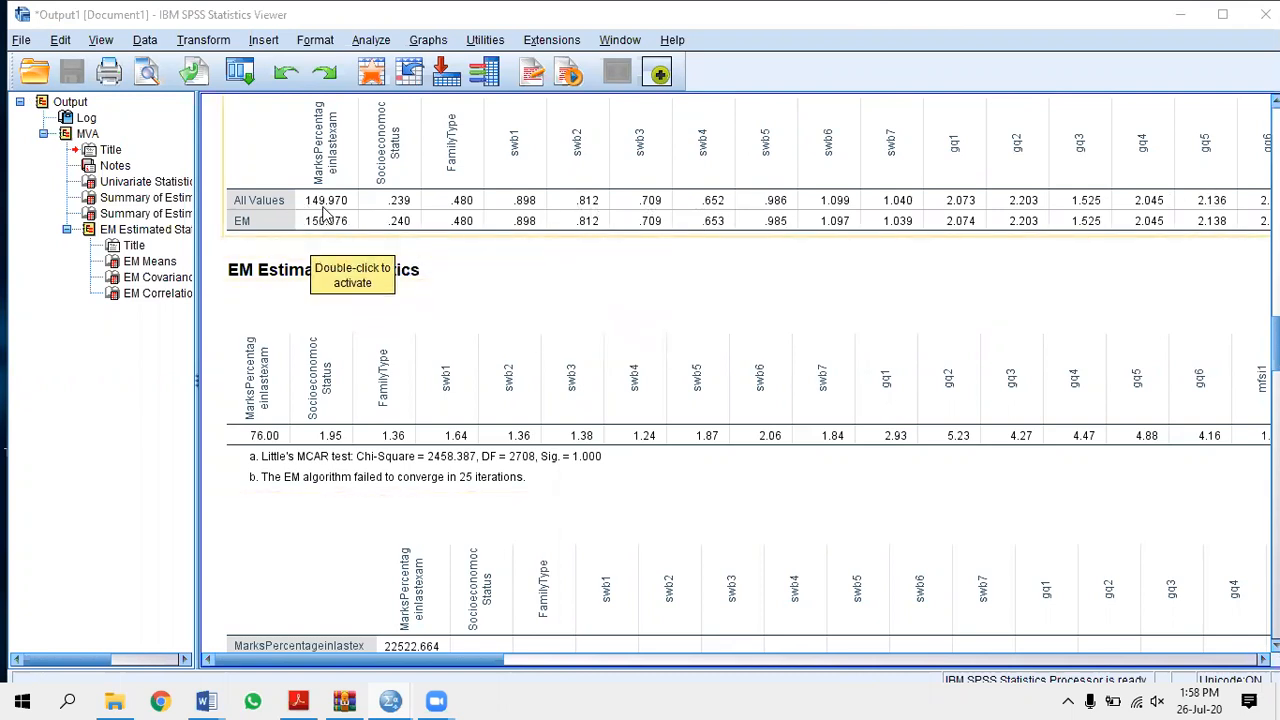
{"action": "scroll", "coordinate": [350, 210], "scroll_direction": "up", "scroll_amount": 3}
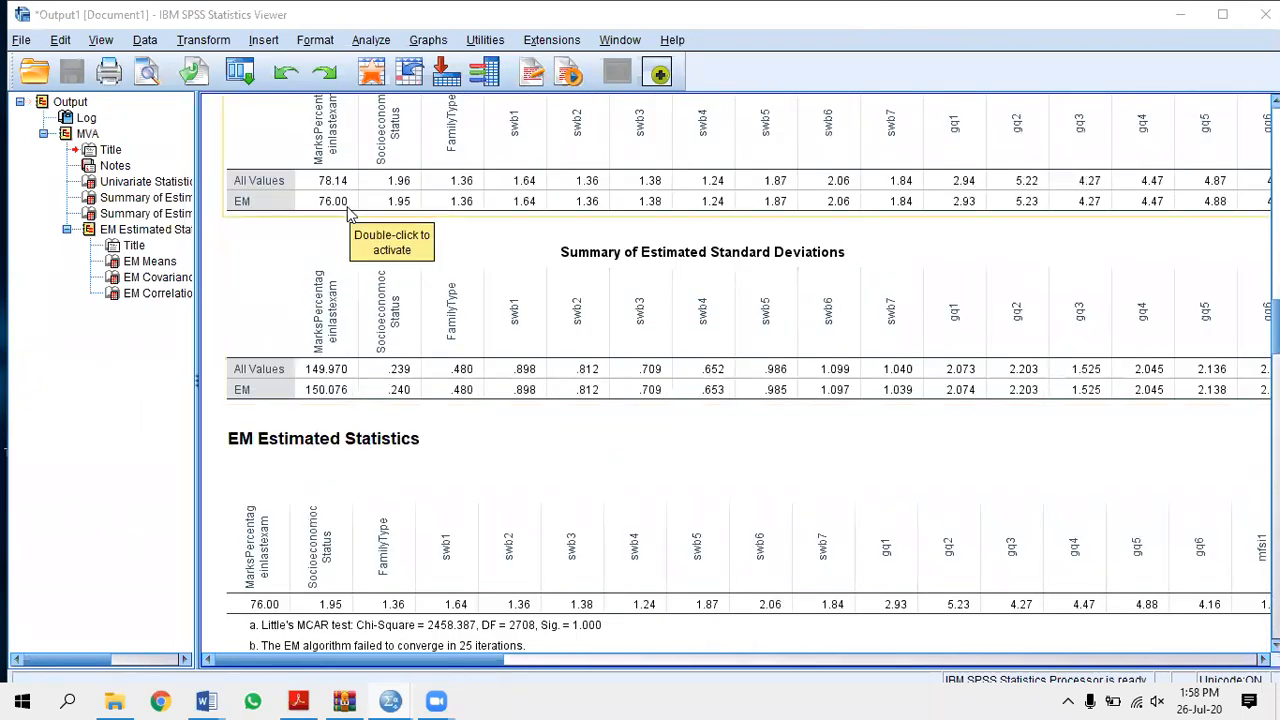
{"action": "scroll", "coordinate": [352, 212], "scroll_direction": "down", "scroll_amount": 2}
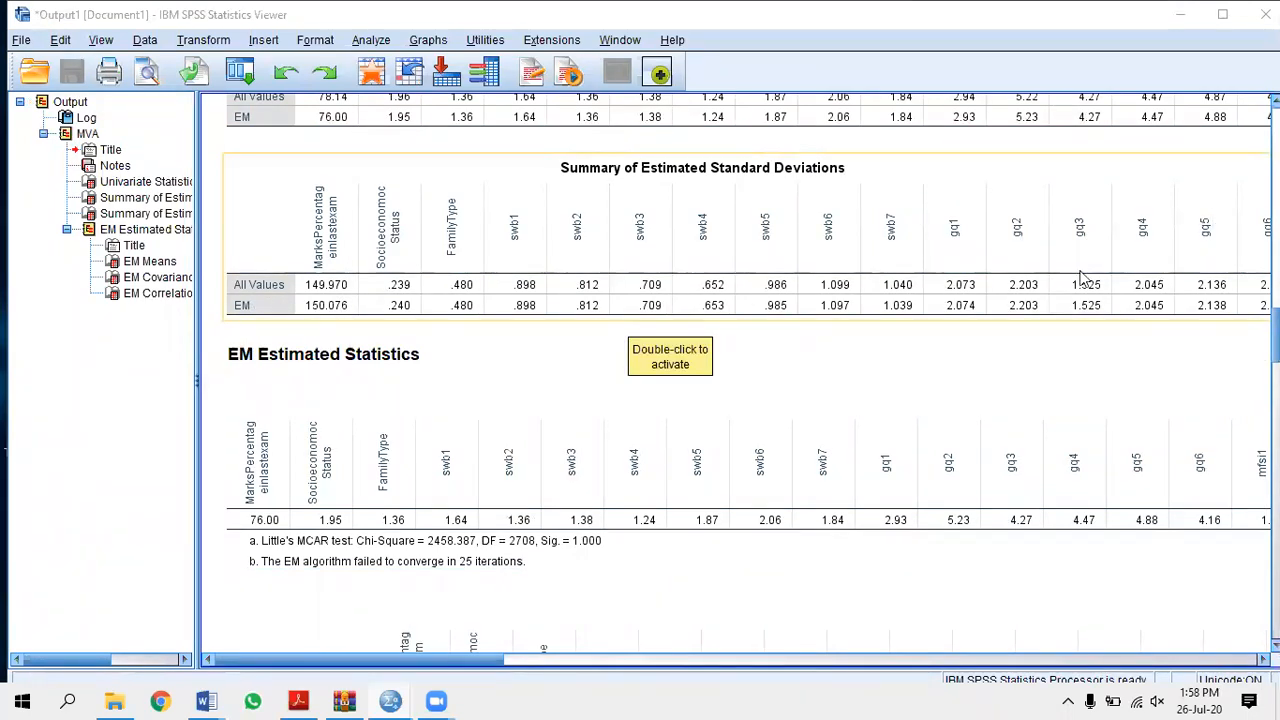
{"action": "scroll", "coordinate": [1080, 256], "scroll_direction": "up", "scroll_amount": 10}
{"action": "scroll", "coordinate": [1076, 242], "scroll_direction": "down", "scroll_amount": 6}
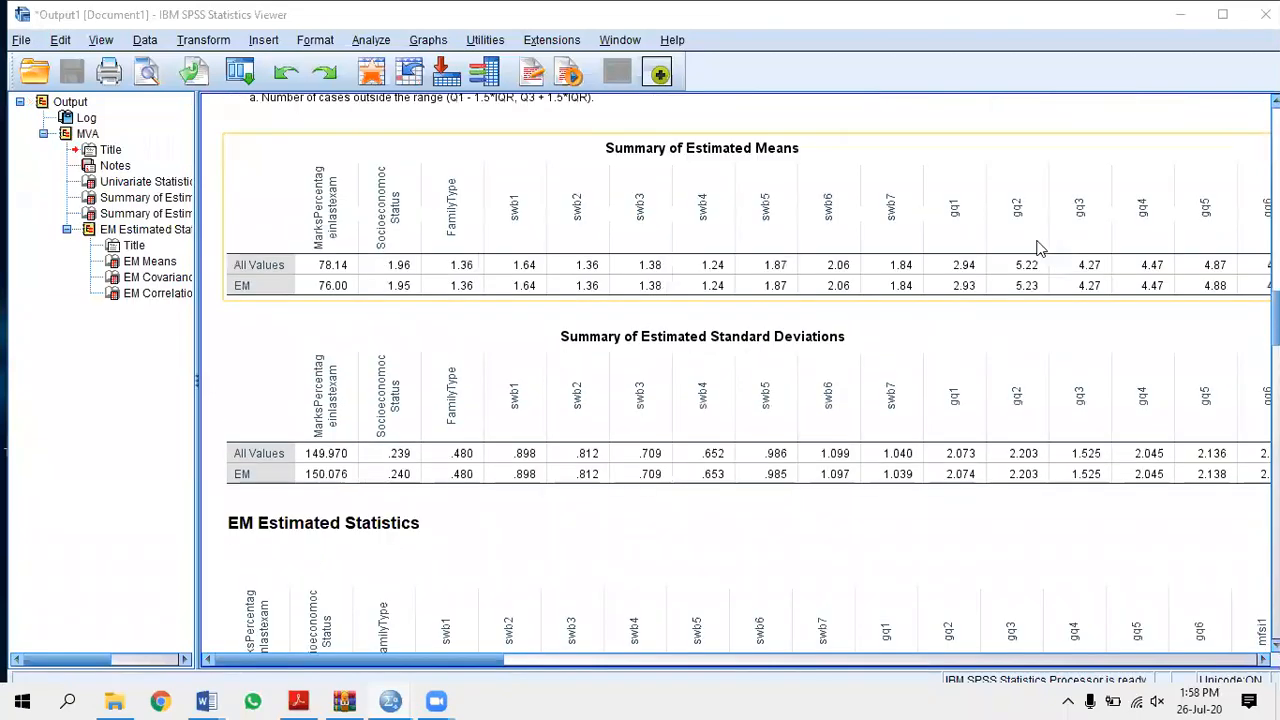
{"action": "scroll", "coordinate": [790, 360], "scroll_direction": "down", "scroll_amount": 20}
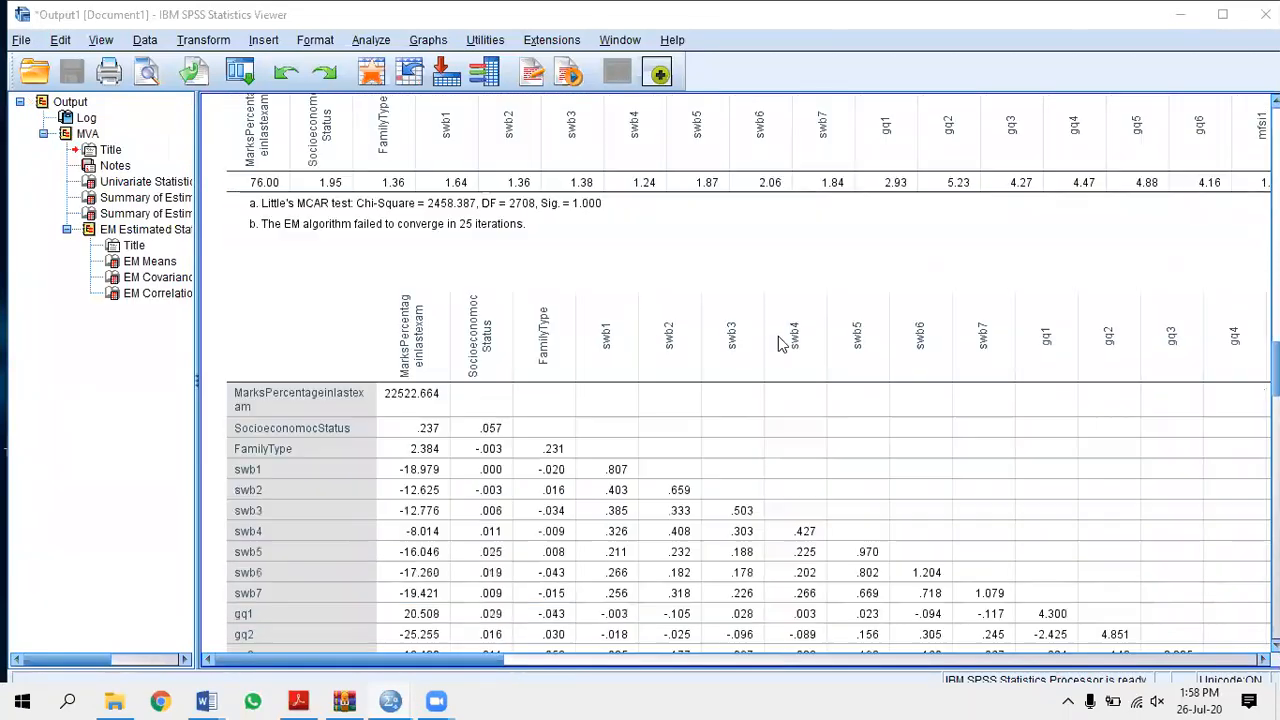
{"action": "scroll", "coordinate": [700, 285], "scroll_direction": "down", "scroll_amount": 15}
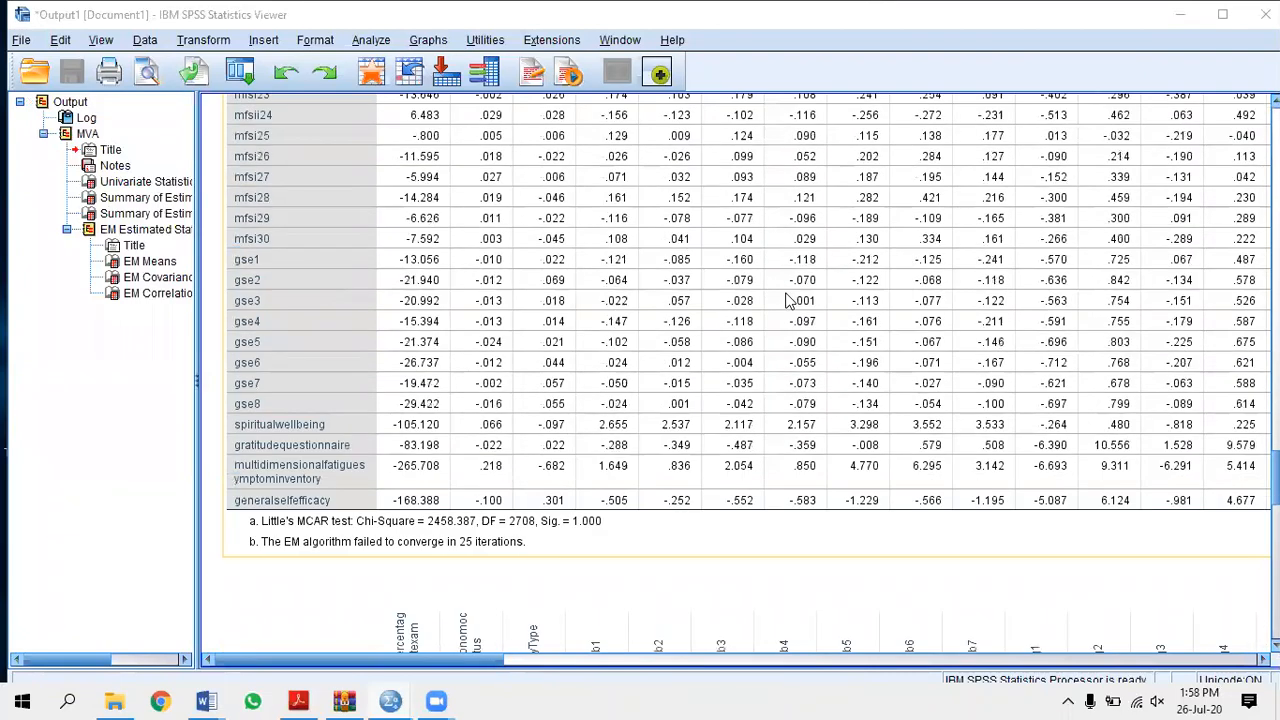
Switch from the output to the finaldataset data window and look through the completed cases.
{"action": "scroll", "coordinate": [785, 288], "scroll_direction": "down", "scroll_amount": 17}
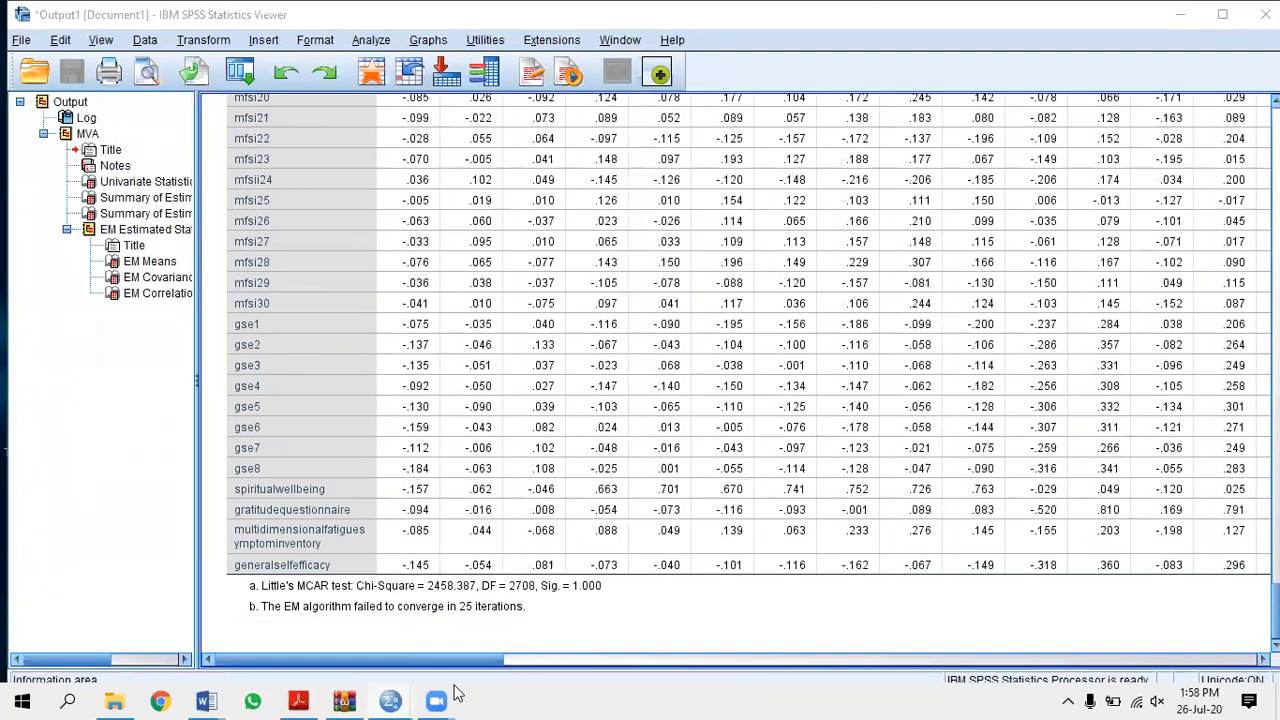
{"action": "mouse_move", "coordinate": [390, 700]}
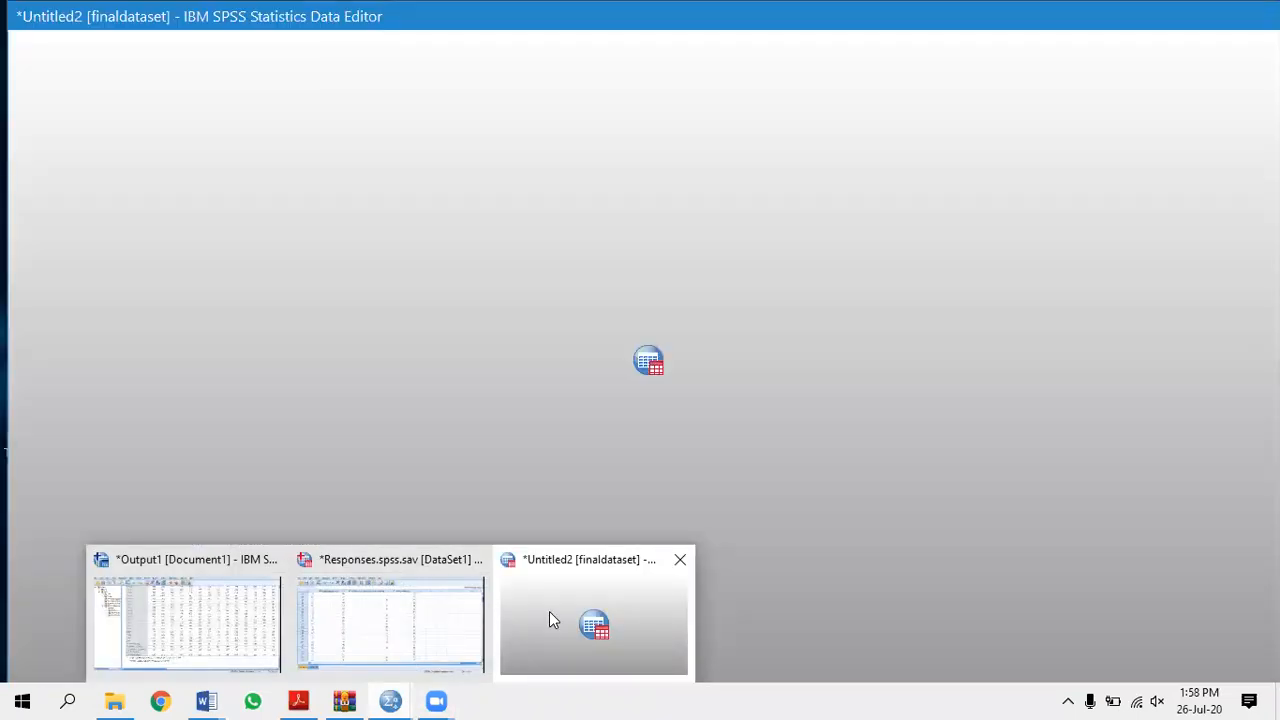
{"action": "left_click", "coordinate": [549, 611]}
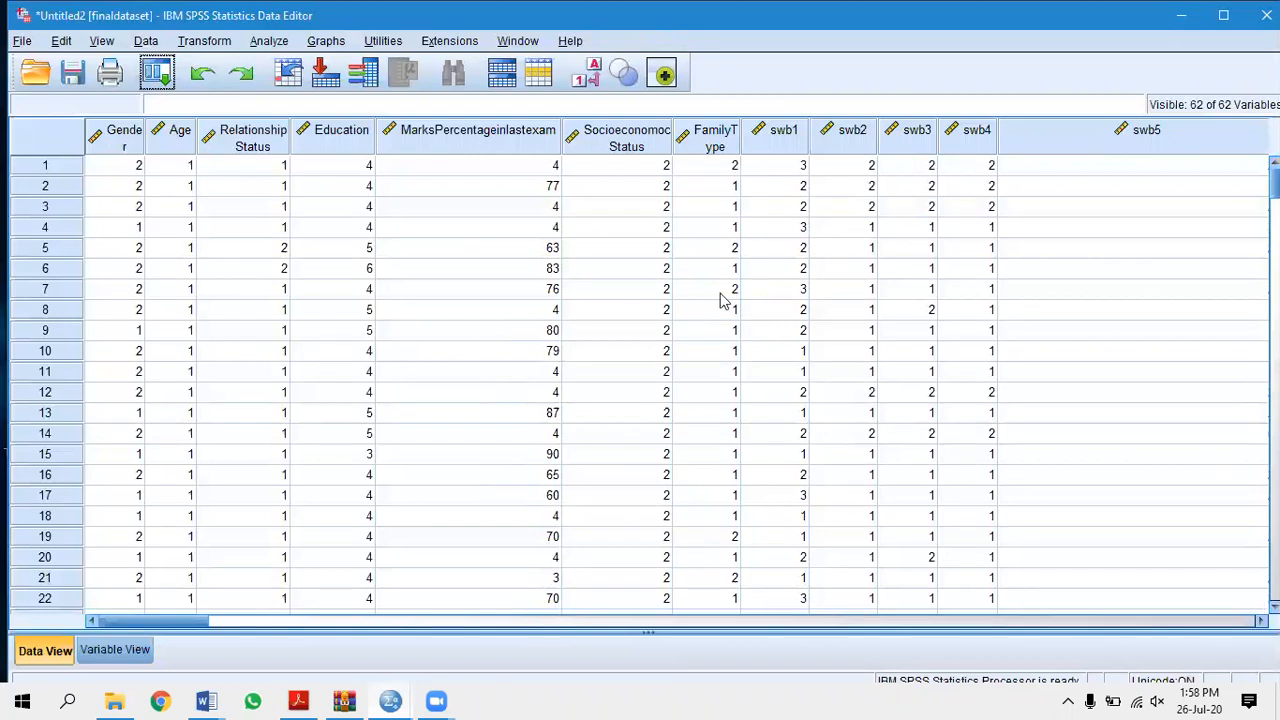
{"action": "scroll", "coordinate": [465, 240], "scroll_direction": "down", "scroll_amount": 20}
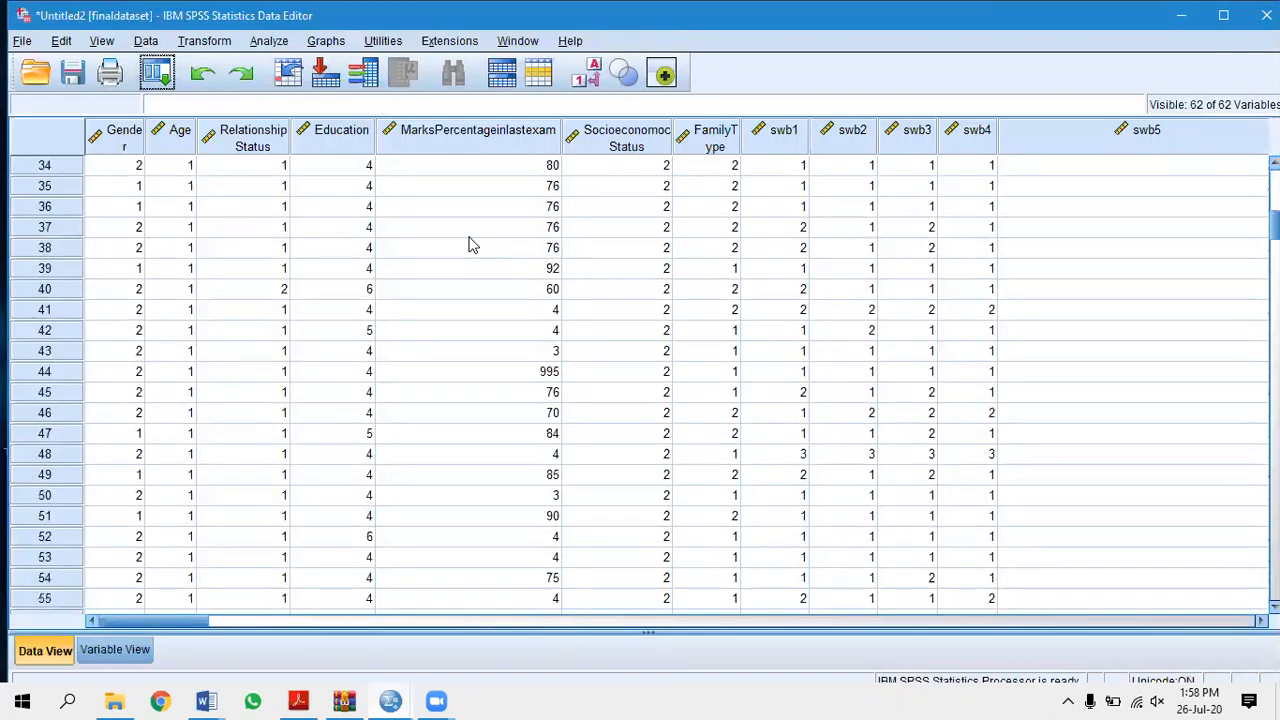
{"action": "scroll", "coordinate": [472, 245], "scroll_direction": "down", "scroll_amount": 20}
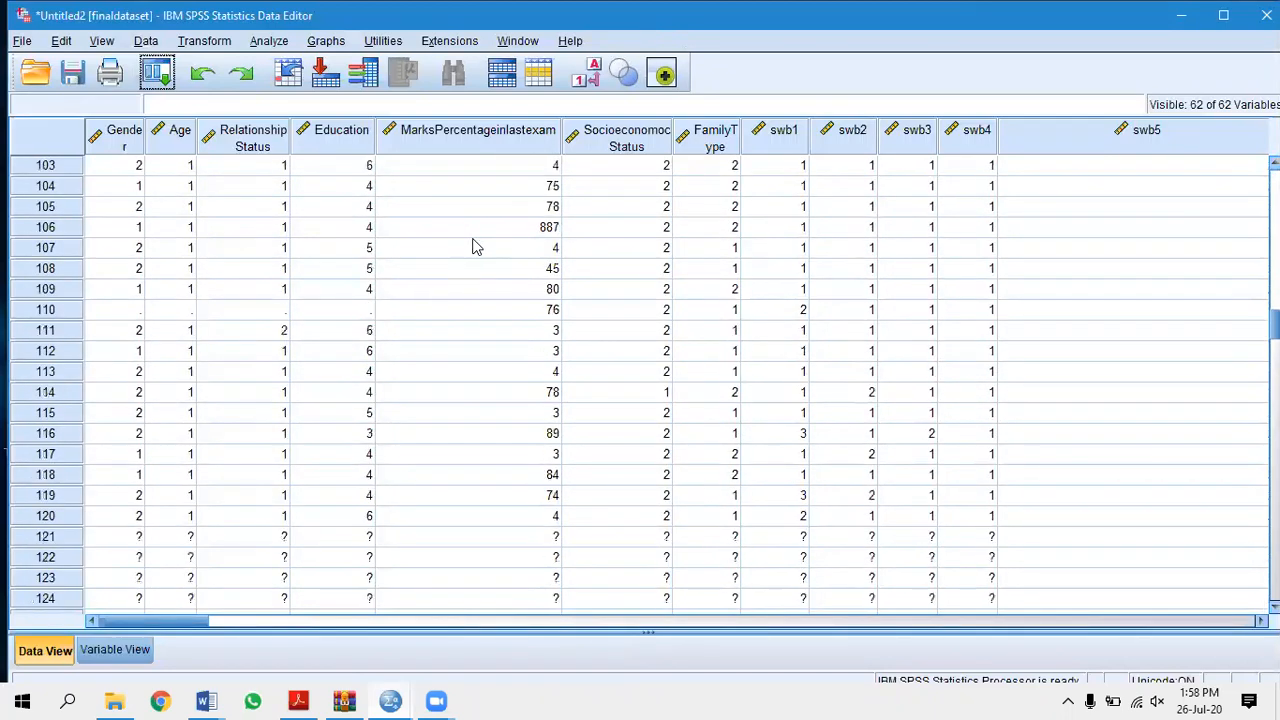
{"action": "scroll", "coordinate": [476, 246], "scroll_direction": "down", "scroll_amount": 14}
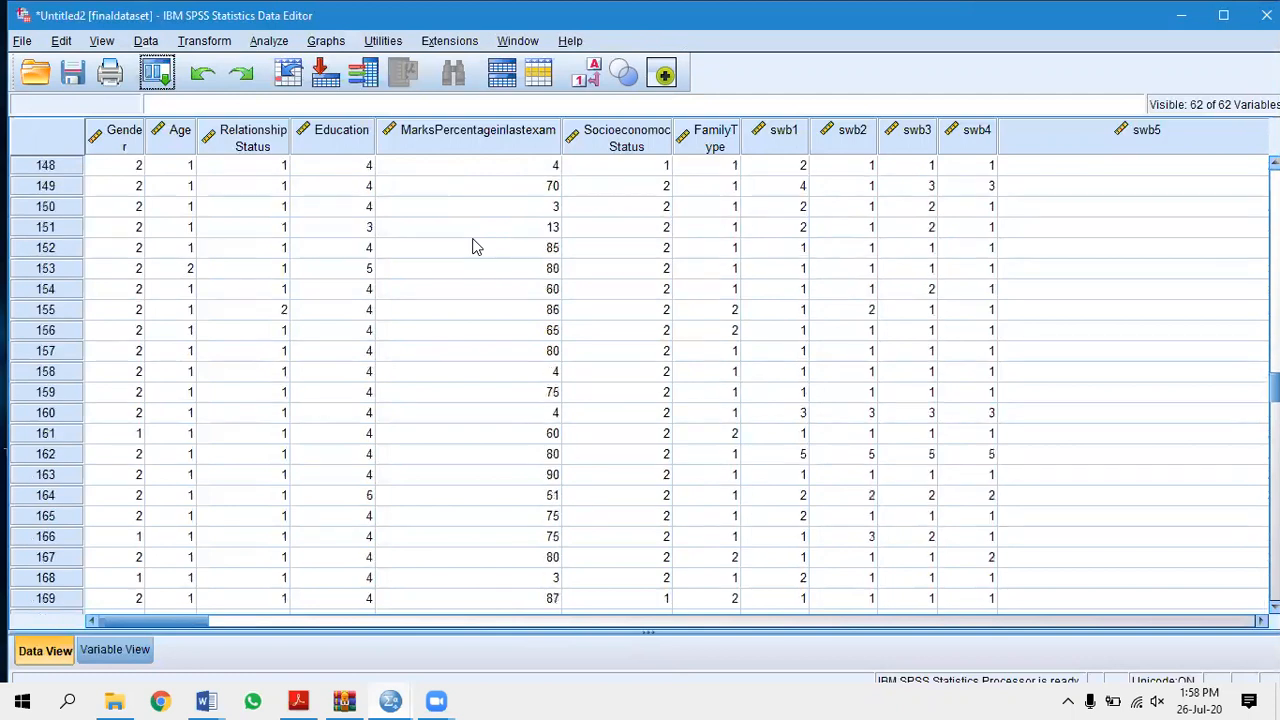
{"action": "scroll", "coordinate": [476, 247], "scroll_direction": "down", "scroll_amount": 5}
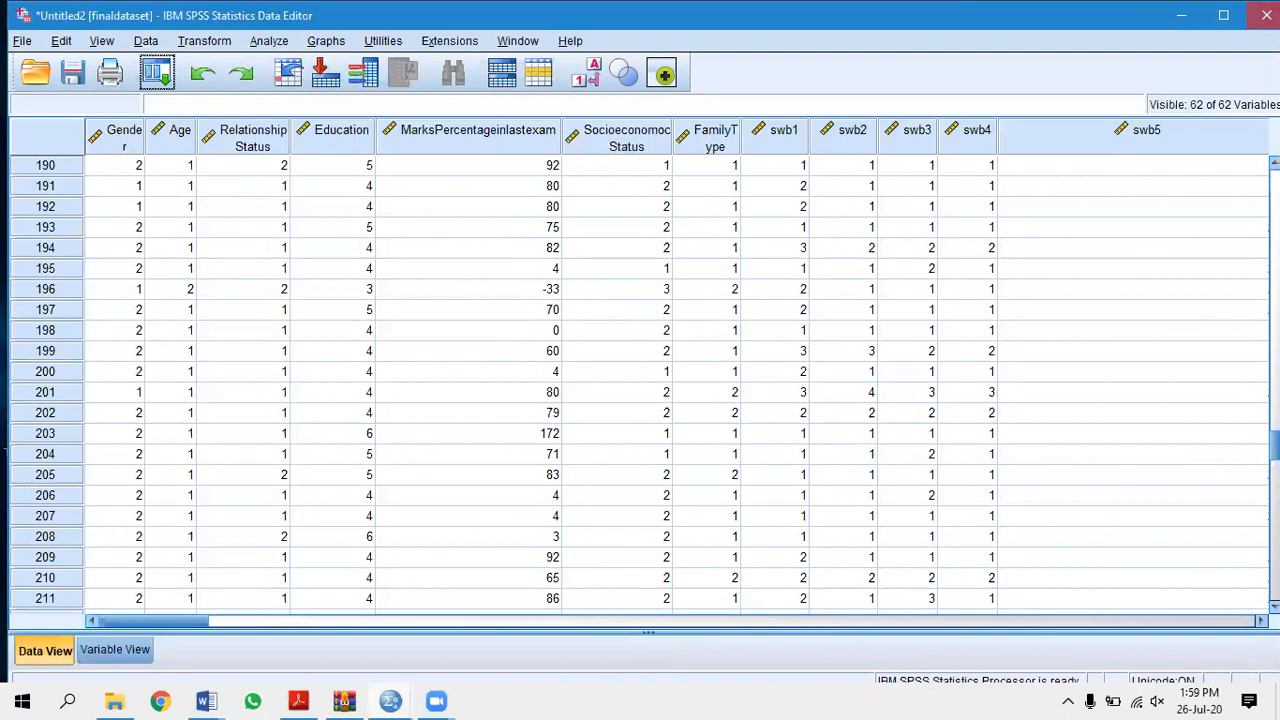
Close finaldataset, the output document and Responses.spss.sav without saving any of them, exiting SPSS.
{"action": "left_click", "coordinate": [1266, 15]}
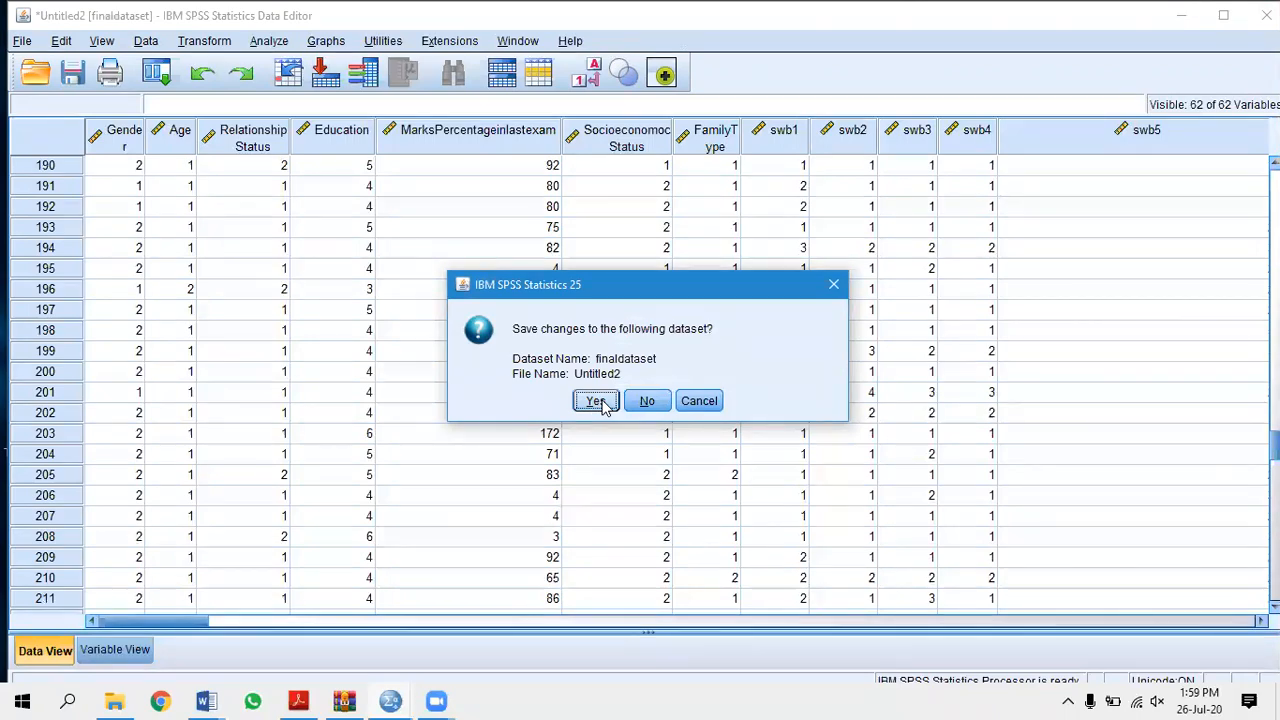
{"action": "left_click", "coordinate": [653, 401]}
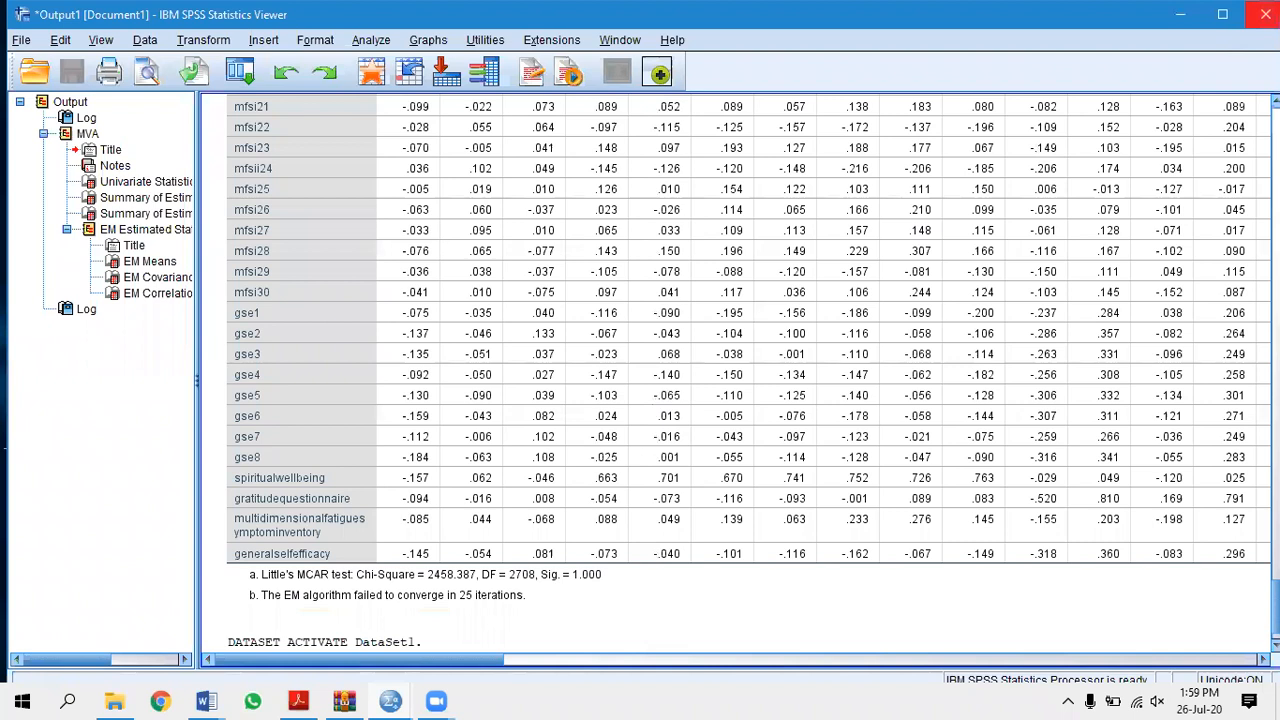
{"action": "left_click", "coordinate": [1258, 14]}
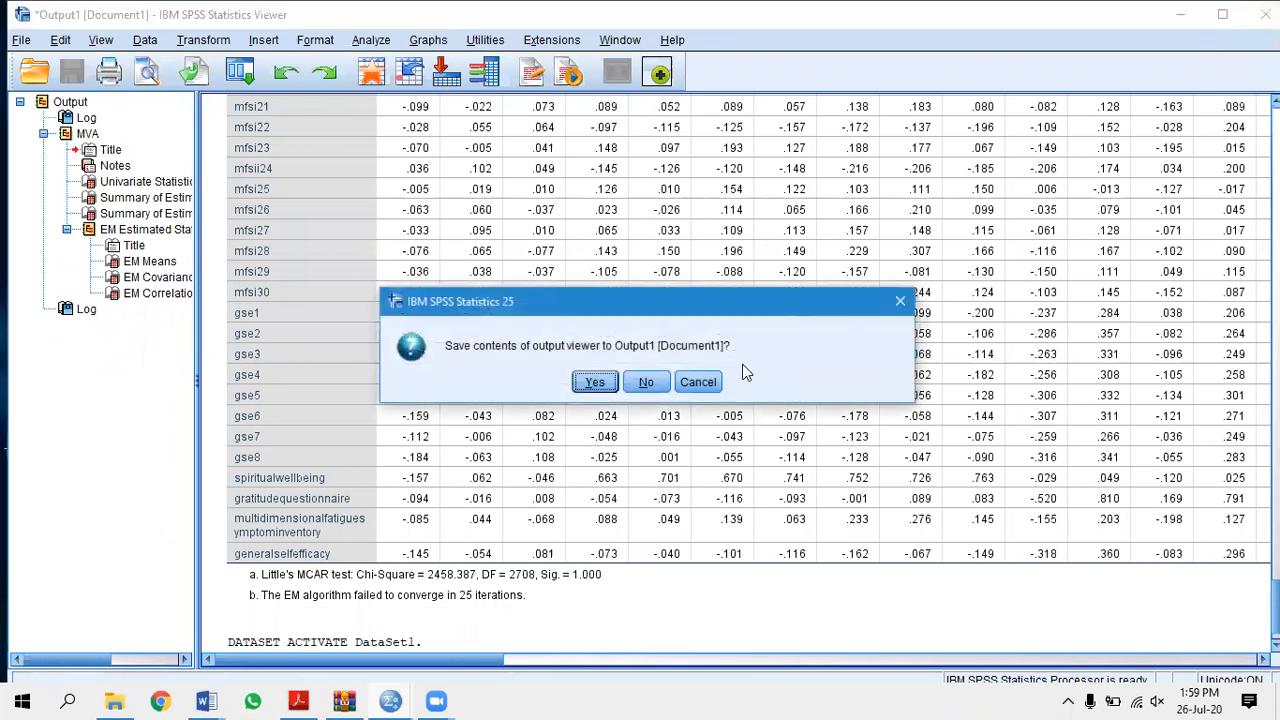
{"action": "left_click", "coordinate": [640, 384]}
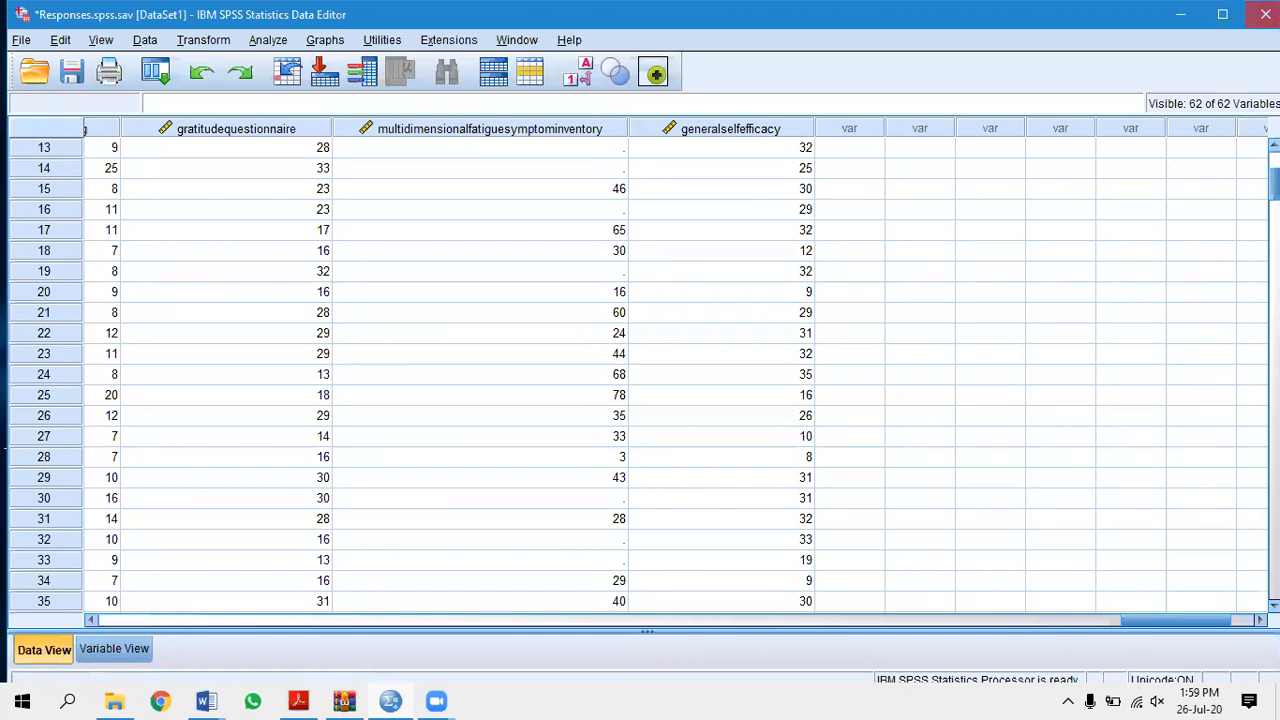
{"action": "left_click", "coordinate": [1258, 14]}
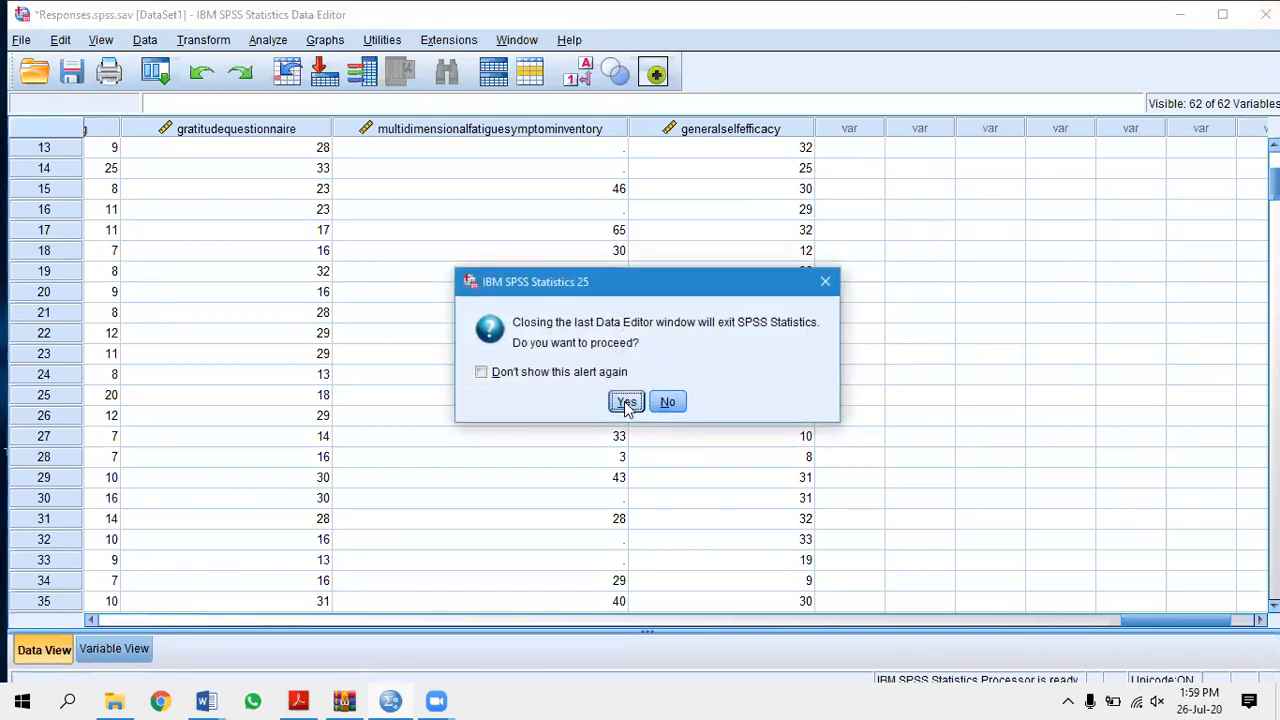
{"action": "left_click", "coordinate": [627, 405]}
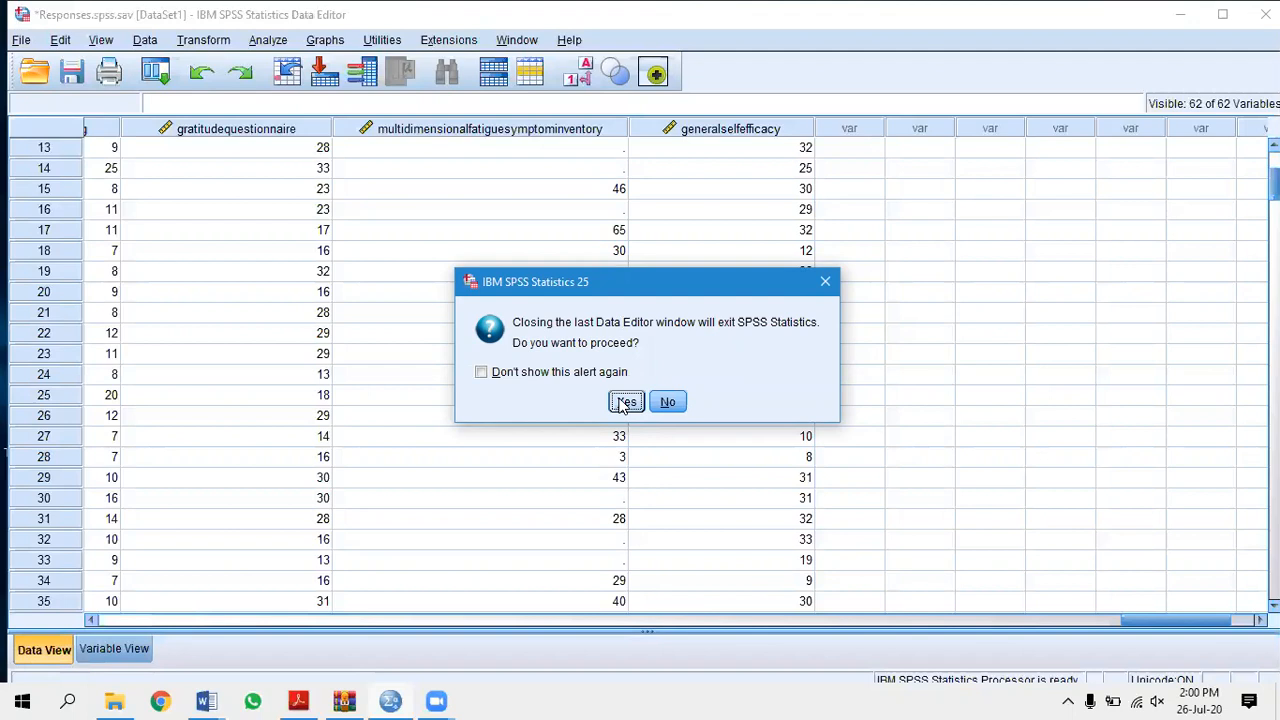
{"action": "left_click", "coordinate": [624, 402]}
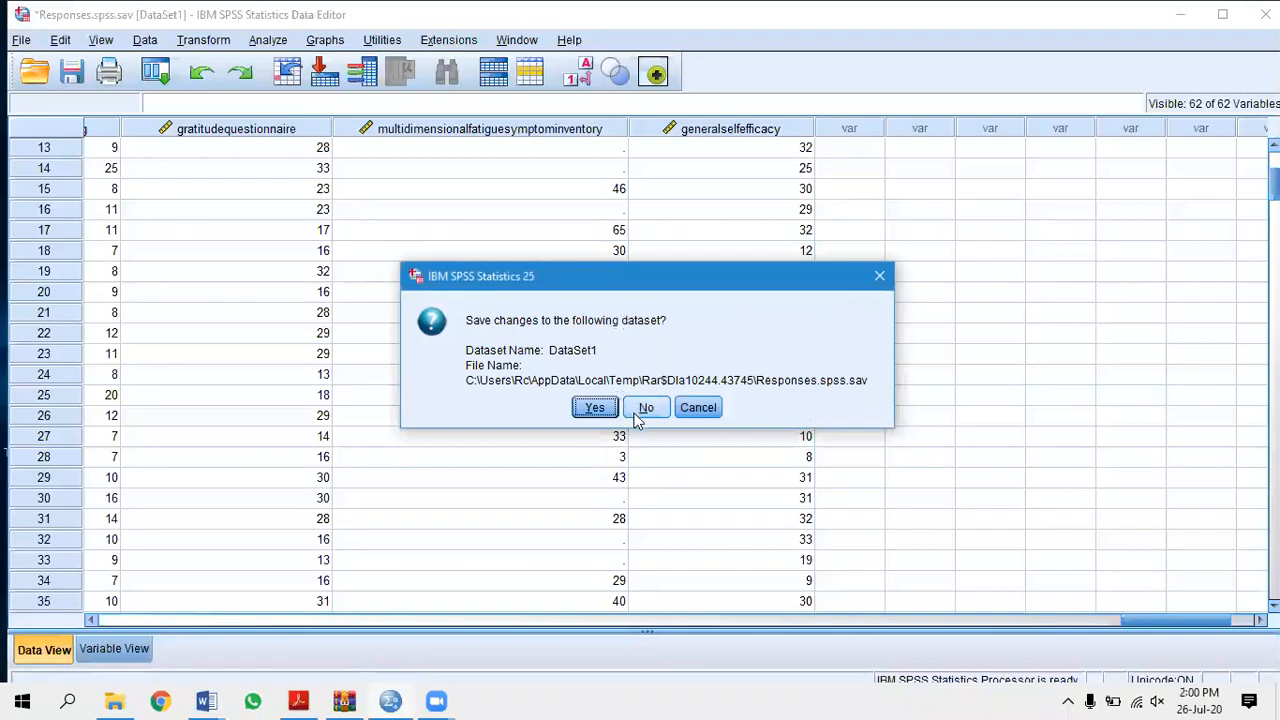
{"action": "left_click", "coordinate": [645, 408]}
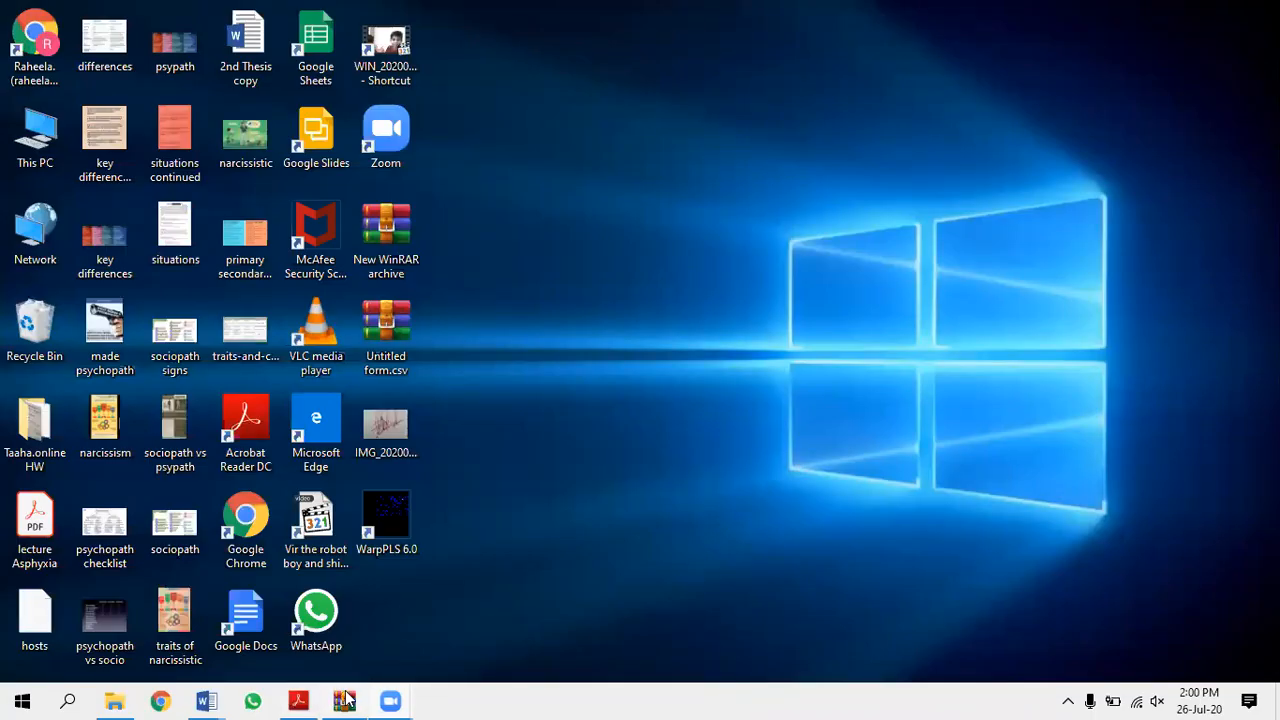
Switch to File Explorer and open the "Final Data set" SPSS file from the thesis folder.
{"action": "mouse_move", "coordinate": [345, 700]}
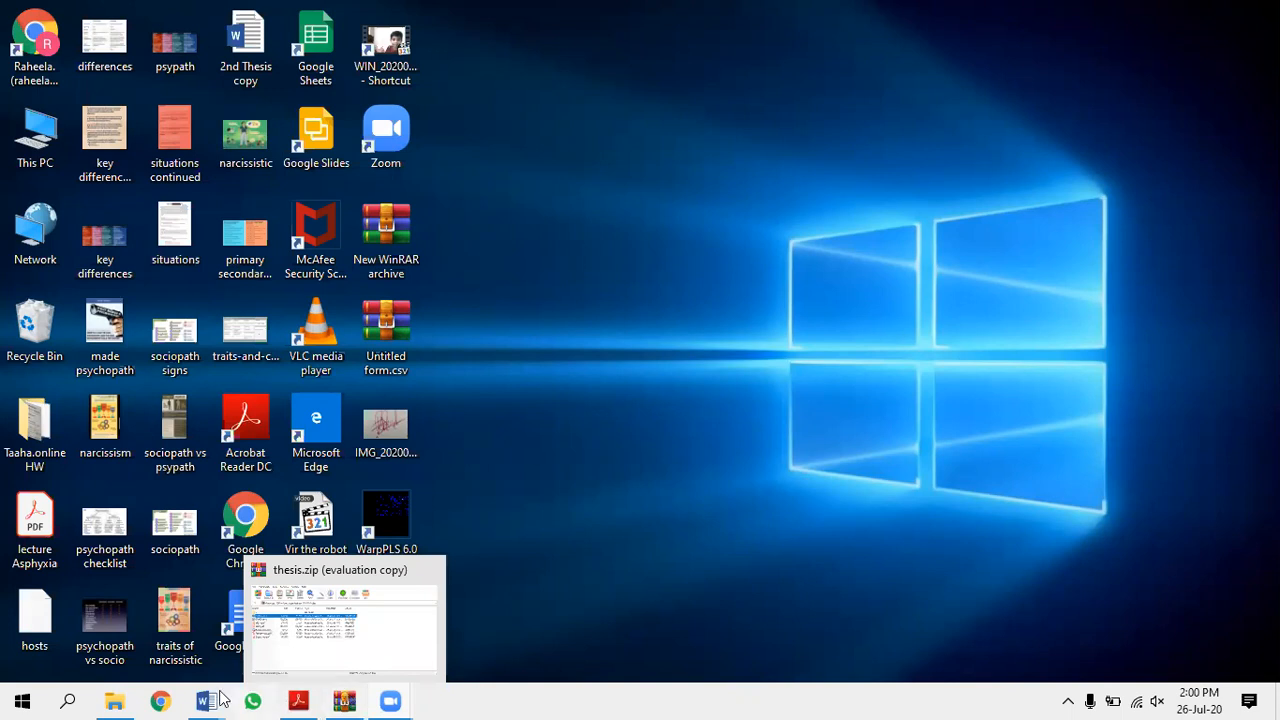
{"action": "mouse_move", "coordinate": [114, 700]}
{"action": "left_click", "coordinate": [137, 632]}
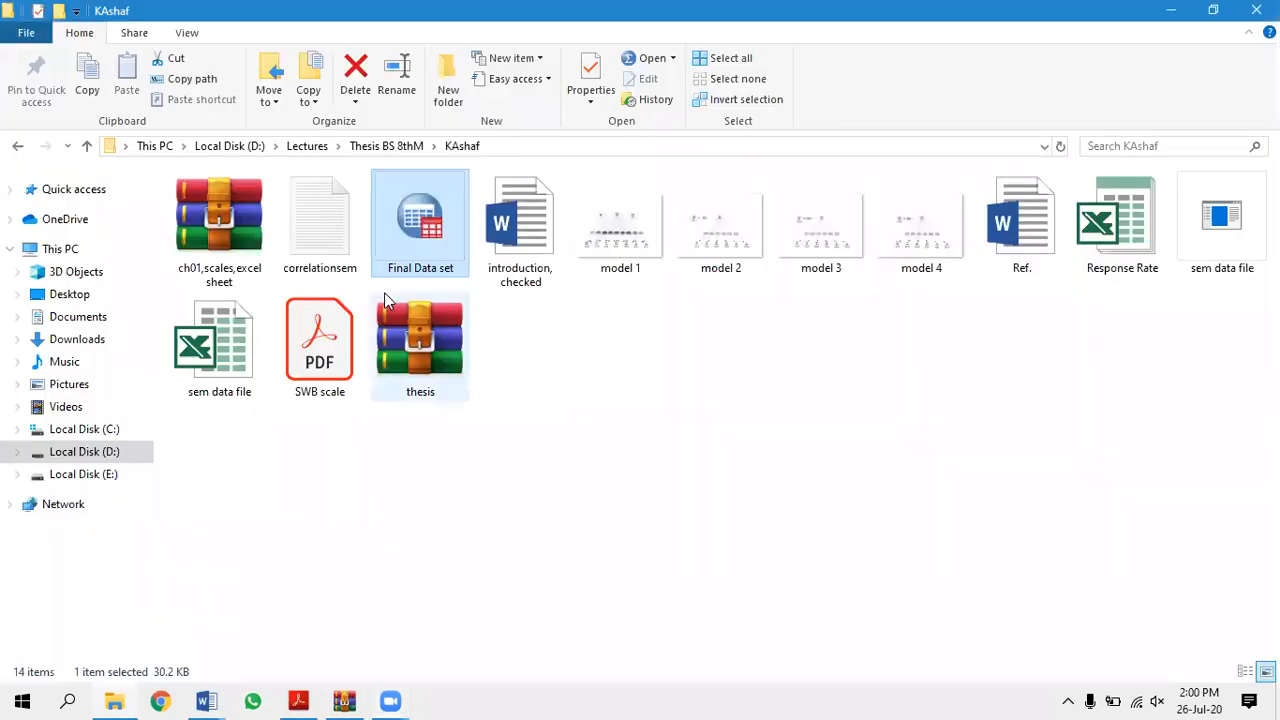
{"action": "double_click", "coordinate": [407, 236]}
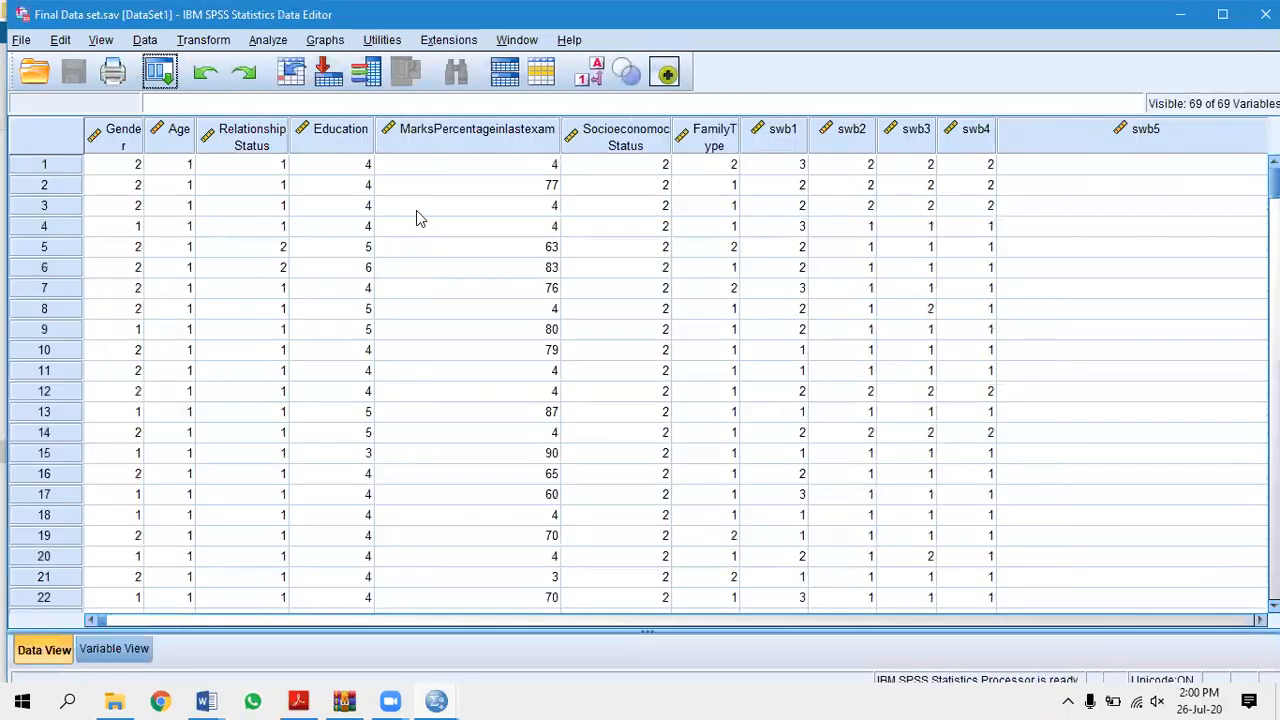
Examine the case values, the computed score columns and the variable definitions from the demographics through the scale items and totals.
{"action": "scroll", "coordinate": [517, 197], "scroll_direction": "down", "scroll_amount": 9}
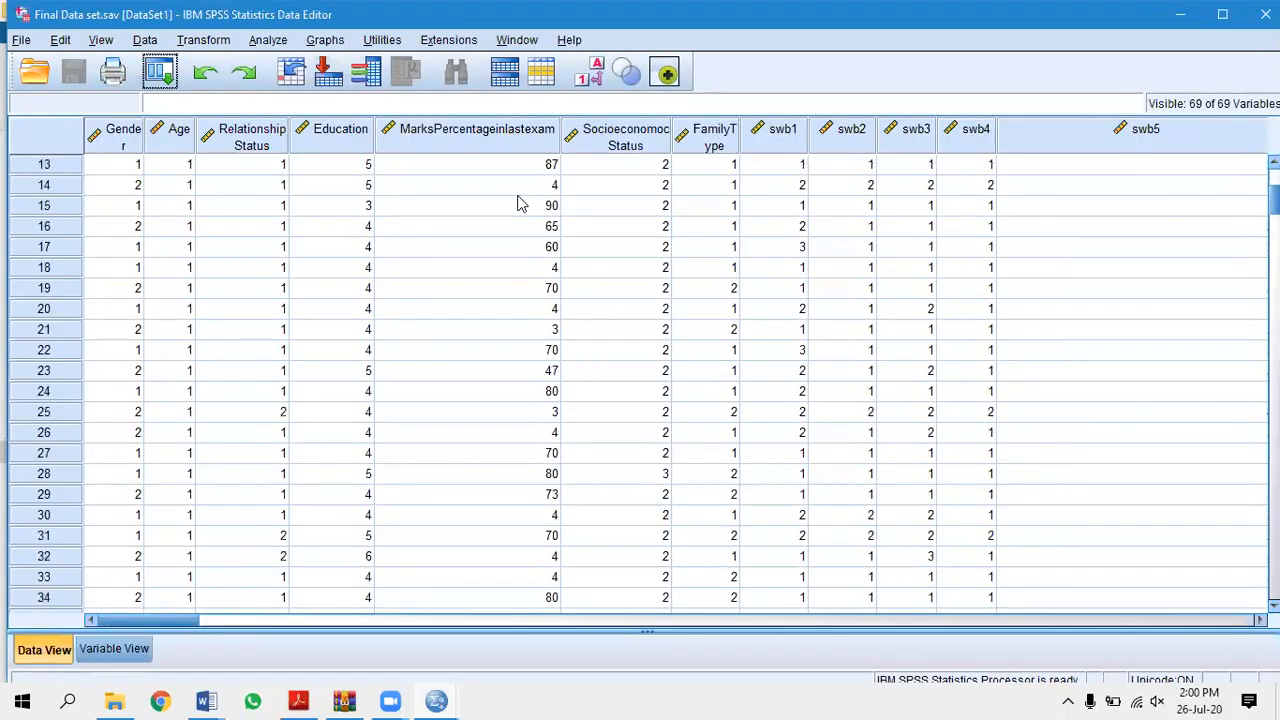
{"action": "scroll", "coordinate": [517, 197], "scroll_direction": "down", "scroll_amount": 15}
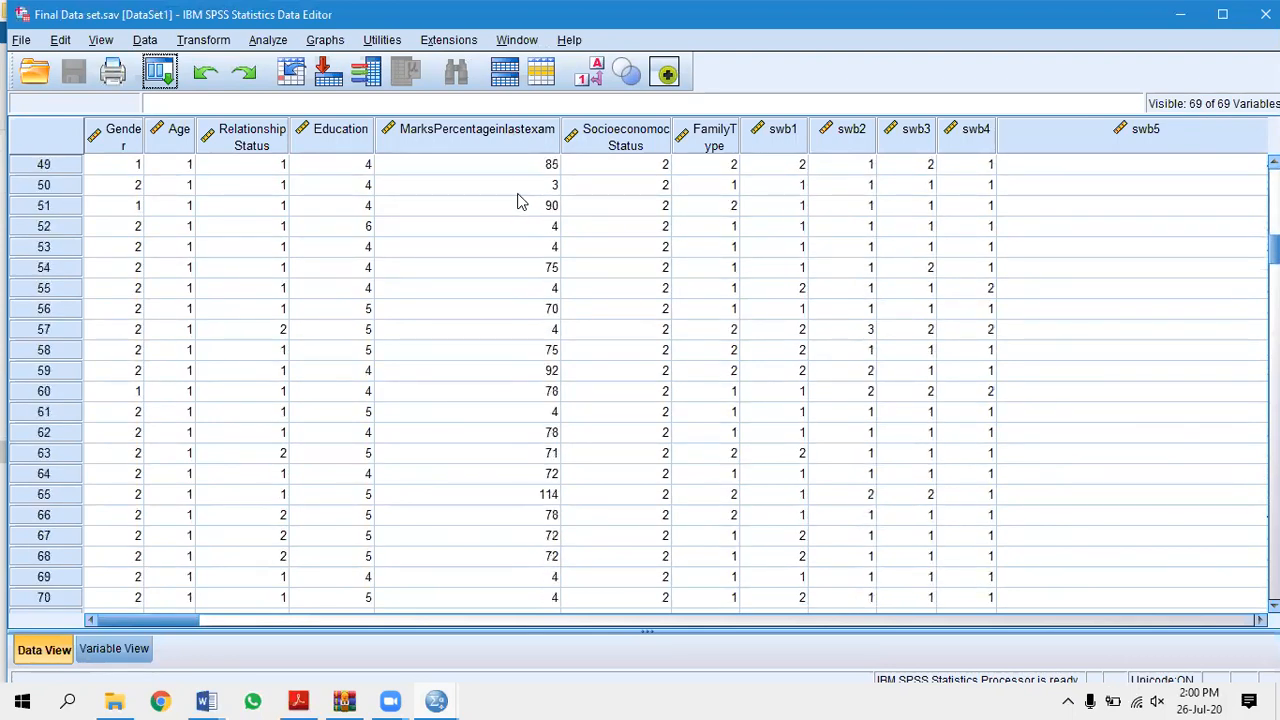
{"action": "scroll", "coordinate": [517, 197], "scroll_direction": "down", "scroll_amount": 13}
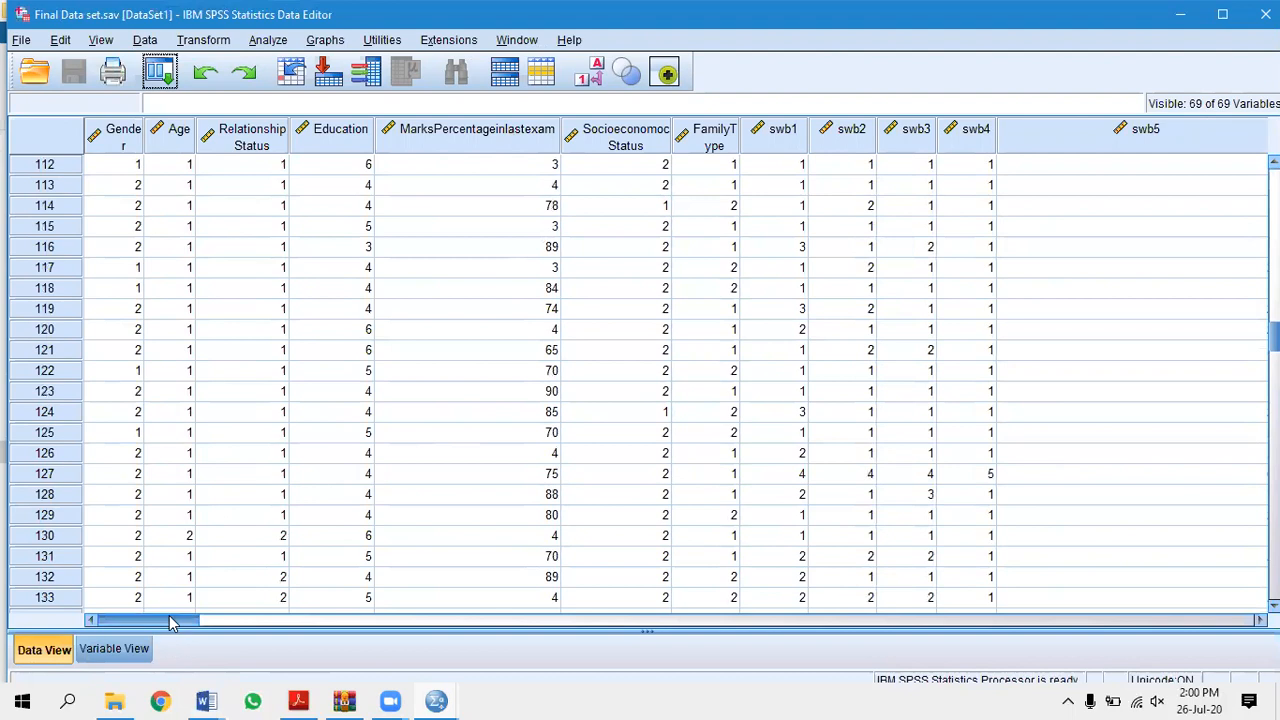
{"action": "left_click_drag", "start_coordinate": [170, 622], "coordinate": [1097, 604]}
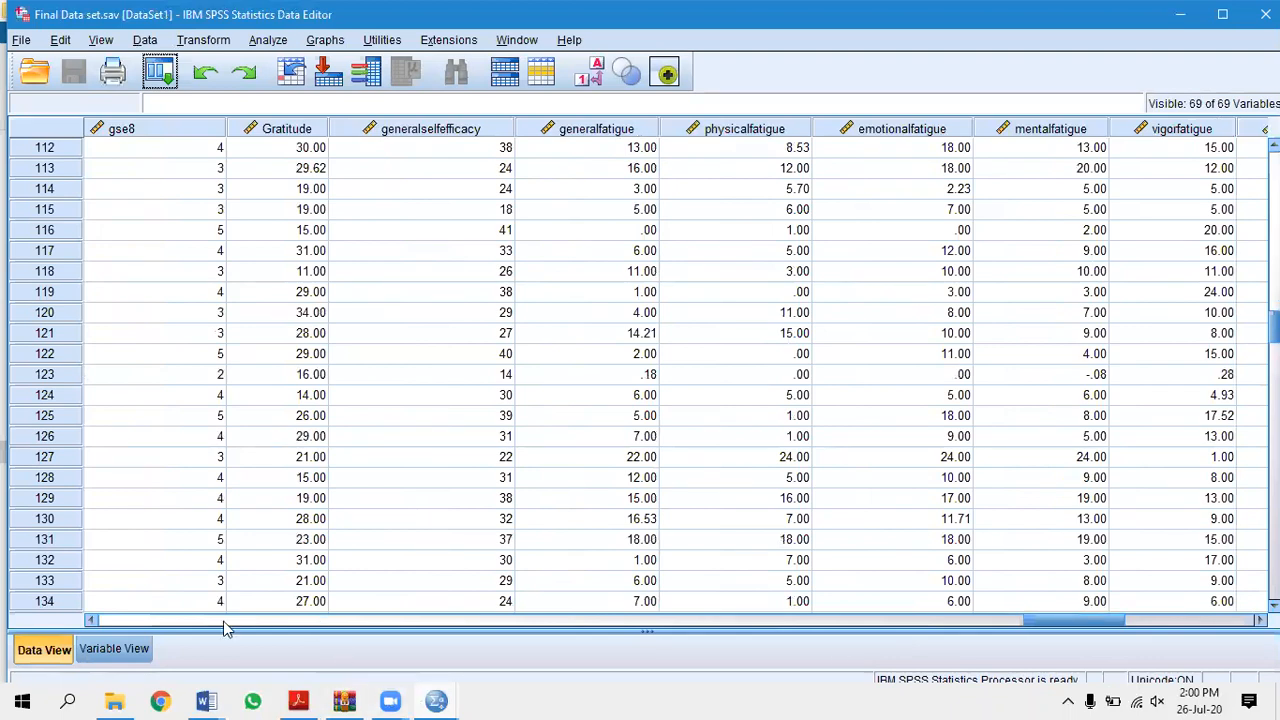
{"action": "left_click", "coordinate": [118, 649]}
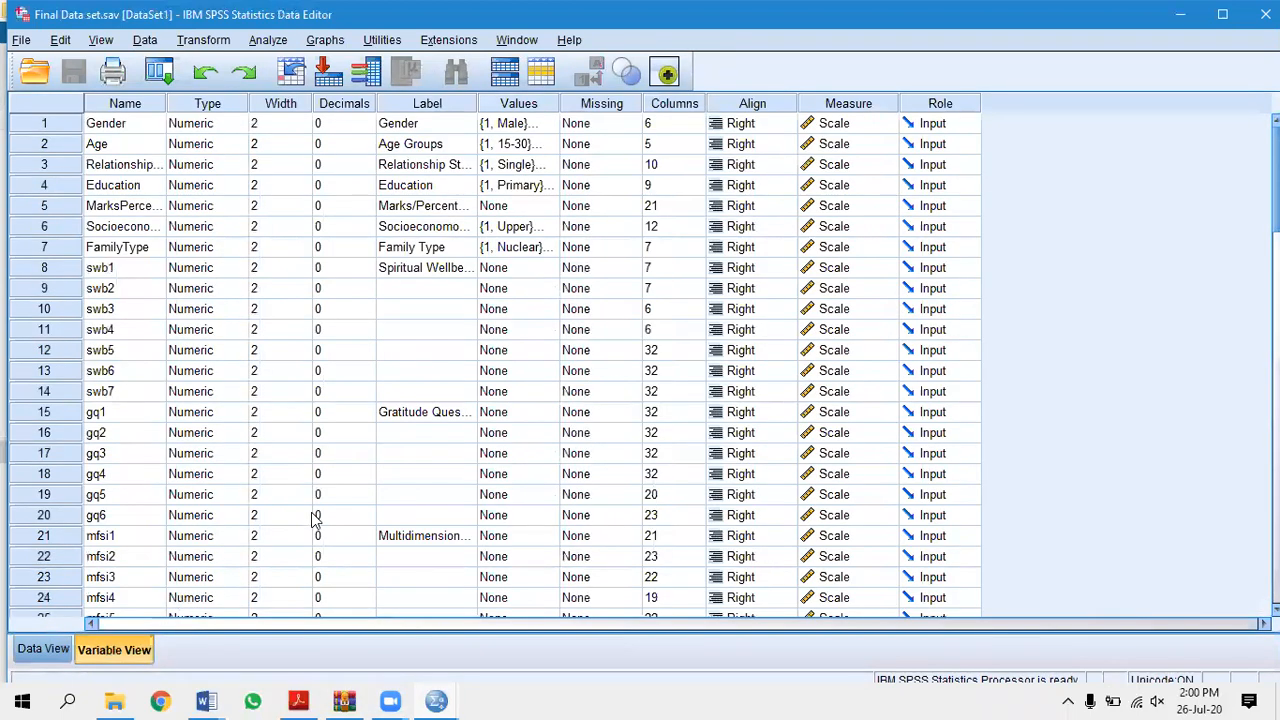
{"action": "scroll", "coordinate": [313, 515], "scroll_direction": "up", "scroll_amount": 3}
{"action": "scroll", "coordinate": [314, 505], "scroll_direction": "down", "scroll_amount": 4}
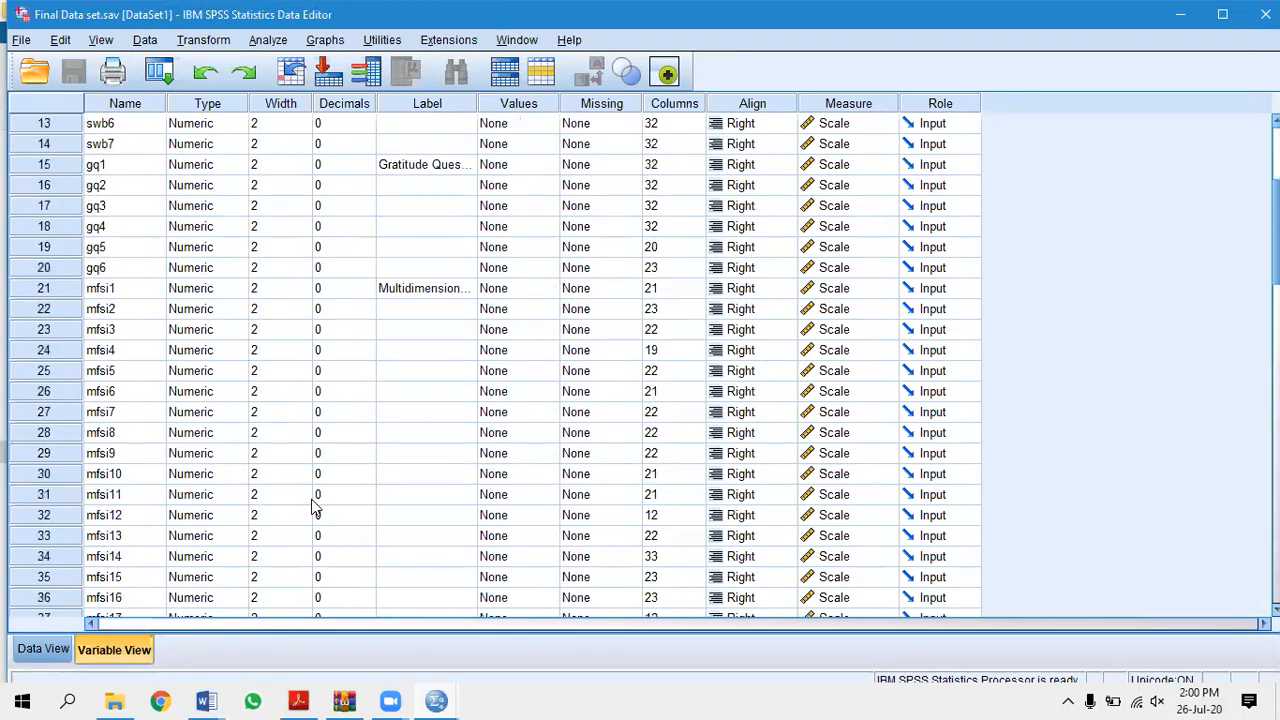
{"action": "scroll", "coordinate": [313, 437], "scroll_direction": "up", "scroll_amount": 3}
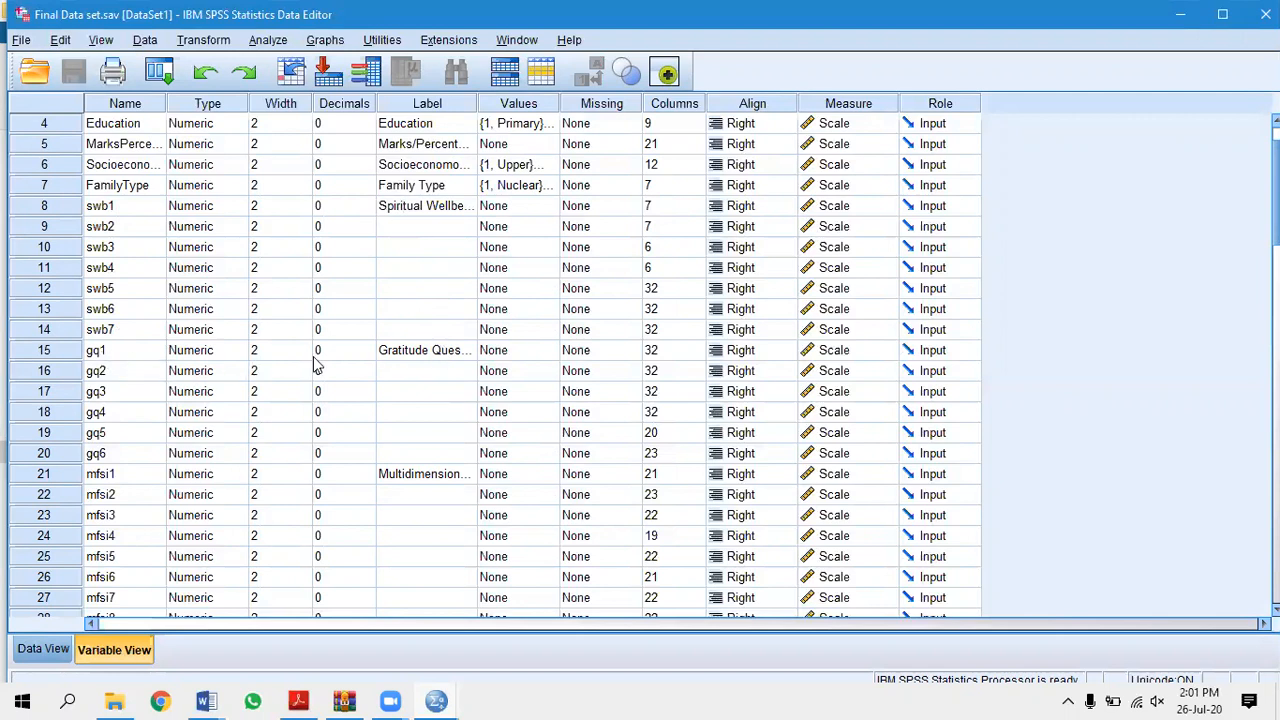
{"action": "scroll", "coordinate": [435, 360], "scroll_direction": "down", "scroll_amount": 2}
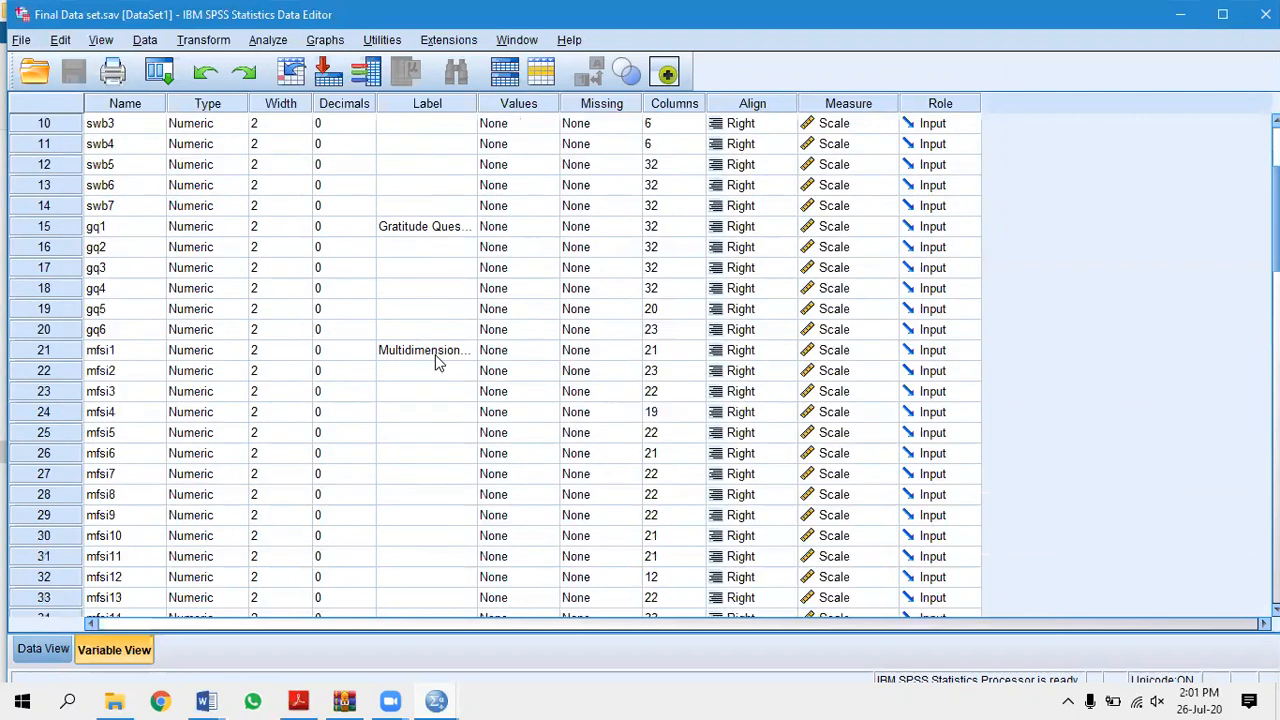
{"action": "scroll", "coordinate": [433, 337], "scroll_direction": "down", "scroll_amount": 4}
{"action": "scroll", "coordinate": [430, 295], "scroll_direction": "down", "scroll_amount": 11}
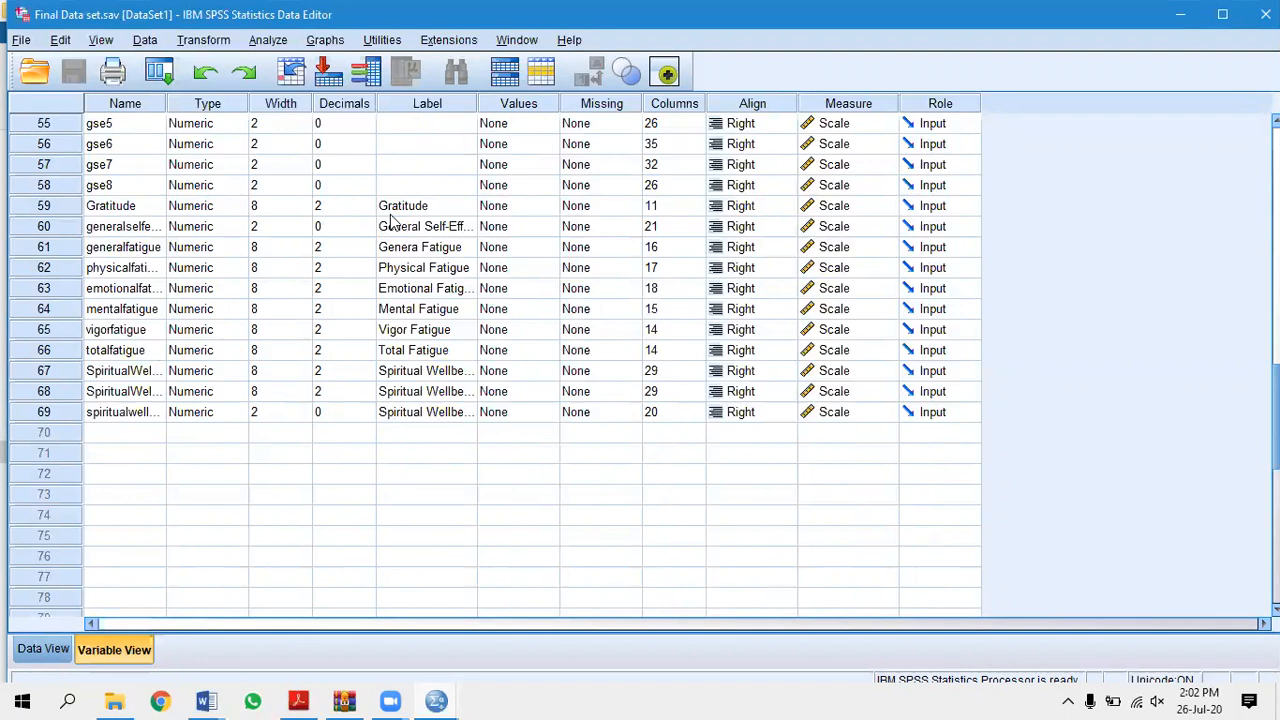
{"action": "scroll", "coordinate": [405, 418], "scroll_direction": "up", "scroll_amount": 11}
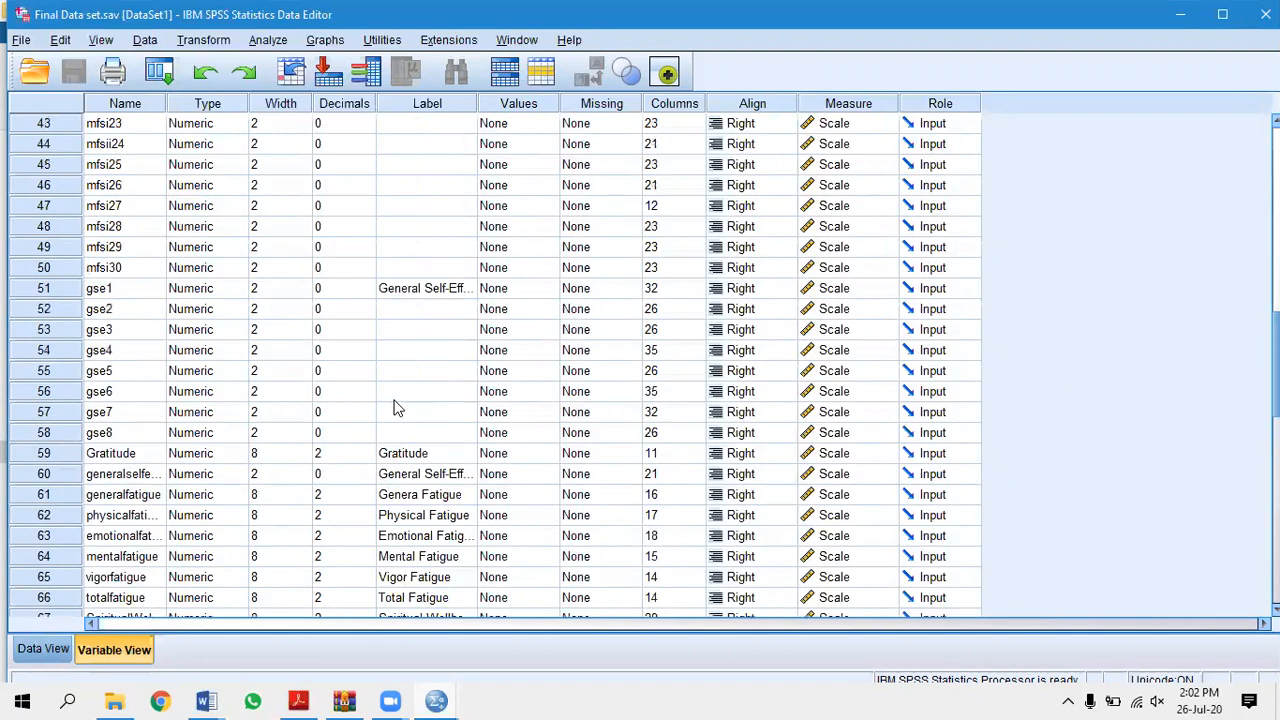
Start a Reliability Analysis and add the seven Spiritual Wellbeing items, swb1 to swb7, as its items.
{"action": "left_click", "coordinate": [267, 40]}
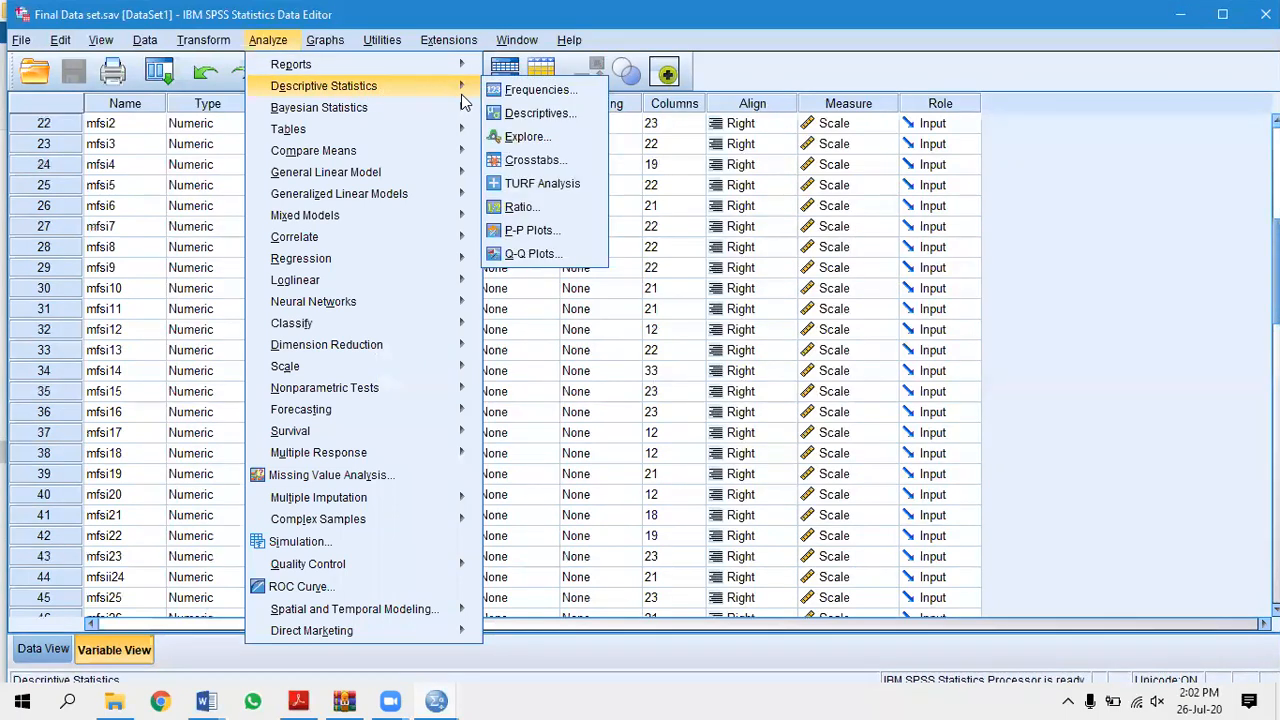
{"action": "mouse_move", "coordinate": [460, 107]}
{"action": "mouse_move", "coordinate": [450, 86]}
{"action": "mouse_move", "coordinate": [323, 373]}
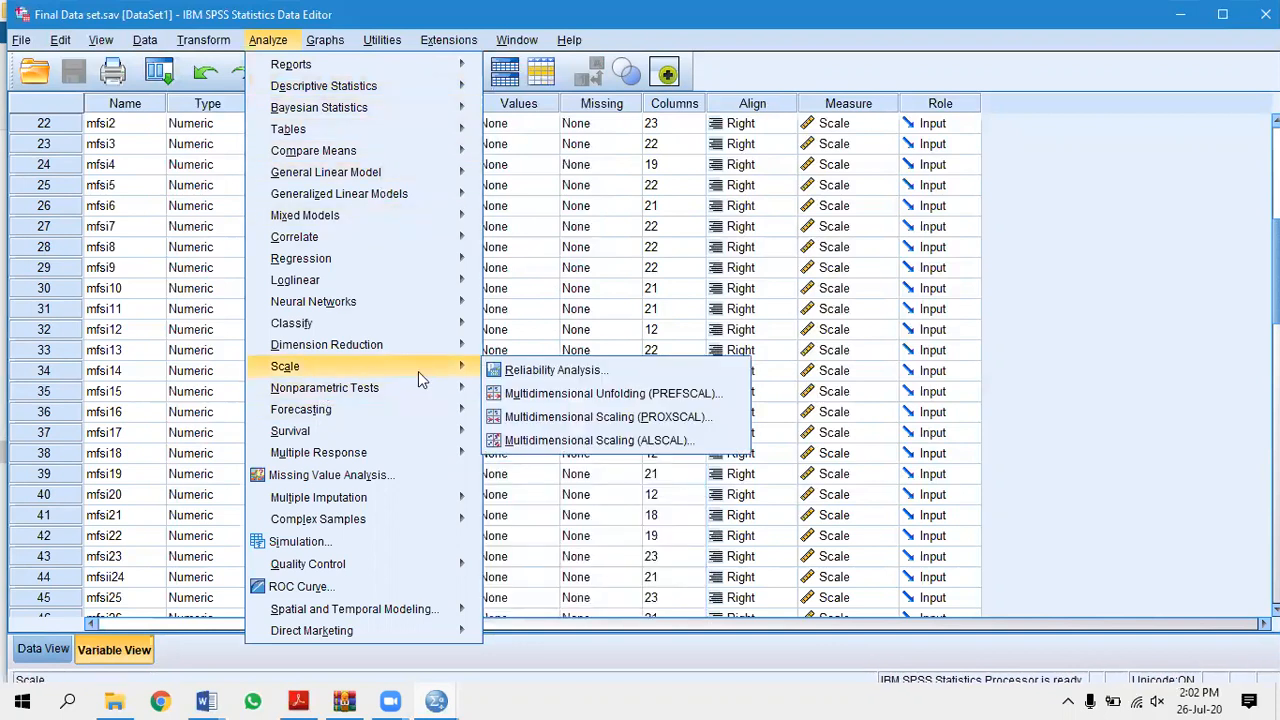
{"action": "left_click", "coordinate": [540, 366]}
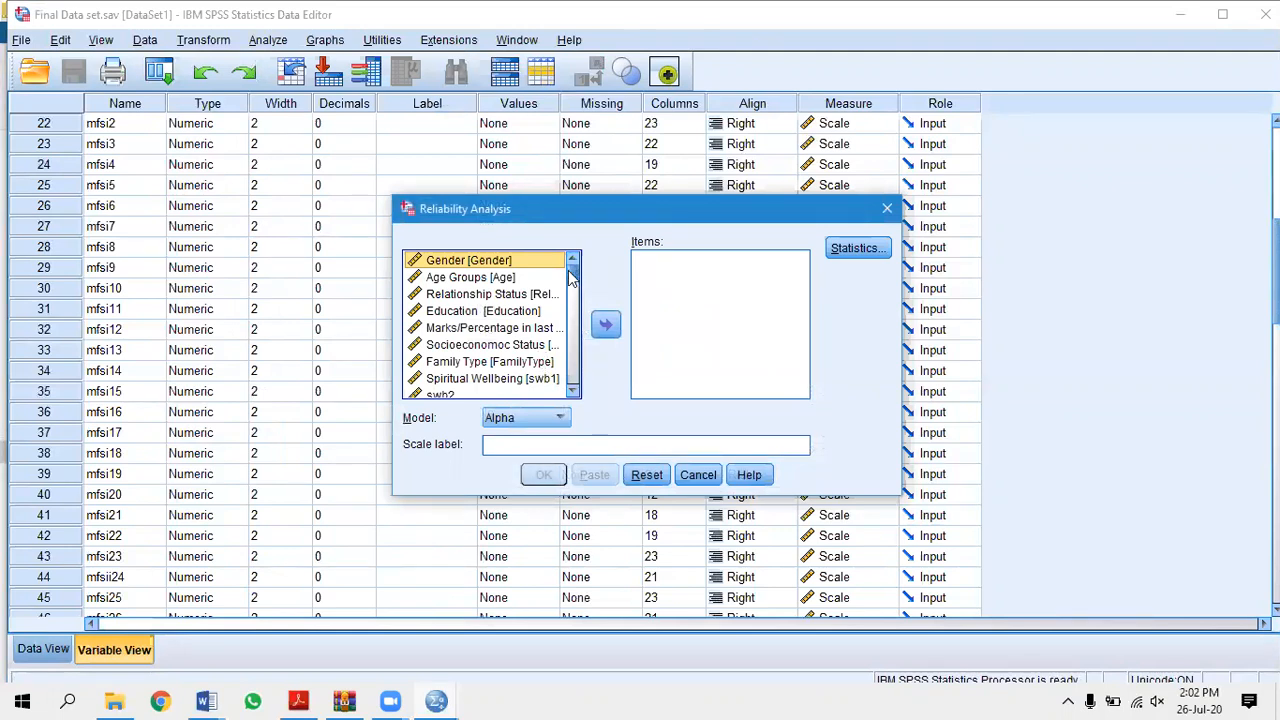
{"action": "scroll", "coordinate": [571, 278], "scroll_direction": "down", "scroll_amount": 4}
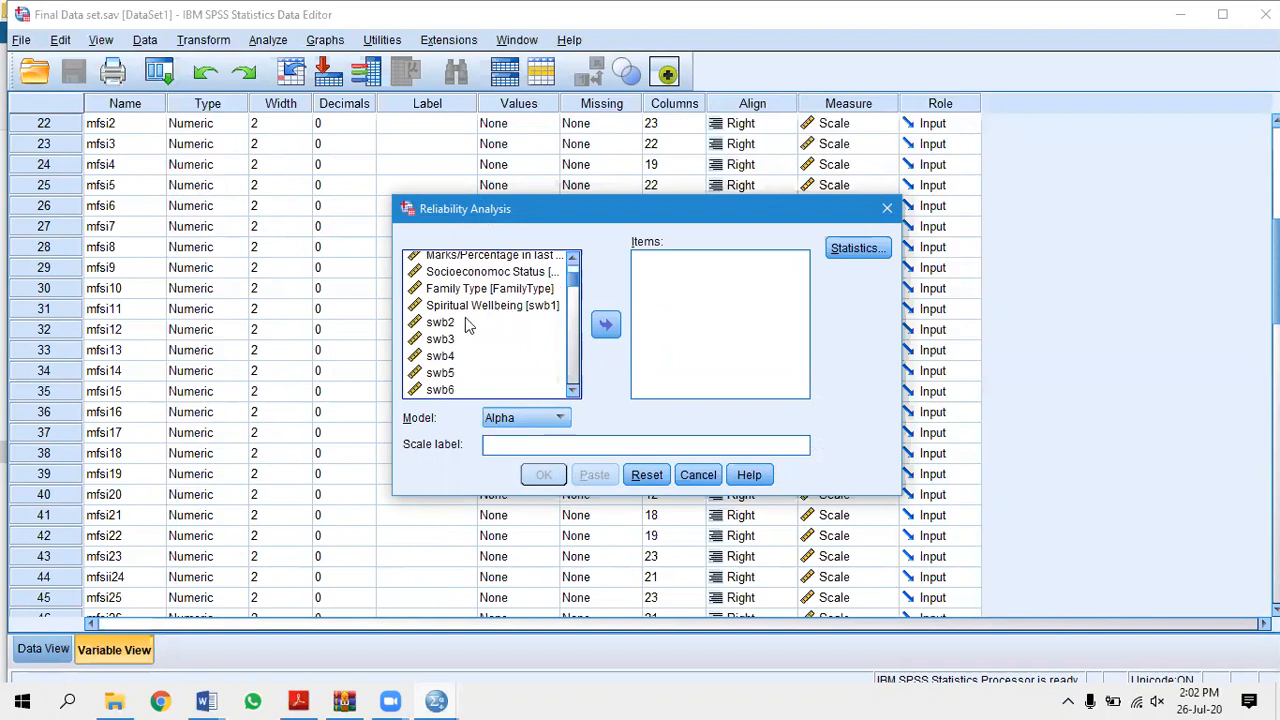
{"action": "left_click", "coordinate": [466, 306]}
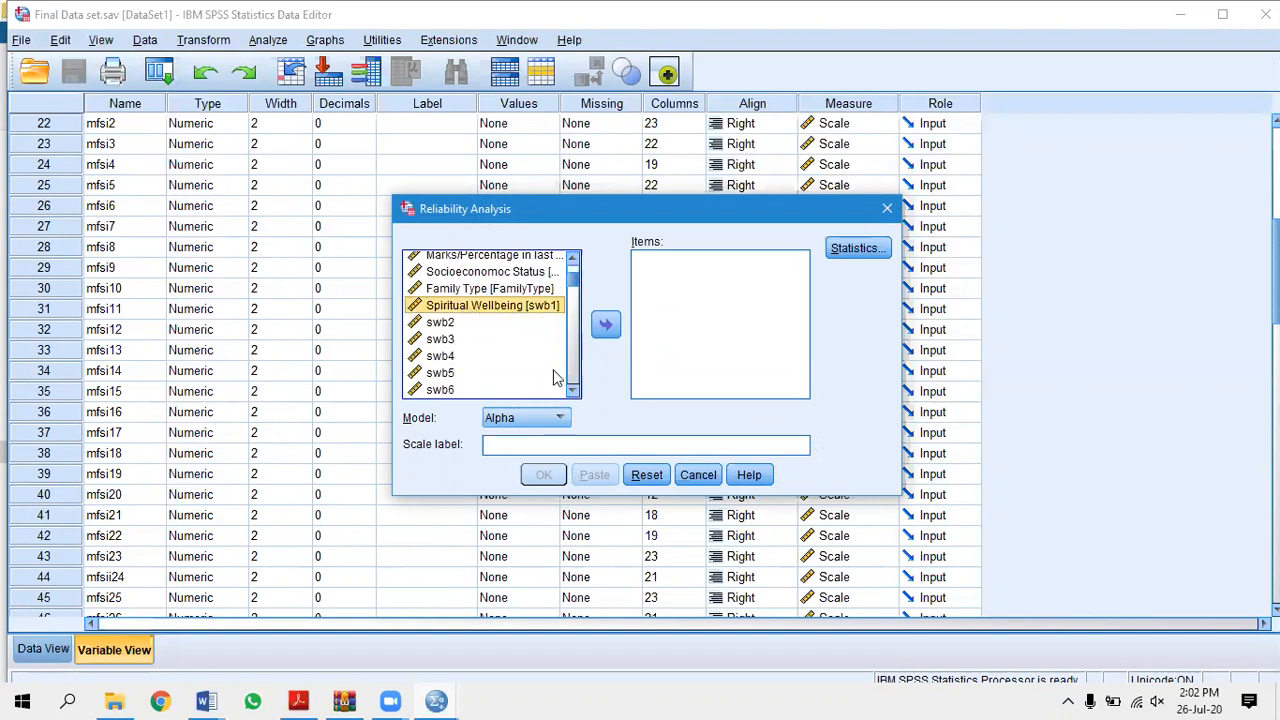
{"action": "left_click", "coordinate": [573, 391]}
{"action": "left_click", "coordinate": [573, 391]}
{"action": "left_click", "coordinate": [573, 391]}
{"action": "left_click", "coordinate": [573, 391]}
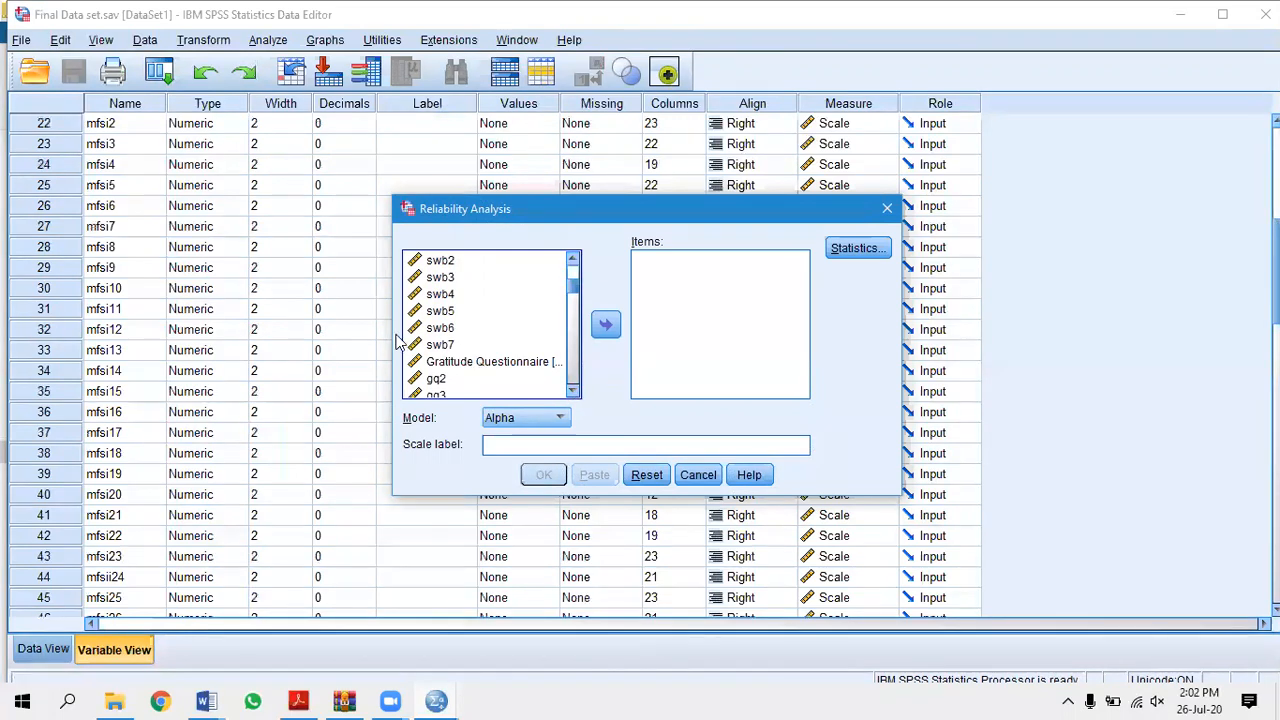
{"action": "left_click", "coordinate": [440, 345], "text": "shift"}
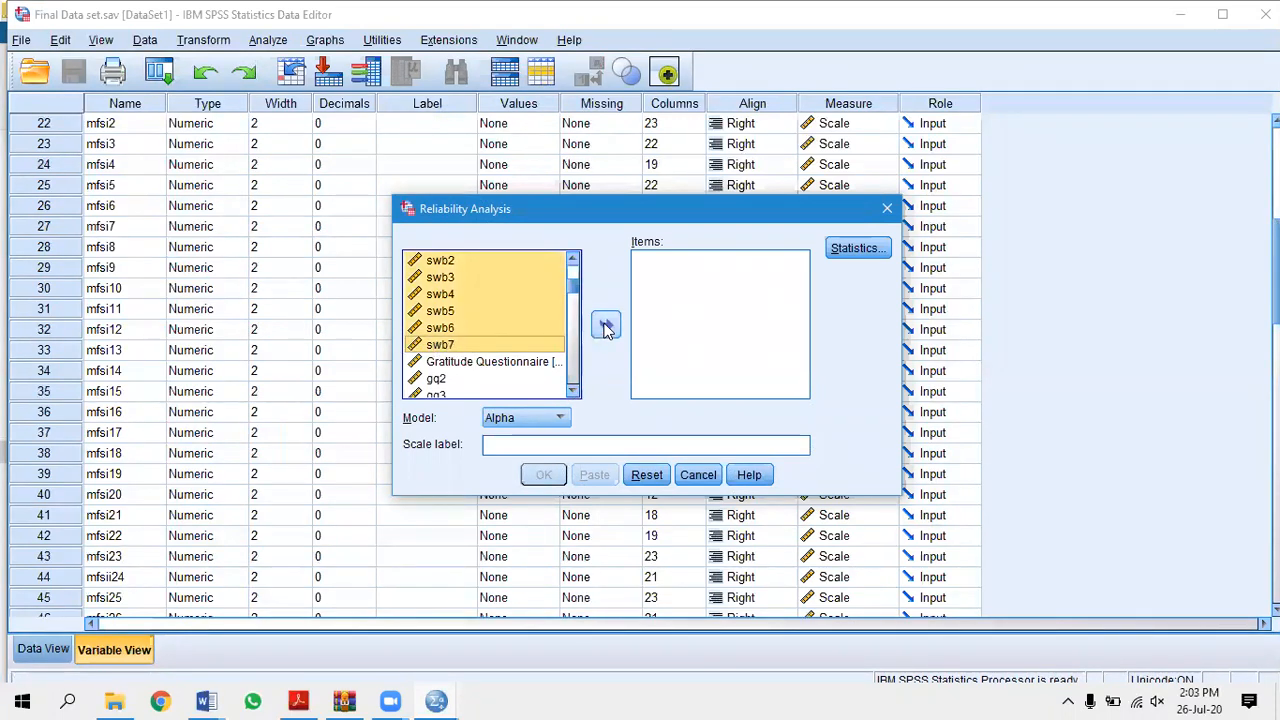
{"action": "left_click", "coordinate": [605, 324]}
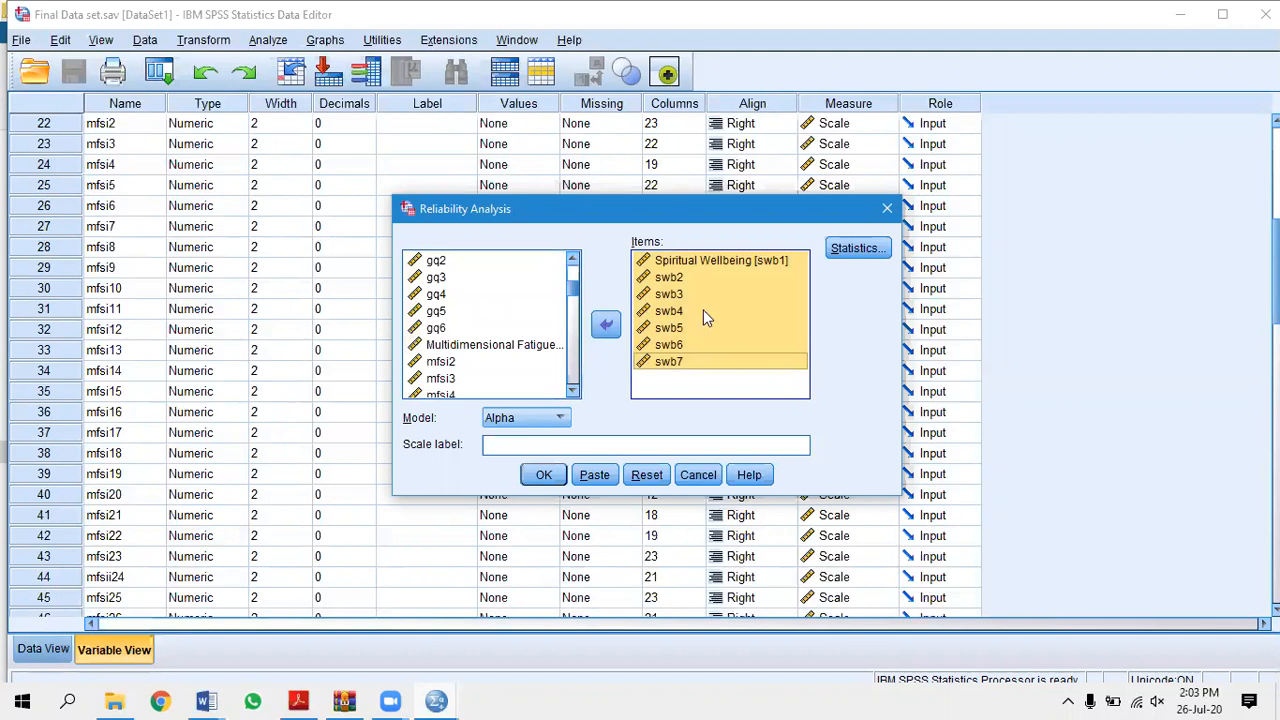
Label the scale "SWB Reliability" and run the reliability analysis.
{"action": "left_click", "coordinate": [511, 446]}
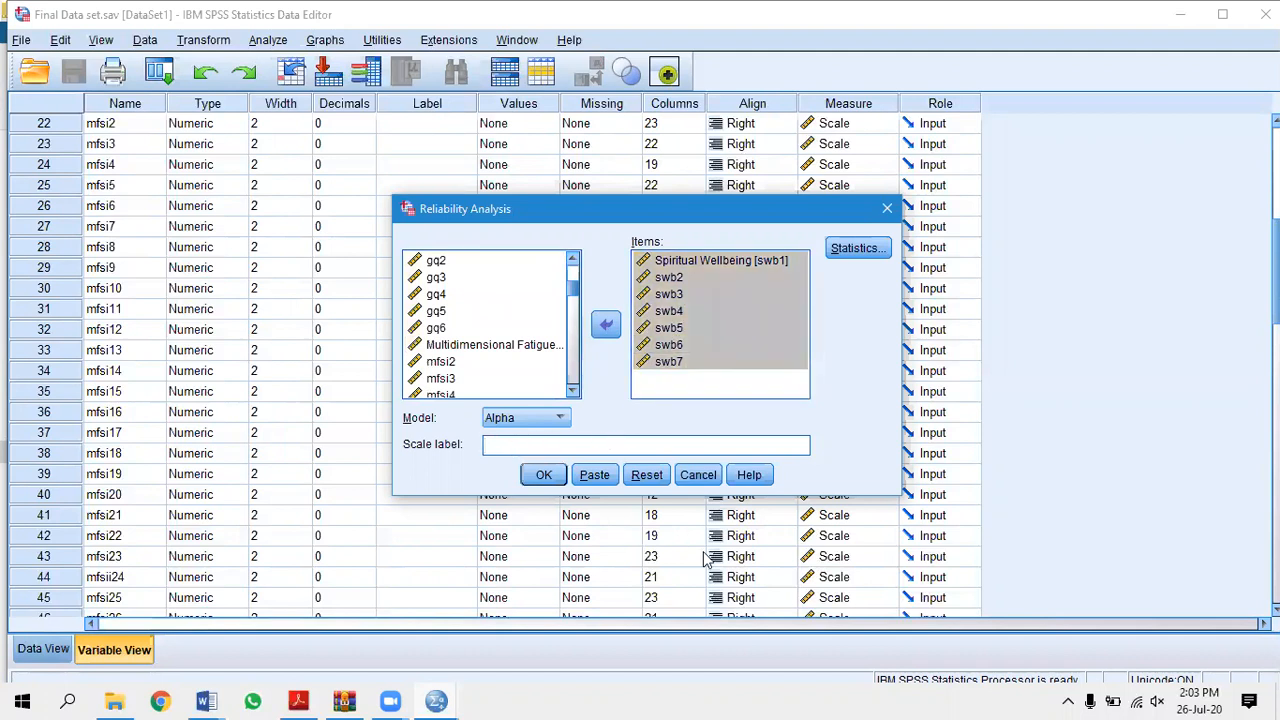
{"action": "type", "text": "SWB Reliability"}
{"action": "left_click", "coordinate": [543, 476]}
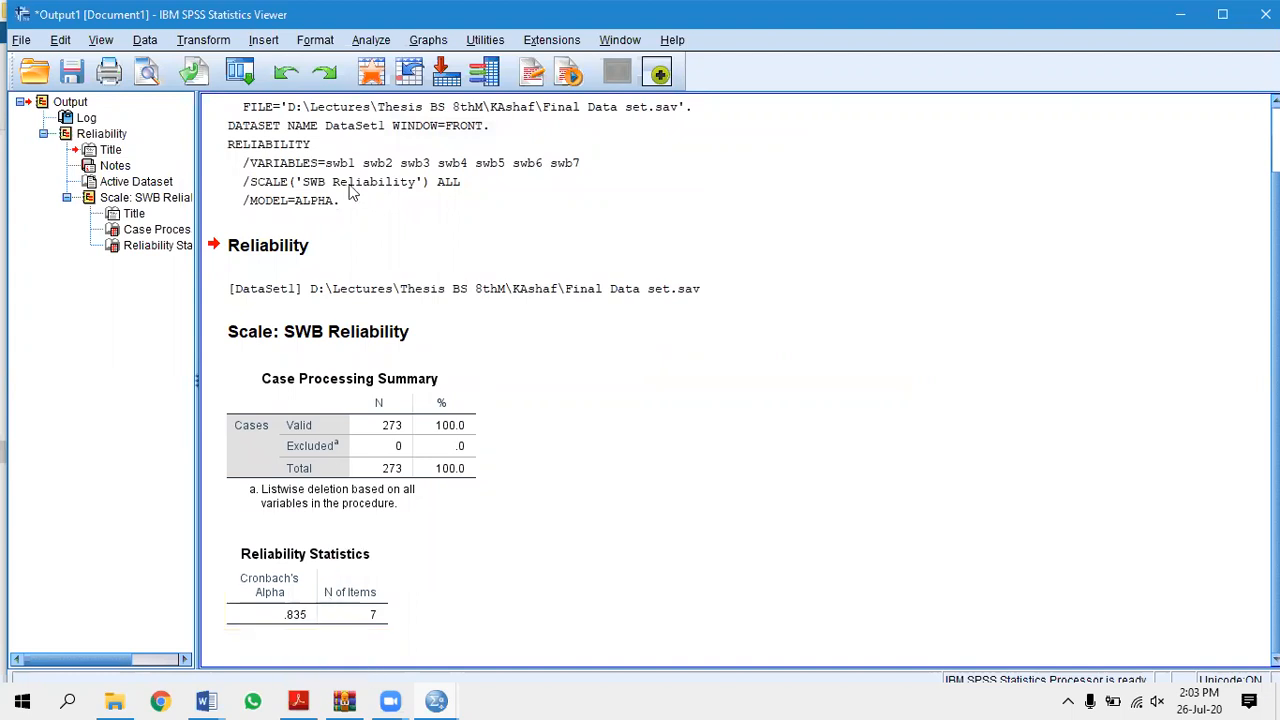
Start another Reliability Analysis, reset the previous setup, and add the Gratitude Questionnaire items gq1 to gq6.
{"action": "left_click", "coordinate": [371, 42]}
{"action": "mouse_move", "coordinate": [555, 368]}
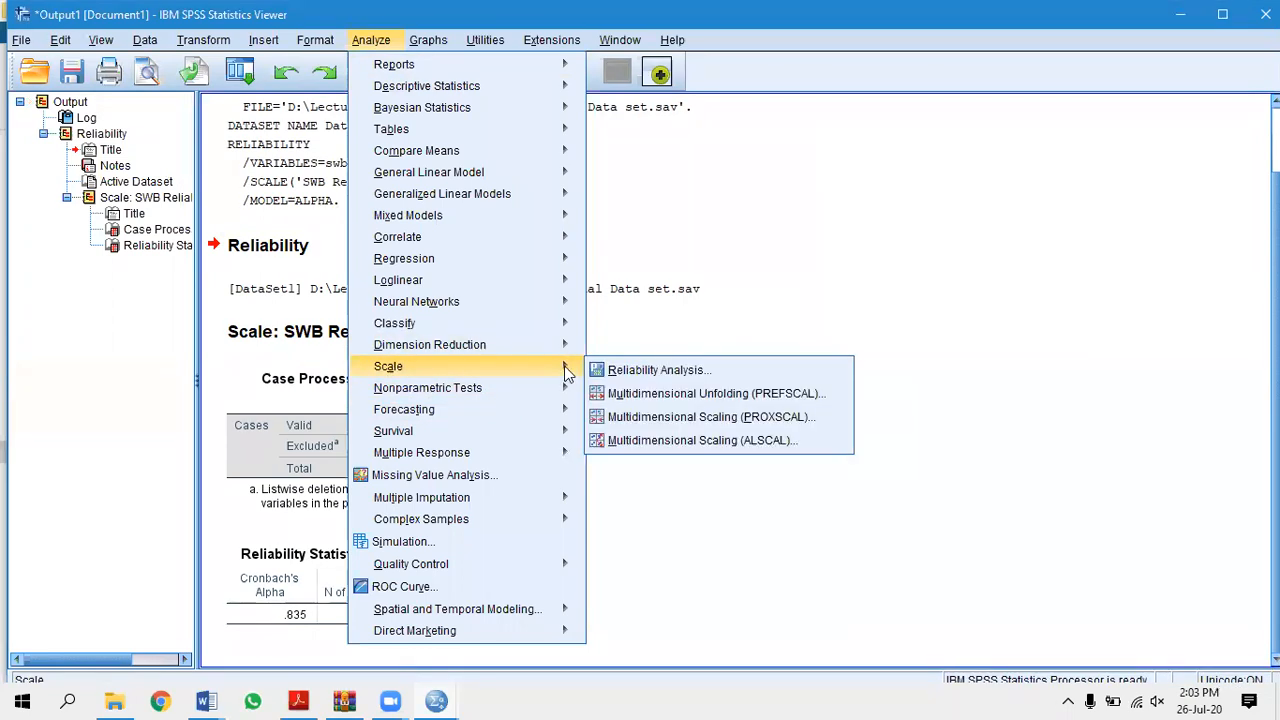
{"action": "left_click", "coordinate": [645, 372]}
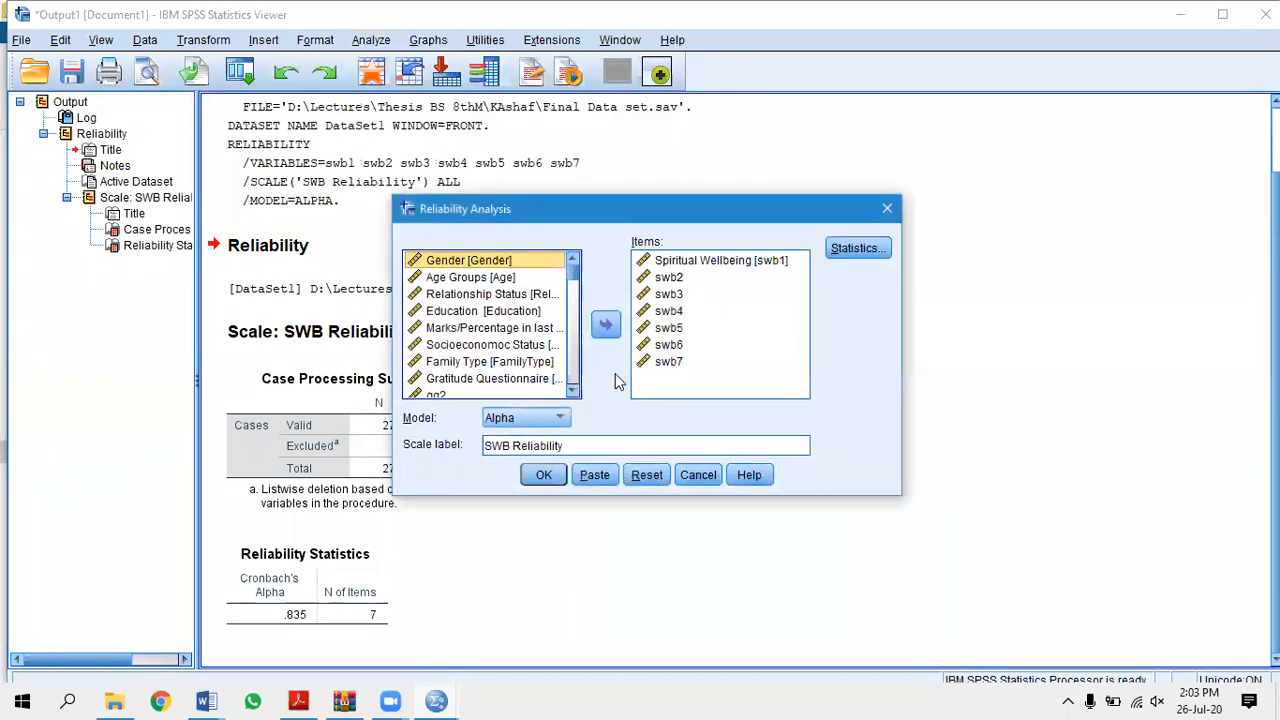
{"action": "left_click", "coordinate": [646, 473]}
{"action": "scroll", "coordinate": [575, 295], "scroll_direction": "down", "scroll_amount": 4}
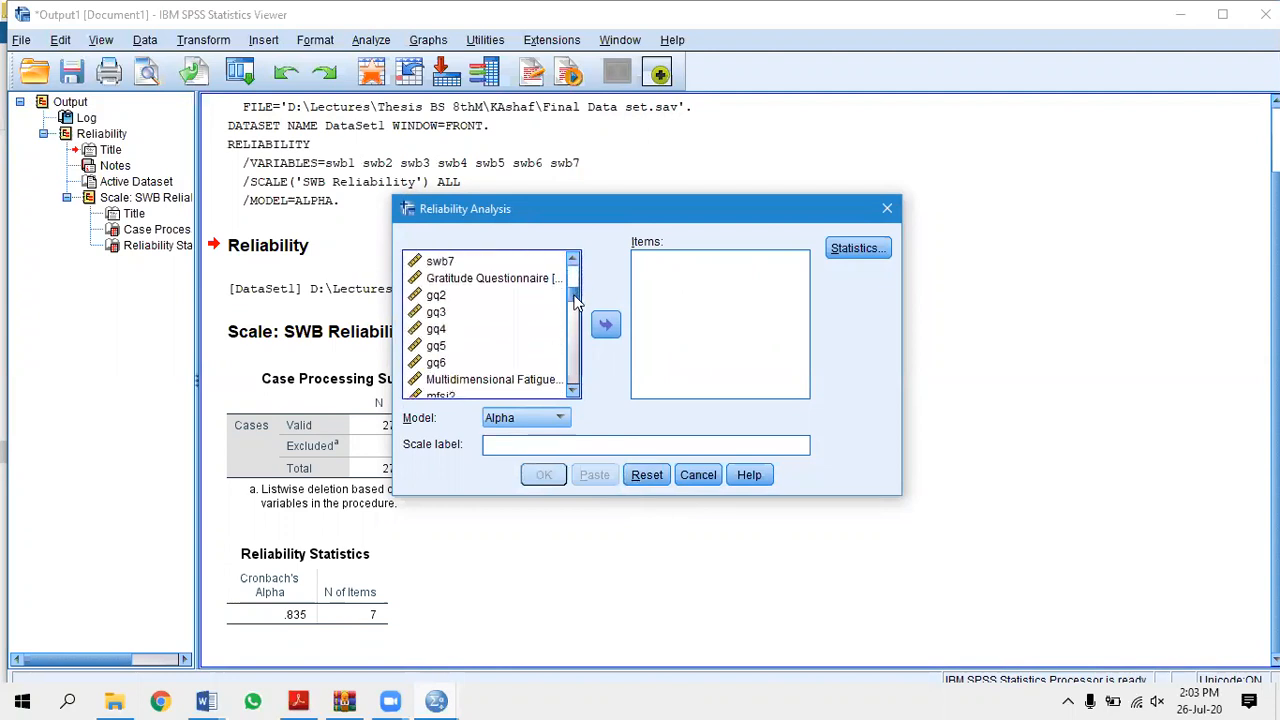
{"action": "left_click", "coordinate": [503, 282]}
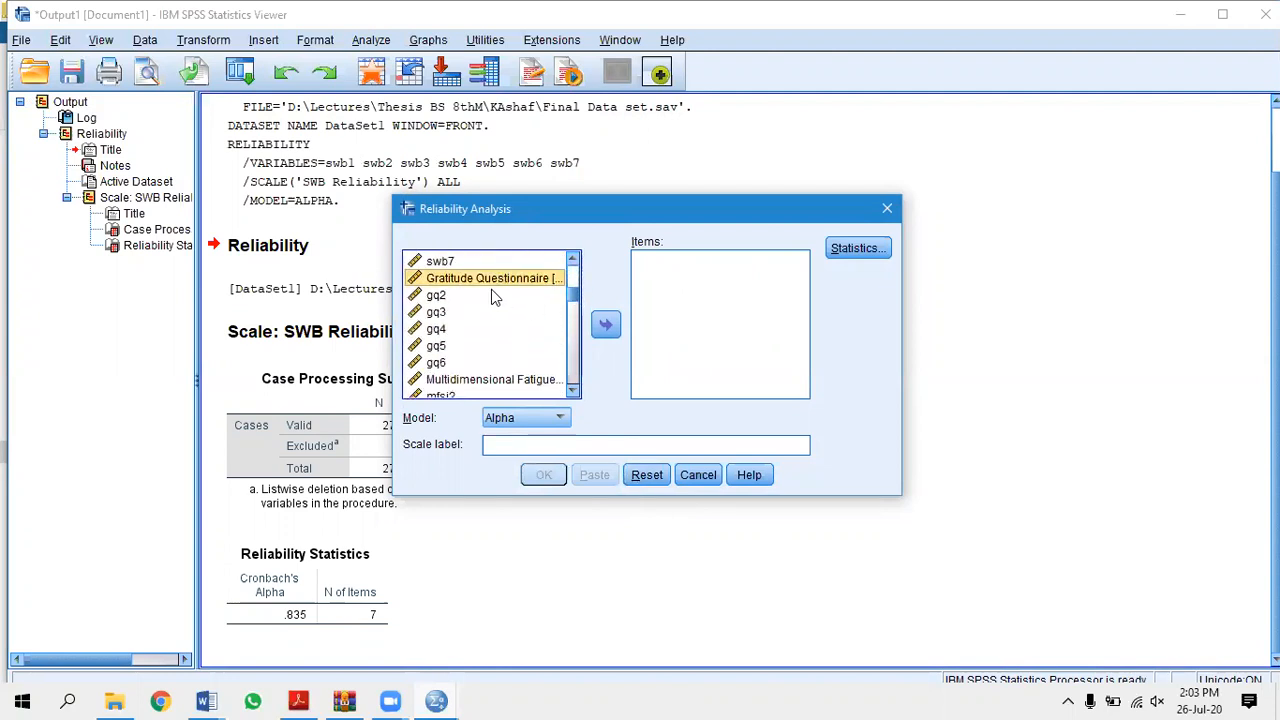
{"action": "left_click", "coordinate": [440, 364], "text": "shift"}
{"action": "left_click", "coordinate": [607, 326]}
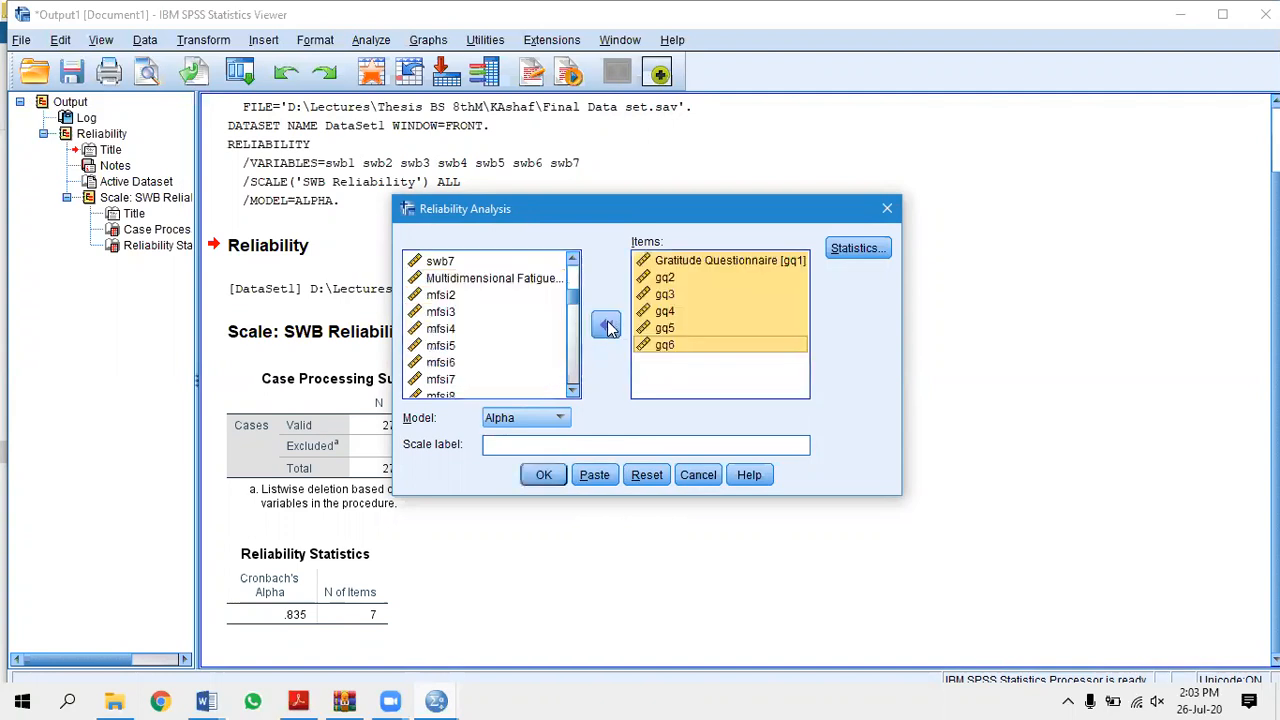
Label the scale "Gratitude Reliability" and run the reliability analysis on the gratitude items.
{"action": "left_click", "coordinate": [526, 448]}
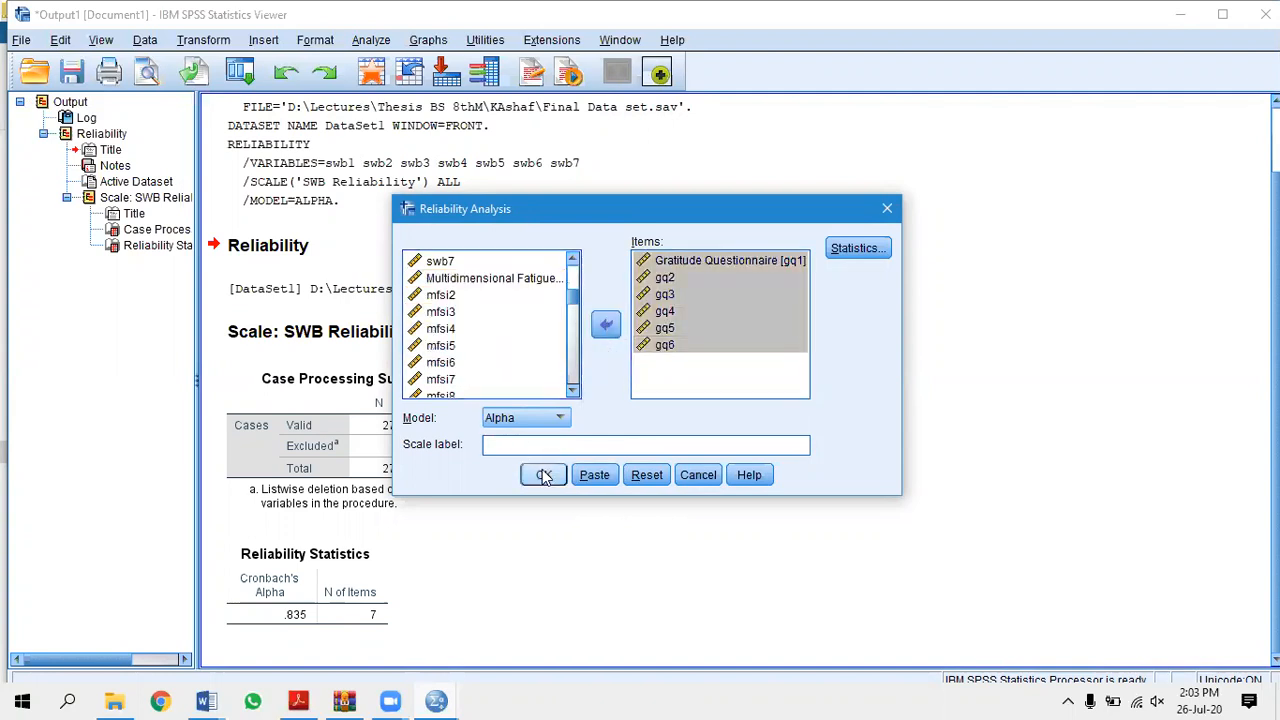
{"action": "type", "text": "Gratitude Reliability"}
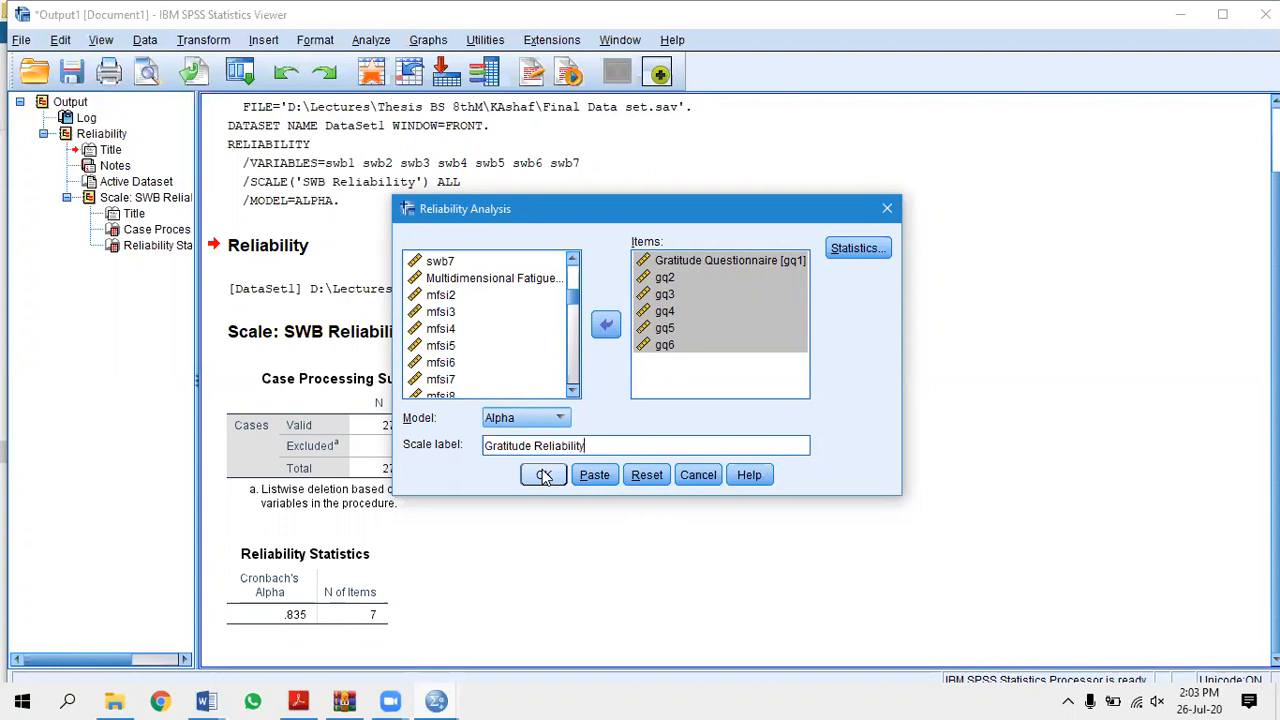
{"action": "left_click", "coordinate": [543, 475]}
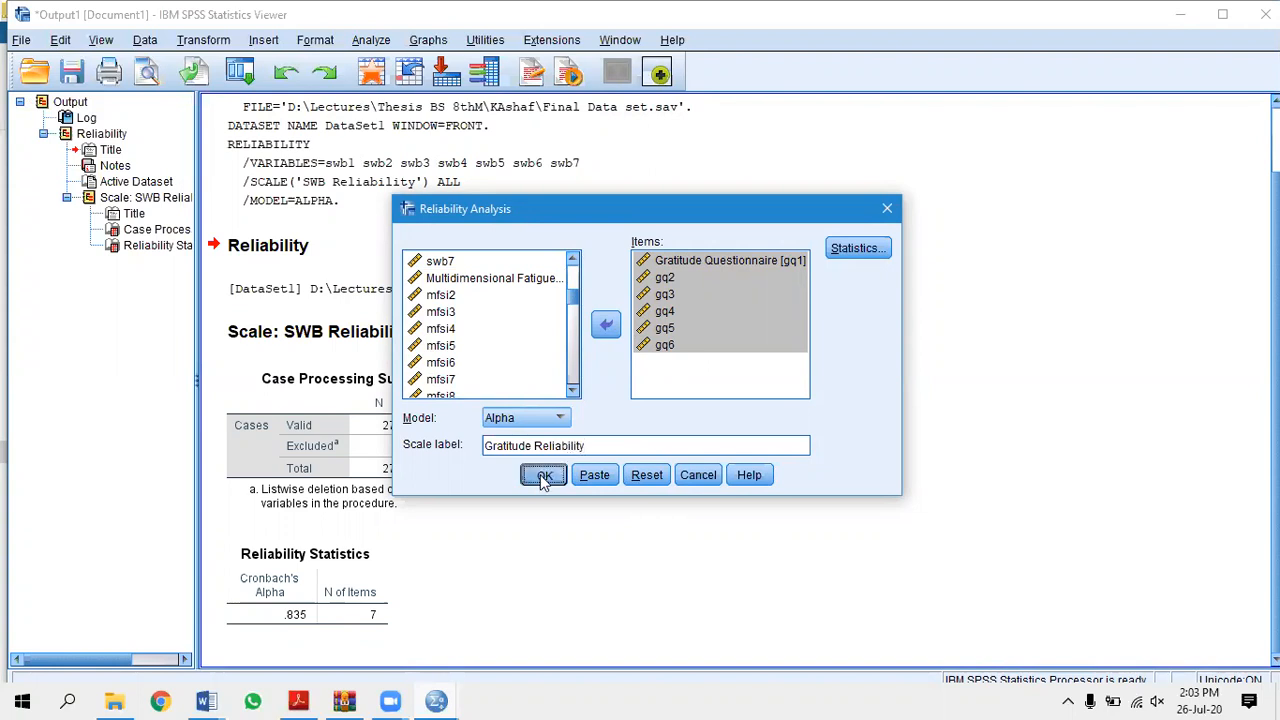
{"action": "left_click", "coordinate": [234, 580]}
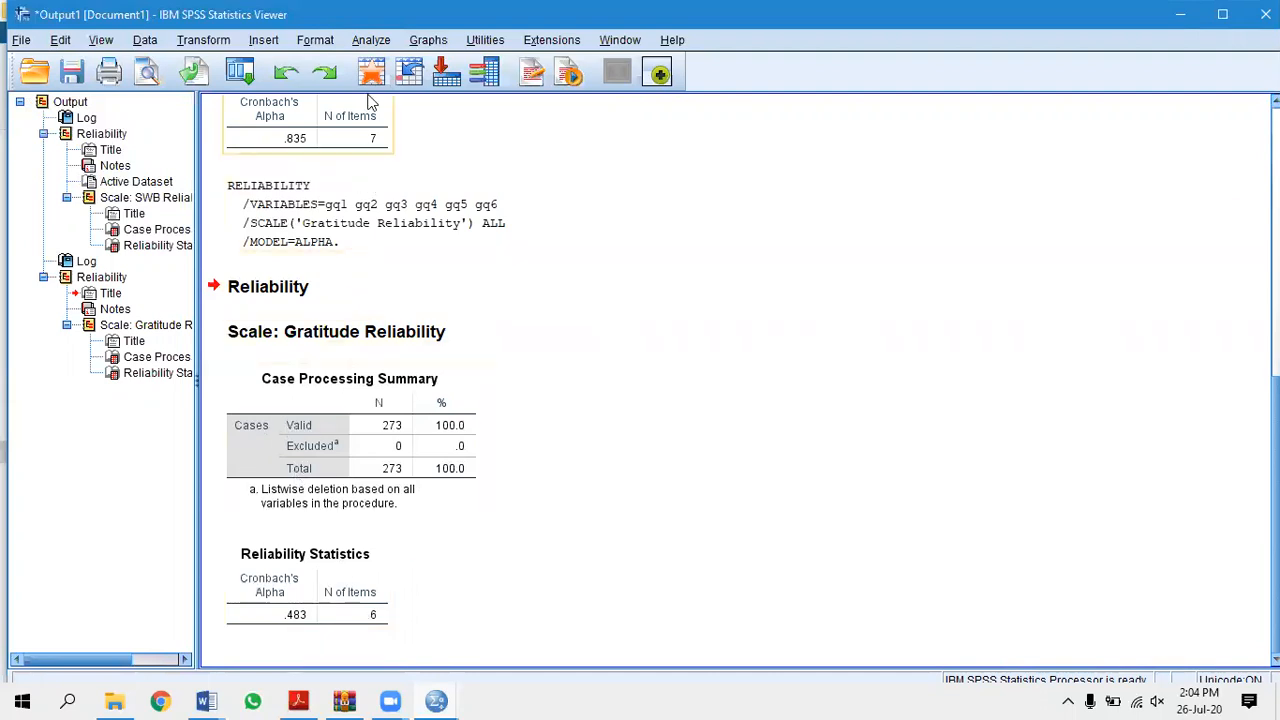
Start a new Reliability Analysis, clear the gratitude setup, and add the Multidimensional Fatigue items mfsi1 to mfsi30.
{"action": "left_click", "coordinate": [365, 42]}
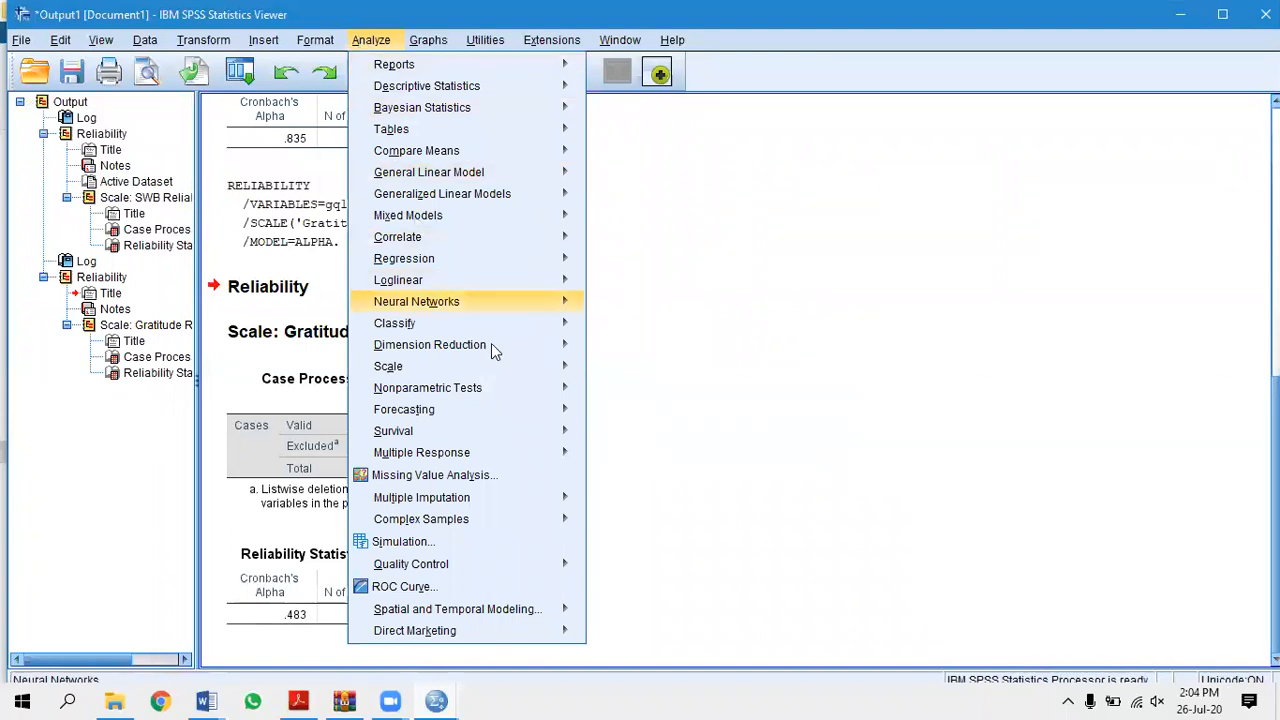
{"action": "mouse_move", "coordinate": [538, 370]}
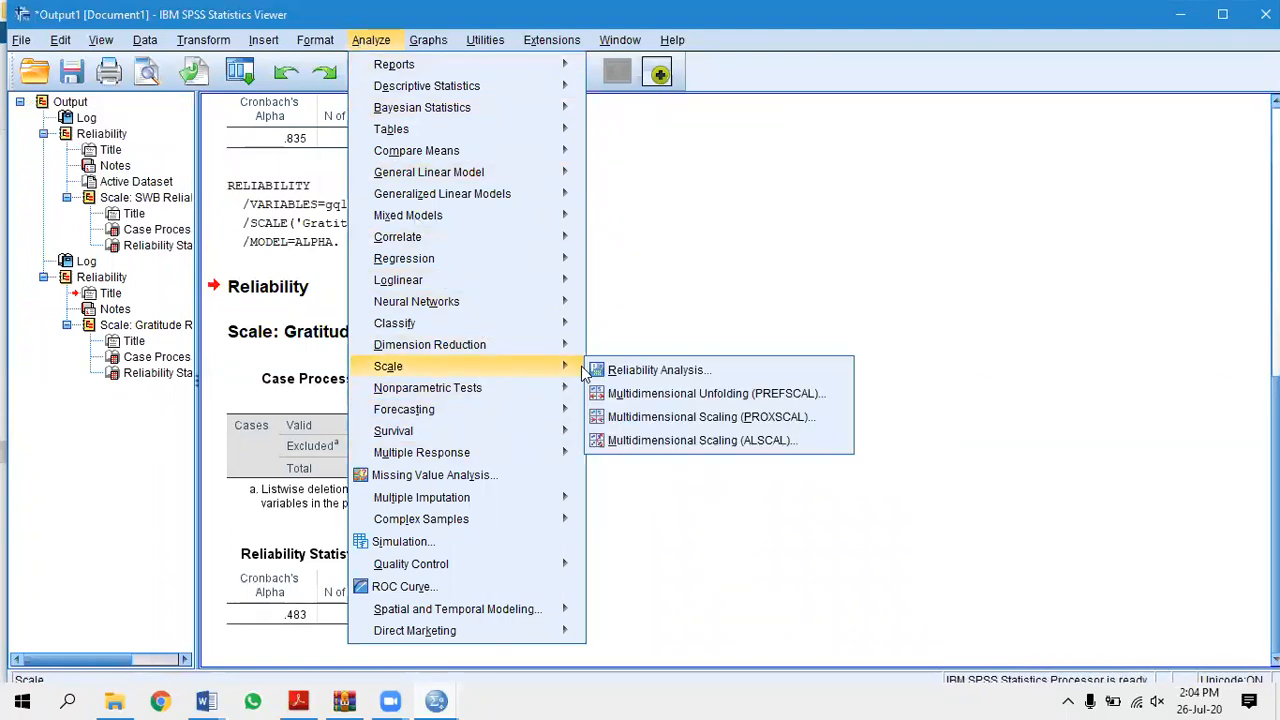
{"action": "left_click", "coordinate": [670, 369]}
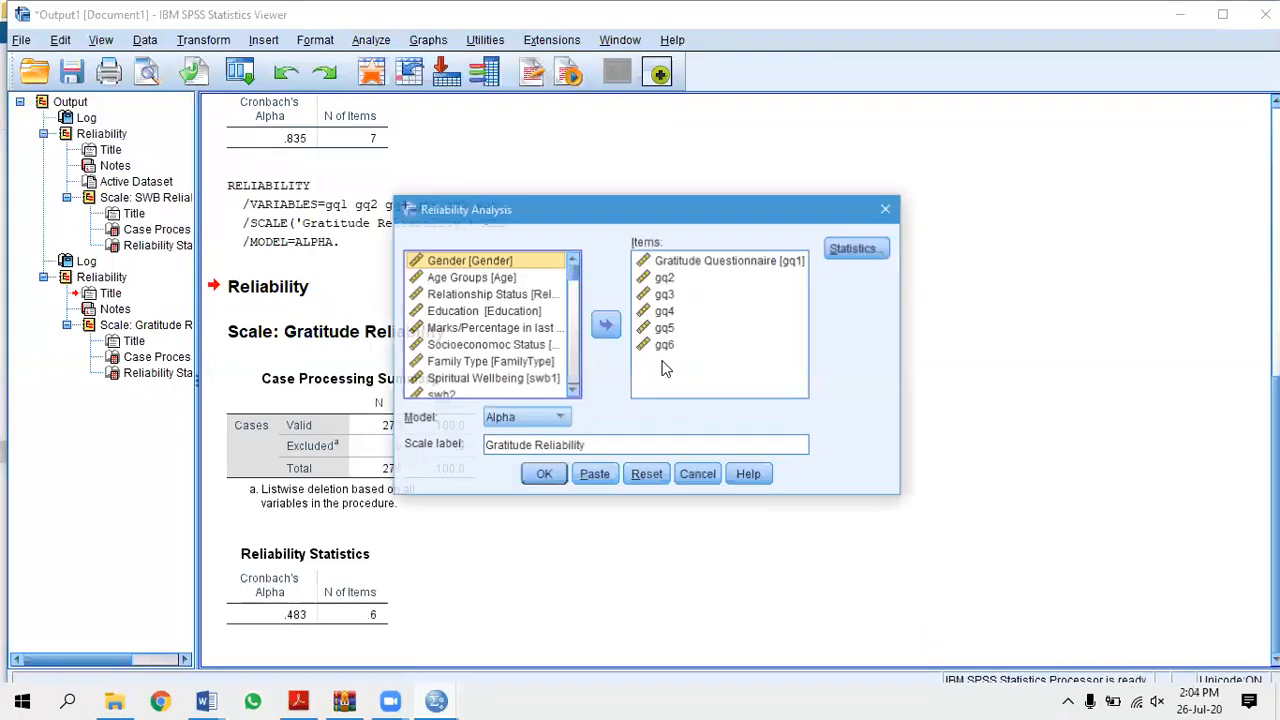
{"action": "left_click", "coordinate": [645, 476]}
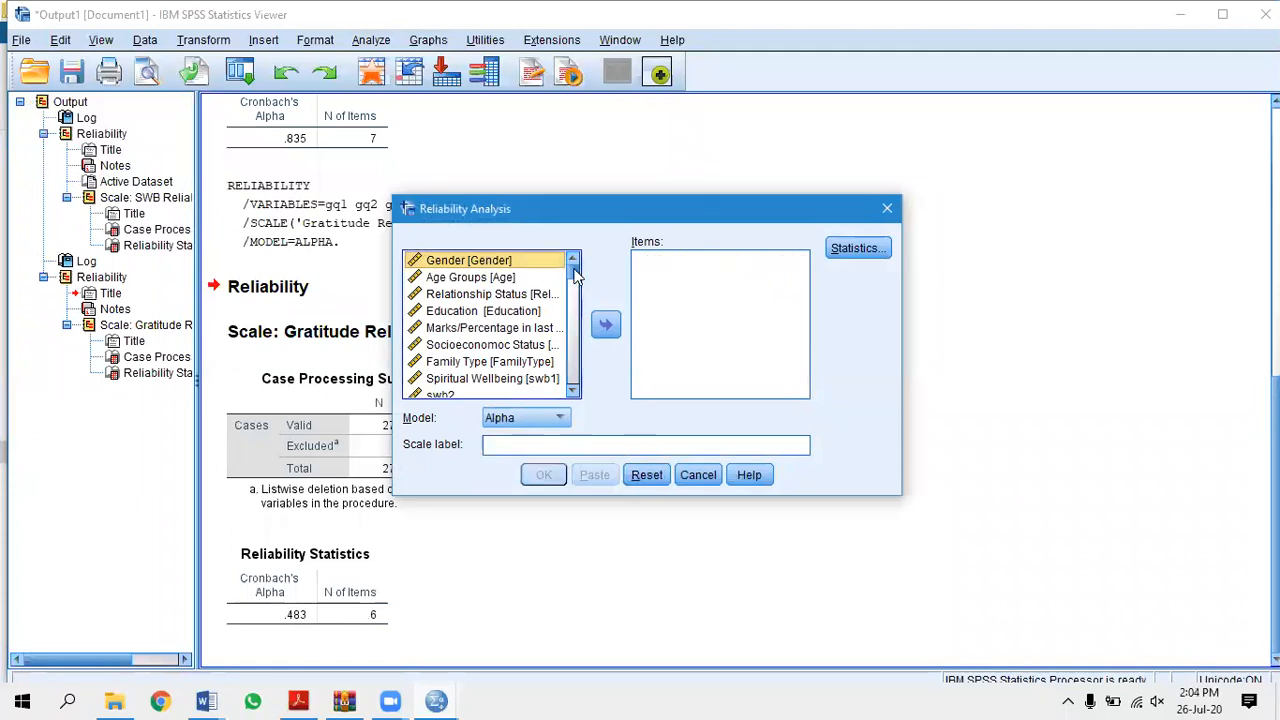
{"action": "scroll", "coordinate": [580, 300], "scroll_direction": "down", "scroll_amount": 5}
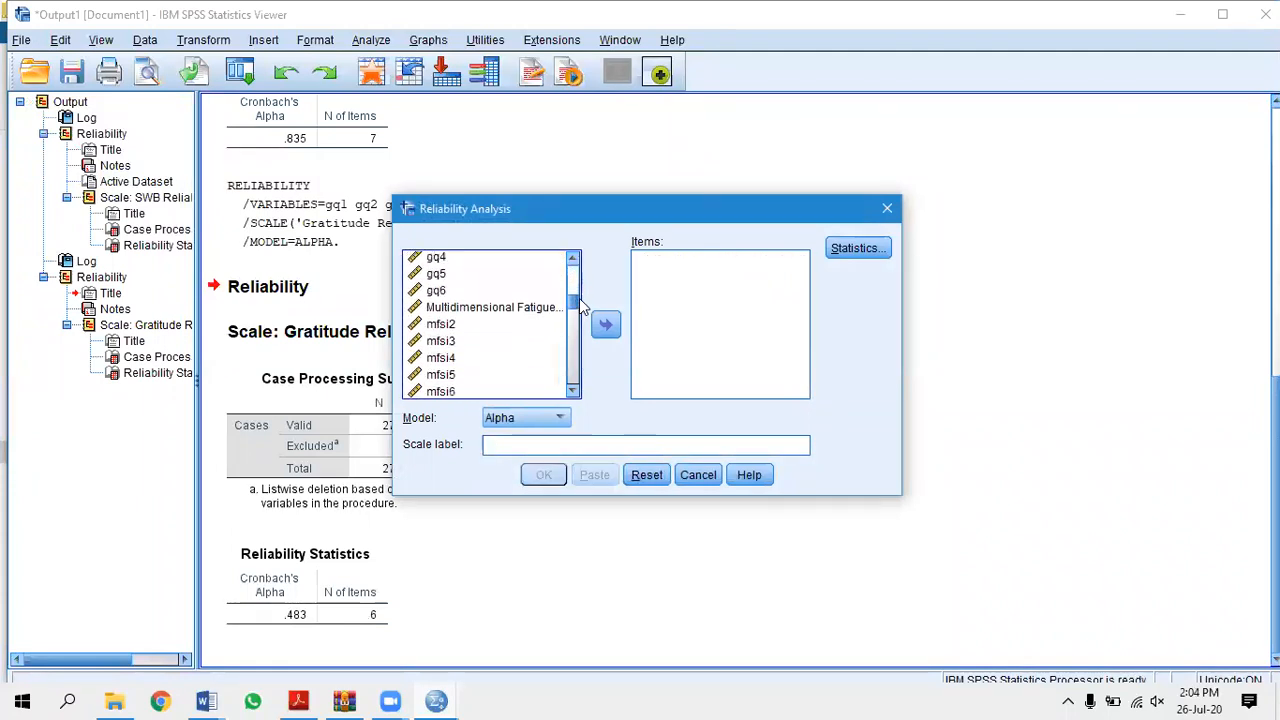
{"action": "left_click", "coordinate": [490, 312]}
{"action": "left_click_drag", "start_coordinate": [577, 312], "coordinate": [583, 362]}
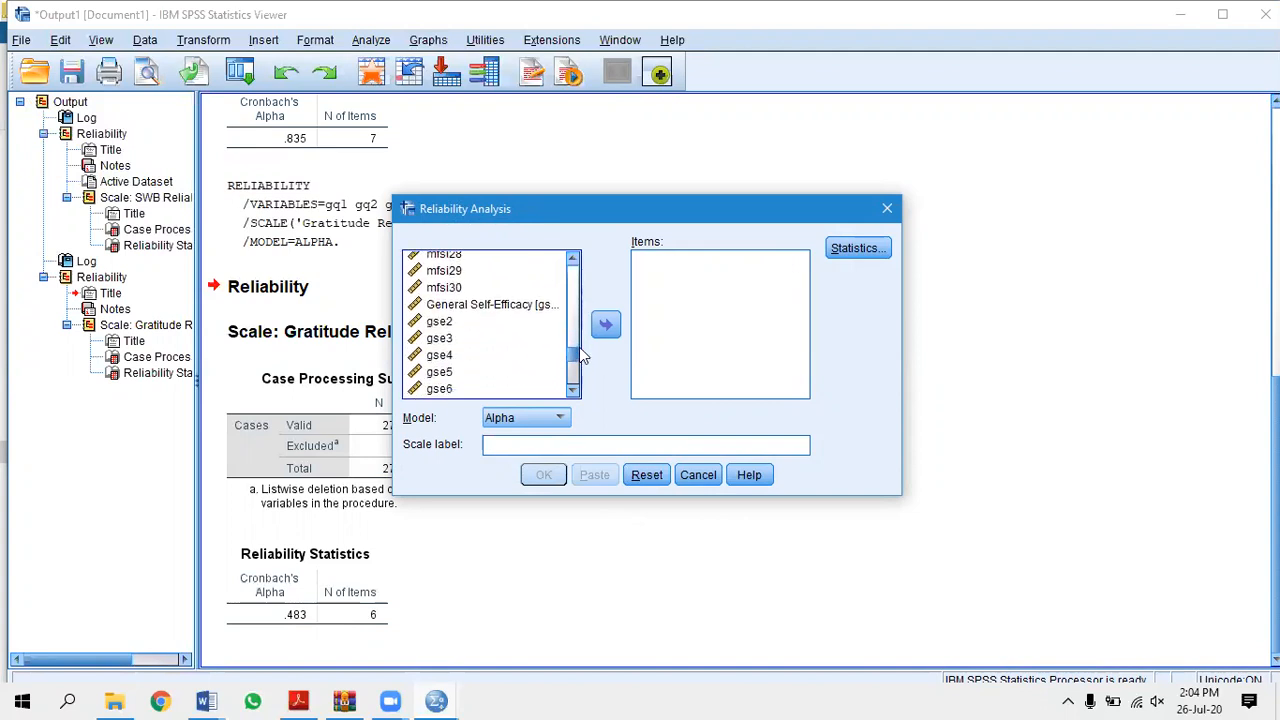
{"action": "left_click", "coordinate": [452, 289], "text": "shift"}
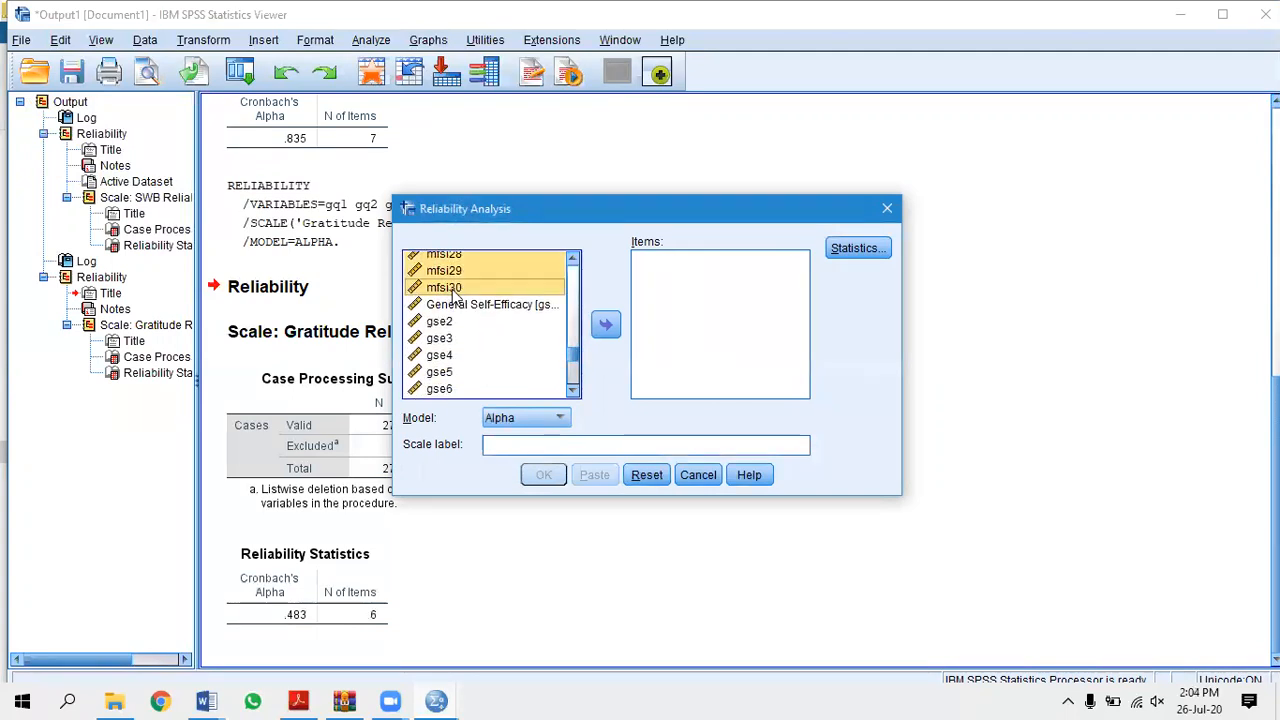
{"action": "left_click", "coordinate": [606, 324]}
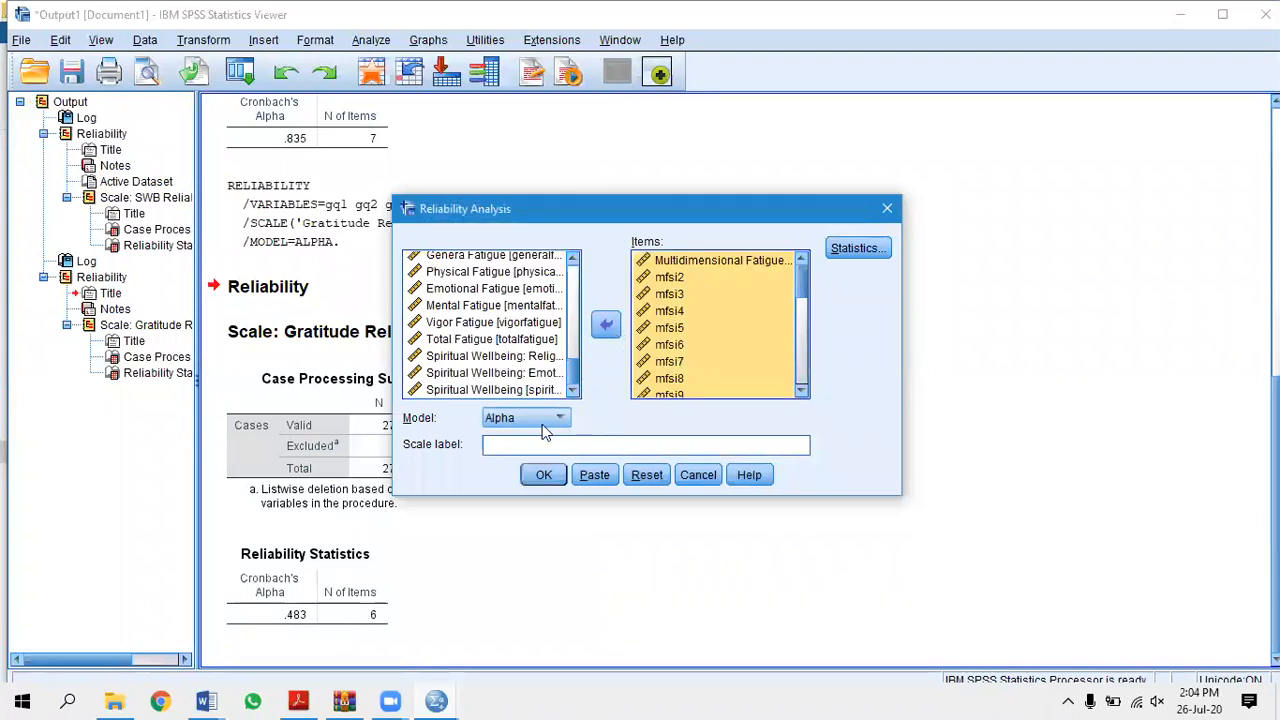
Label the scale "Fatigue Reliability" and run the reliability analysis on the fatigue items.
{"action": "left_click", "coordinate": [513, 447]}
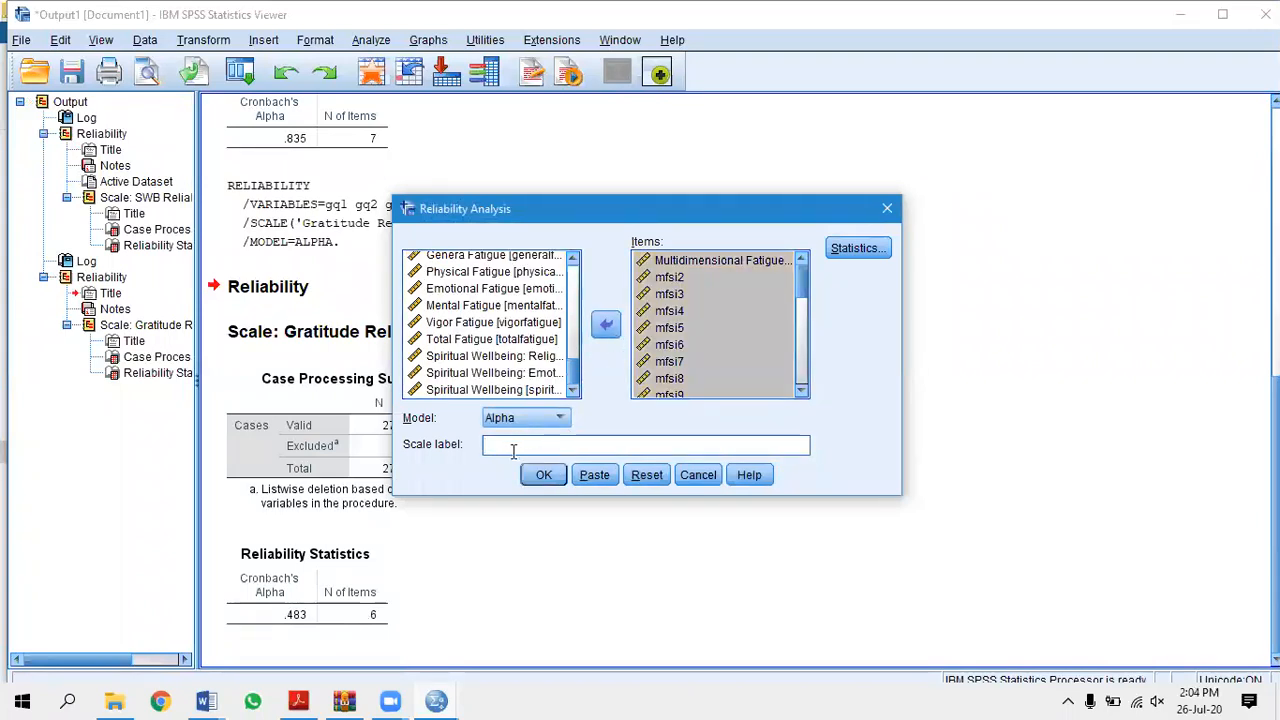
{"action": "type", "text": "Fatigue Reliability"}
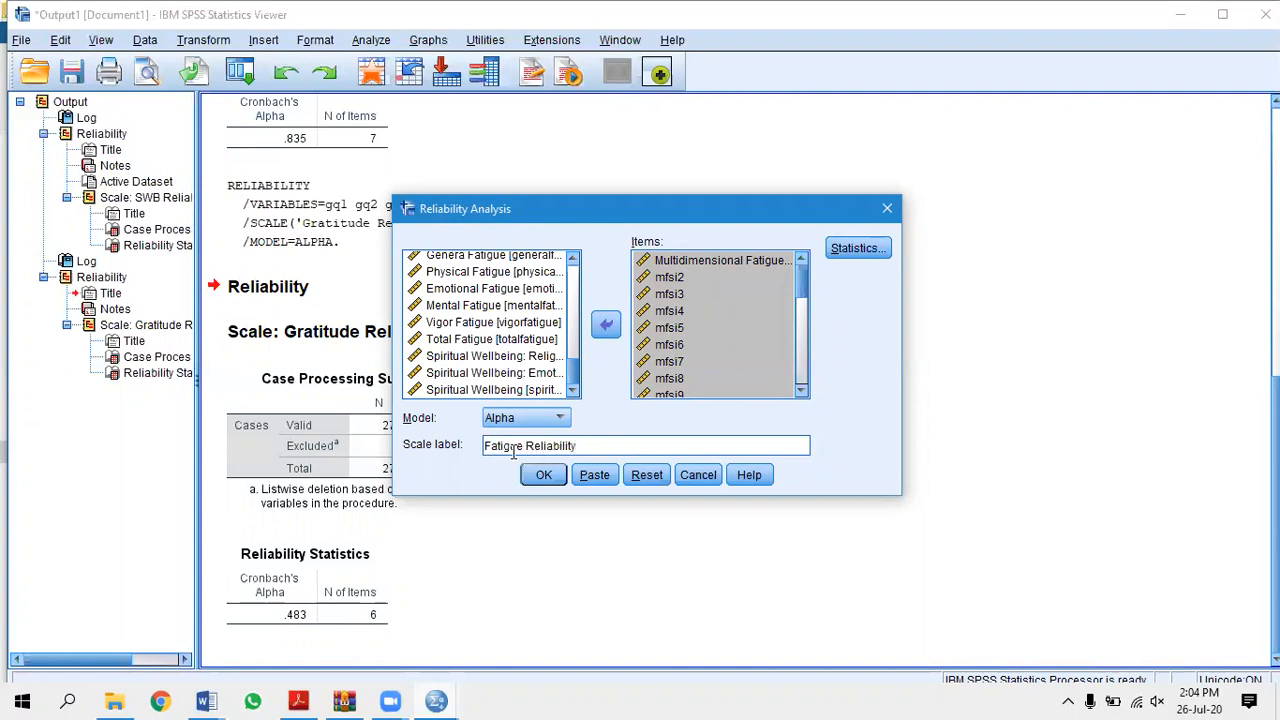
{"action": "left_click", "coordinate": [543, 475]}
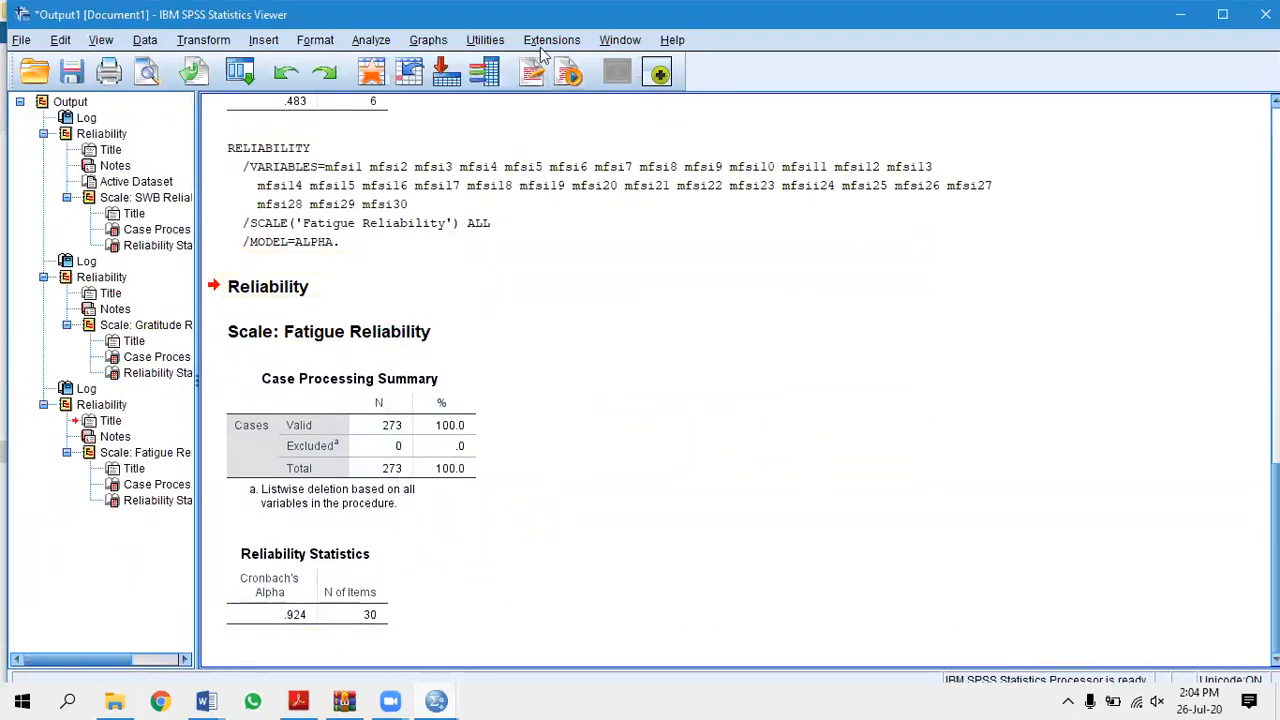
Start a new Reliability Analysis, clear the fatigue setup, and add the General Self-Efficacy items gse1 to gse8.
{"action": "left_click", "coordinate": [372, 40]}
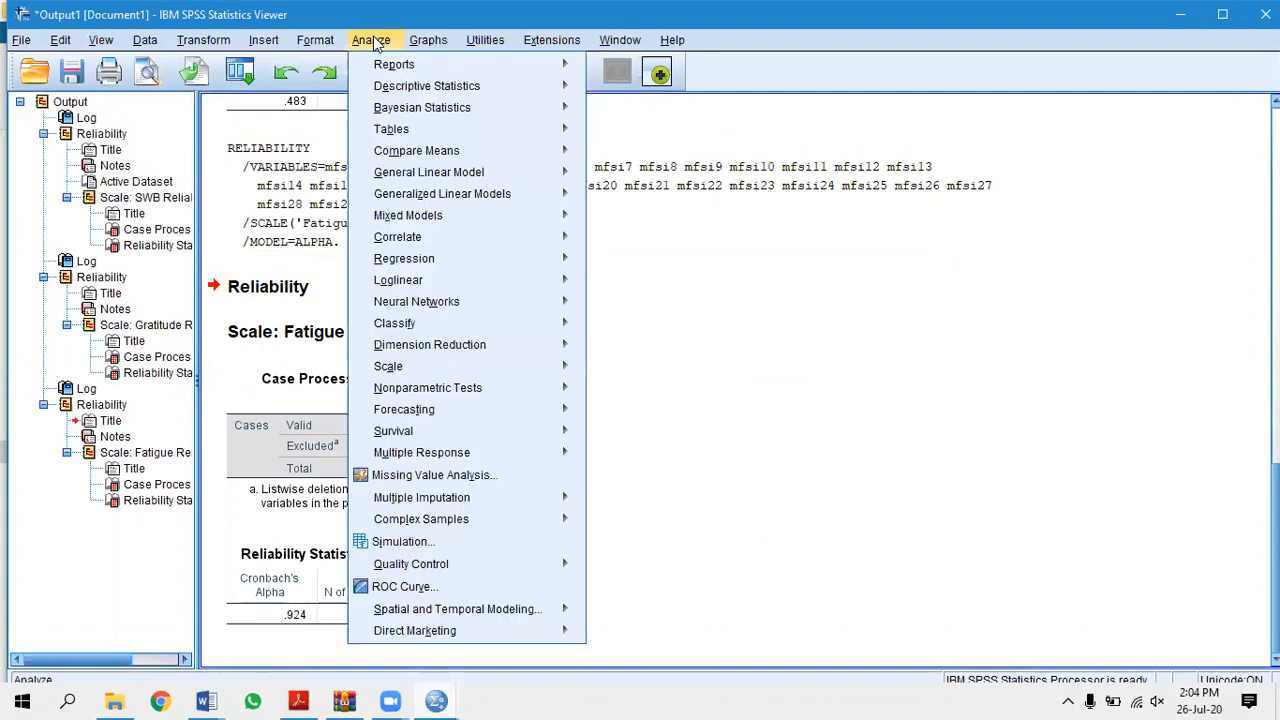
{"action": "mouse_move", "coordinate": [548, 370]}
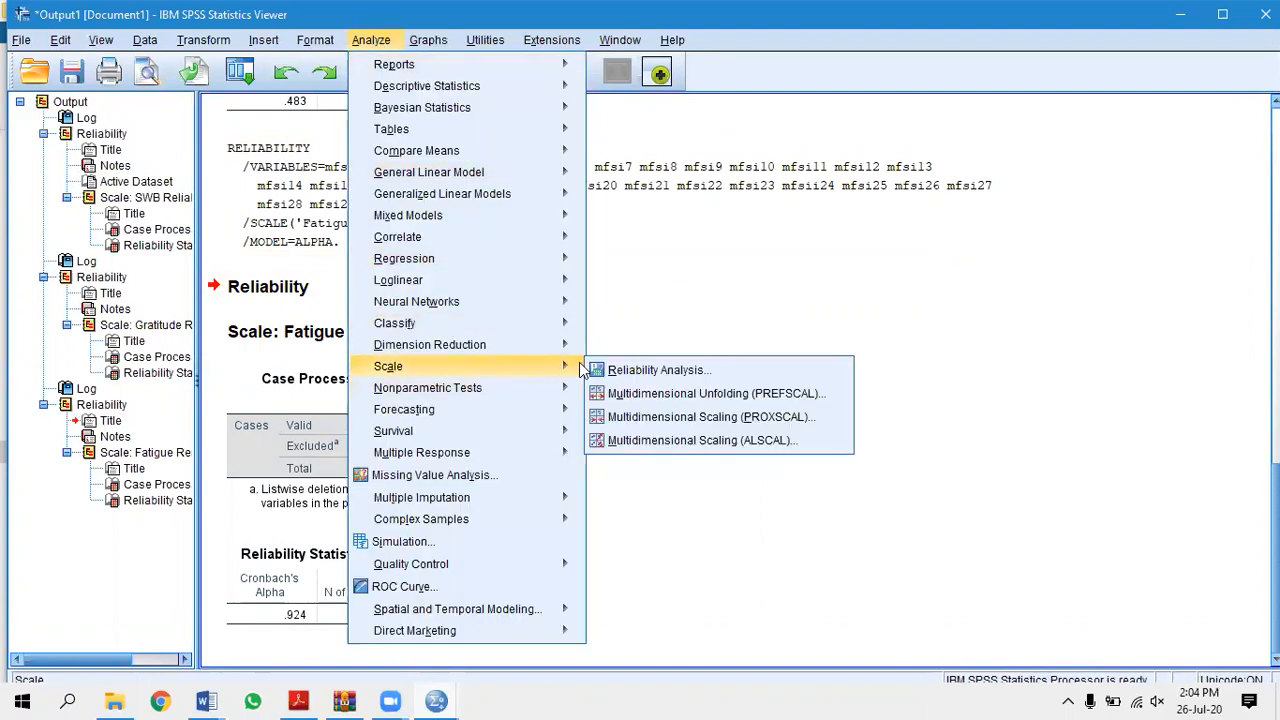
{"action": "left_click", "coordinate": [664, 371]}
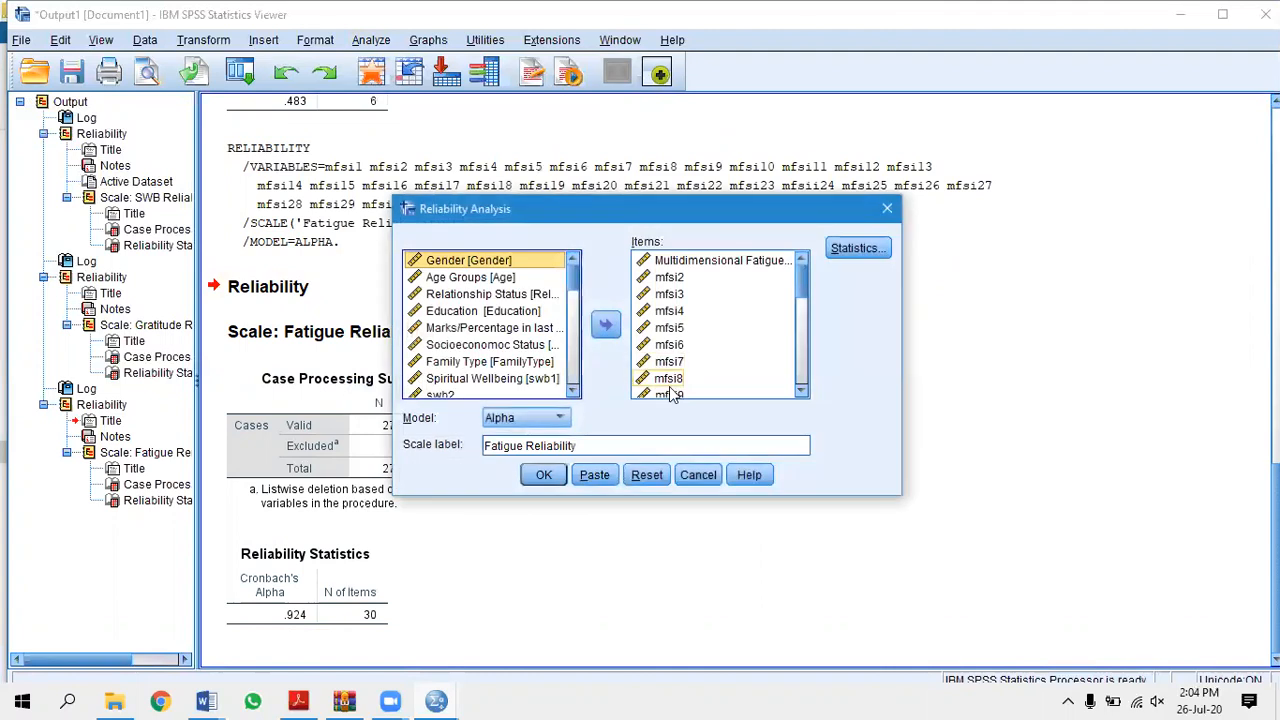
{"action": "left_click", "coordinate": [646, 475]}
{"action": "left_click_drag", "start_coordinate": [573, 268], "coordinate": [583, 360]}
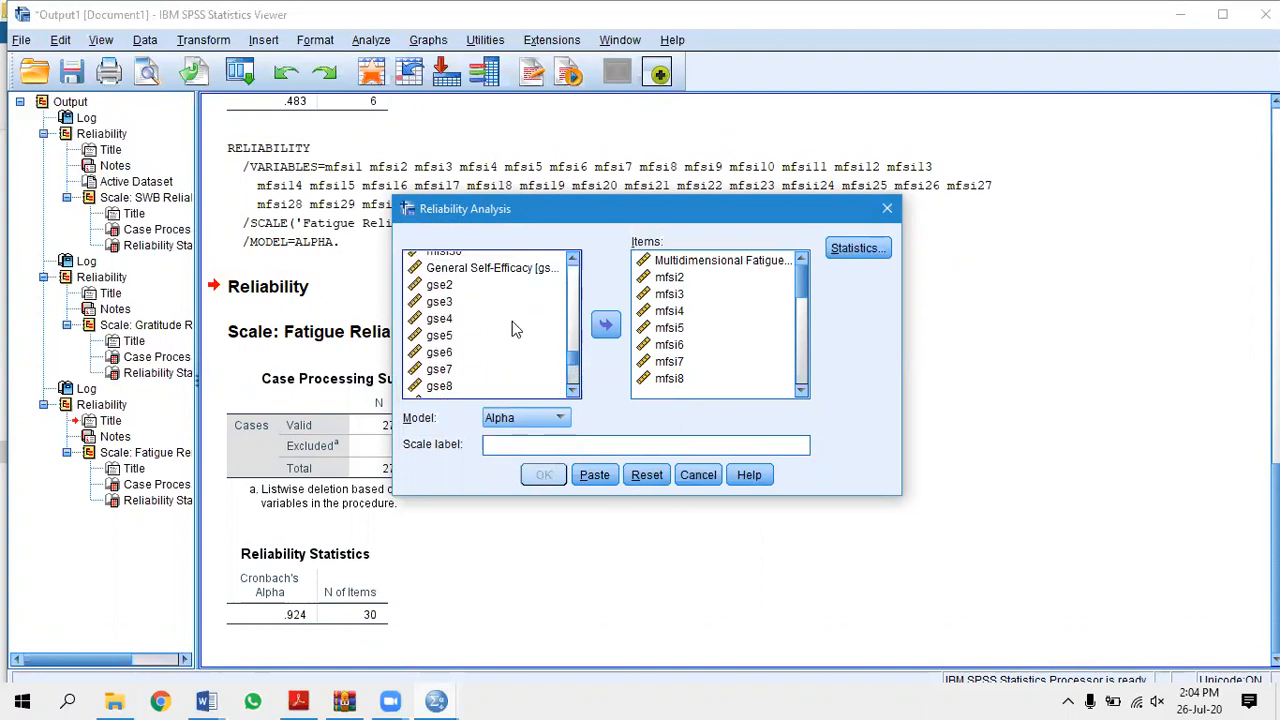
{"action": "left_click", "coordinate": [646, 475]}
{"action": "left_click_drag", "start_coordinate": [574, 276], "coordinate": [578, 367]}
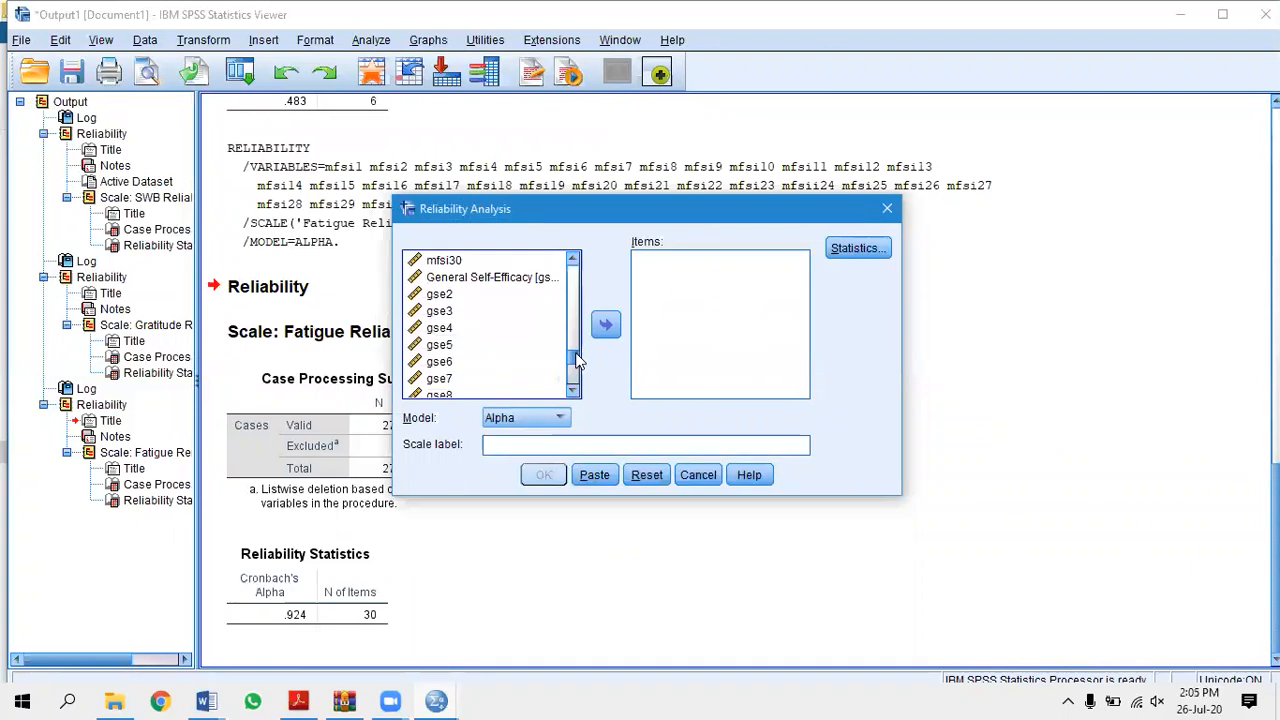
{"action": "left_click", "coordinate": [446, 280]}
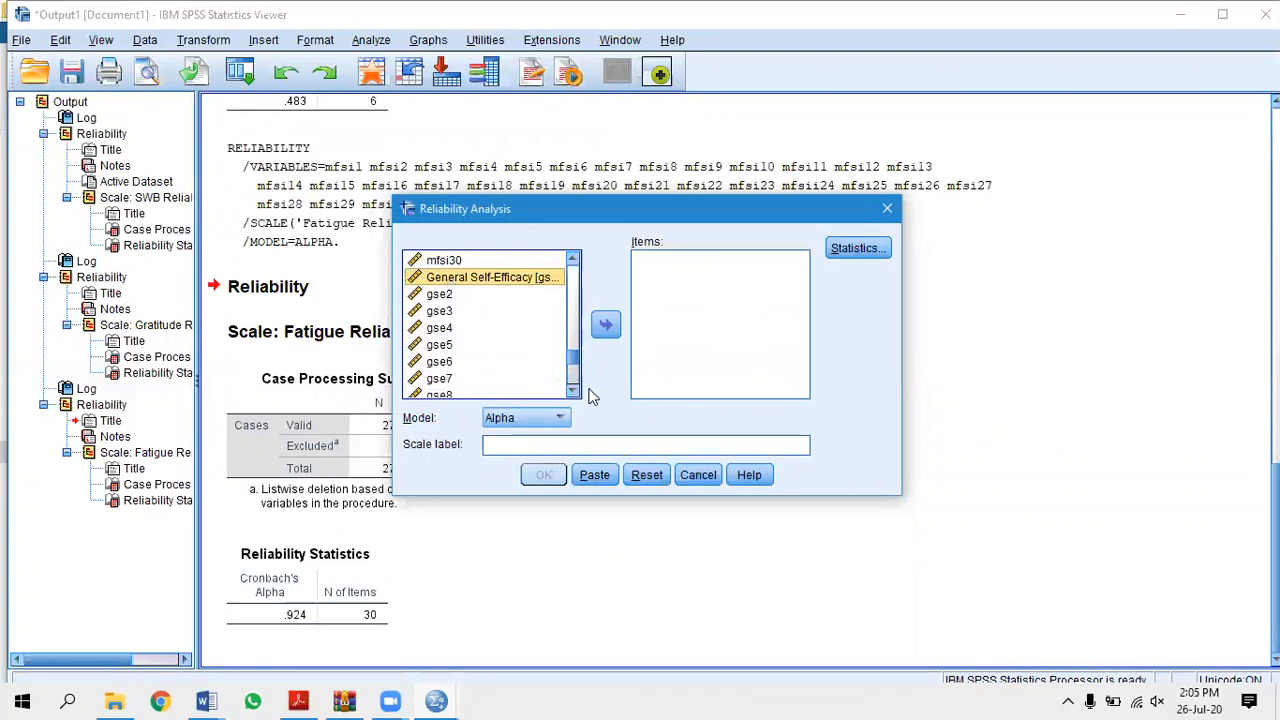
{"action": "left_click_drag", "start_coordinate": [577, 364], "coordinate": [576, 372]}
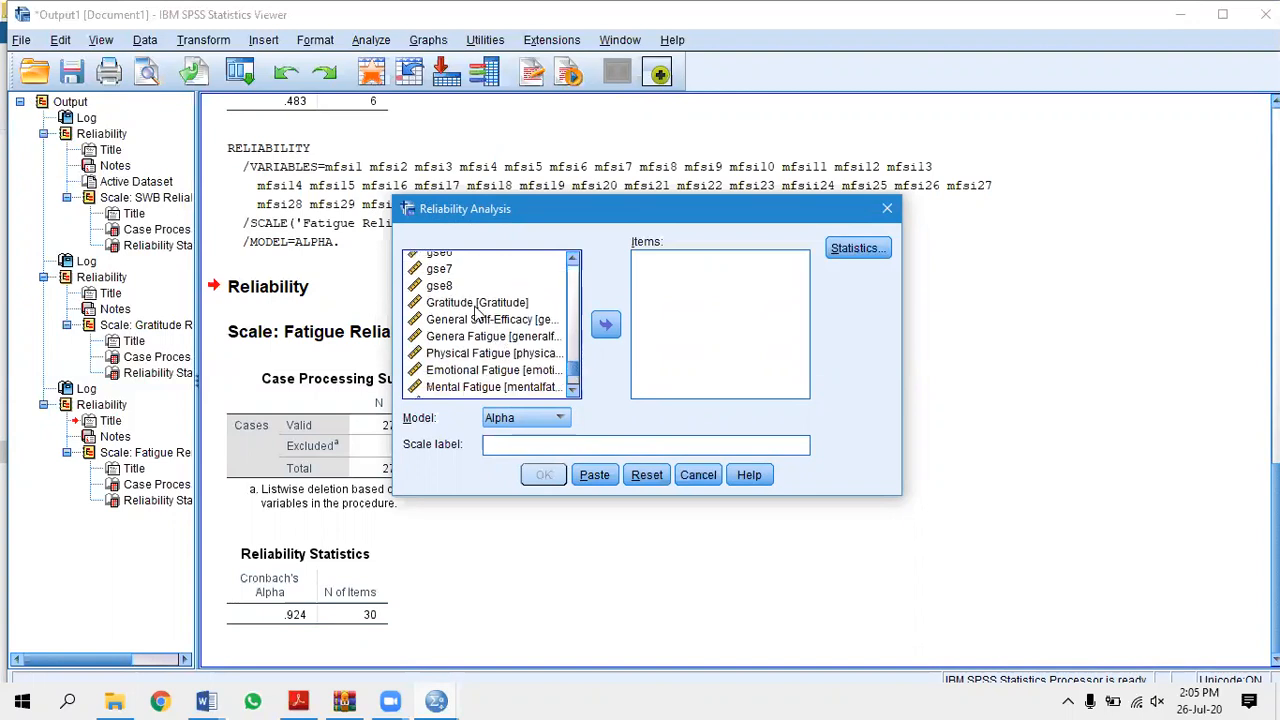
{"action": "left_click", "coordinate": [447, 287], "text": "shift"}
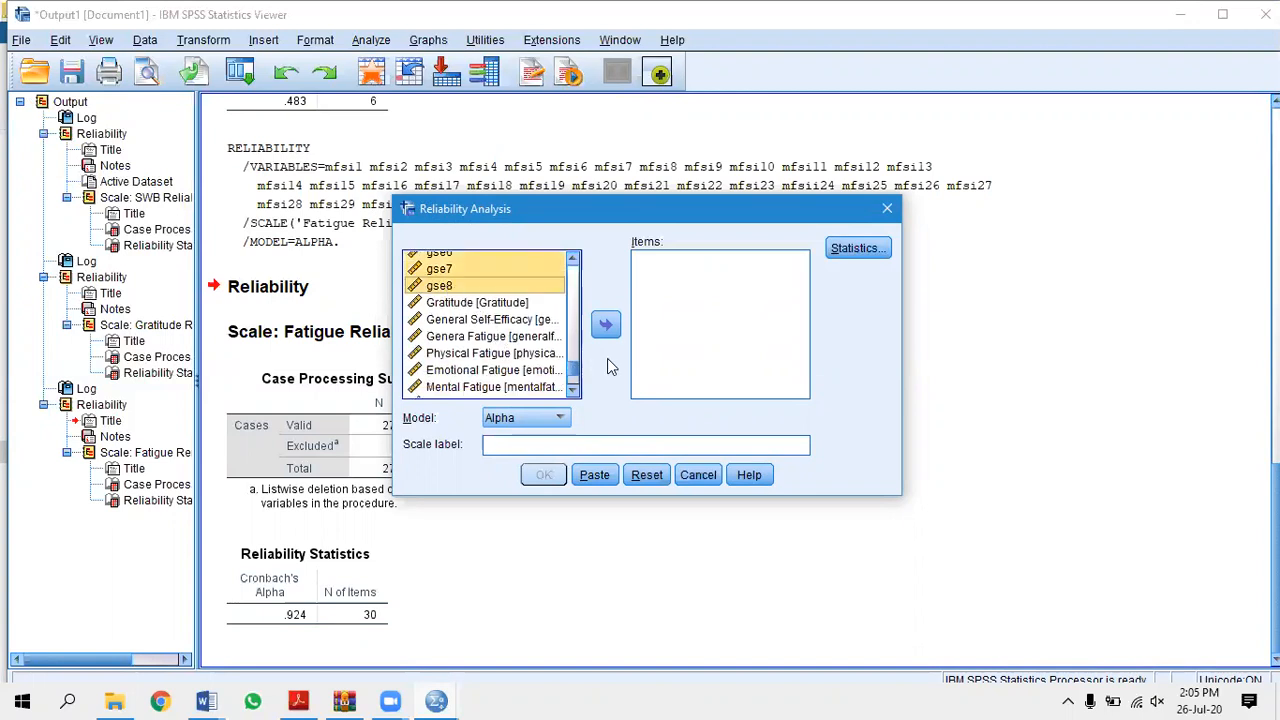
{"action": "left_click", "coordinate": [605, 324]}
Label the scale "Self Efficacy Reliability", run the reliability analysis, and look over the reliability statistics of the scales.
{"action": "left_click", "coordinate": [508, 449]}
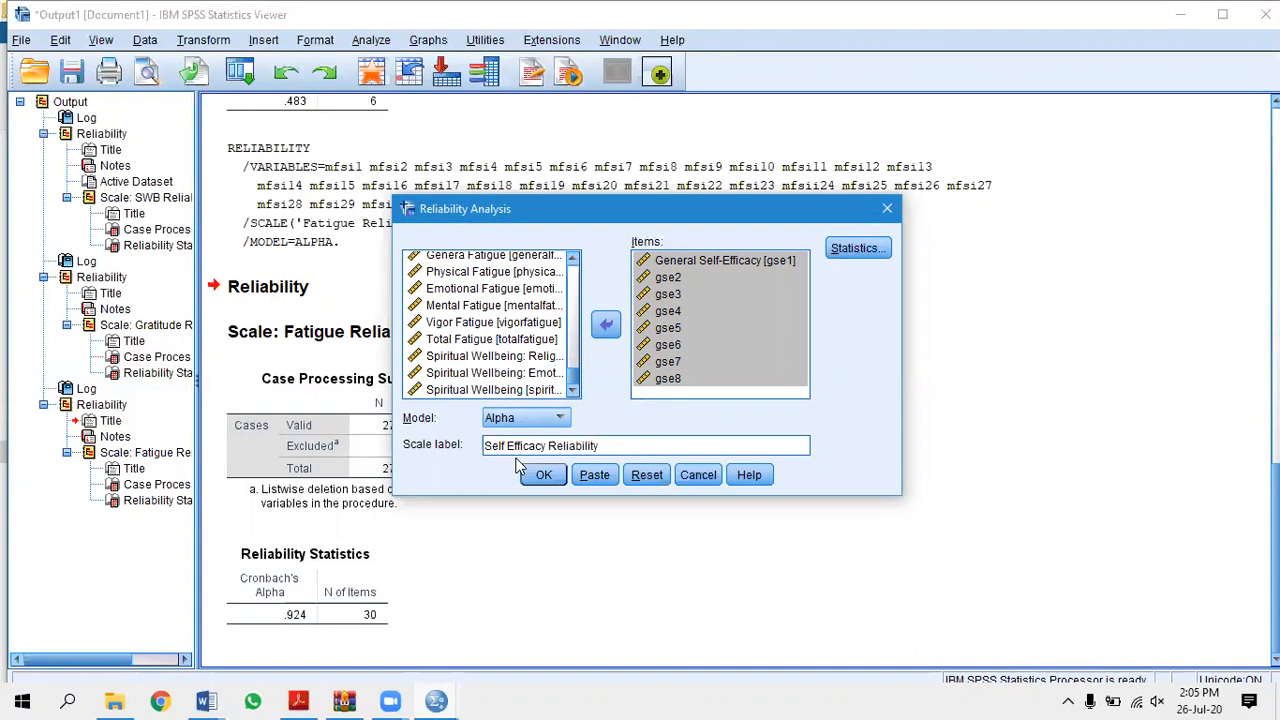
{"action": "left_click", "coordinate": [545, 475]}
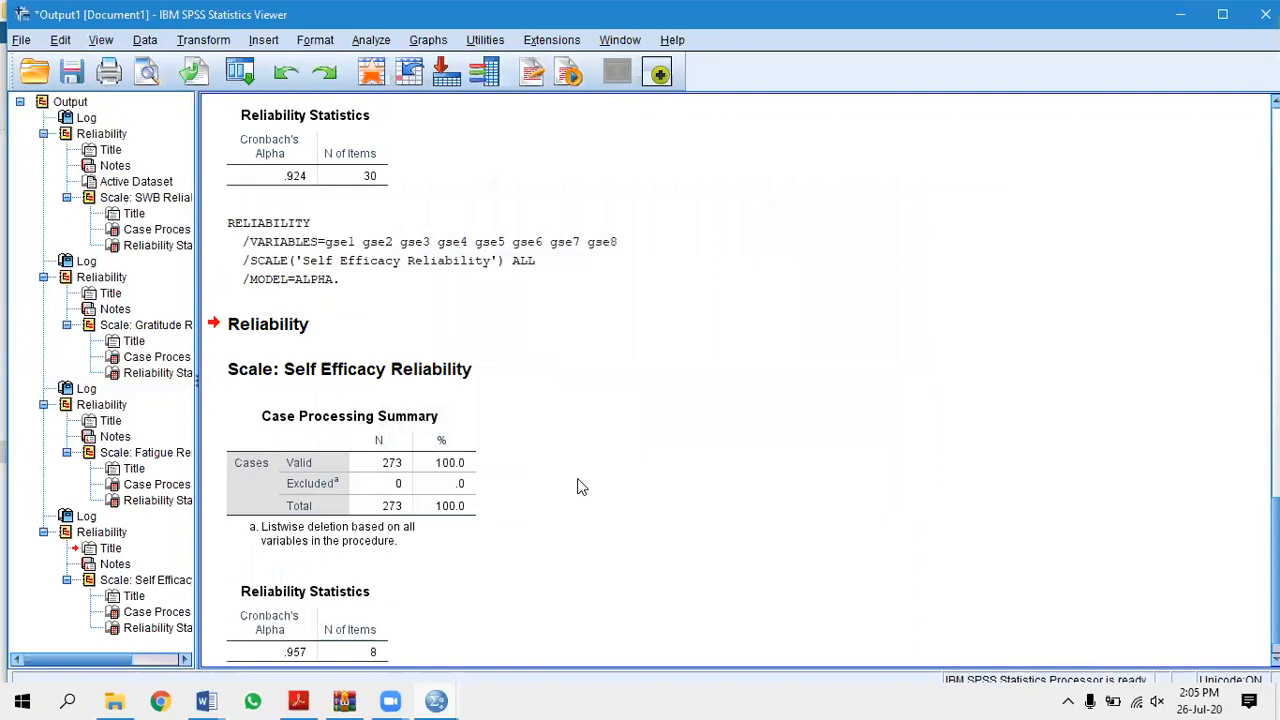
{"action": "scroll", "coordinate": [667, 463], "scroll_direction": "down", "scroll_amount": 1}
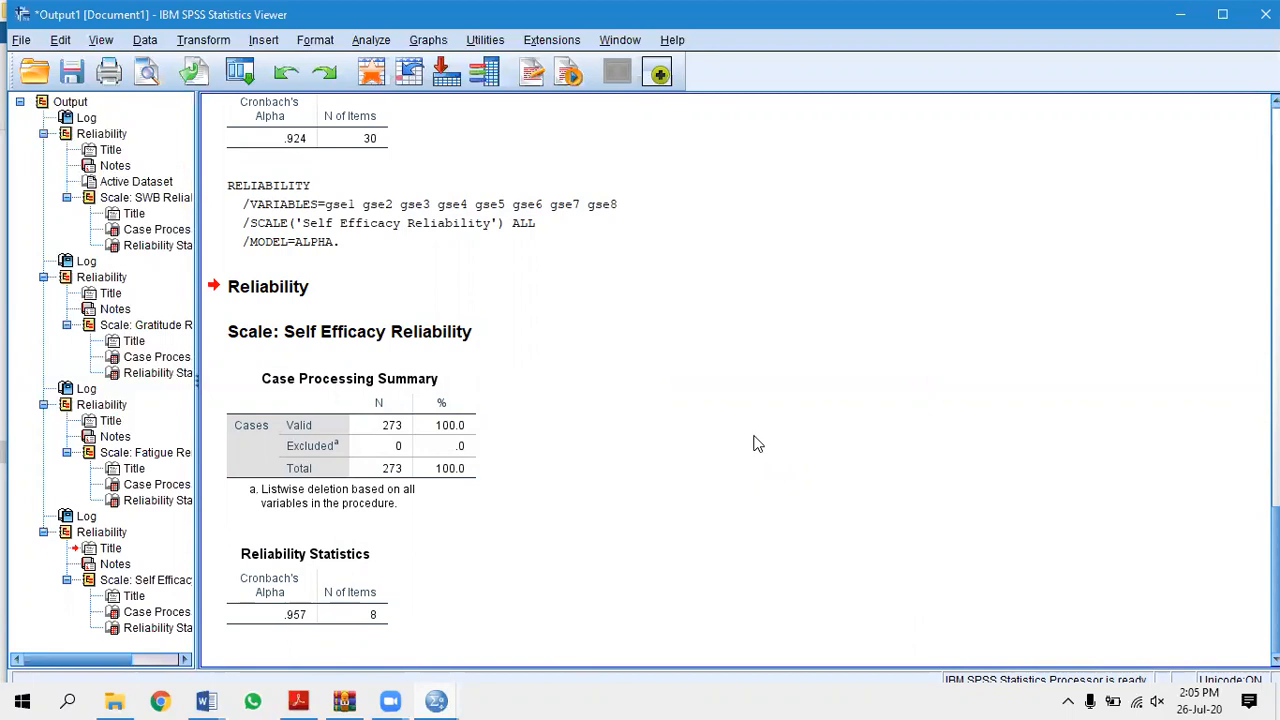
{"action": "scroll", "coordinate": [757, 444], "scroll_direction": "up", "scroll_amount": 13}
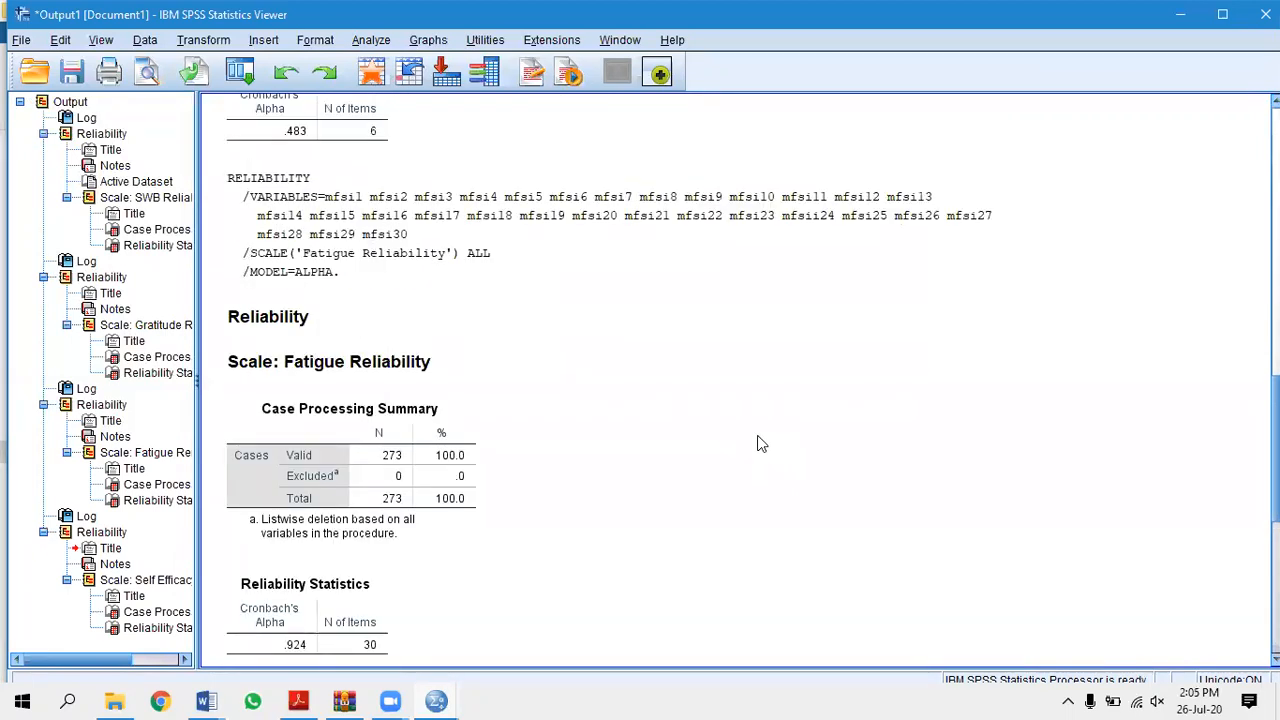
{"action": "scroll", "coordinate": [758, 443], "scroll_direction": "up", "scroll_amount": 4}
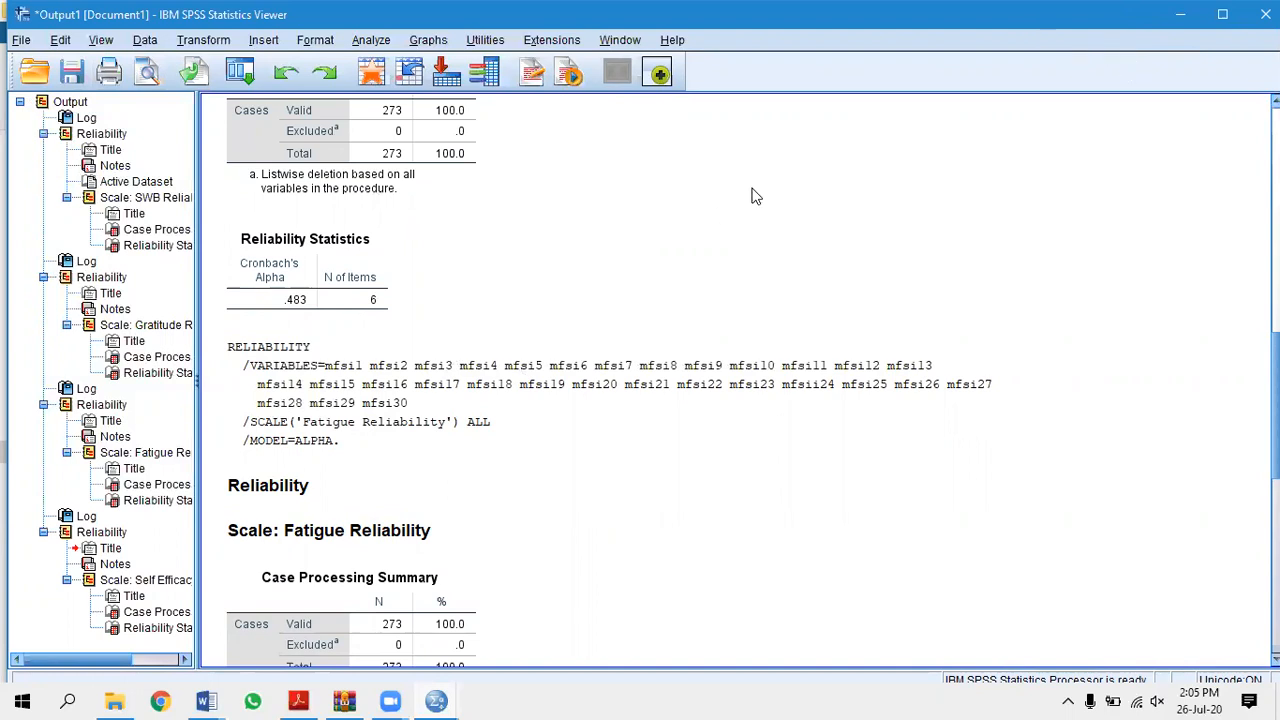
Open a Bivariate Correlations analysis and find the computed scale scores among the available variables.
{"action": "left_click", "coordinate": [368, 42]}
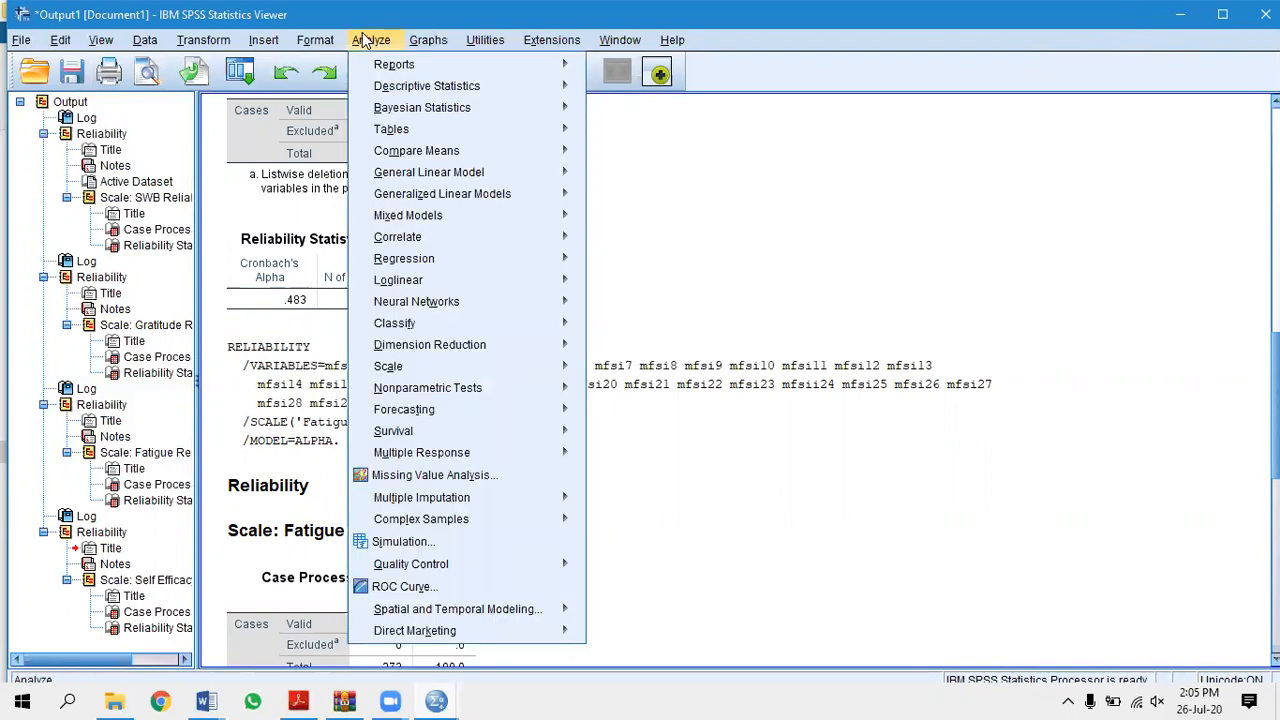
{"action": "mouse_move", "coordinate": [489, 246]}
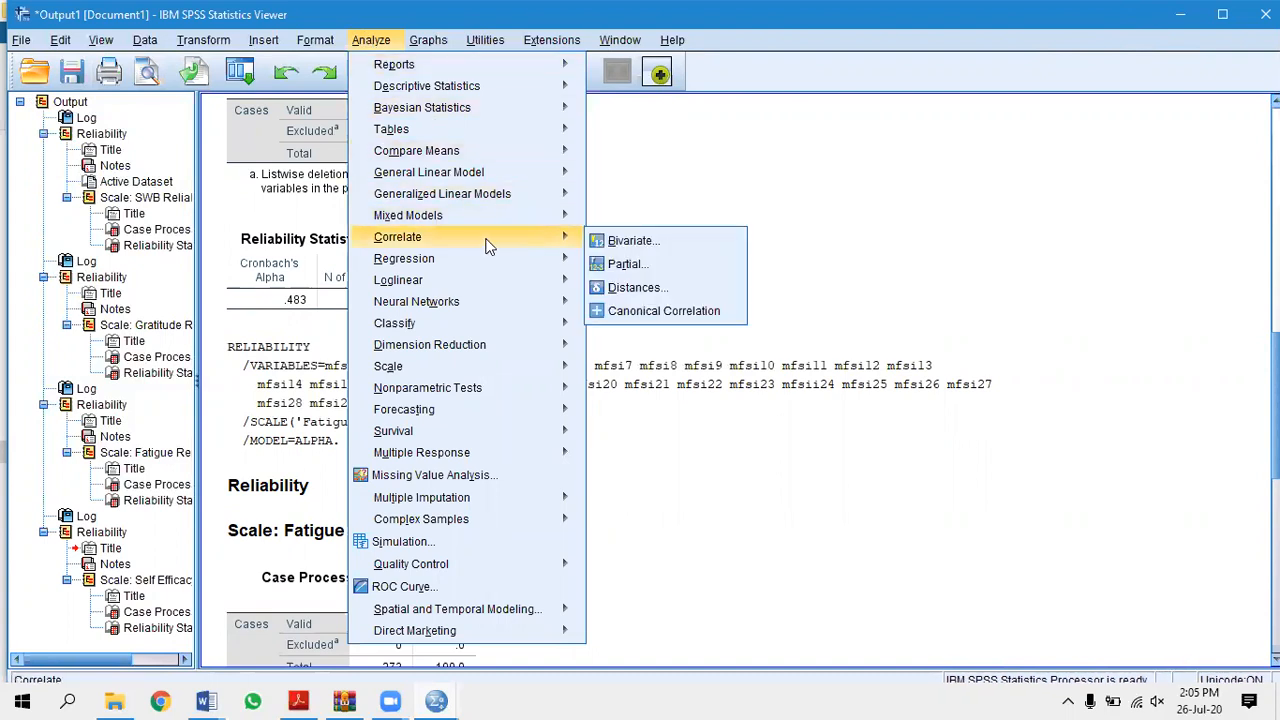
{"action": "left_click", "coordinate": [638, 247]}
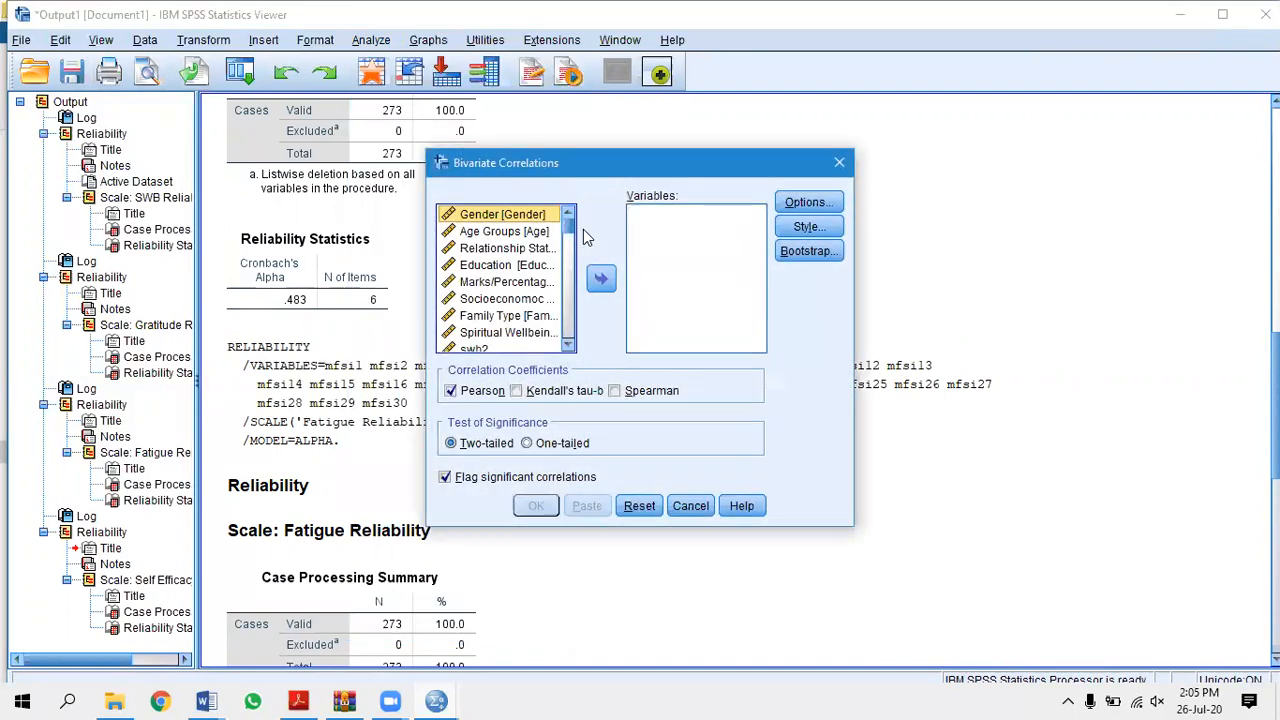
{"action": "left_click_drag", "start_coordinate": [570, 227], "coordinate": [568, 342]}
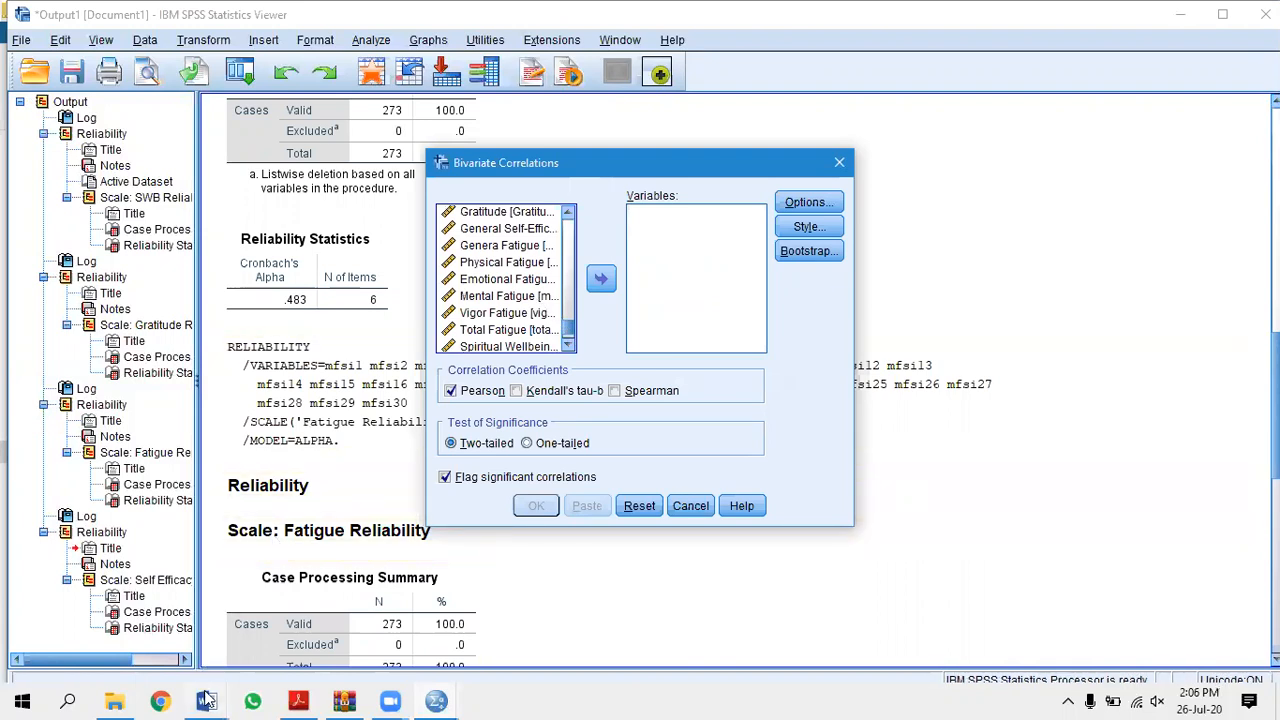
Switch to the Ch#01 document in Word to read the study objectives and hypotheses, and return to the SPSS Final Data set.
{"action": "mouse_move", "coordinate": [205, 700]}
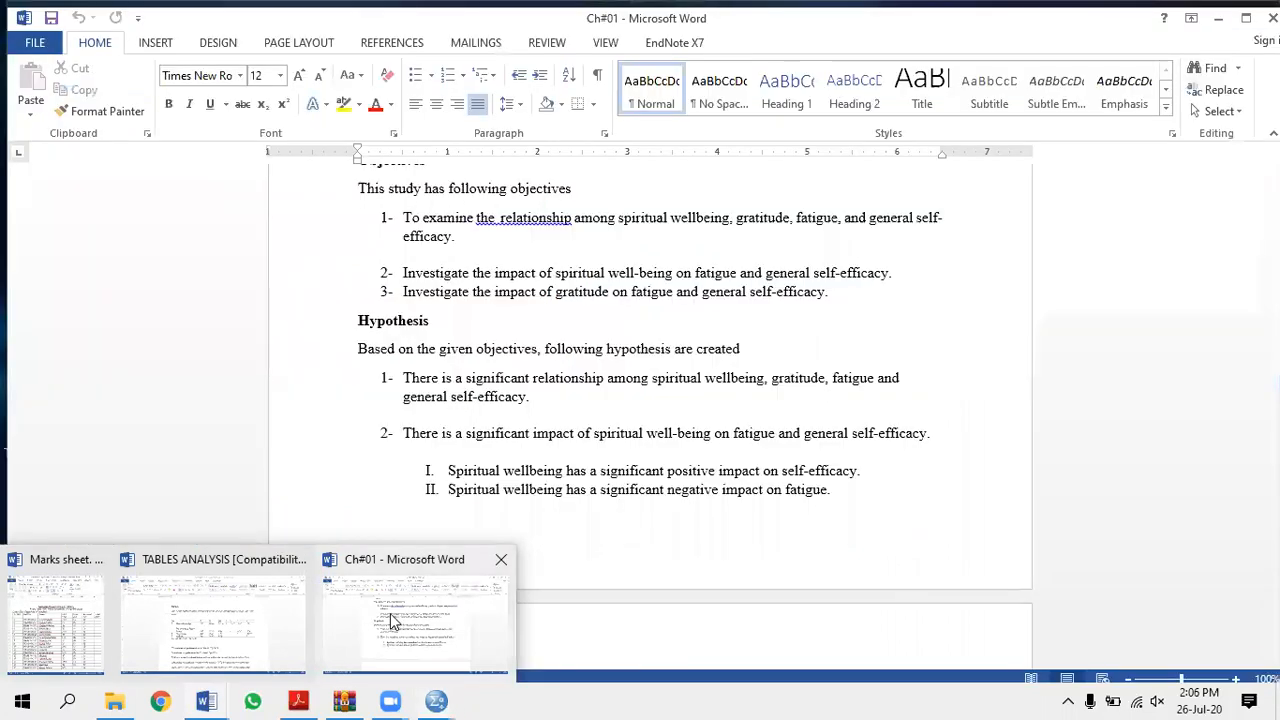
{"action": "left_click", "coordinate": [395, 622]}
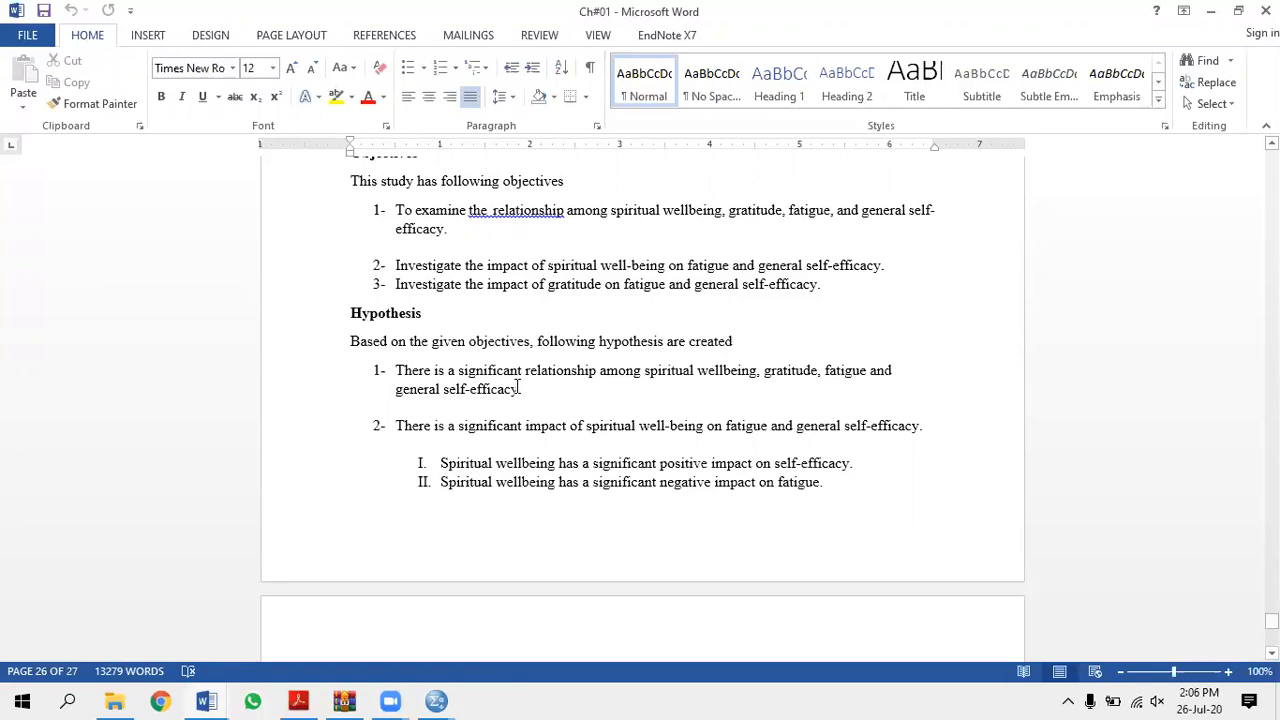
{"action": "mouse_move", "coordinate": [437, 700]}
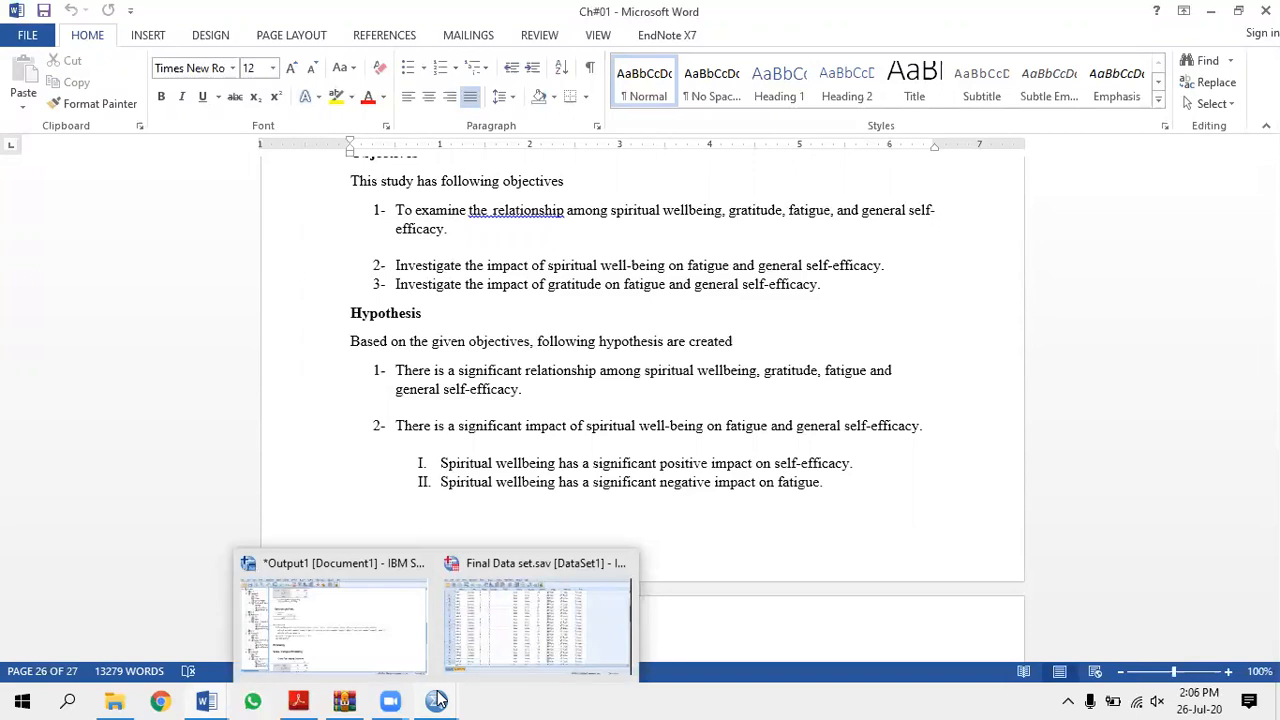
{"action": "mouse_move", "coordinate": [482, 621]}
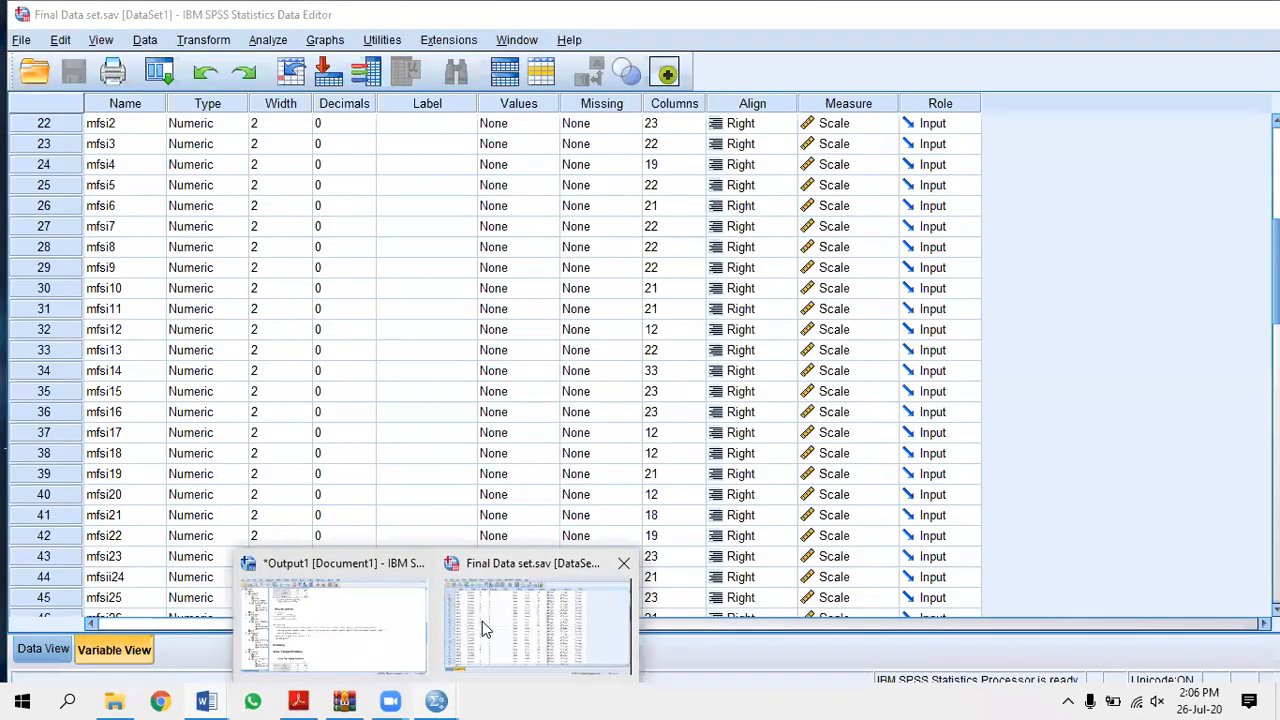
{"action": "left_click", "coordinate": [482, 621]}
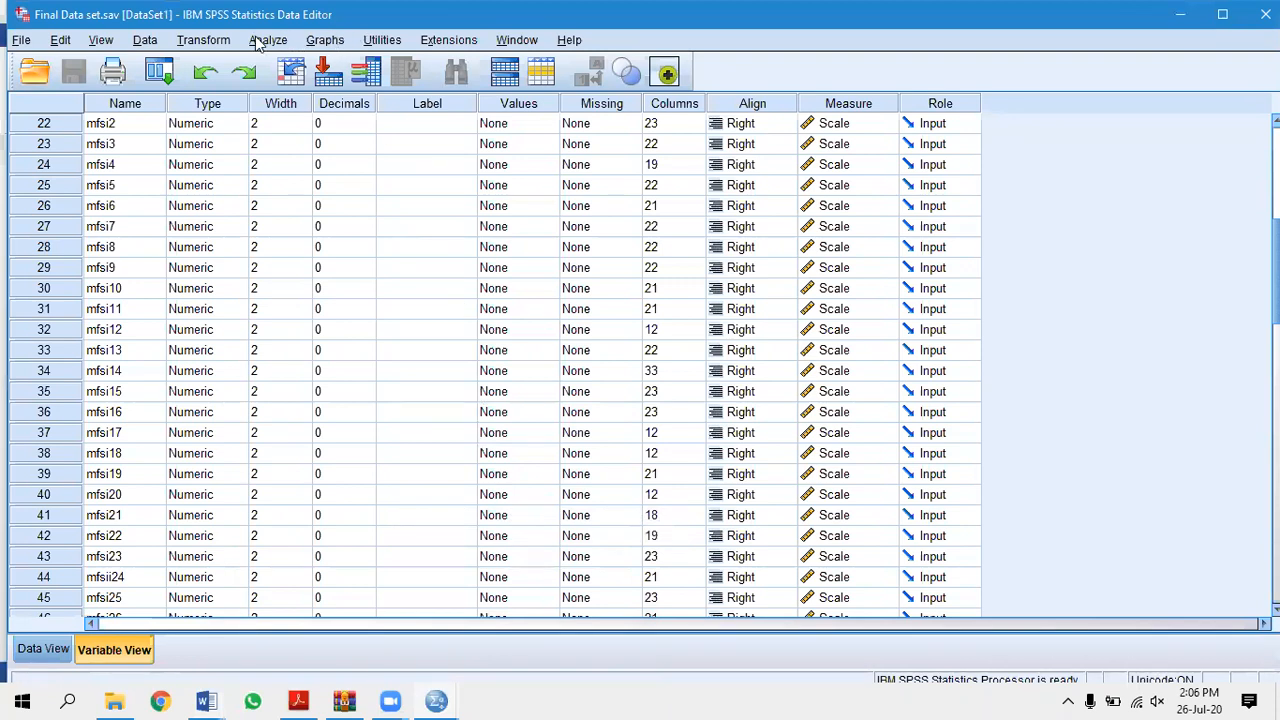
Switch back to Ch#01 in Word and examine the Hypothesized Model figure for the variables to correlate.
{"action": "mouse_move", "coordinate": [206, 700]}
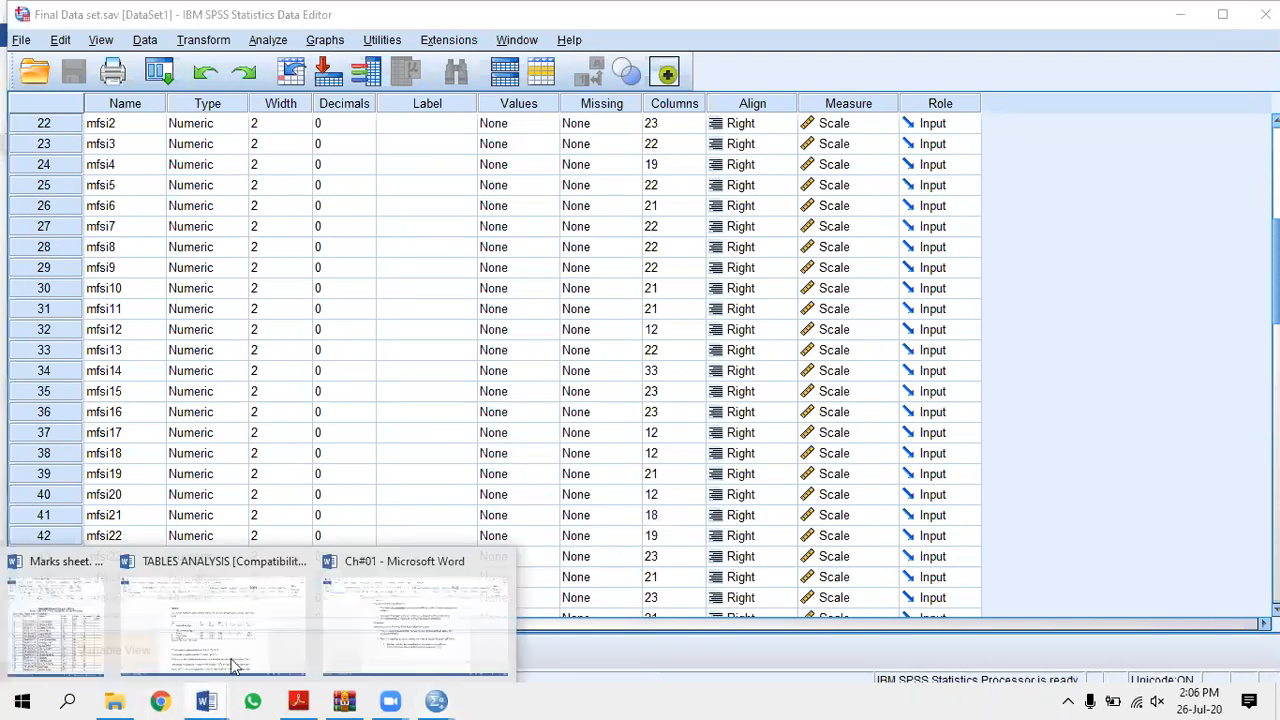
{"action": "left_click", "coordinate": [459, 583]}
{"action": "scroll", "coordinate": [725, 335], "scroll_direction": "up", "scroll_amount": 1}
{"action": "scroll", "coordinate": [725, 335], "scroll_direction": "up", "scroll_amount": 10}
{"action": "scroll", "coordinate": [868, 270], "scroll_direction": "up", "scroll_amount": 8}
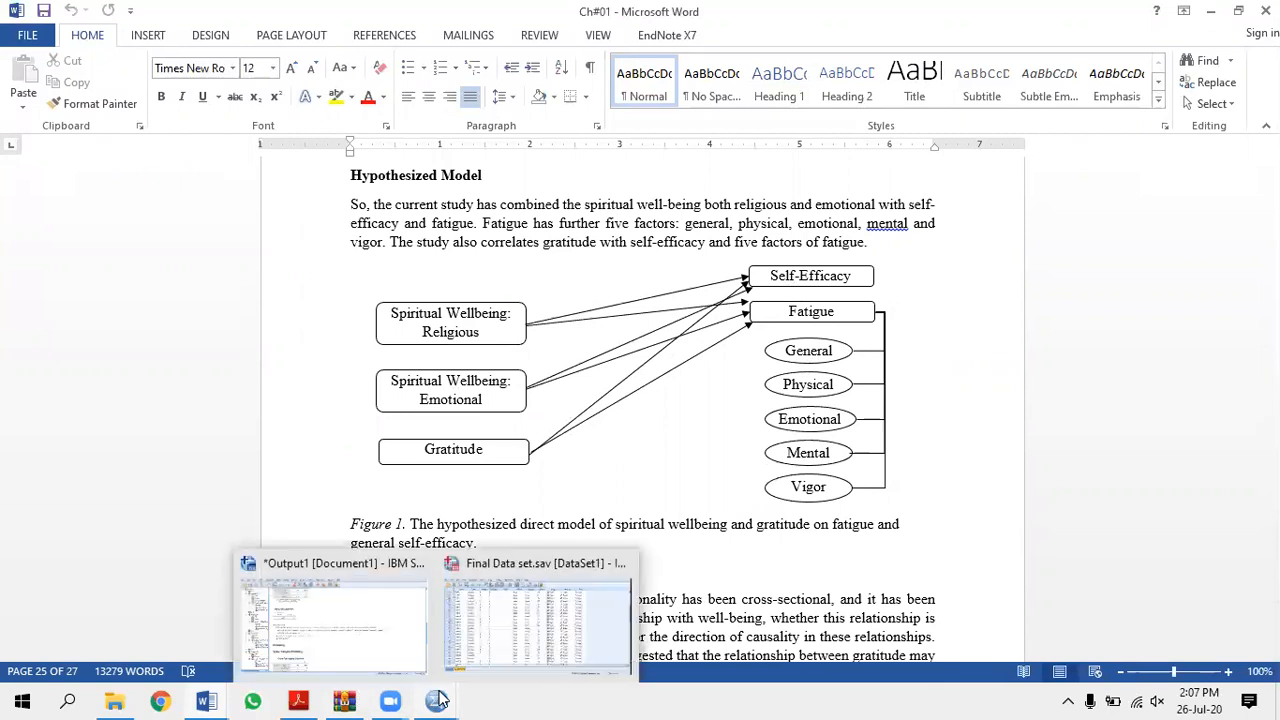
Return to the Final Data set in SPSS and add the Spiritual Wellbeing: Religious and Emotional scores to a Bivariate Correlations analysis.
{"action": "left_click", "coordinate": [505, 628]}
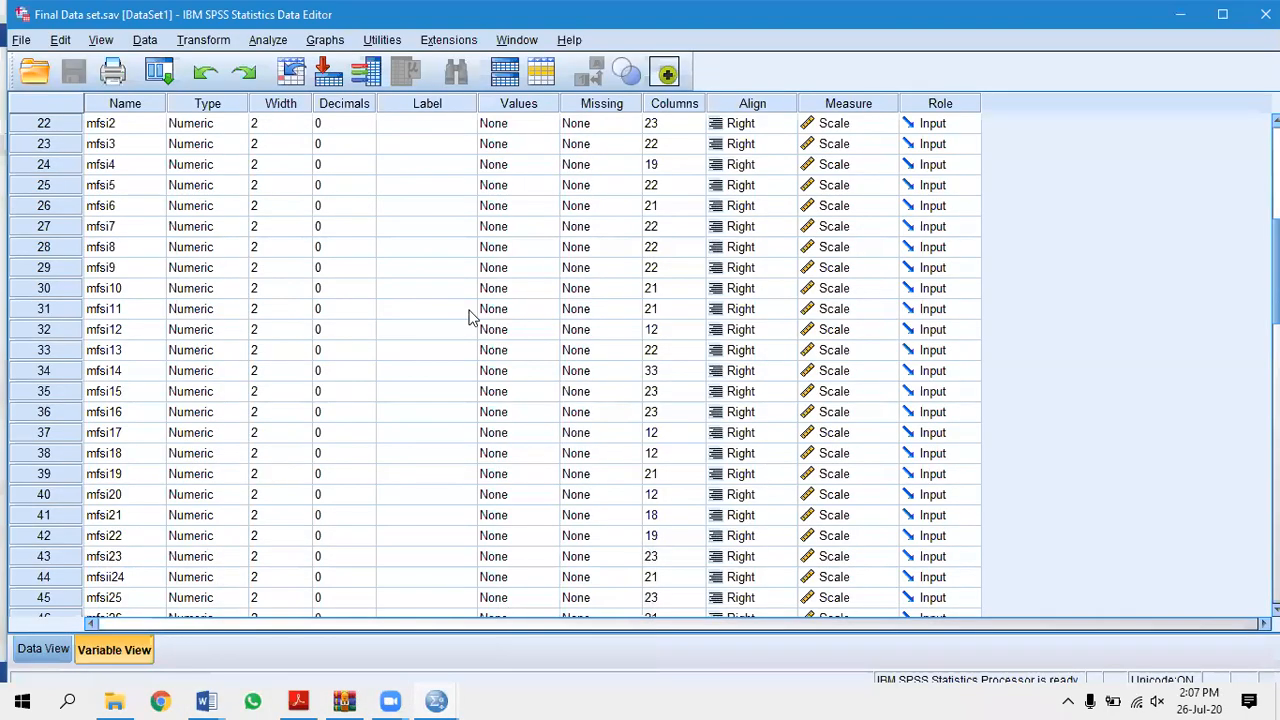
{"action": "left_click", "coordinate": [283, 45]}
{"action": "mouse_move", "coordinate": [414, 258]}
{"action": "mouse_move", "coordinate": [459, 236]}
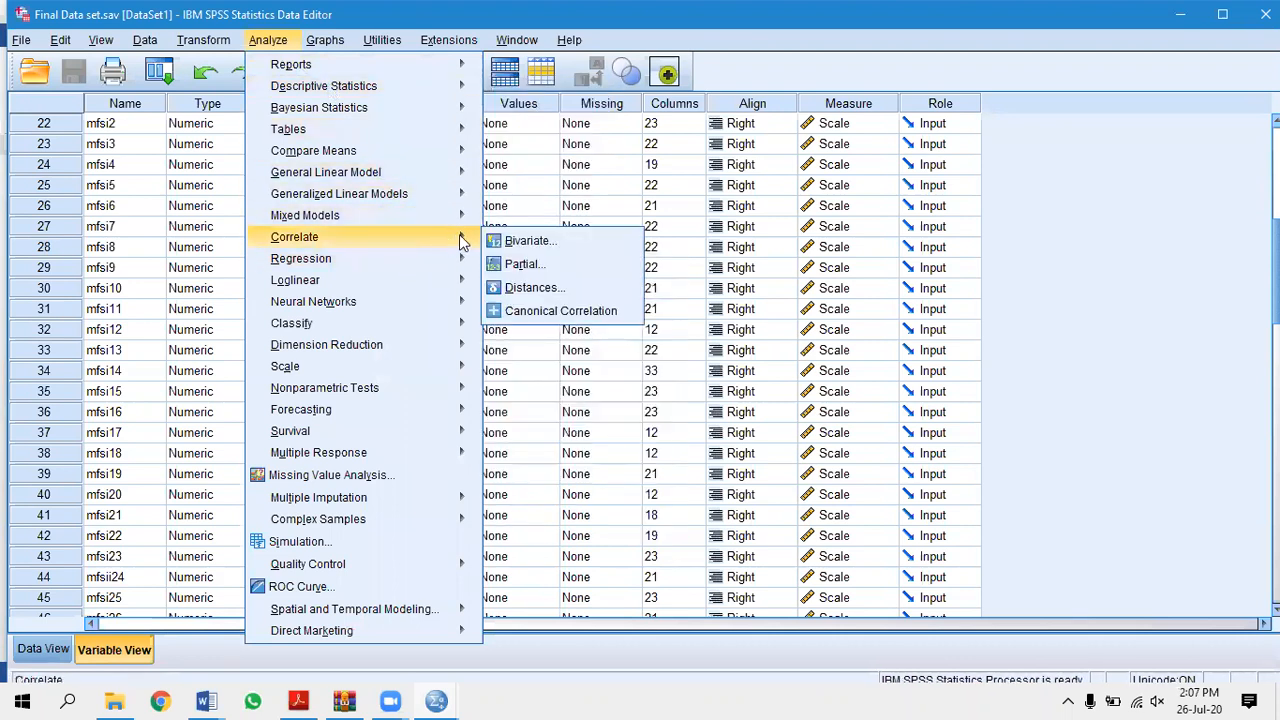
{"action": "left_click", "coordinate": [530, 238]}
{"action": "left_click", "coordinate": [564, 336]}
{"action": "left_click", "coordinate": [564, 338]}
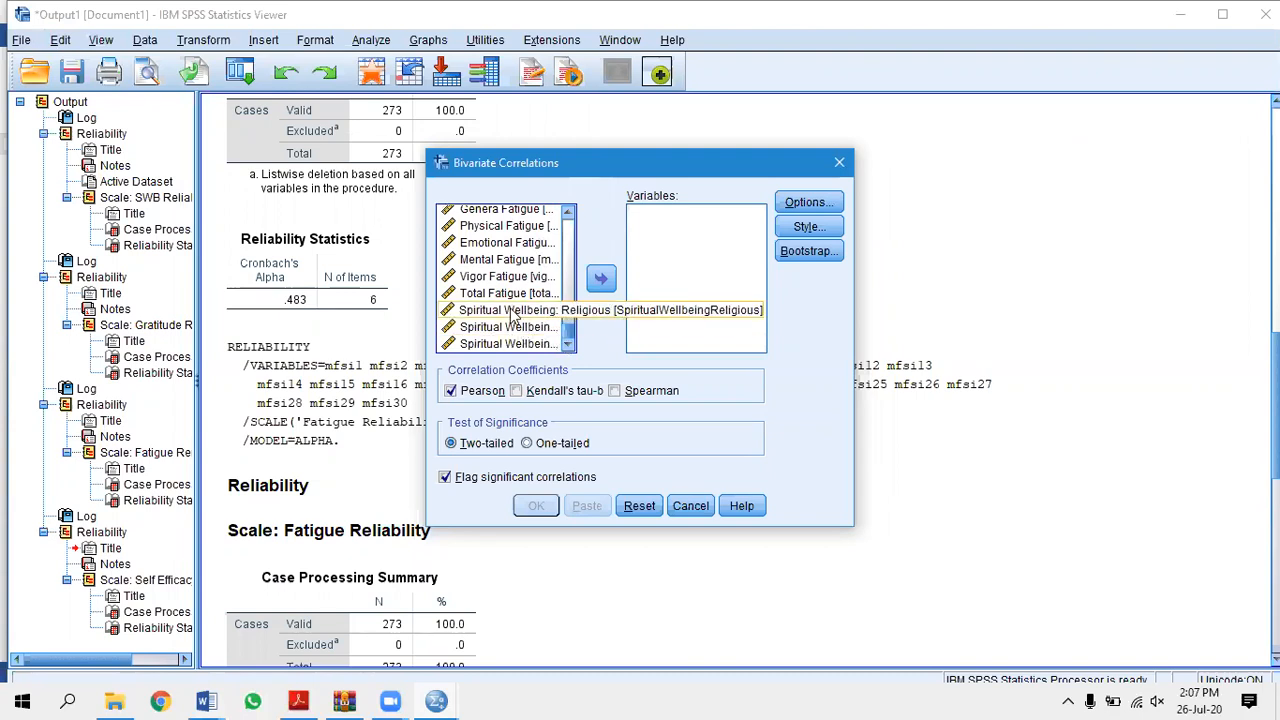
{"action": "left_click", "coordinate": [512, 312]}
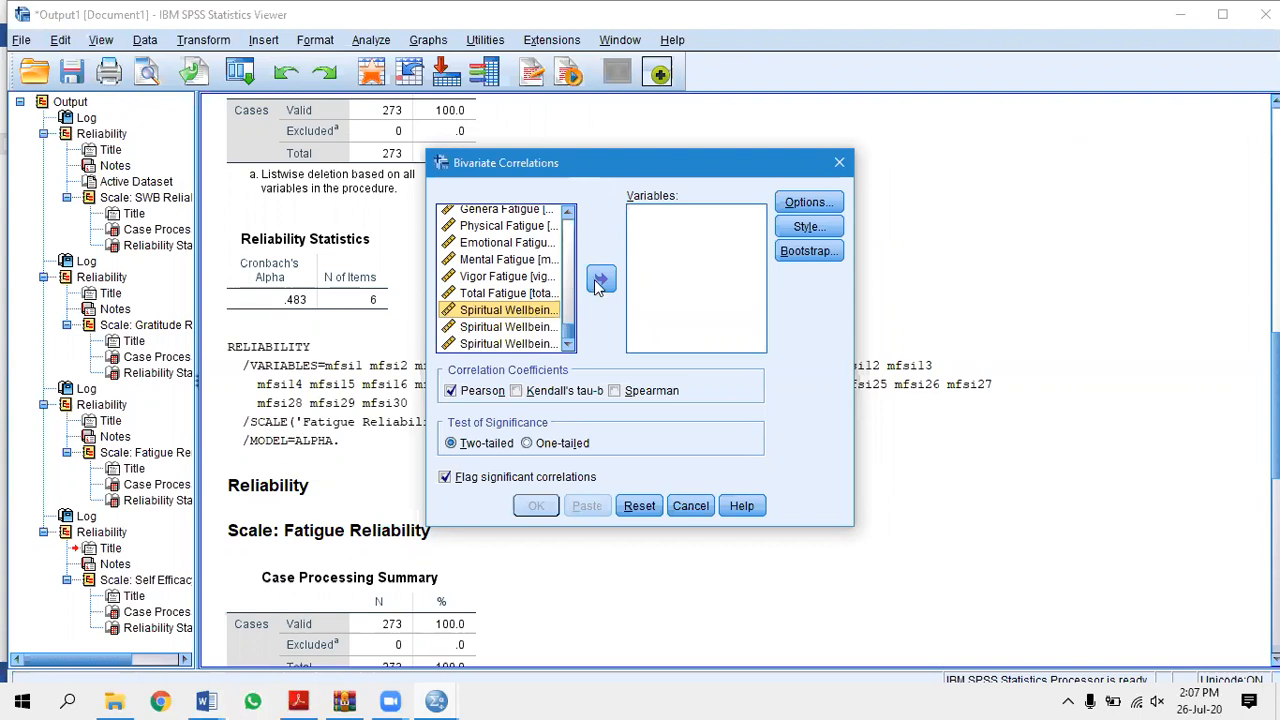
{"action": "left_click", "coordinate": [600, 280]}
{"action": "left_click", "coordinate": [515, 327]}
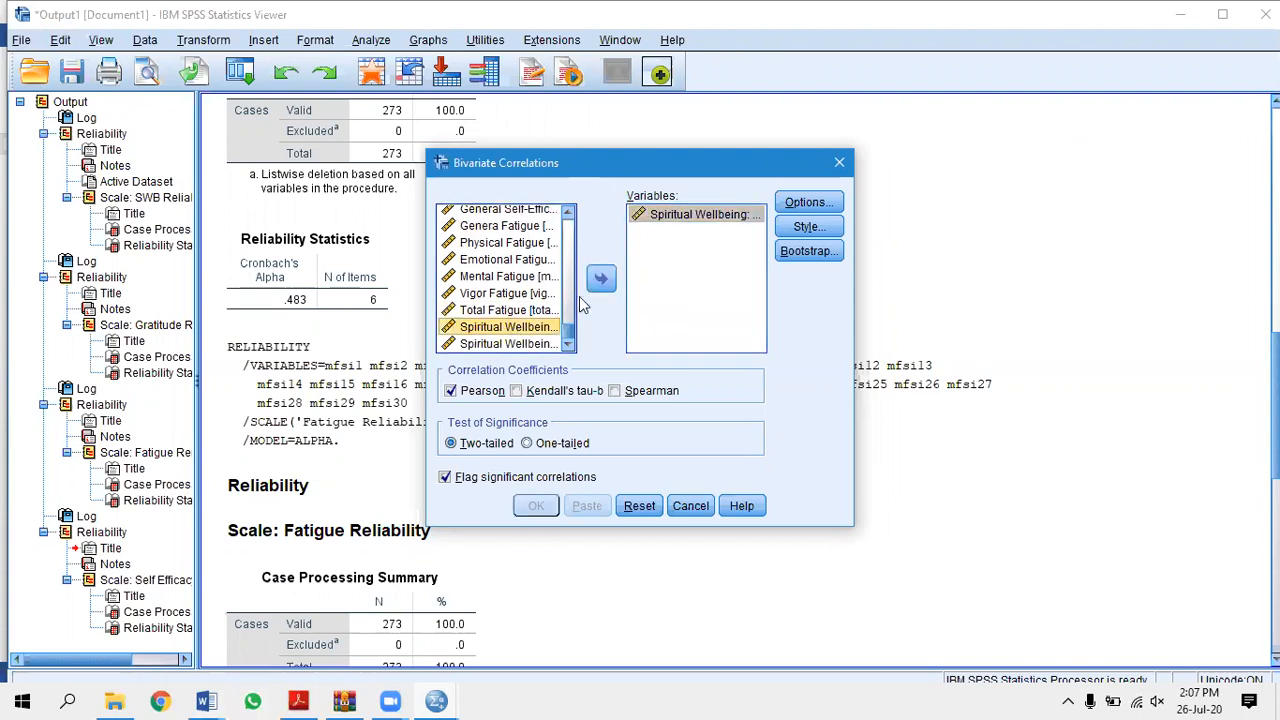
{"action": "left_click", "coordinate": [600, 280]}
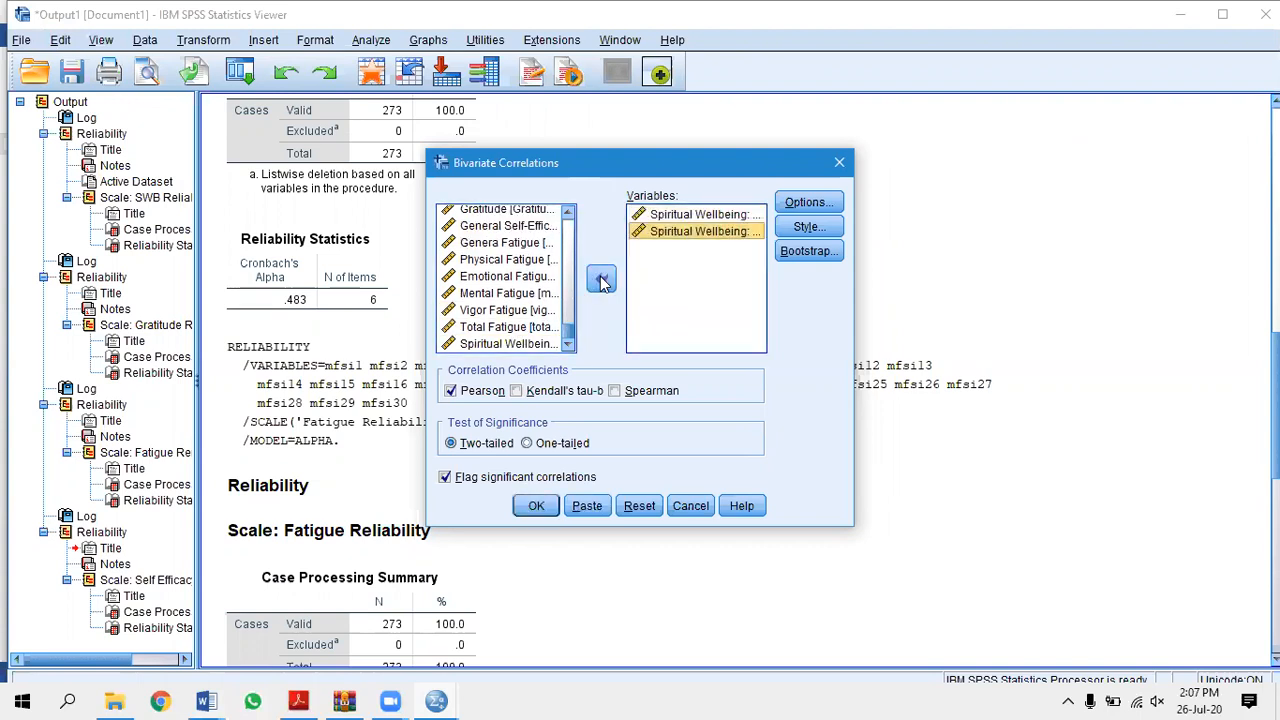
Add the Gratitude and General Self-Efficacy total scores to the correlation variables.
{"action": "left_click", "coordinate": [567, 212]}
{"action": "left_click", "coordinate": [556, 216]}
{"action": "left_click", "coordinate": [567, 213]}
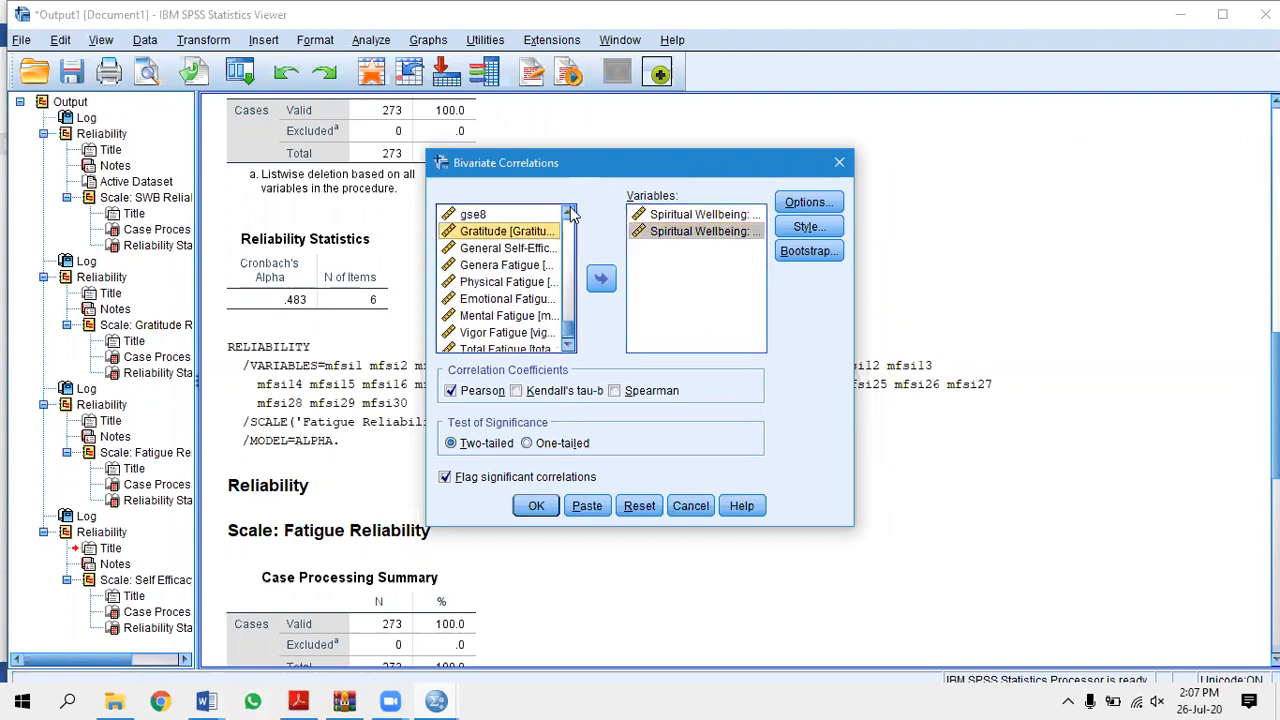
{"action": "left_click", "coordinate": [598, 281]}
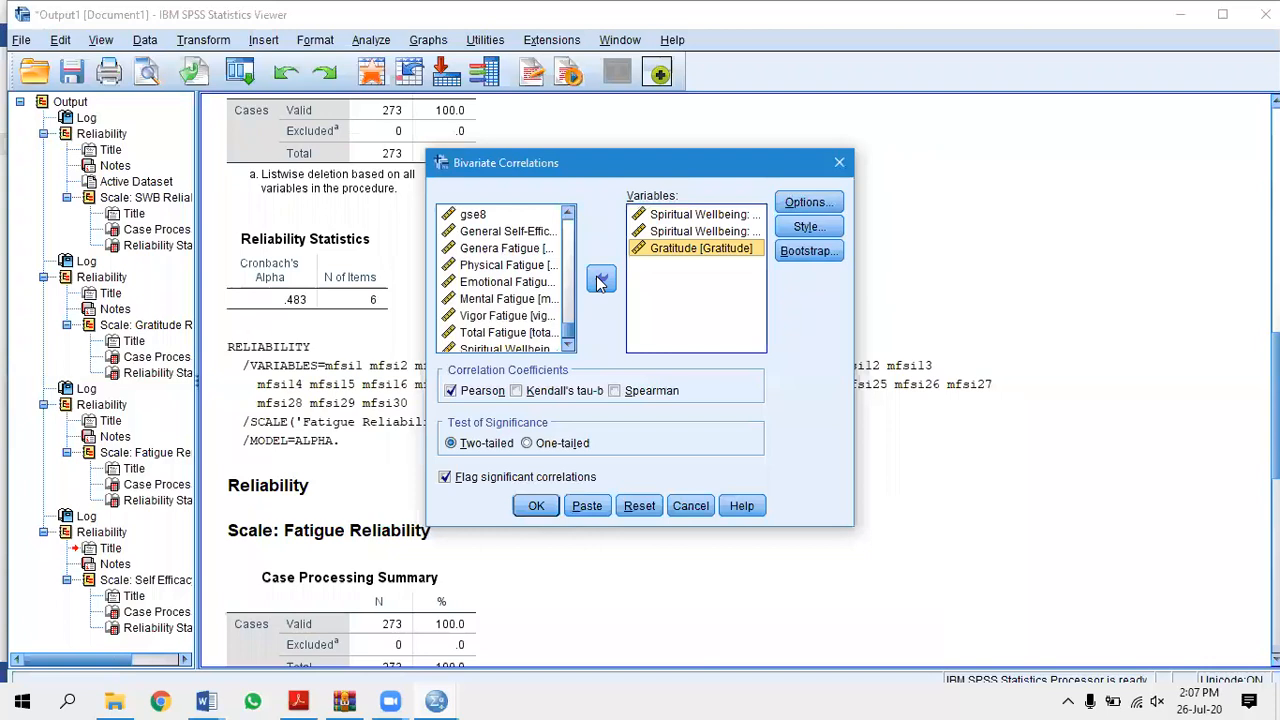
{"action": "left_click", "coordinate": [520, 233]}
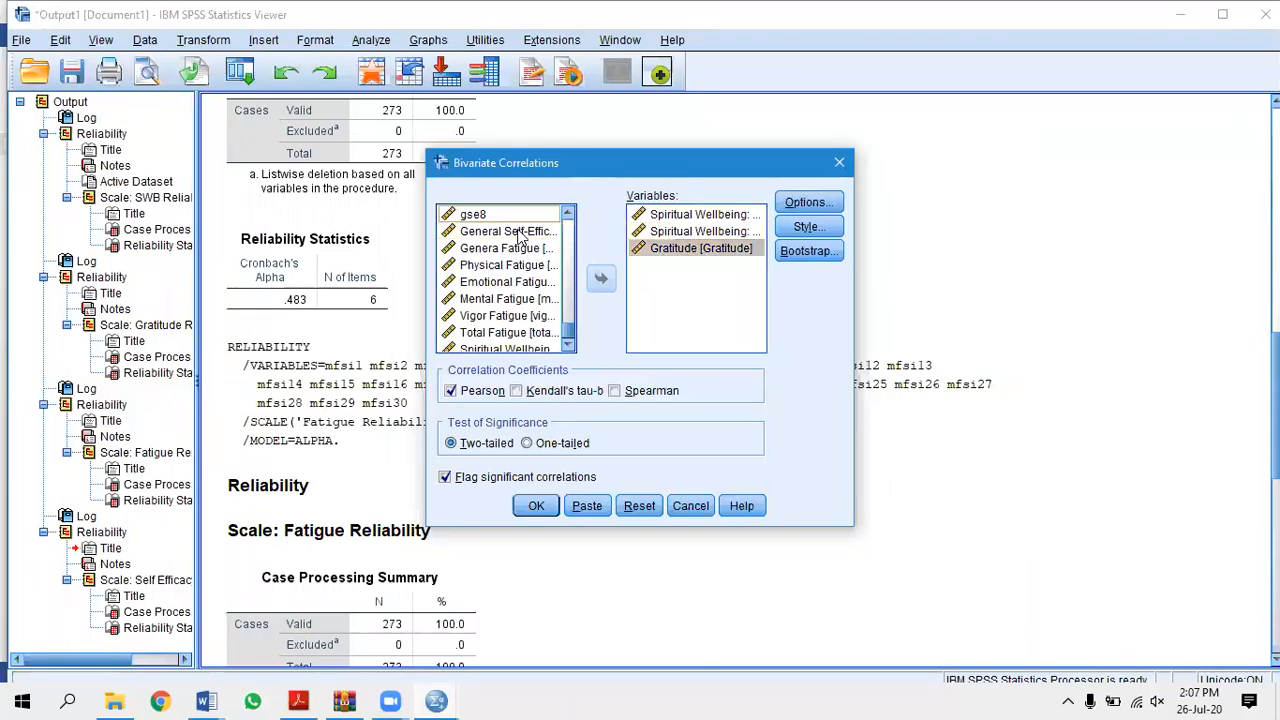
{"action": "left_click", "coordinate": [603, 281]}
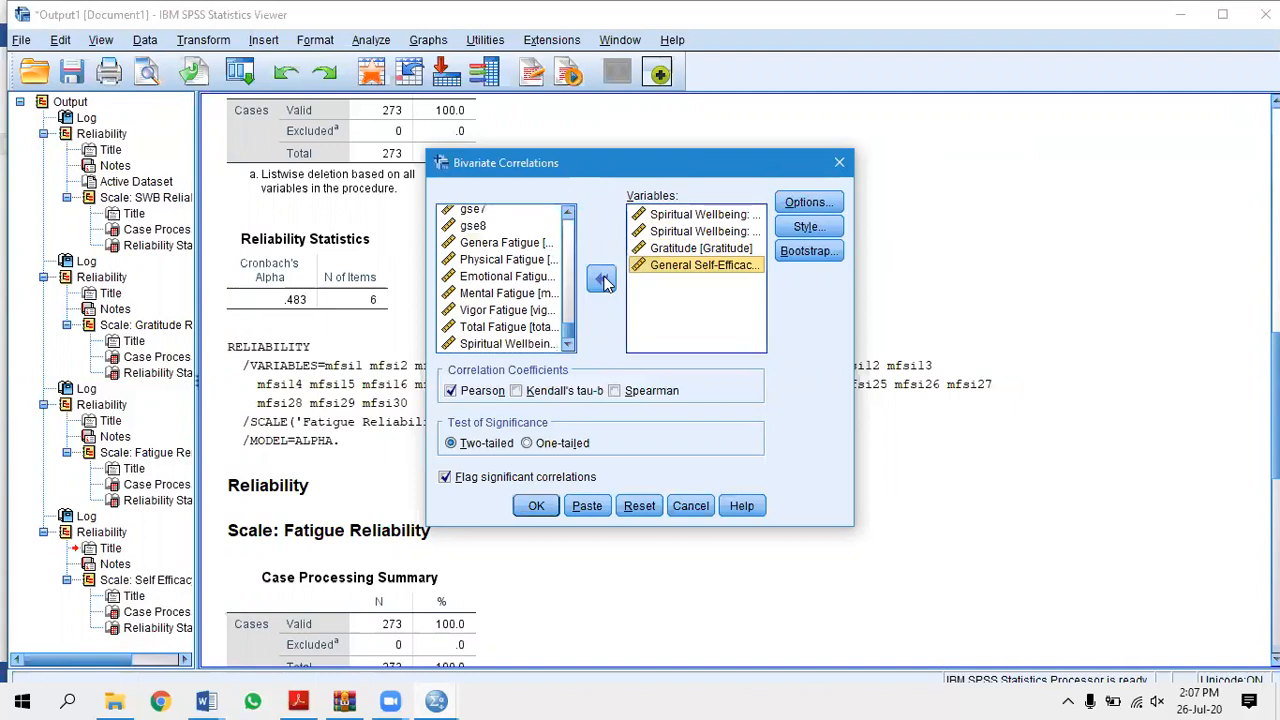
Add the General, Physical, Emotional, Mental, Vigor and Total Fatigue scores to the correlation variables.
{"action": "left_click", "coordinate": [508, 244]}
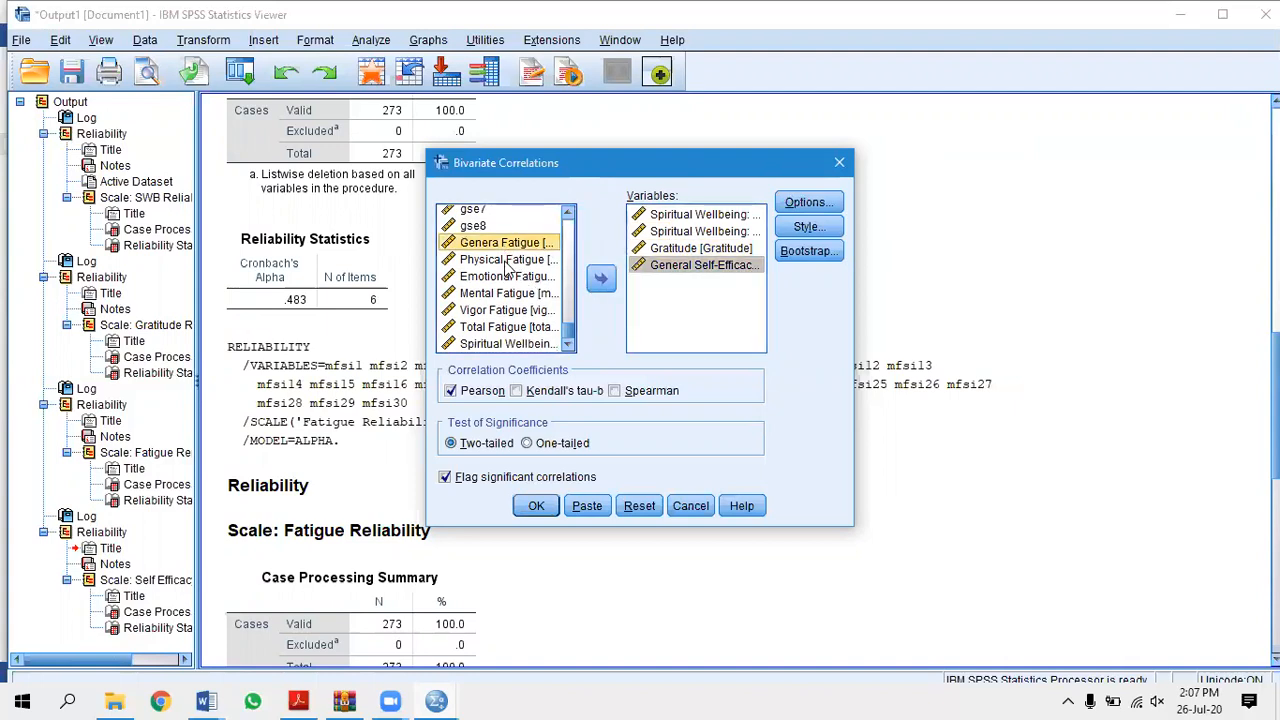
{"action": "left_click", "coordinate": [506, 261], "text": "ctrl"}
{"action": "left_click", "coordinate": [508, 277], "text": "ctrl"}
{"action": "left_click", "coordinate": [510, 294], "text": "ctrl"}
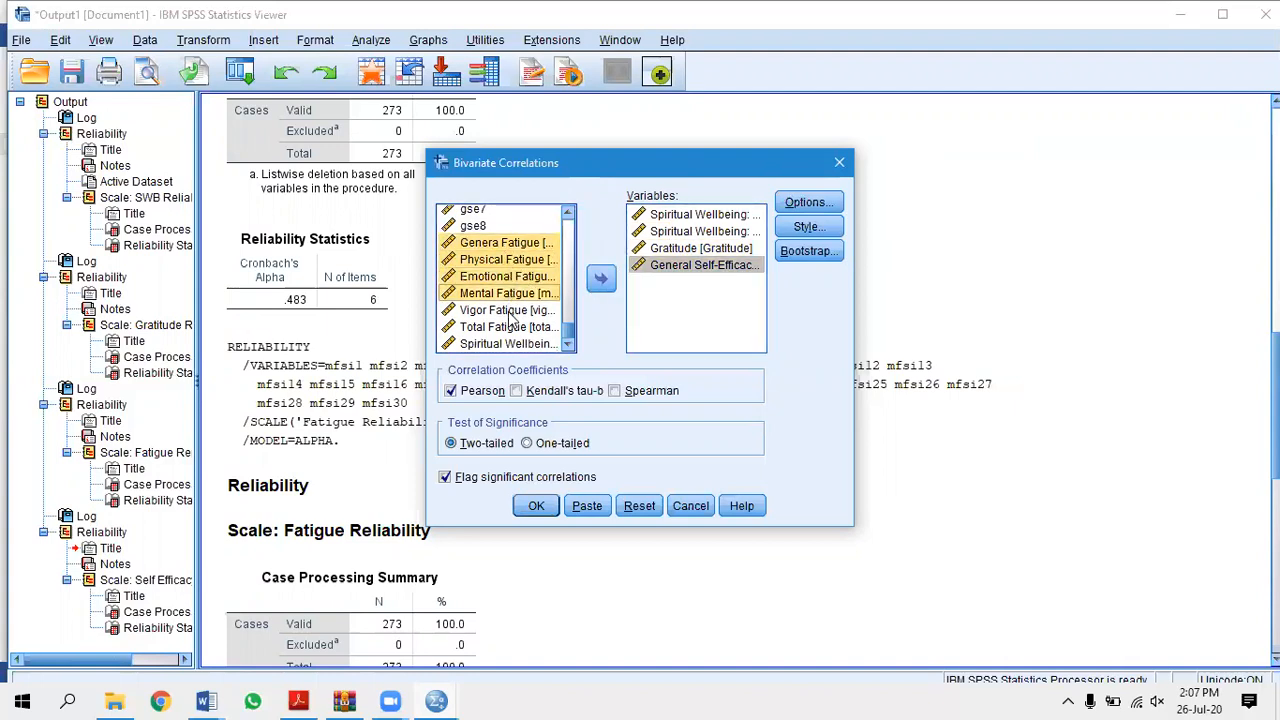
{"action": "left_click", "coordinate": [512, 311], "text": "ctrl"}
{"action": "left_click", "coordinate": [533, 327], "text": "ctrl"}
{"action": "left_click", "coordinate": [601, 282]}
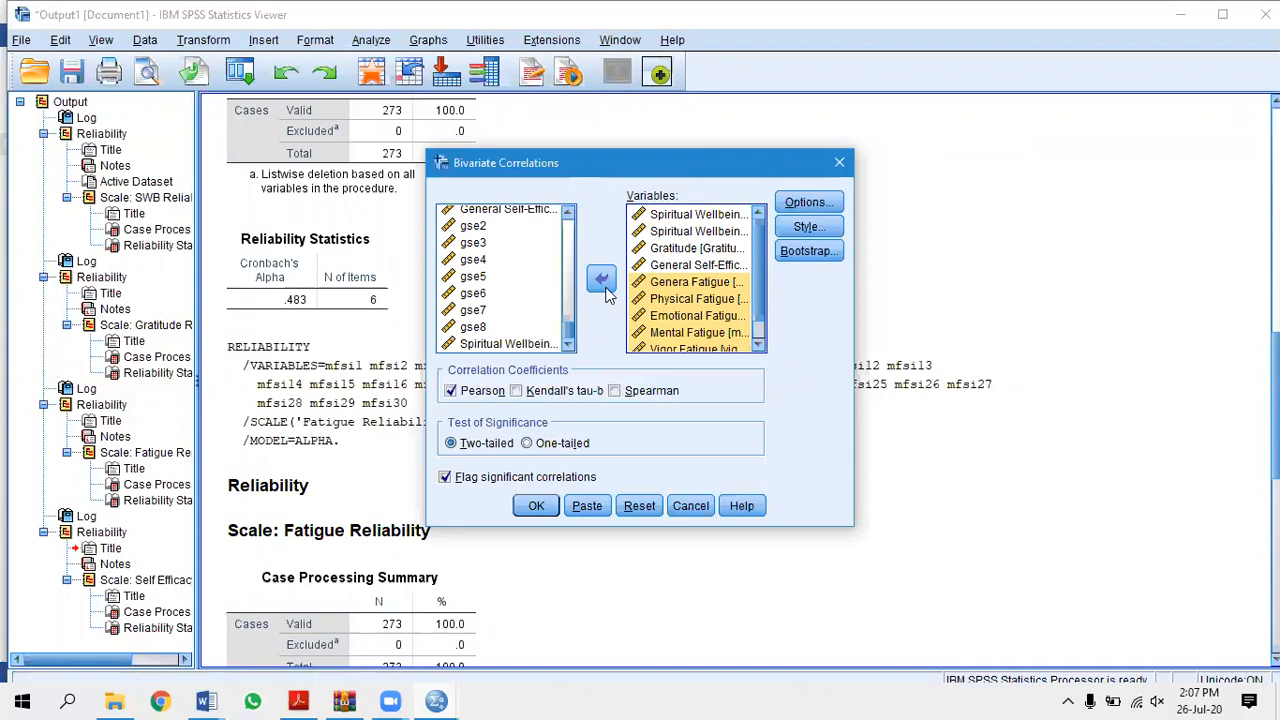
Include means and standard deviations in the correlation options and run the two-tailed Pearson analysis.
{"action": "left_click", "coordinate": [795, 204]}
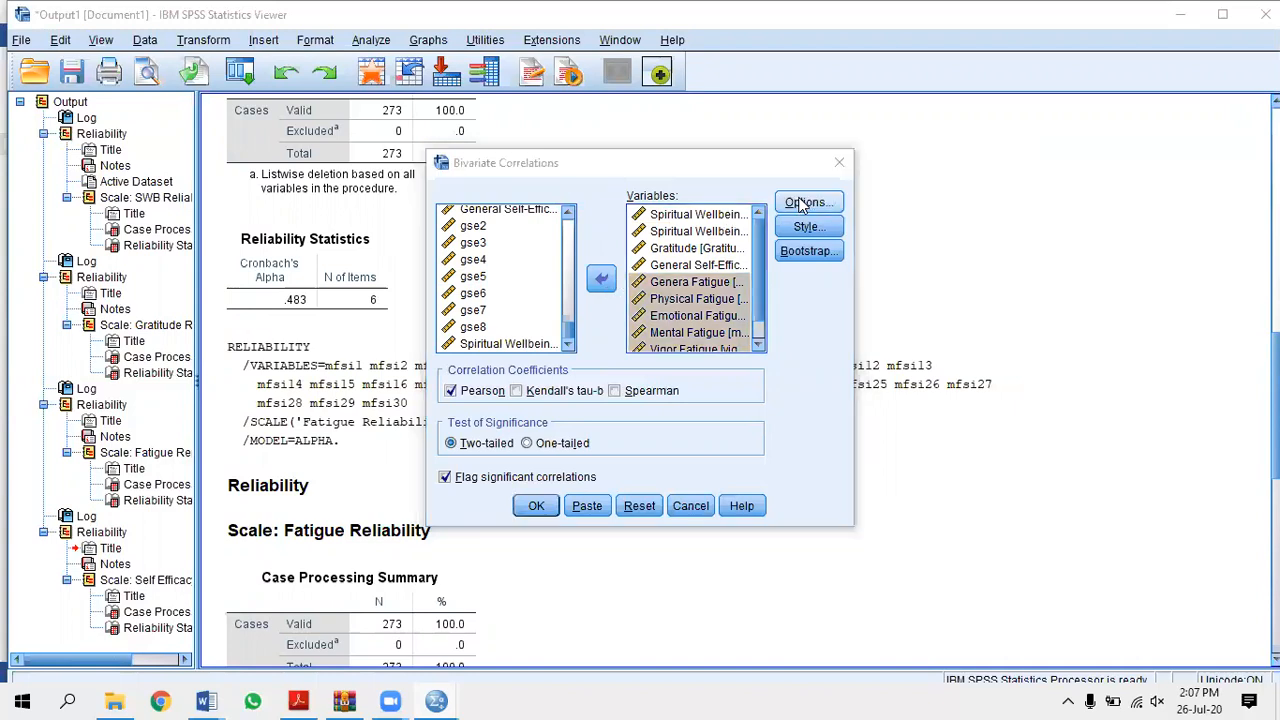
{"action": "left_click", "coordinate": [536, 299]}
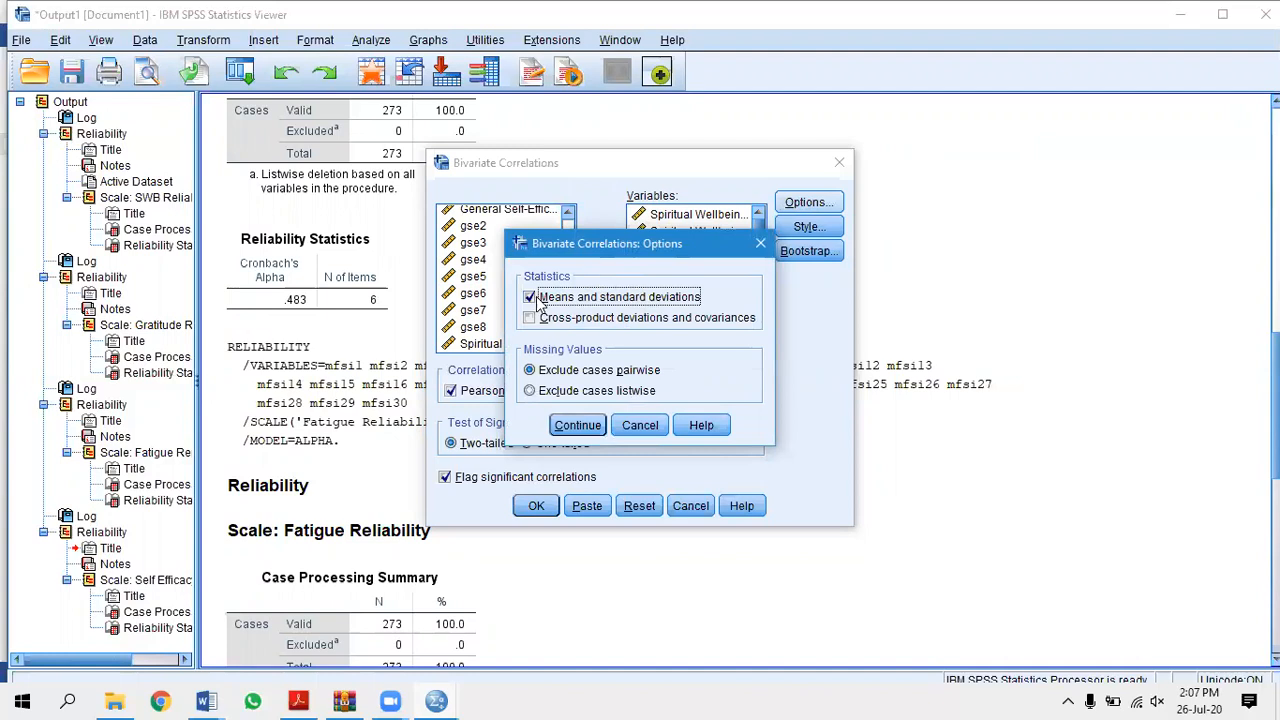
{"action": "left_click", "coordinate": [579, 430]}
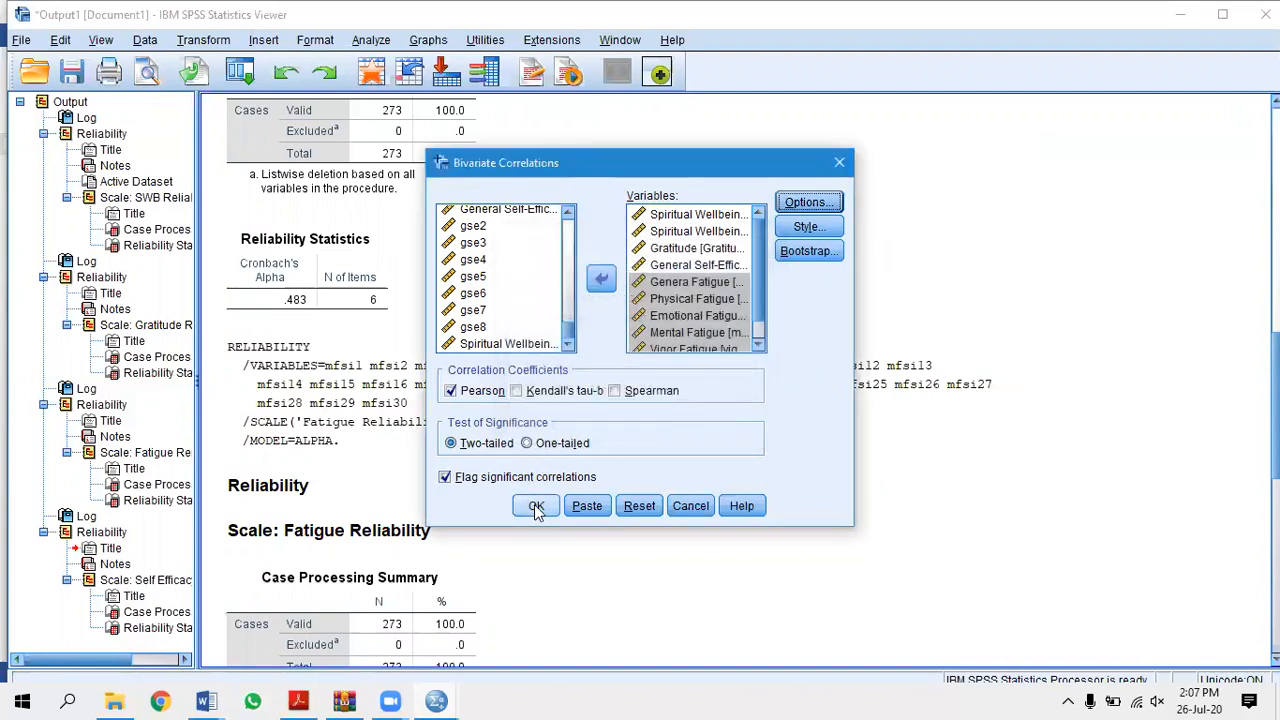
{"action": "left_click", "coordinate": [536, 507]}
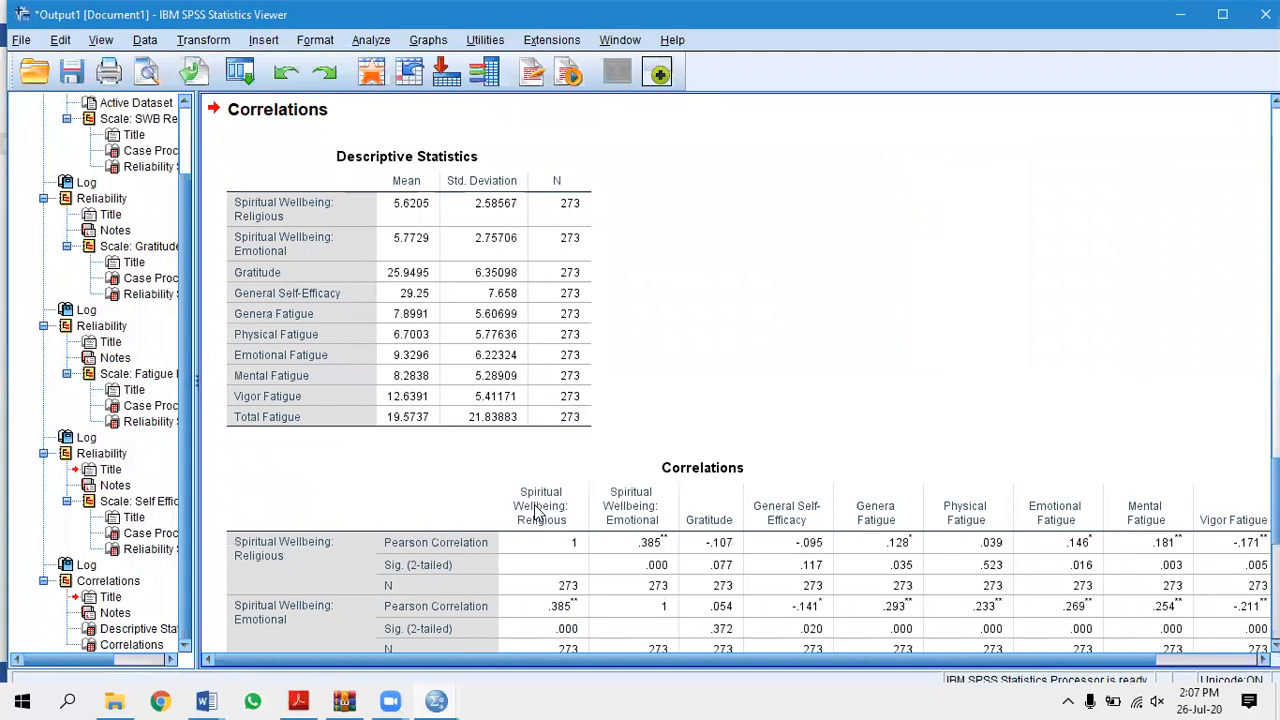
Examine the Descriptive Statistics and Correlations tables across all variables for coefficients, significance values and significance flags.
{"action": "left_click", "coordinate": [466, 334]}
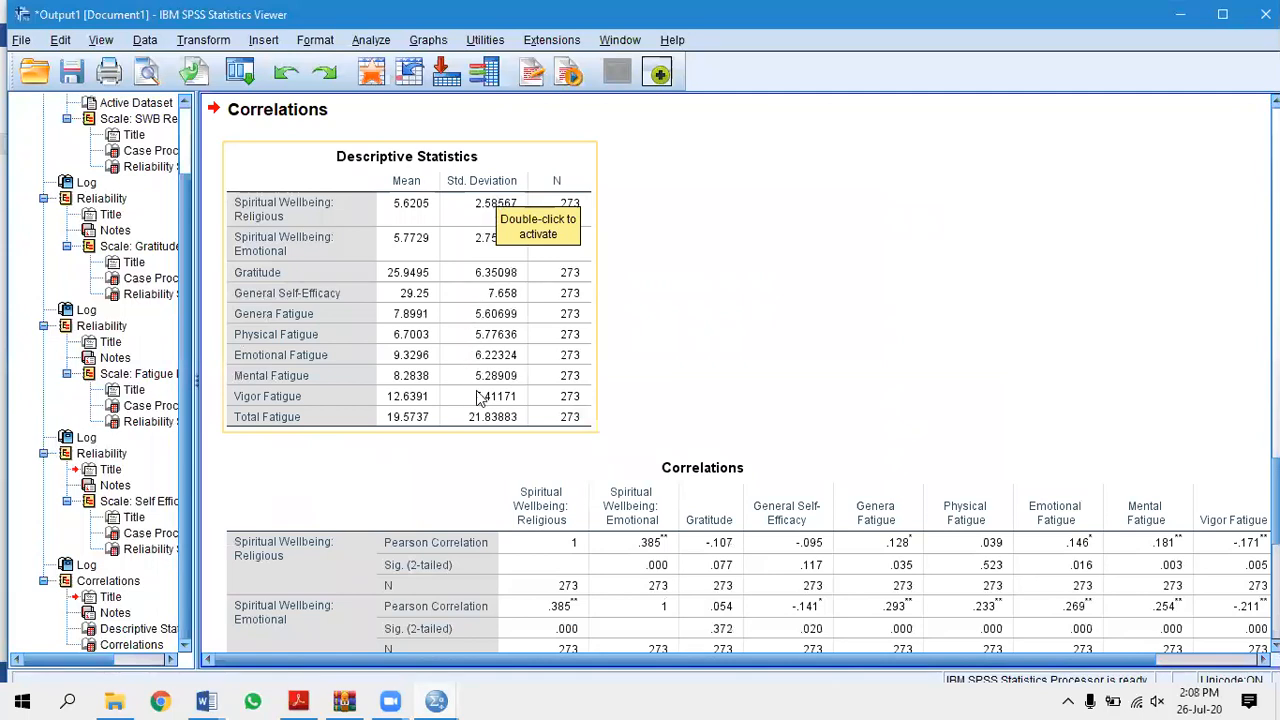
{"action": "scroll", "coordinate": [480, 398], "scroll_direction": "down", "scroll_amount": 7}
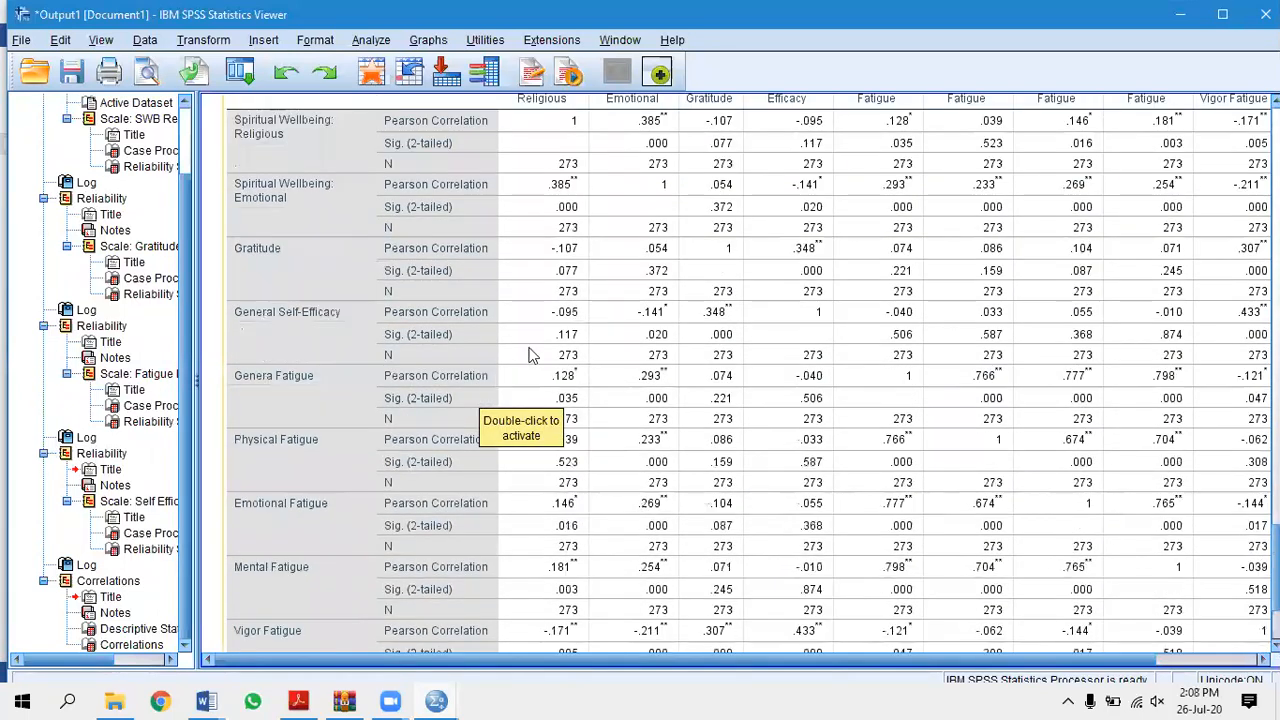
{"action": "left_click_drag", "start_coordinate": [460, 658], "coordinate": [610, 676]}
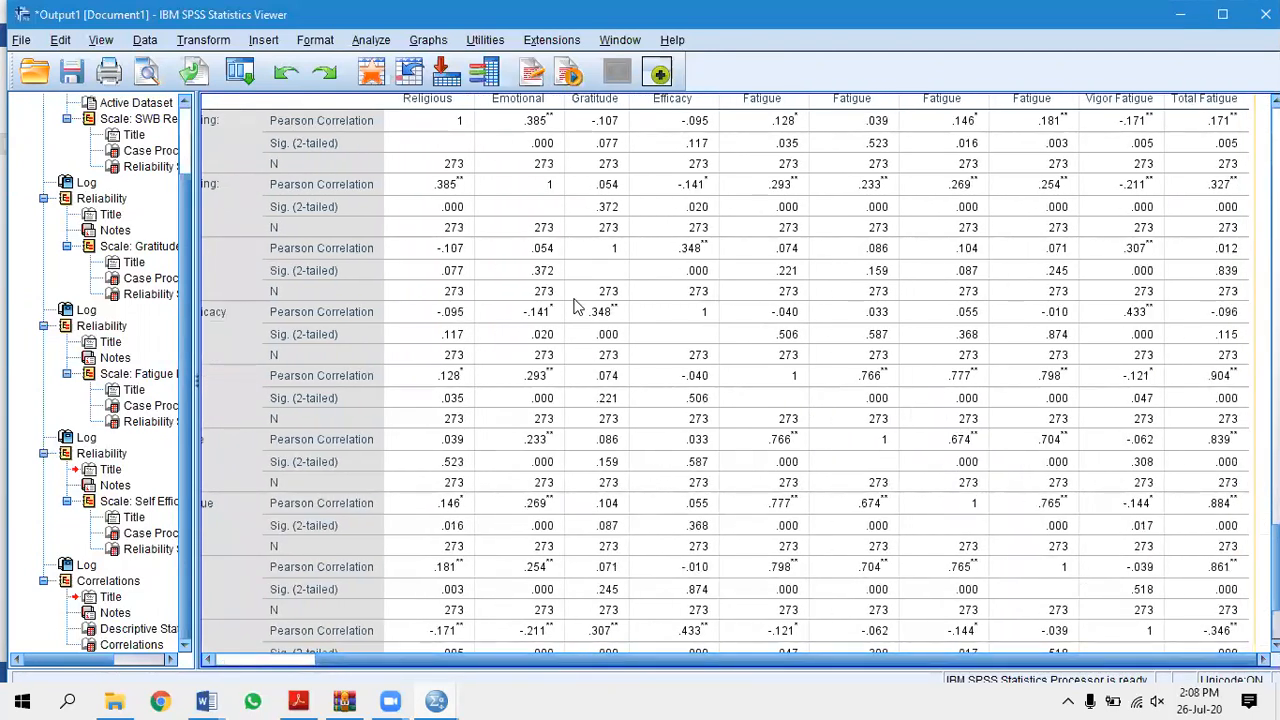
{"action": "scroll", "coordinate": [575, 300], "scroll_direction": "up", "scroll_amount": 3}
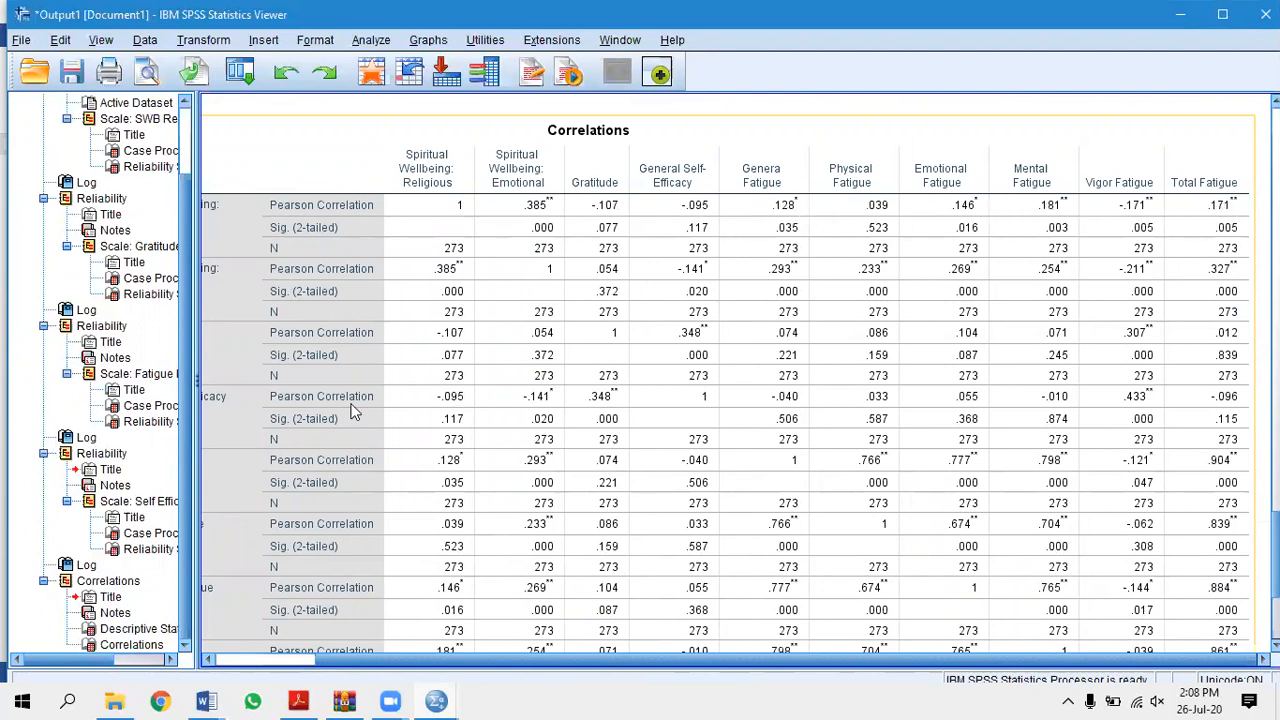
{"action": "left_click_drag", "start_coordinate": [620, 658], "coordinate": [527, 658]}
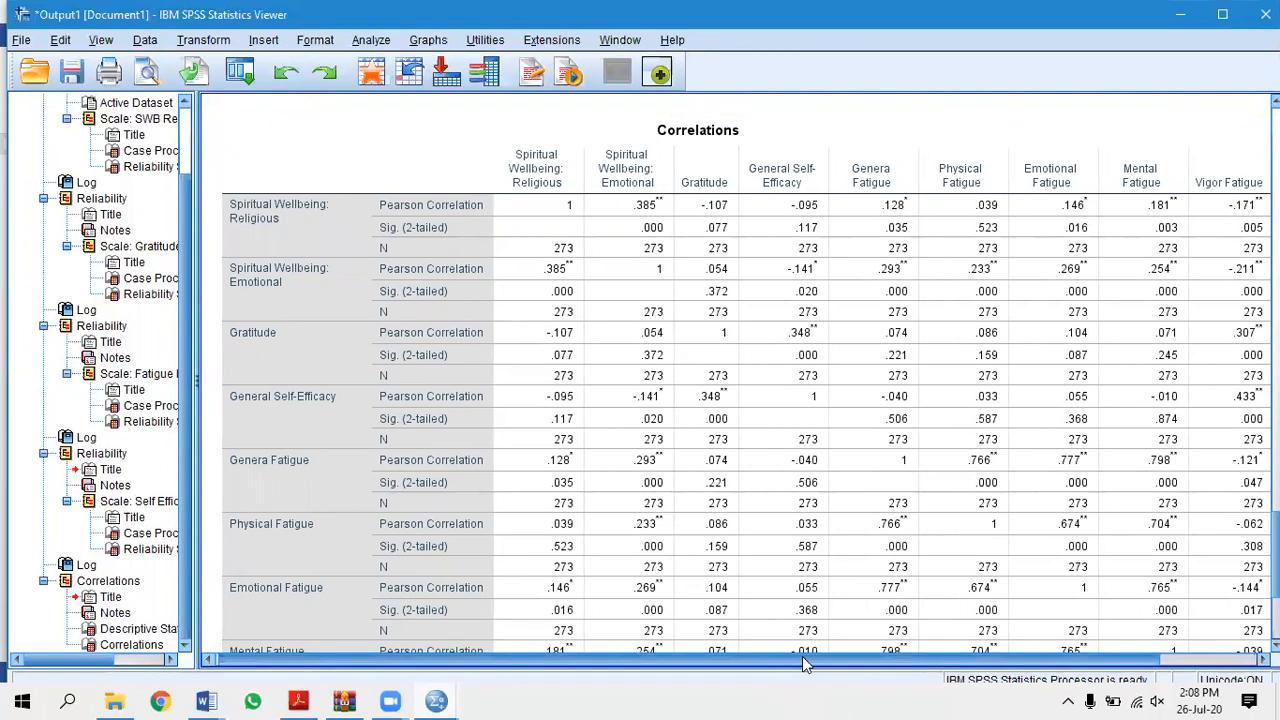
{"action": "left_click_drag", "start_coordinate": [780, 665], "coordinate": [885, 652]}
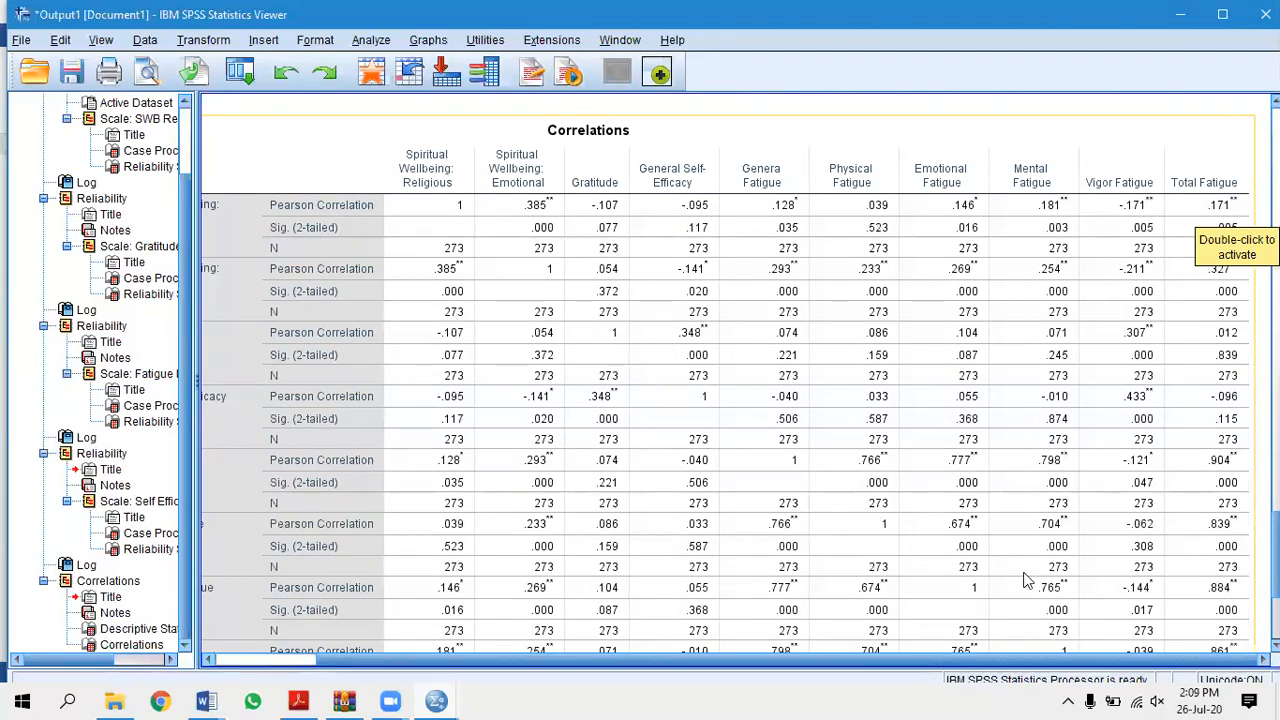
{"action": "scroll", "coordinate": [1015, 552], "scroll_direction": "down", "scroll_amount": 2}
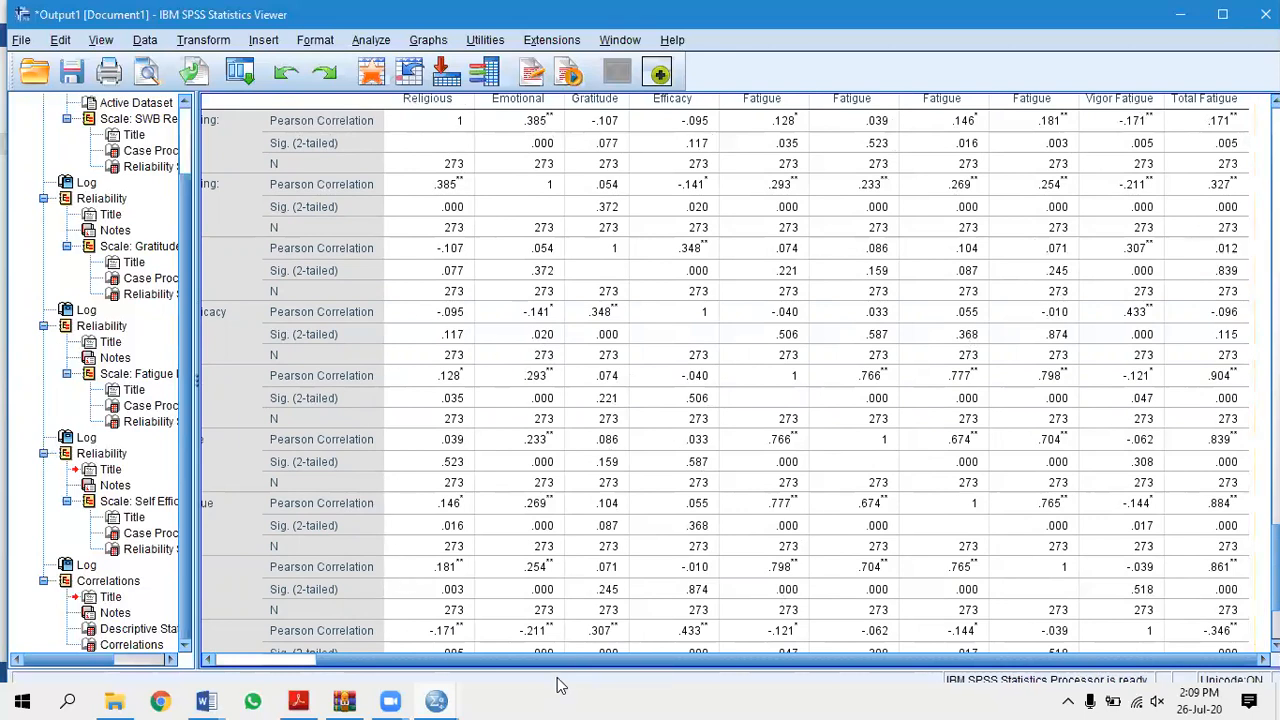
{"action": "left_click_drag", "start_coordinate": [540, 657], "coordinate": [490, 658]}
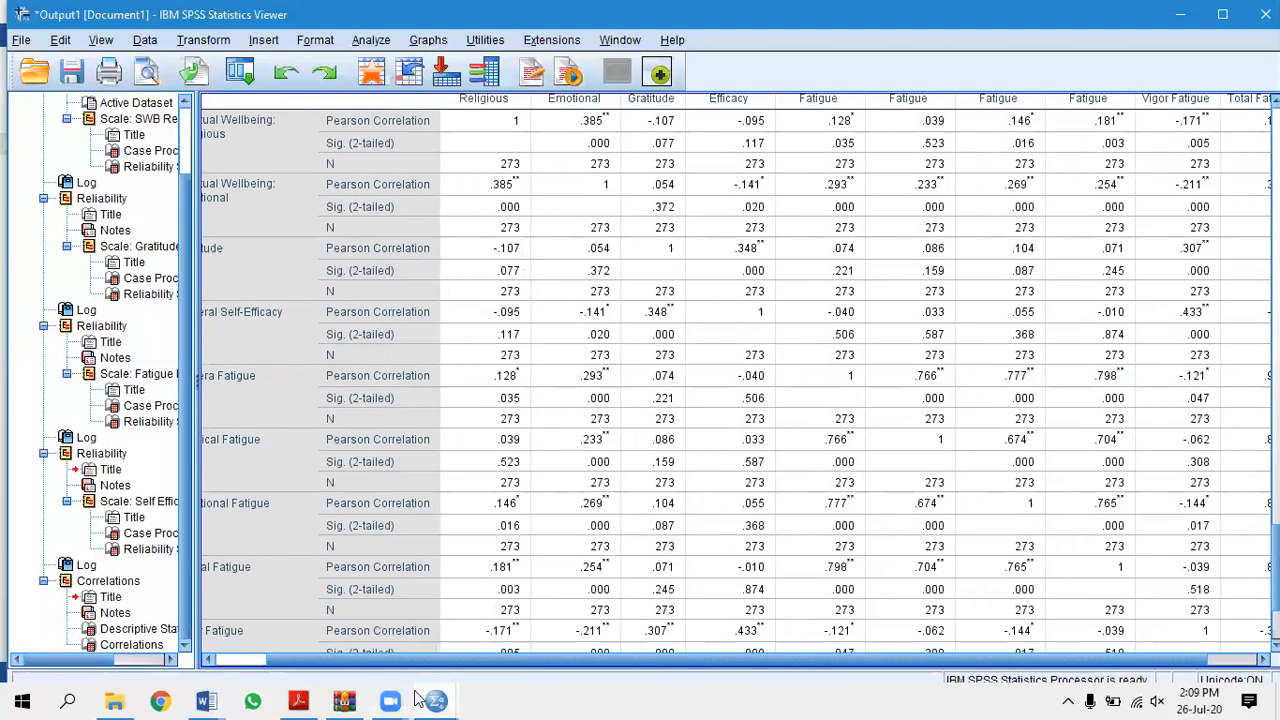
Switch to Thesis as Report.pdf in Acrobat Reader and examine how Table 8 reports descriptive statistics and correlations.
{"action": "mouse_move", "coordinate": [210, 700]}
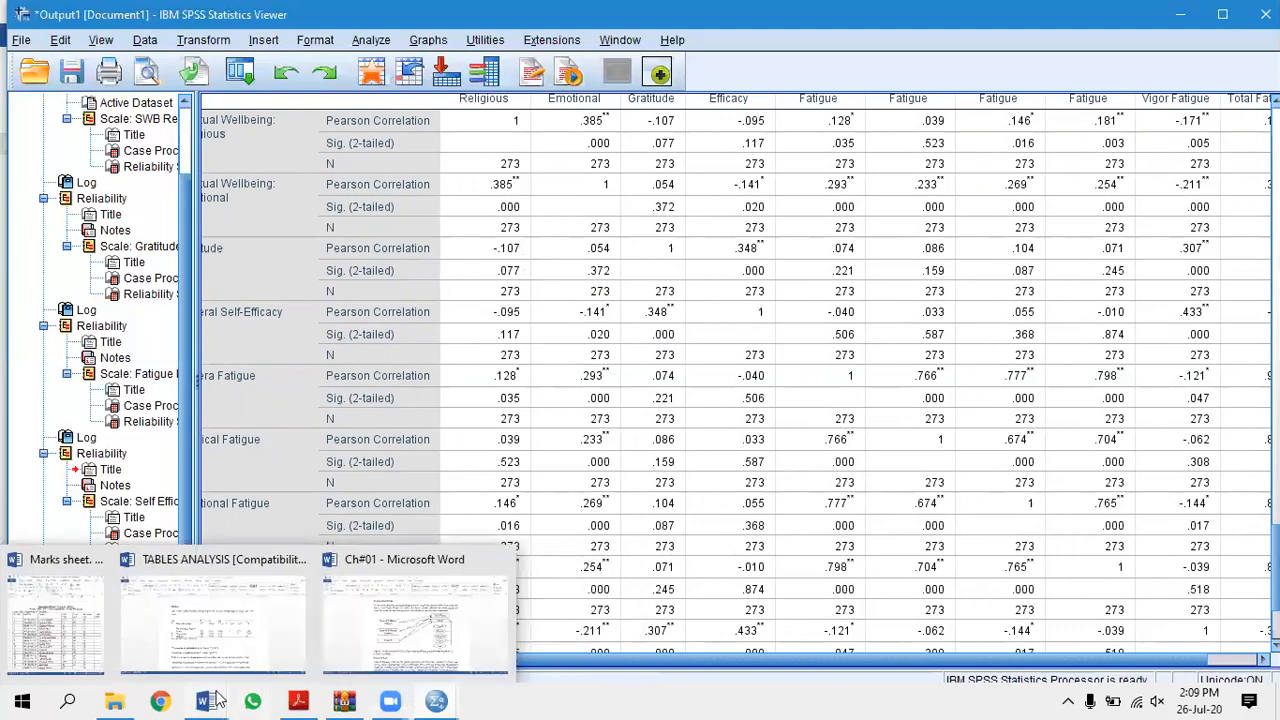
{"action": "mouse_move", "coordinate": [90, 630]}
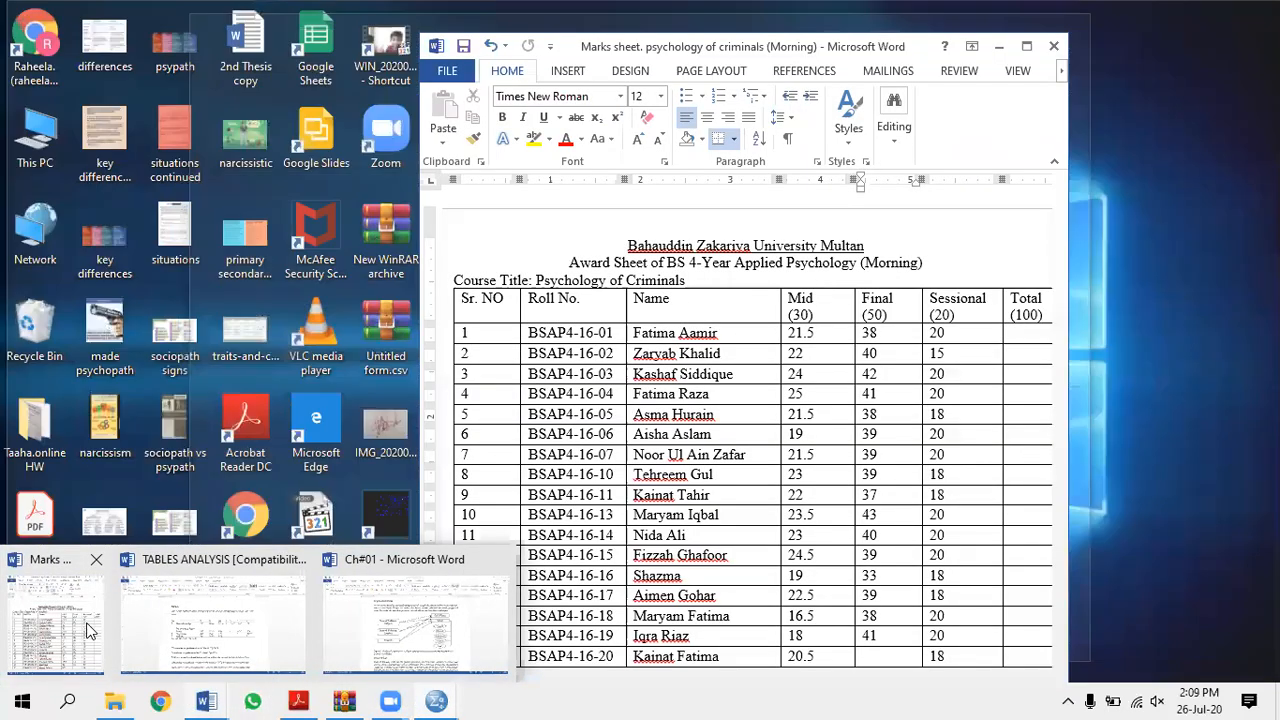
{"action": "mouse_move", "coordinate": [265, 627]}
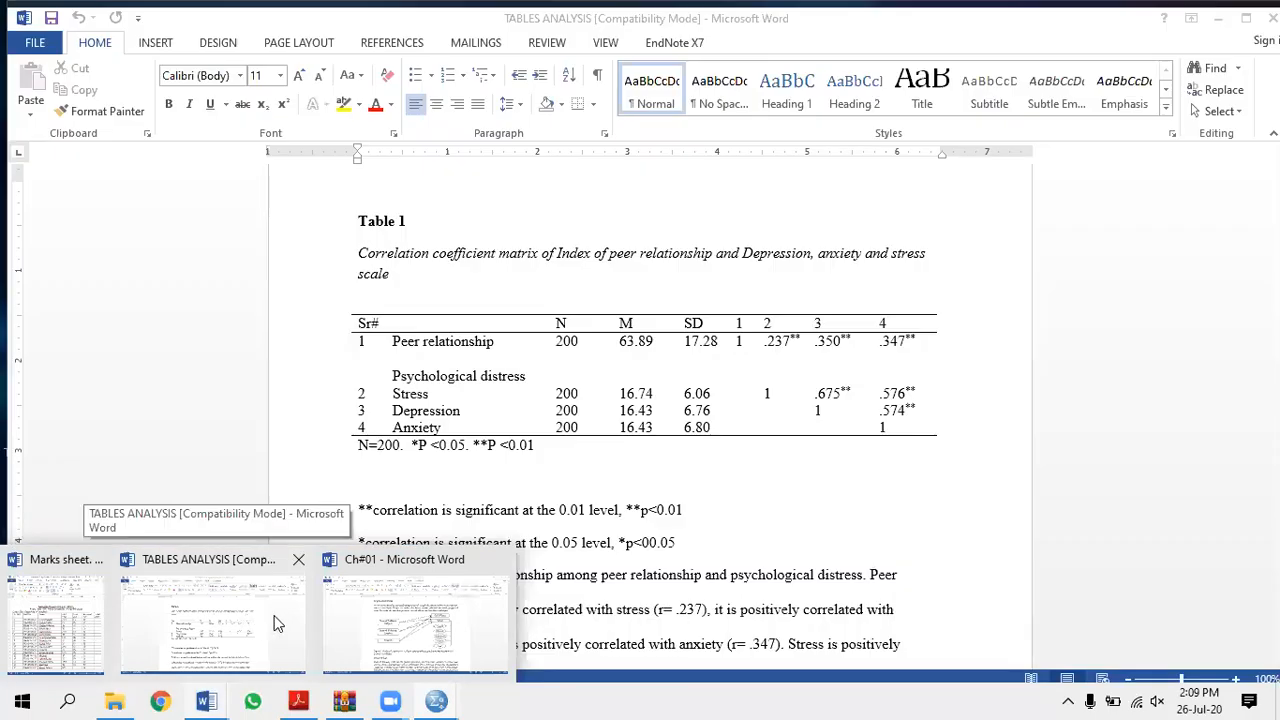
{"action": "mouse_move", "coordinate": [298, 700]}
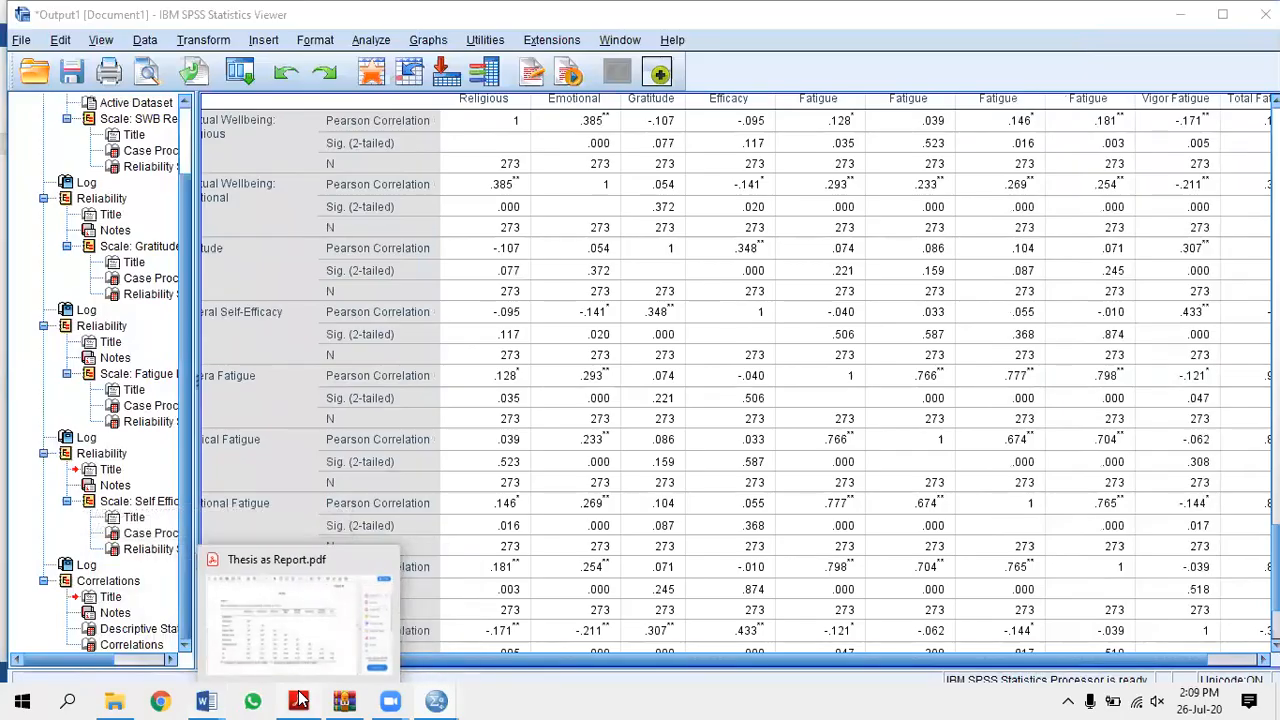
{"action": "left_click", "coordinate": [300, 615]}
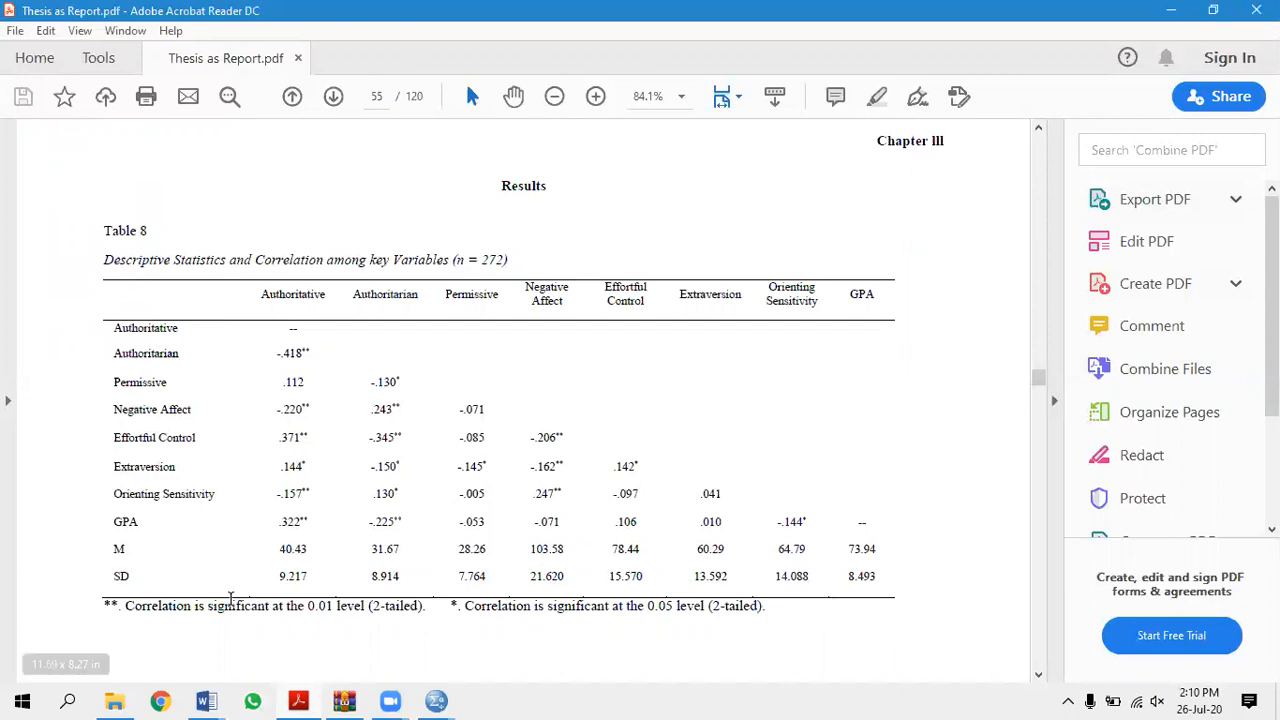
{"action": "scroll", "coordinate": [250, 576], "scroll_direction": "down", "scroll_amount": 1}
{"action": "scroll", "coordinate": [262, 560], "scroll_direction": "down", "scroll_amount": 2}
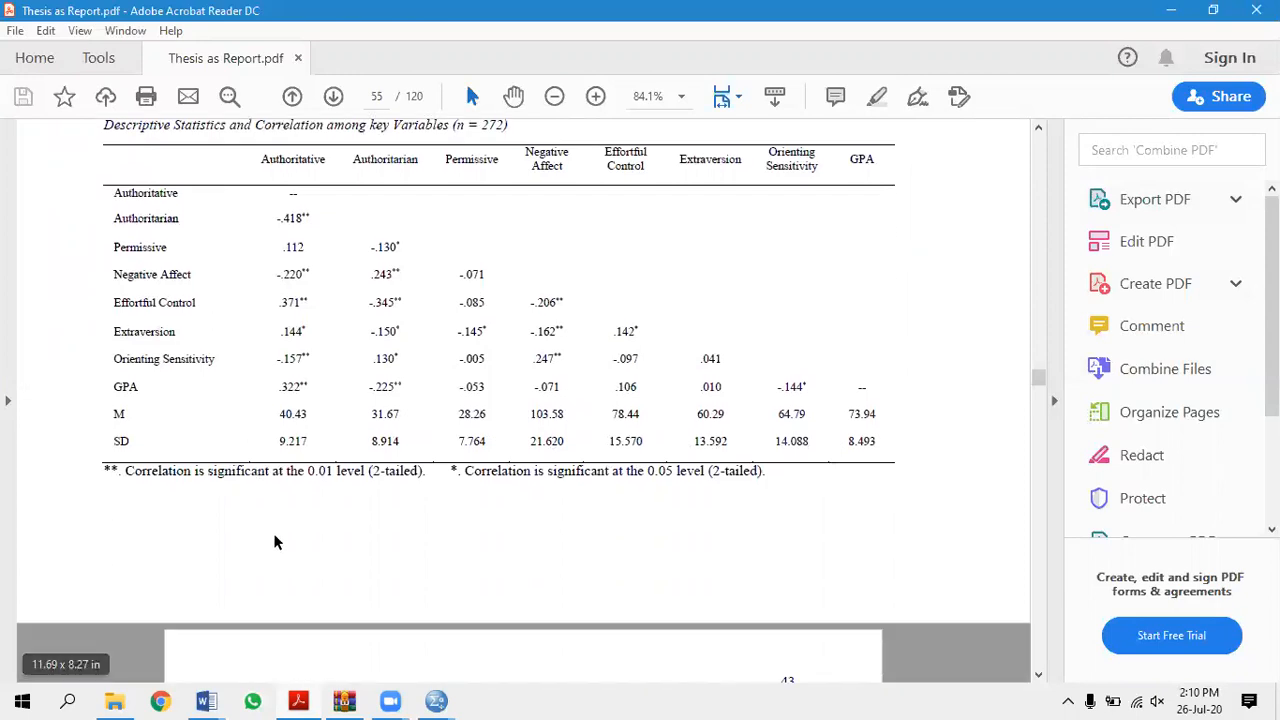
{"action": "scroll", "coordinate": [274, 545], "scroll_direction": "down", "scroll_amount": 2}
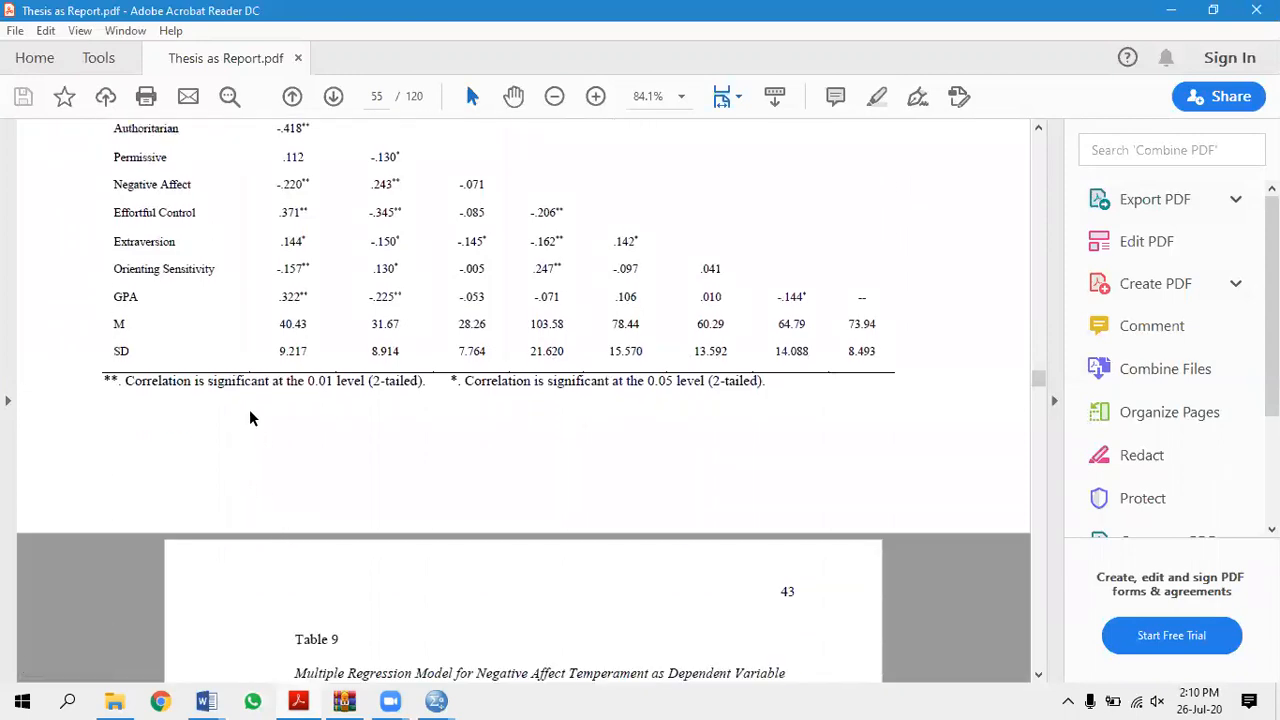
{"action": "scroll", "coordinate": [262, 405], "scroll_direction": "up", "scroll_amount": 2}
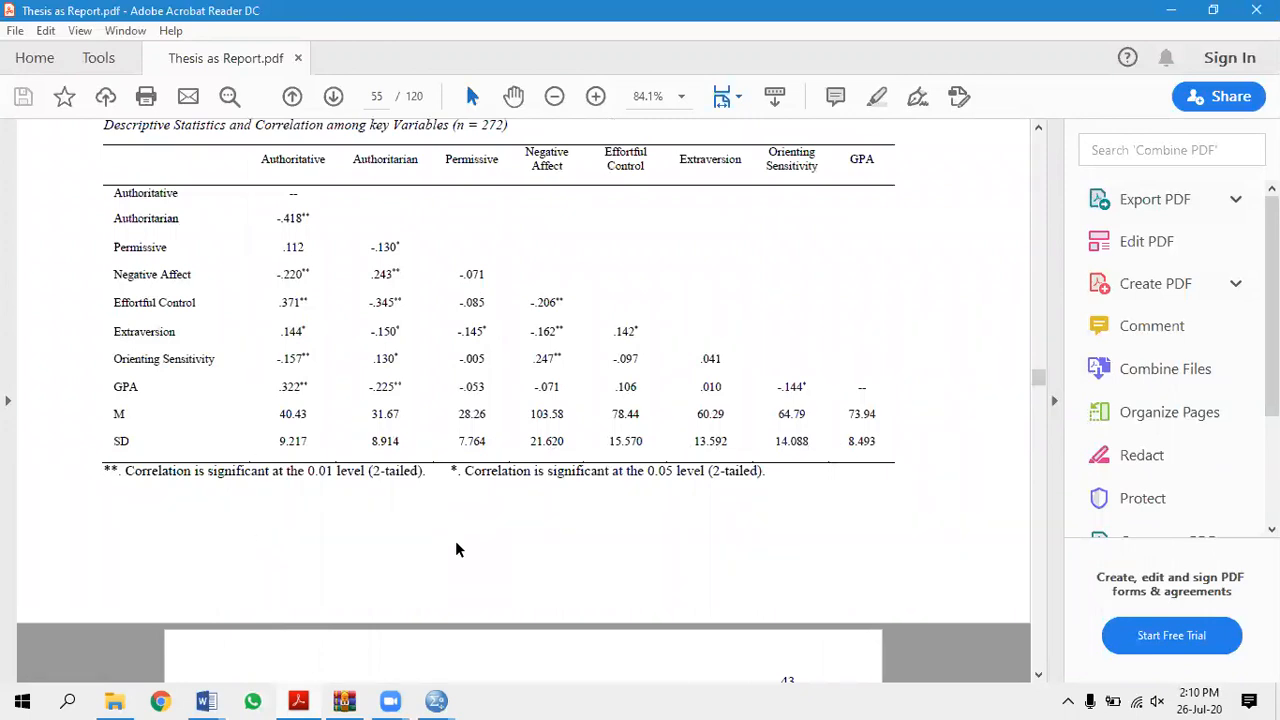
Switch to the TABLES ANALYSIS document in Word and read the Table 1 correlation matrix, its significance notes and written interpretation.
{"action": "mouse_move", "coordinate": [206, 700]}
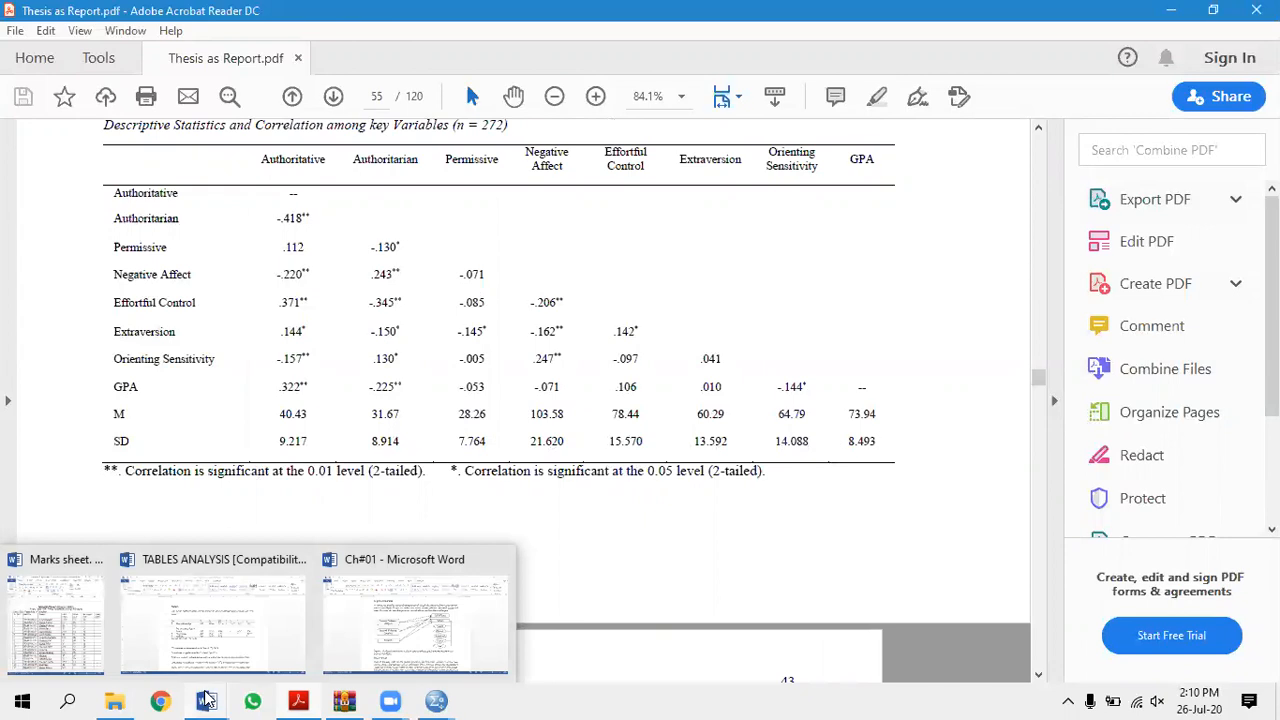
{"action": "left_click", "coordinate": [268, 626]}
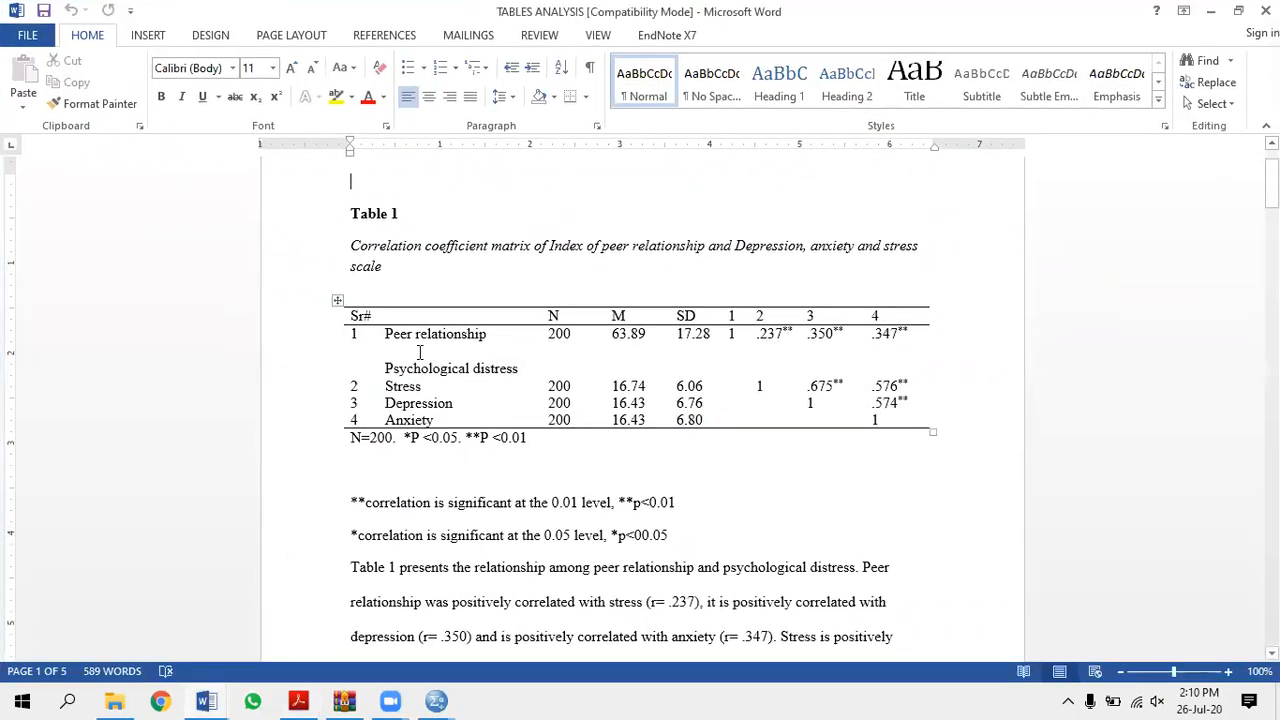
{"action": "scroll", "coordinate": [421, 362], "scroll_direction": "down", "scroll_amount": 1}
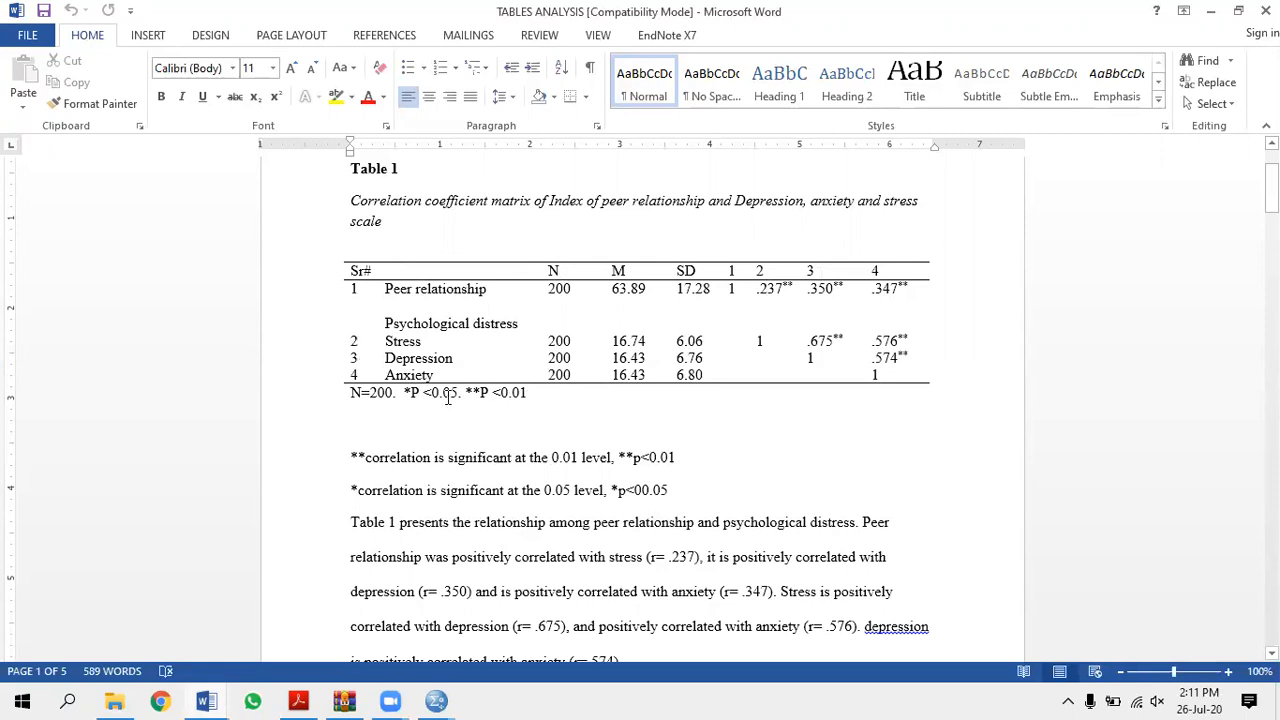
{"action": "scroll", "coordinate": [440, 395], "scroll_direction": "down", "scroll_amount": 2}
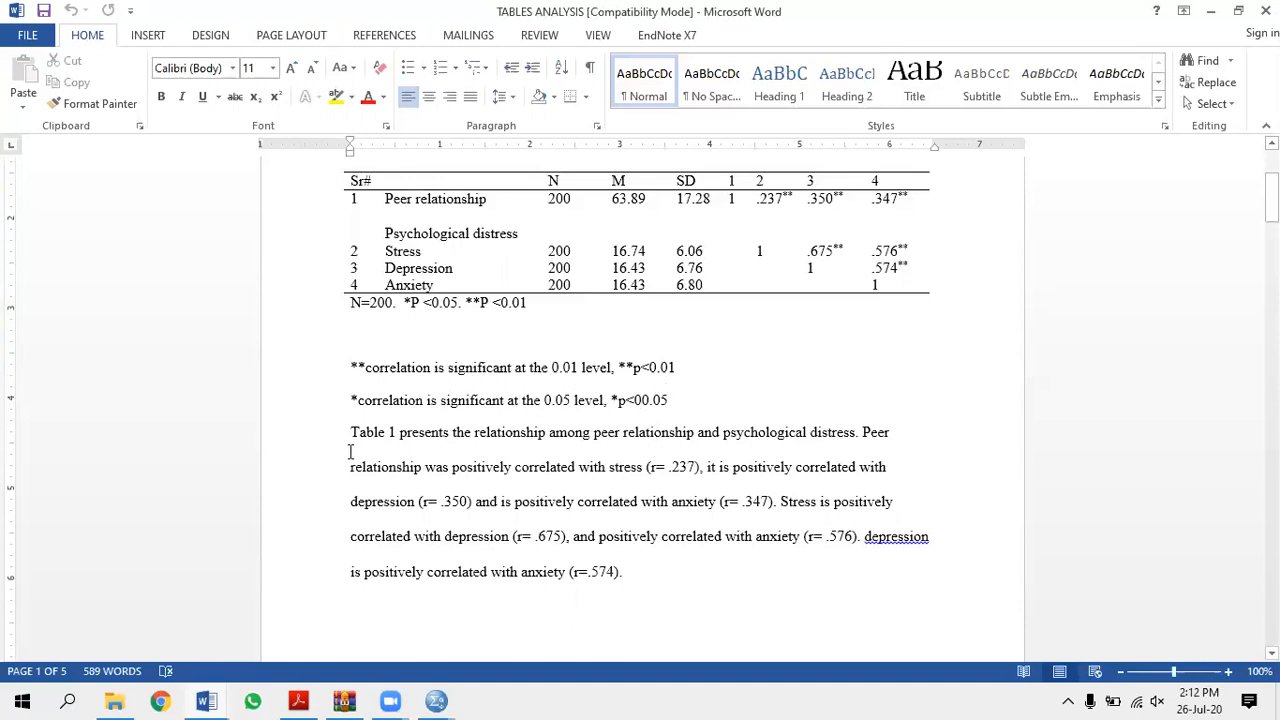
{"action": "scroll", "coordinate": [472, 443], "scroll_direction": "up", "scroll_amount": 1}
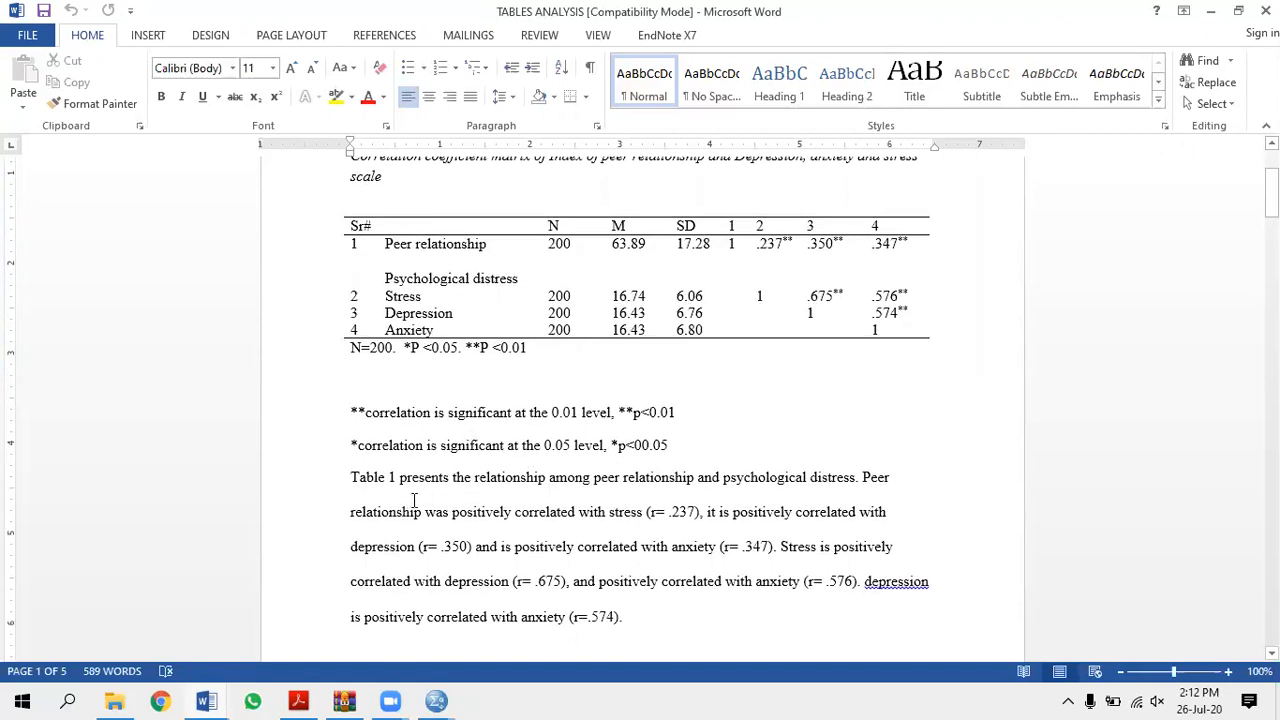
{"action": "scroll", "coordinate": [430, 500], "scroll_direction": "down", "scroll_amount": 1}
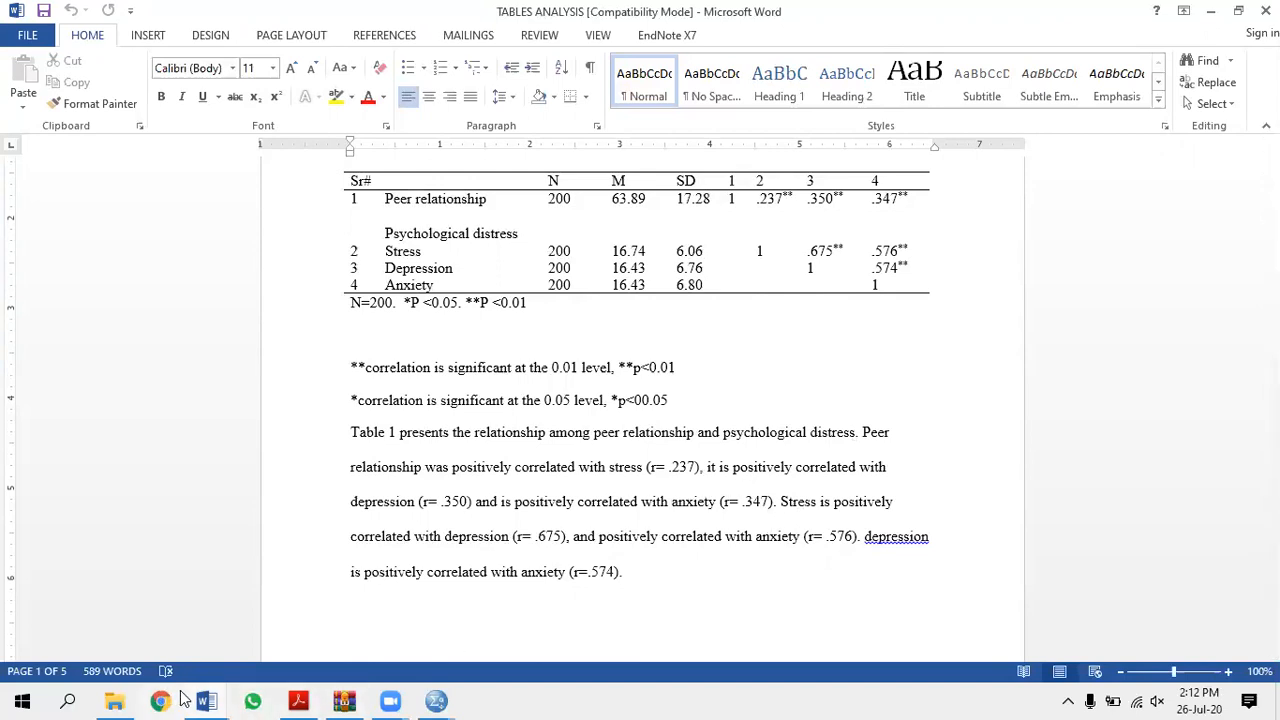
{"action": "mouse_move", "coordinate": [207, 700]}
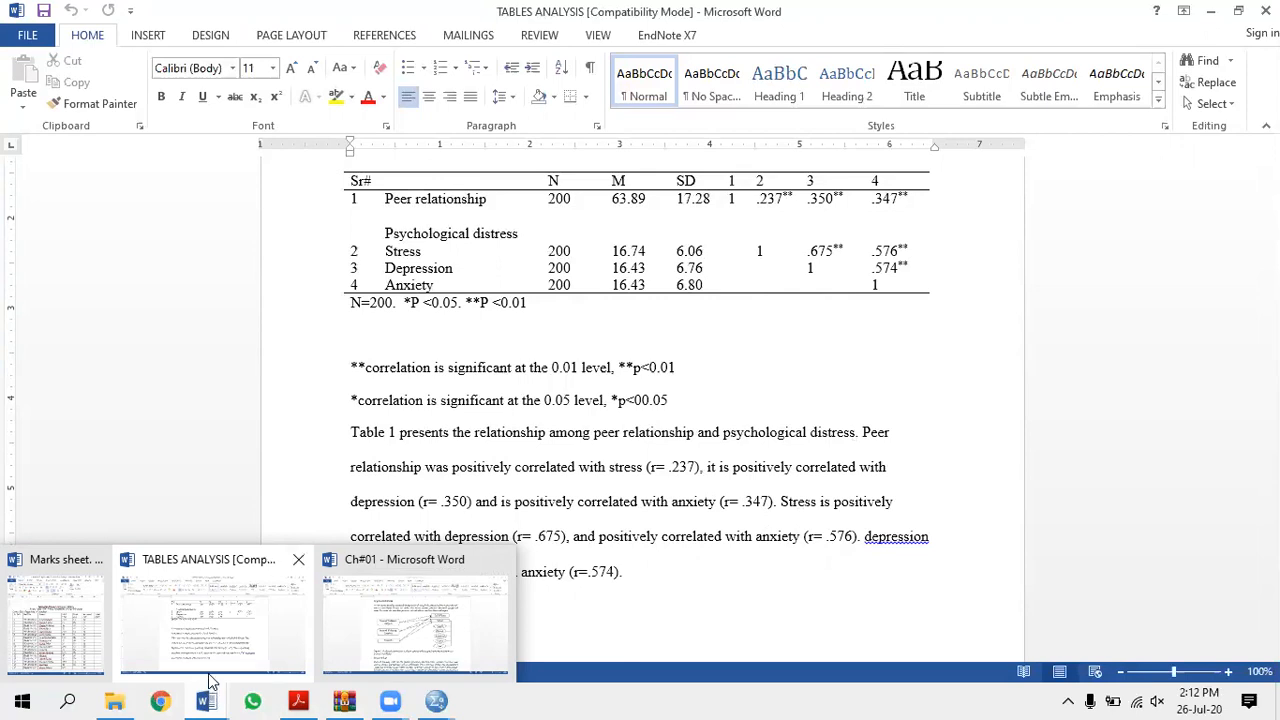
{"action": "left_click", "coordinate": [212, 640]}
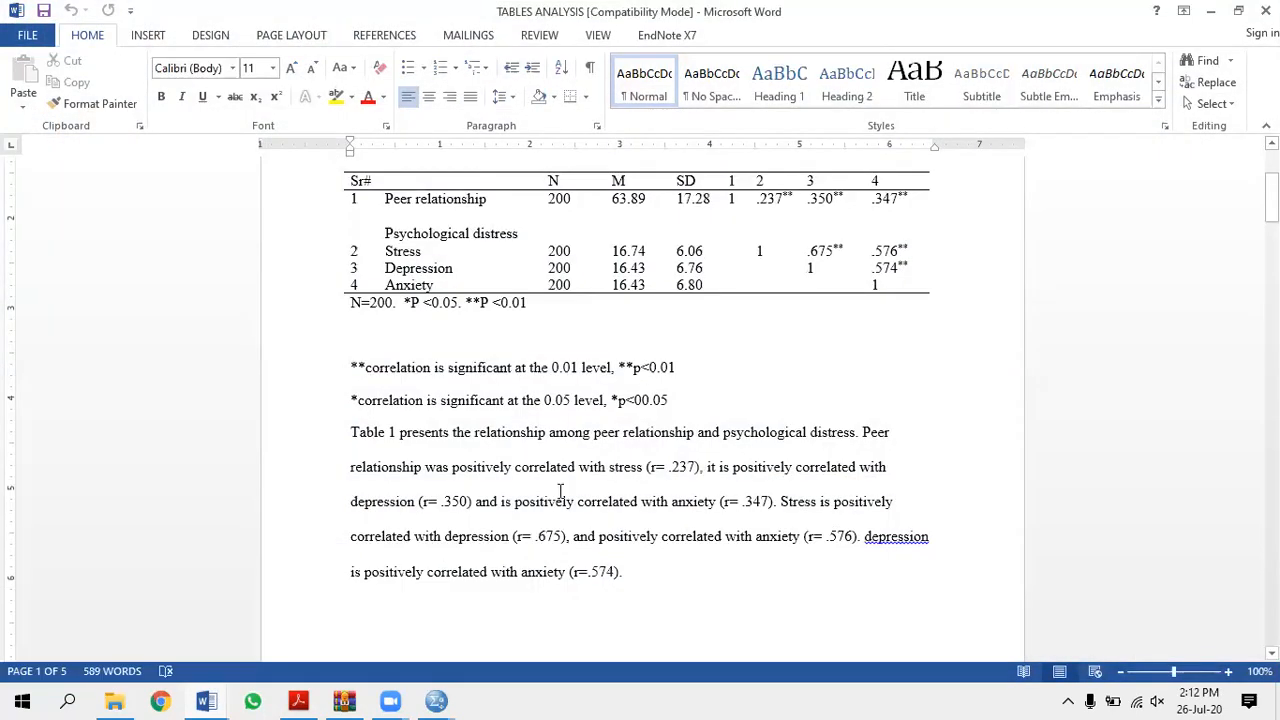
Switch to the Ch#01 document in Word and review the hypothesized model, research gap, objectives and hypotheses.
{"action": "mouse_move", "coordinate": [442, 700]}
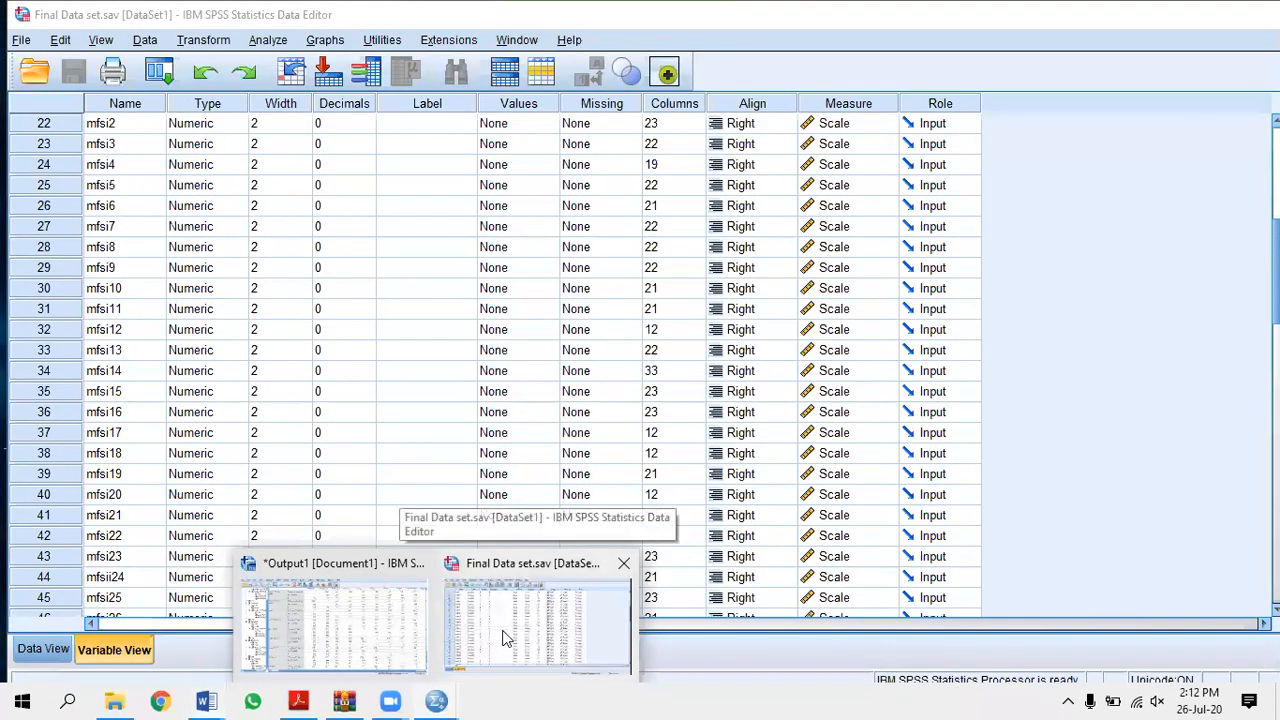
{"action": "left_click", "coordinate": [503, 637]}
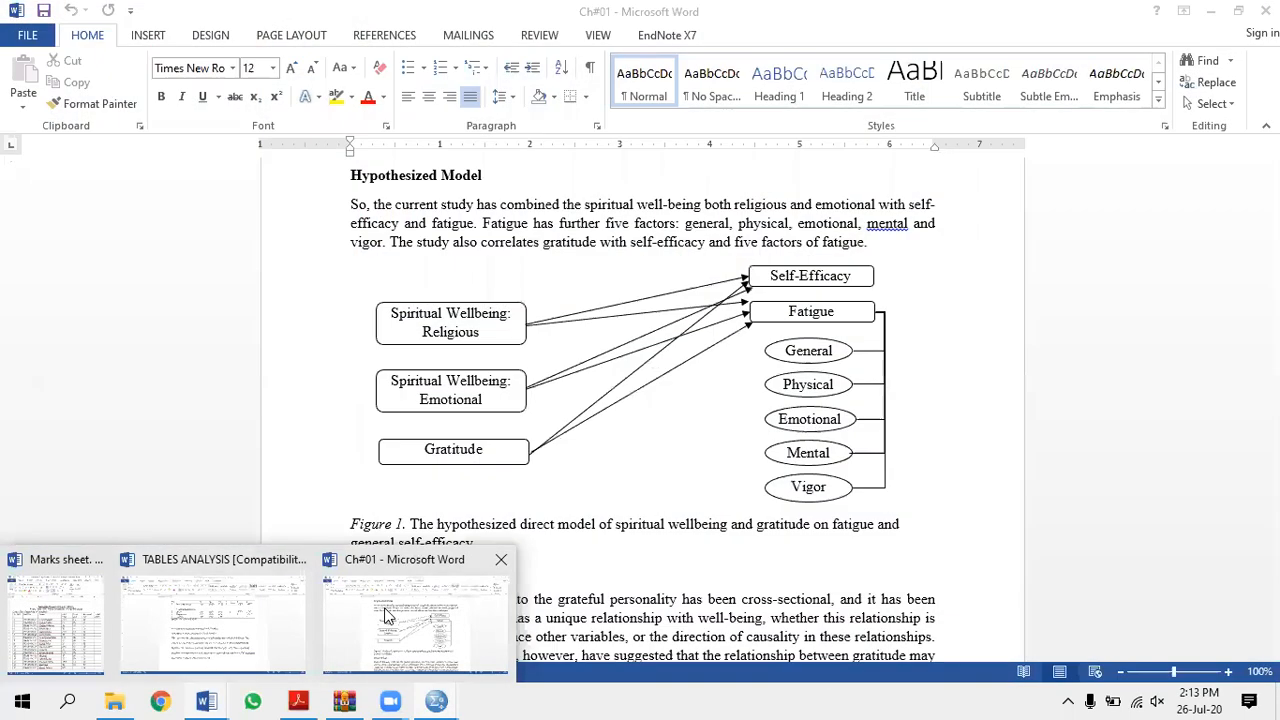
{"action": "left_click", "coordinate": [388, 615]}
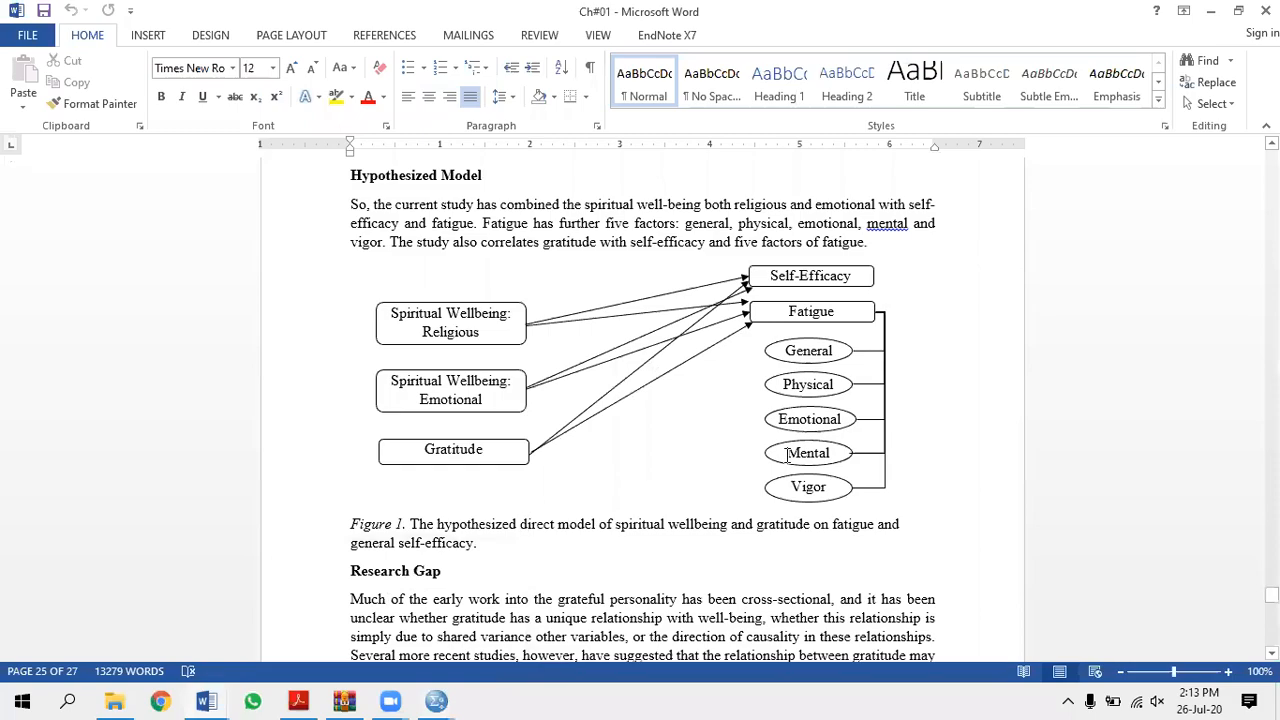
{"action": "scroll", "coordinate": [972, 420], "scroll_direction": "down", "scroll_amount": 15}
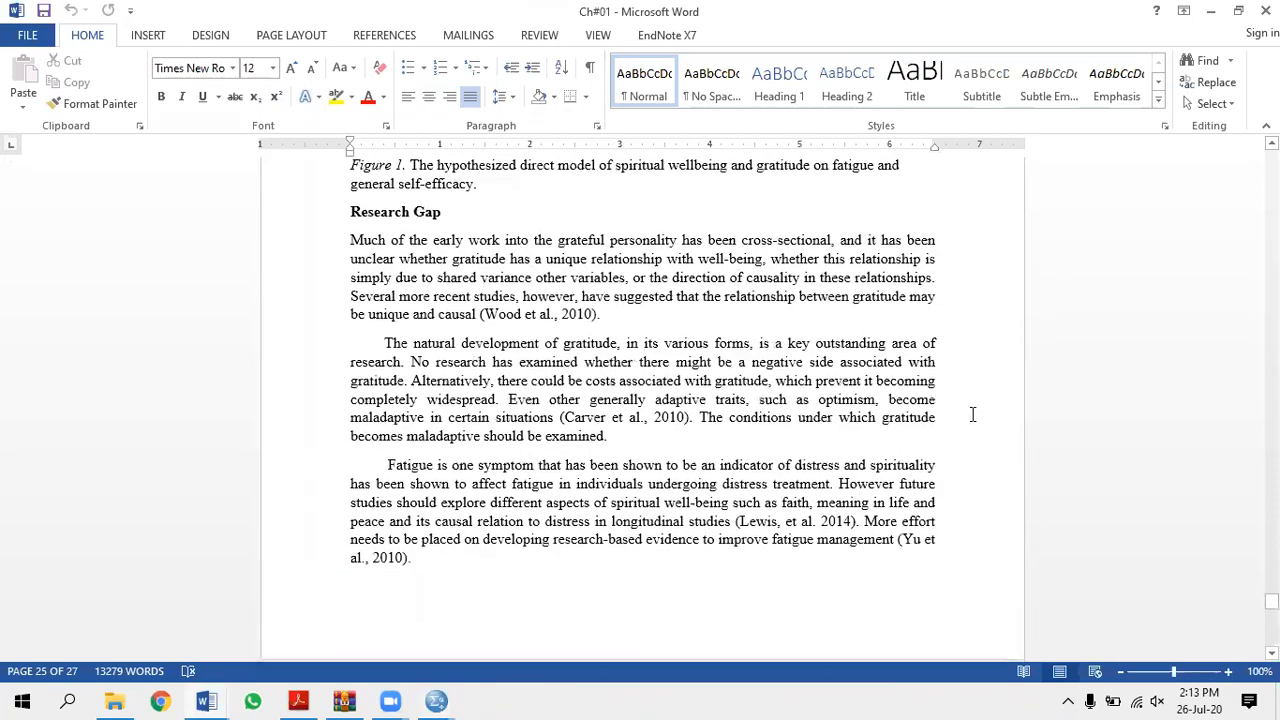
{"action": "scroll", "coordinate": [975, 390], "scroll_direction": "down", "scroll_amount": 12}
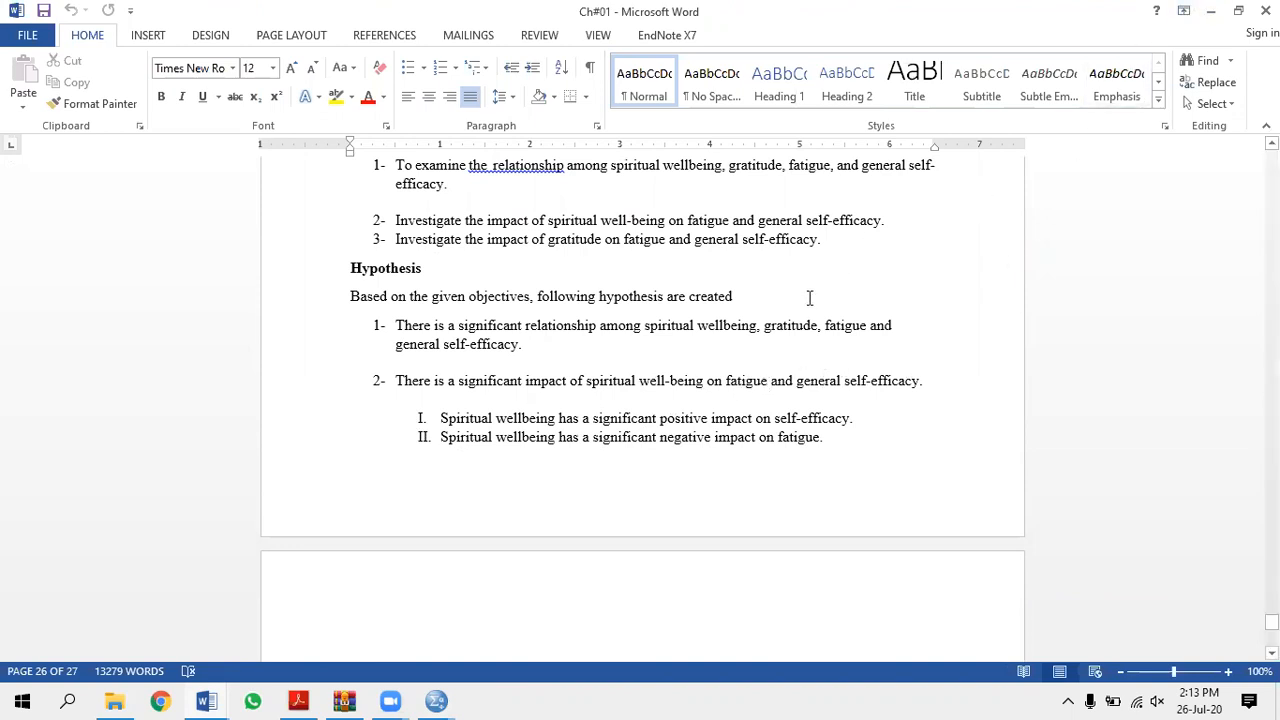
{"action": "scroll", "coordinate": [722, 435], "scroll_direction": "down", "scroll_amount": 3}
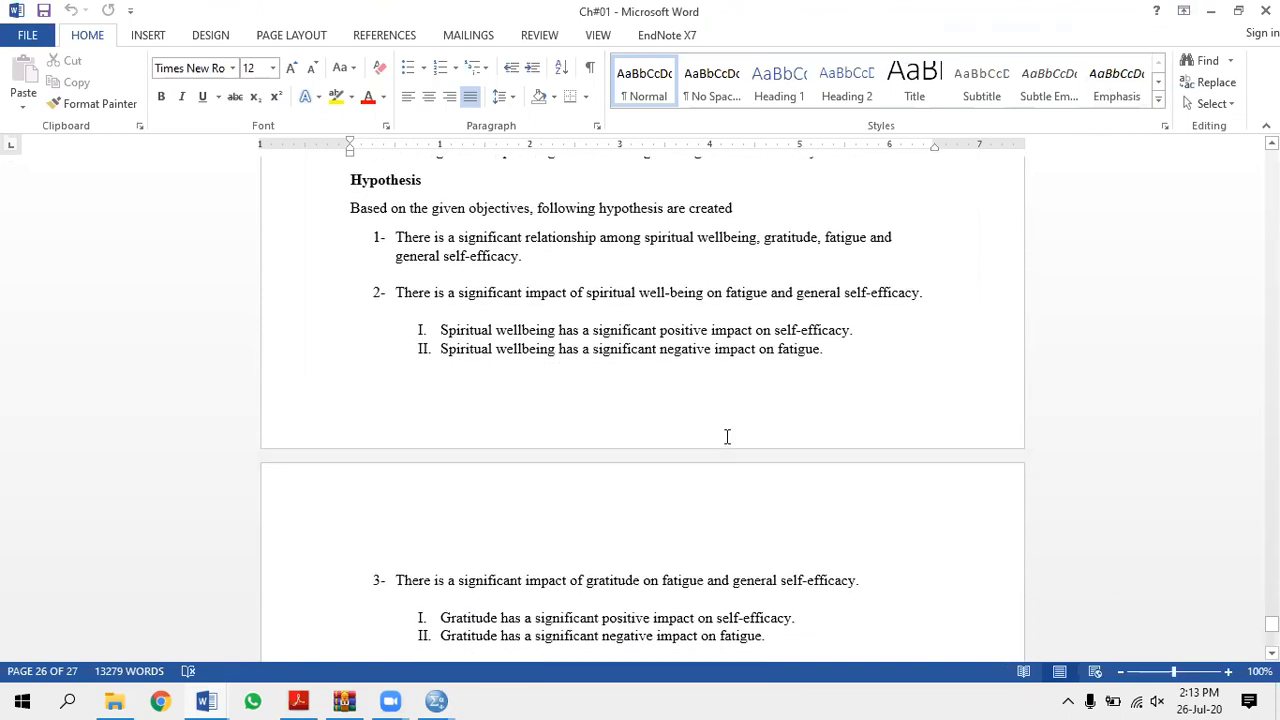
{"action": "scroll", "coordinate": [914, 367], "scroll_direction": "up", "scroll_amount": 20}
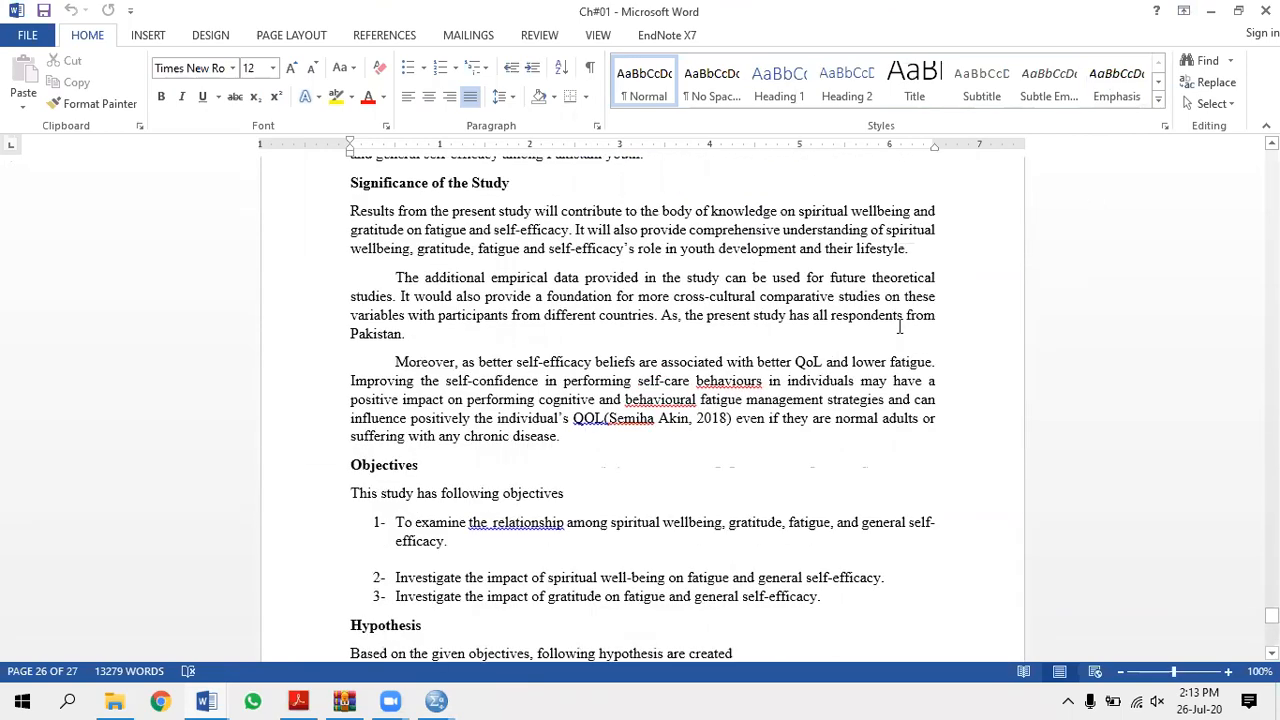
{"action": "scroll", "coordinate": [898, 320], "scroll_direction": "up", "scroll_amount": 10}
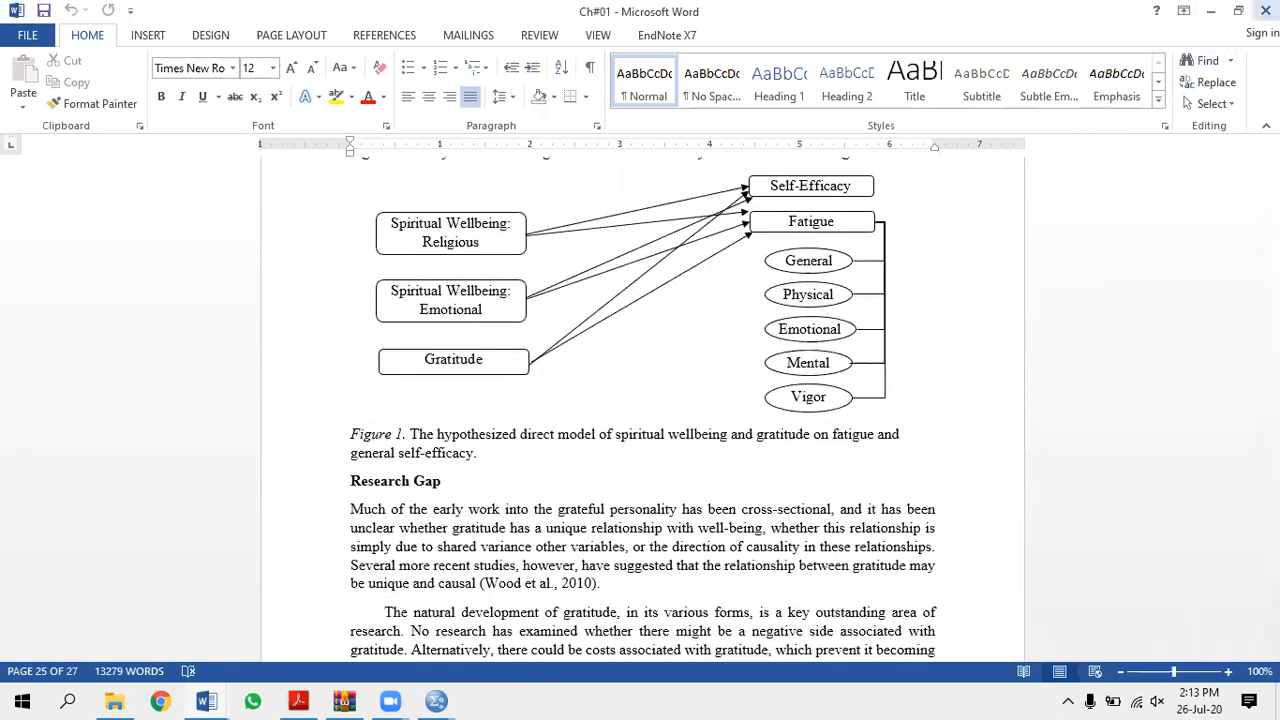
Return to the Final Data set in SPSS and start a linear regression with General Self-Efficacy as the dependent variable.
{"action": "left_click", "coordinate": [1212, 14]}
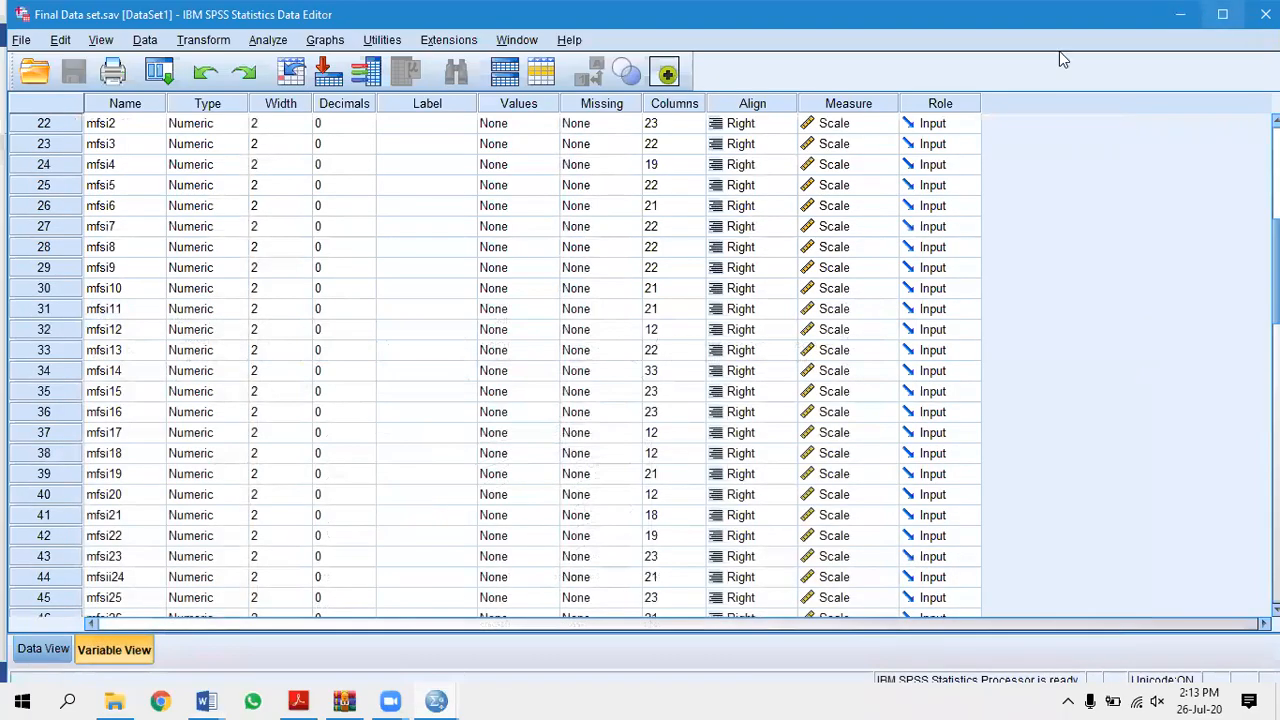
{"action": "left_click", "coordinate": [278, 42]}
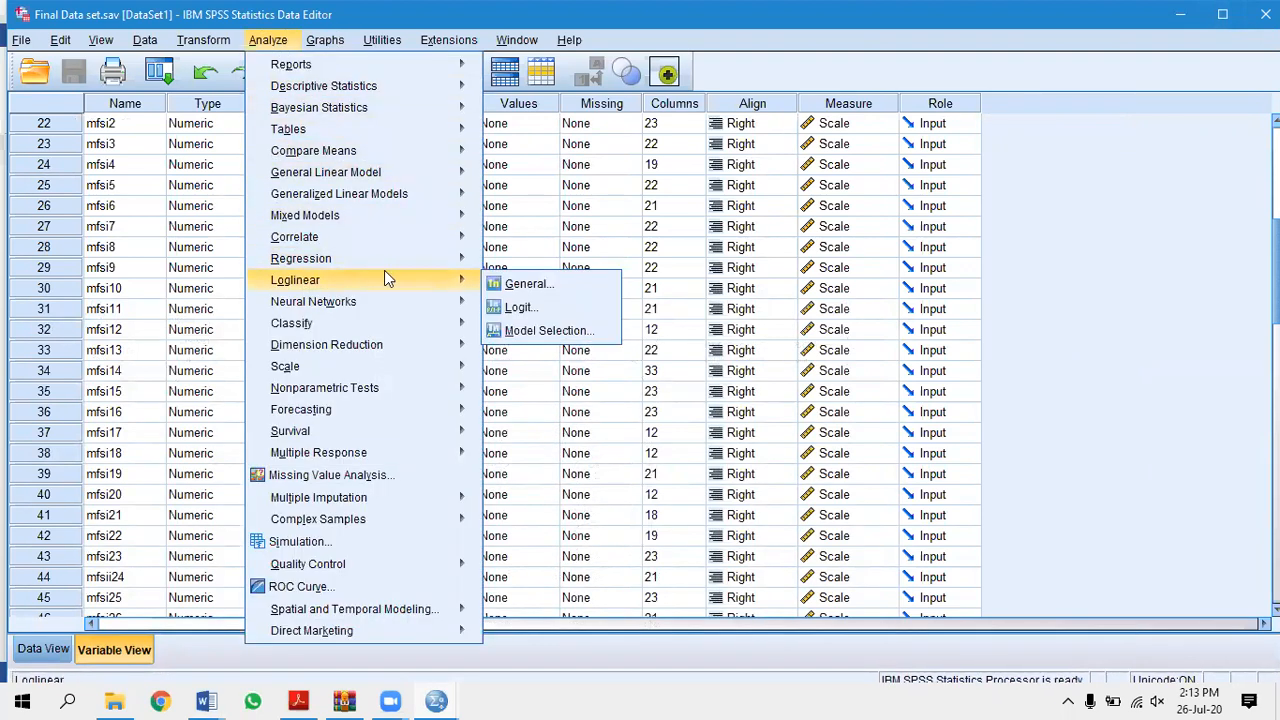
{"action": "mouse_move", "coordinate": [470, 260]}
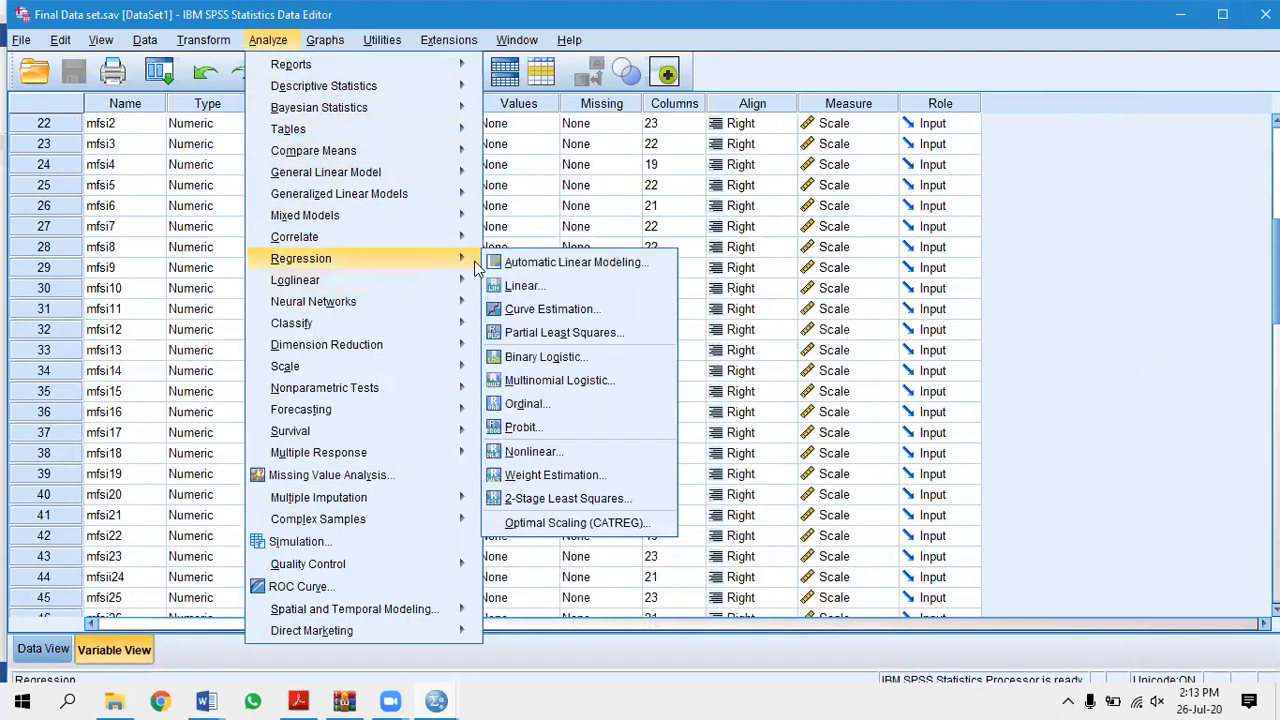
{"action": "left_click", "coordinate": [534, 287]}
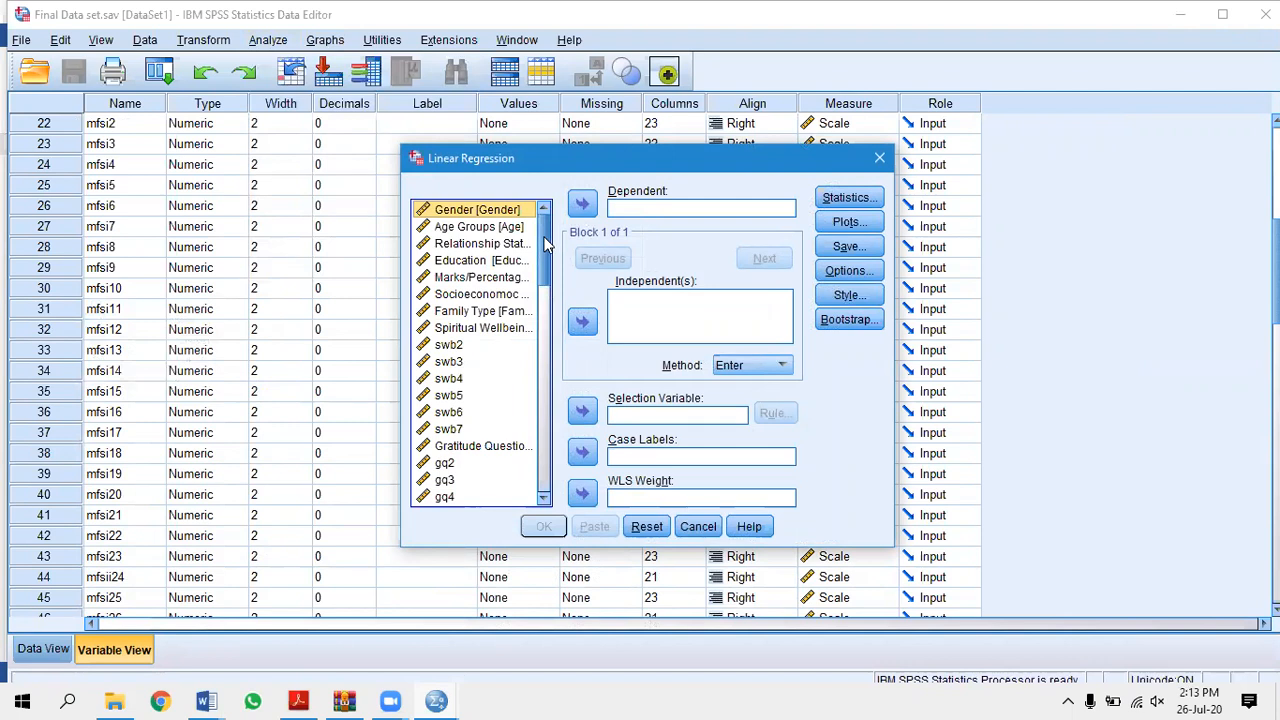
{"action": "left_click_drag", "start_coordinate": [545, 245], "coordinate": [534, 454]}
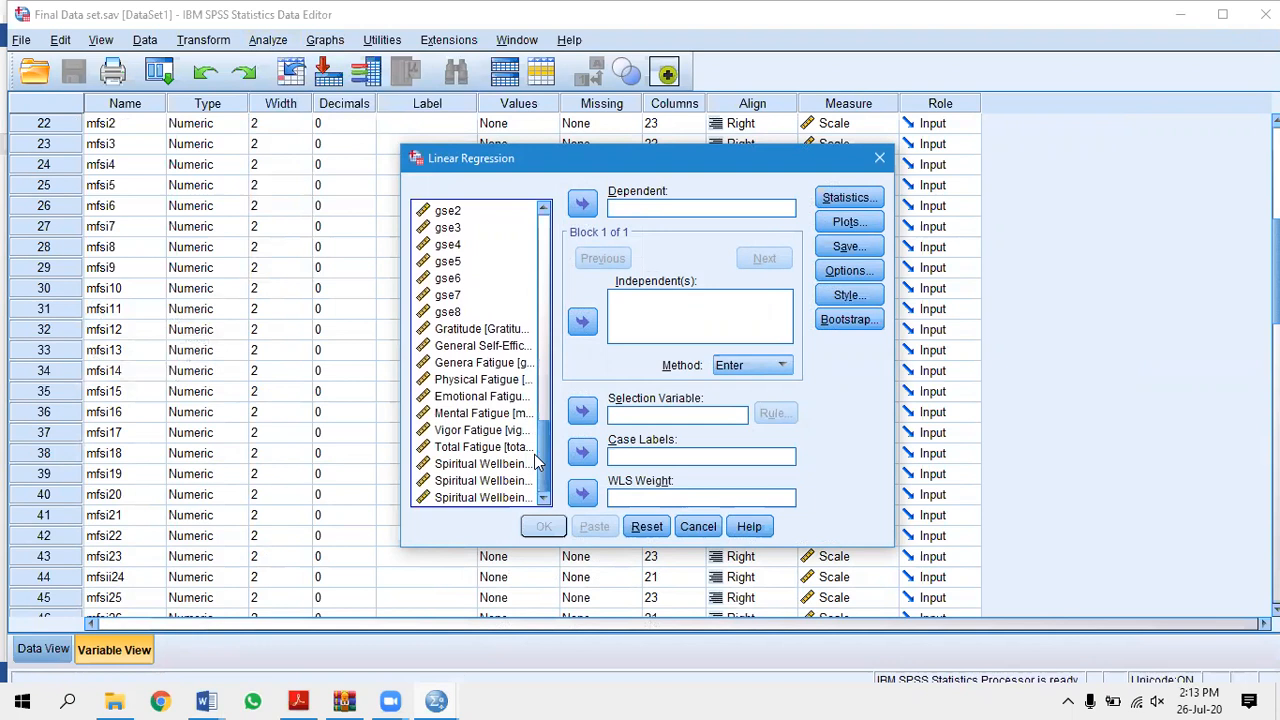
{"action": "left_click", "coordinate": [488, 345]}
{"action": "left_click", "coordinate": [583, 204]}
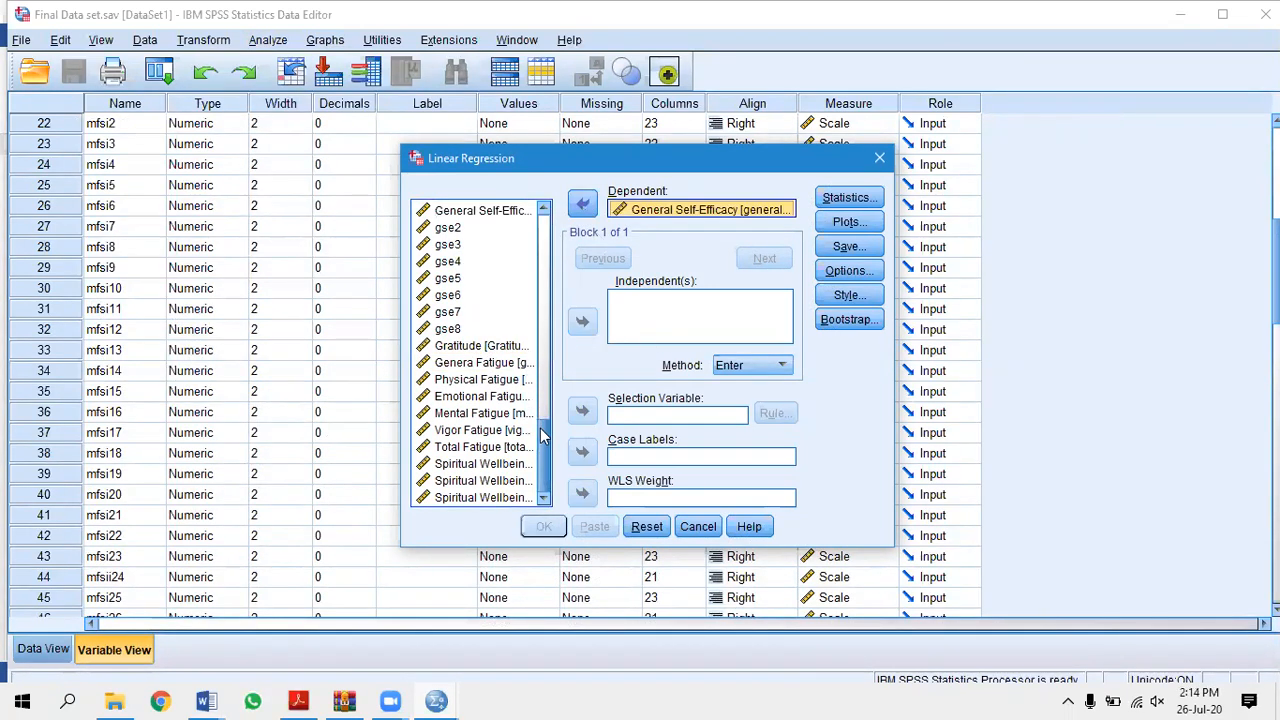
Add Spiritual Wellbeing: Religious, Spiritual Wellbeing: Emotional and Gratitude as independent variables with the Enter method, and run the regression.
{"action": "left_click", "coordinate": [505, 347]}
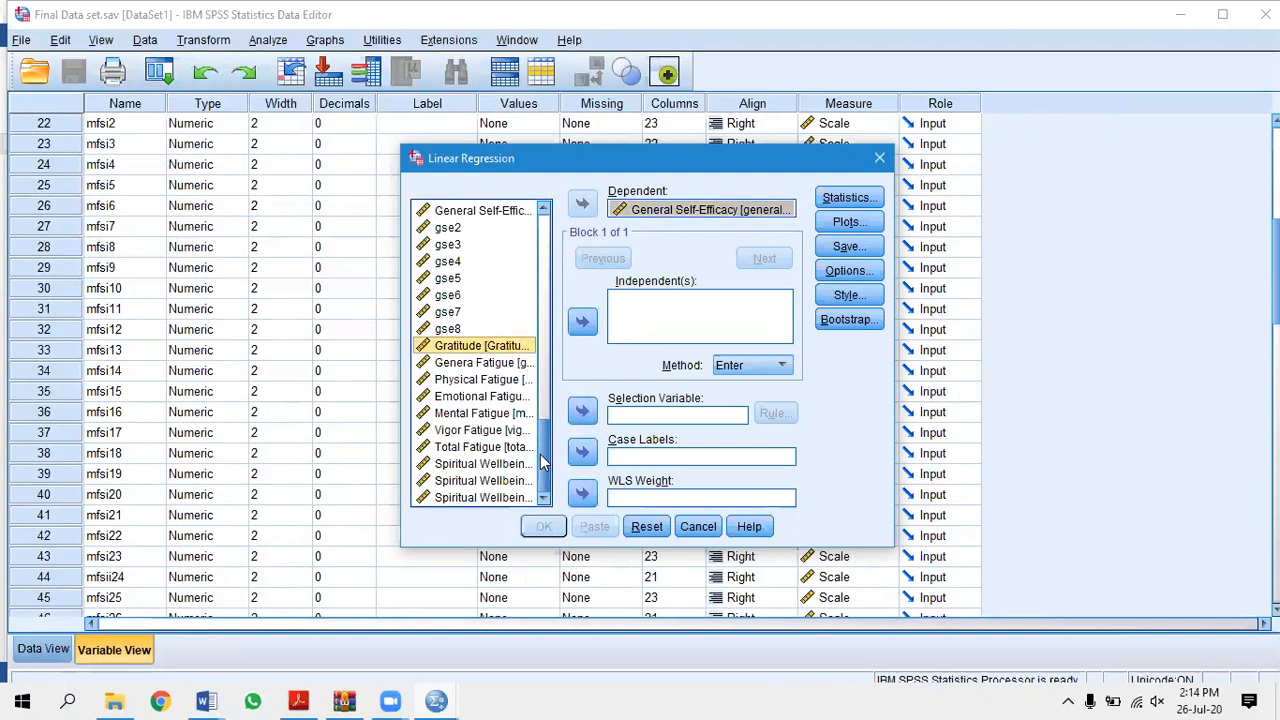
{"action": "left_click", "coordinate": [508, 466]}
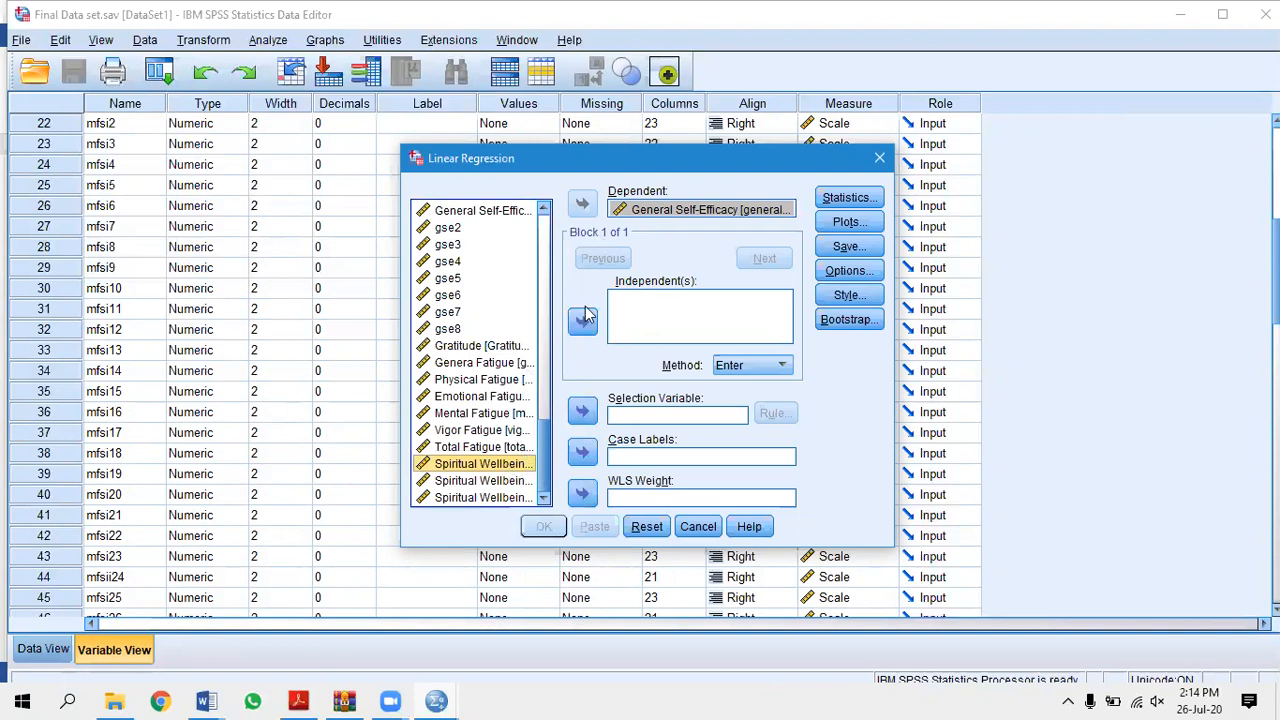
{"action": "left_click", "coordinate": [583, 323]}
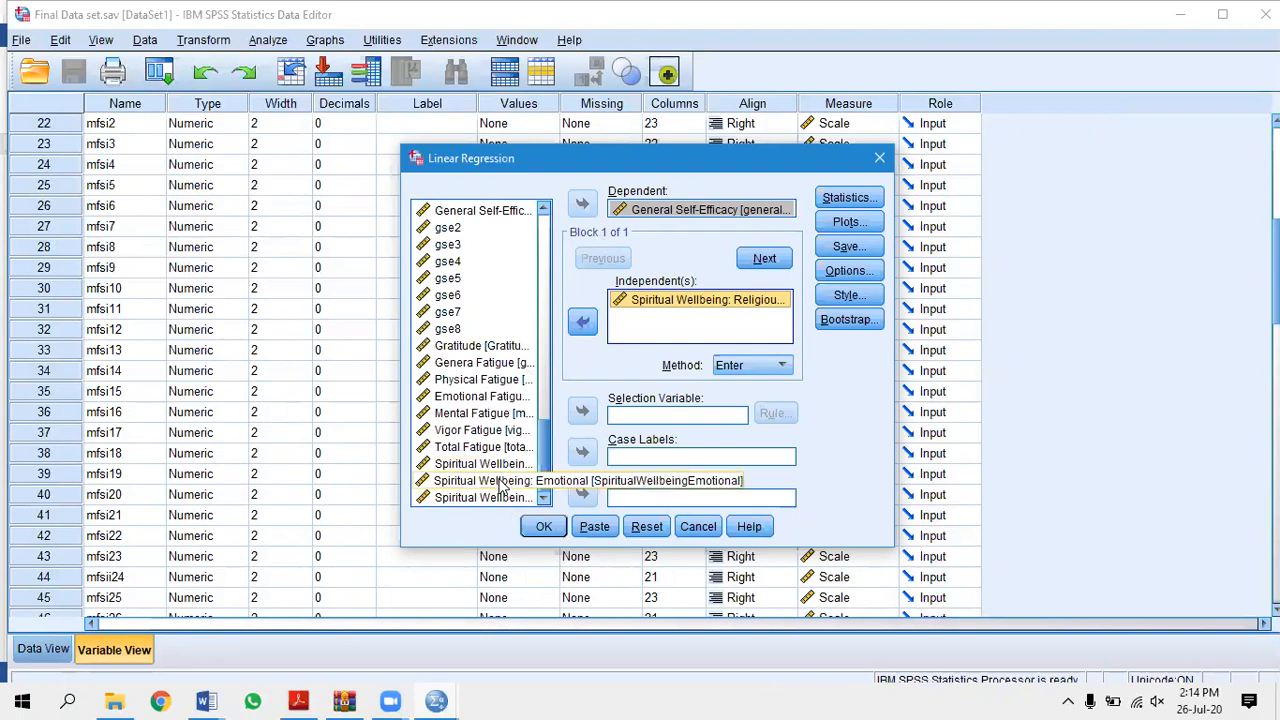
{"action": "left_click", "coordinate": [503, 483]}
{"action": "left_click", "coordinate": [585, 322]}
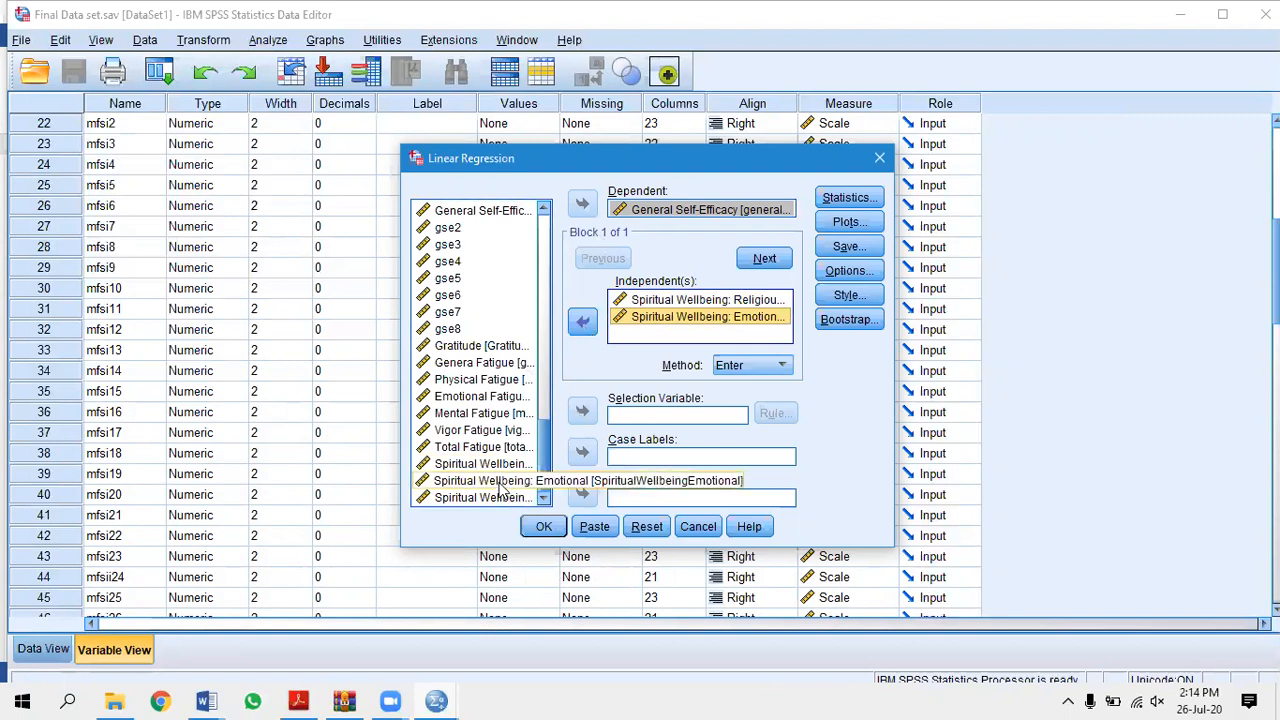
{"action": "left_click", "coordinate": [485, 348]}
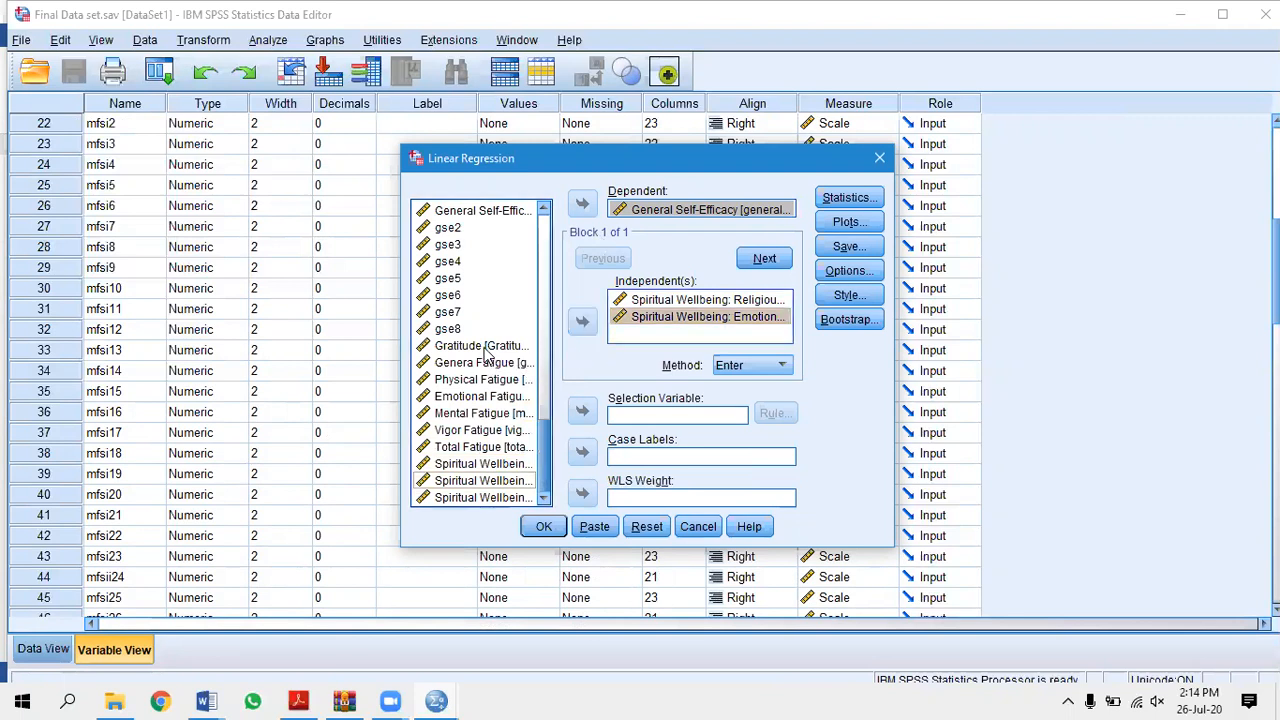
{"action": "left_click", "coordinate": [582, 320]}
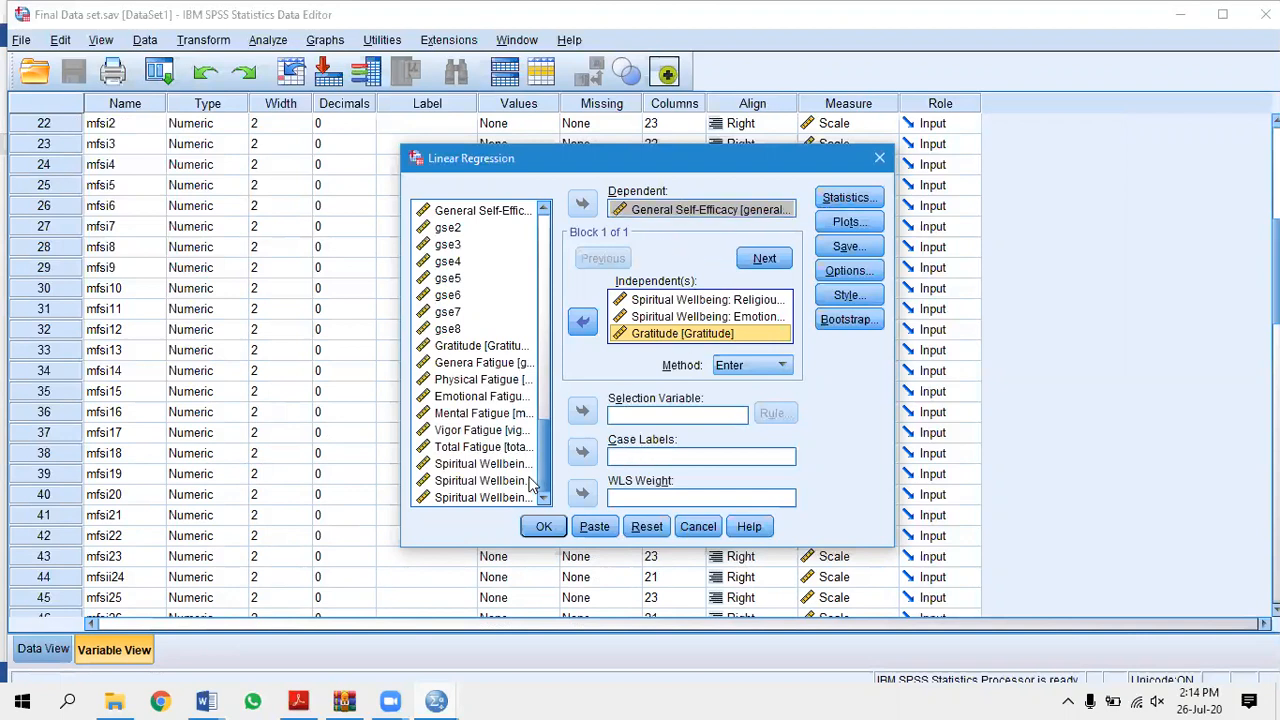
{"action": "left_click", "coordinate": [541, 528]}
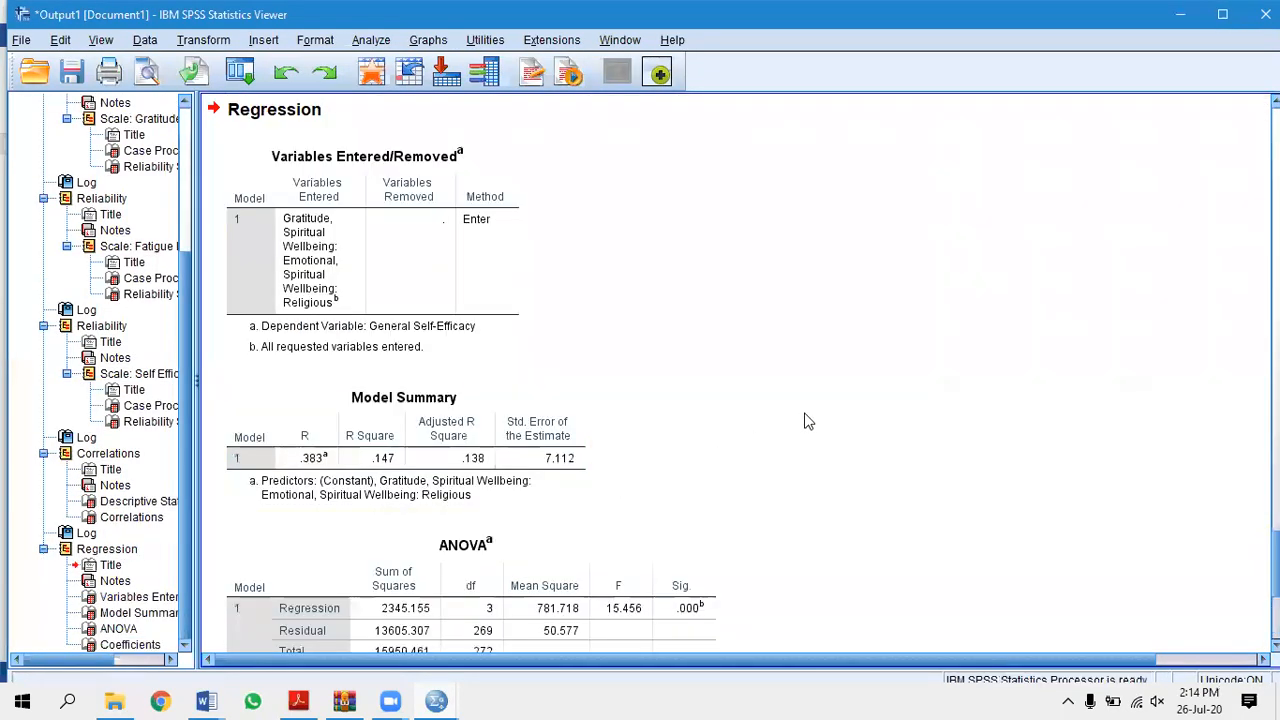
Examine the regression output's Model Summary, ANOVA and Coefficients tables for R Square, F, beta and significance values.
{"action": "scroll", "coordinate": [806, 410], "scroll_direction": "down", "scroll_amount": 5}
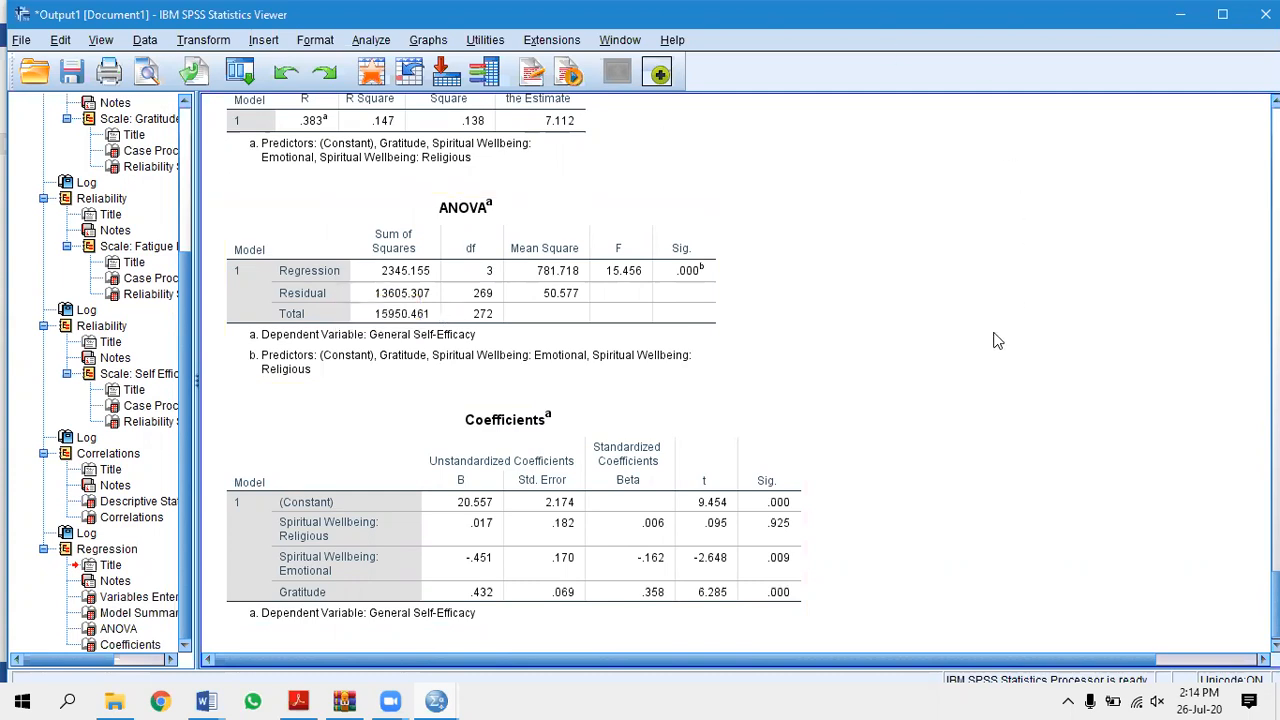
{"action": "scroll", "coordinate": [995, 340], "scroll_direction": "down", "scroll_amount": 1}
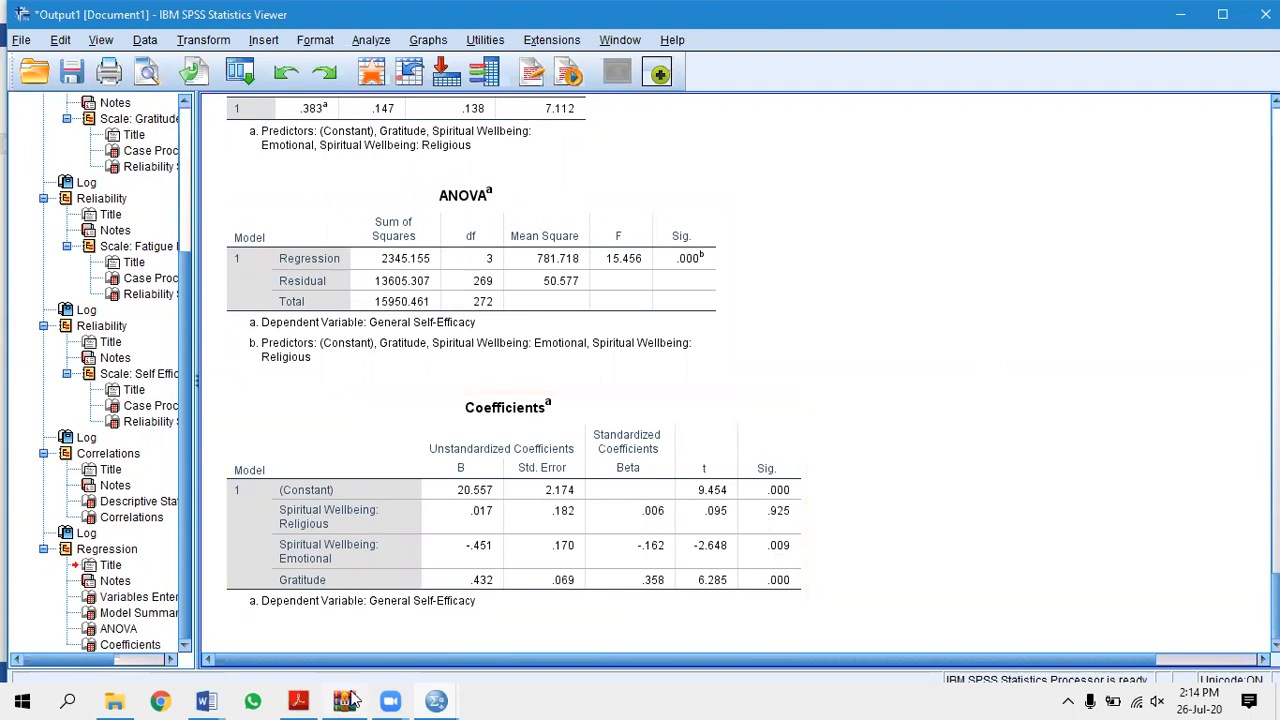
{"action": "mouse_move", "coordinate": [351, 698]}
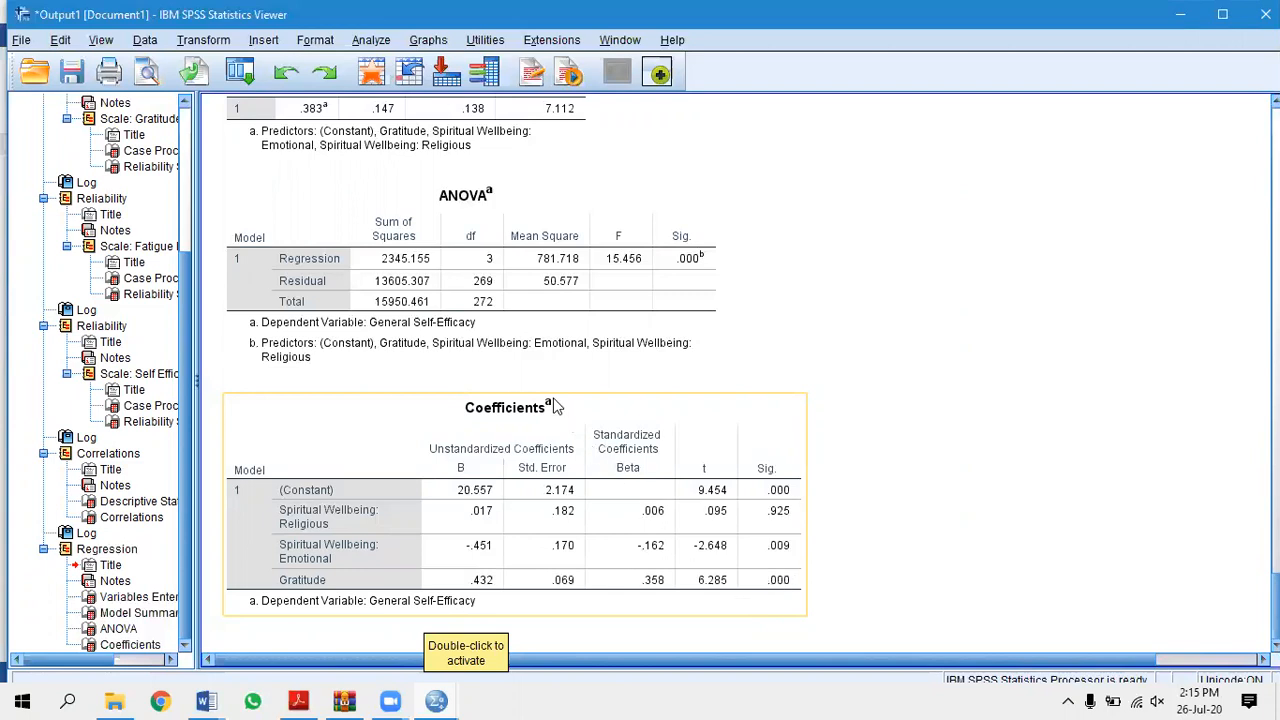
{"action": "scroll", "coordinate": [558, 405], "scroll_direction": "up", "scroll_amount": 3}
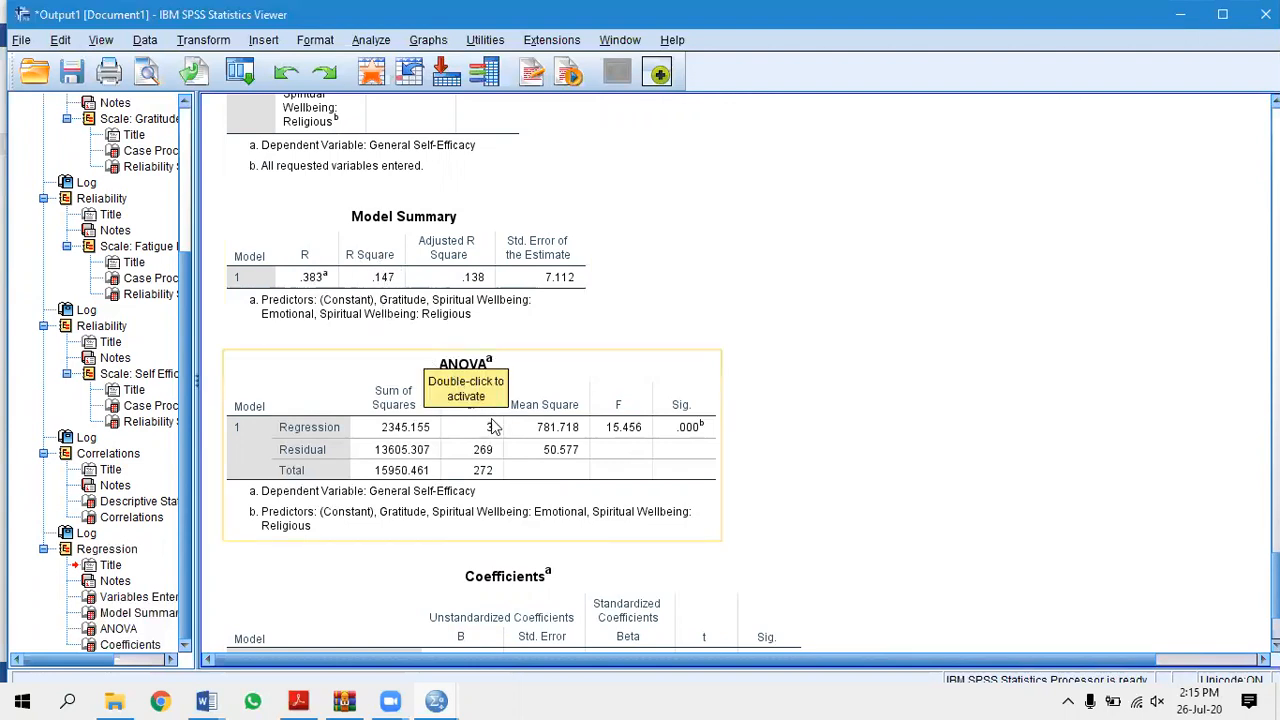
{"action": "scroll", "coordinate": [493, 426], "scroll_direction": "down", "scroll_amount": 3}
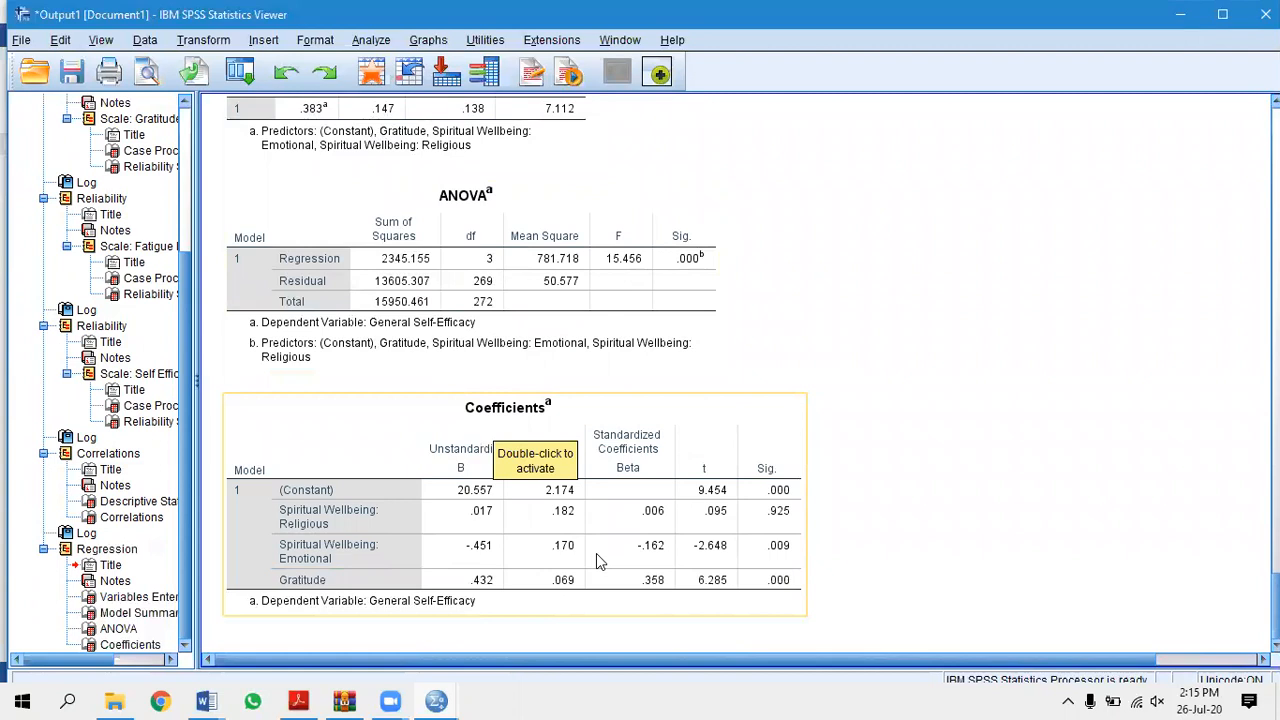
Switch to the TABLES ANALYSIS document in Word and read how the Table 5 linear regression is reported and interpreted.
{"action": "mouse_move", "coordinate": [208, 700]}
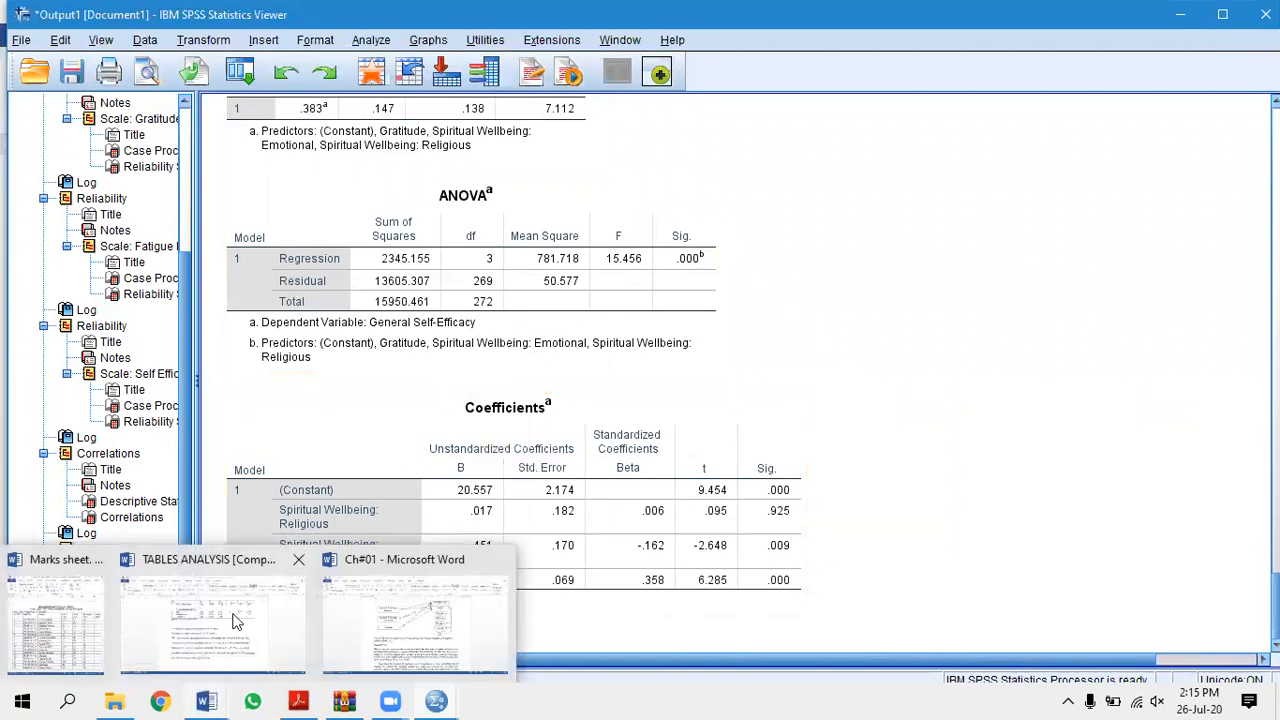
{"action": "left_click", "coordinate": [233, 621]}
{"action": "scroll", "coordinate": [946, 343], "scroll_direction": "down", "scroll_amount": 10}
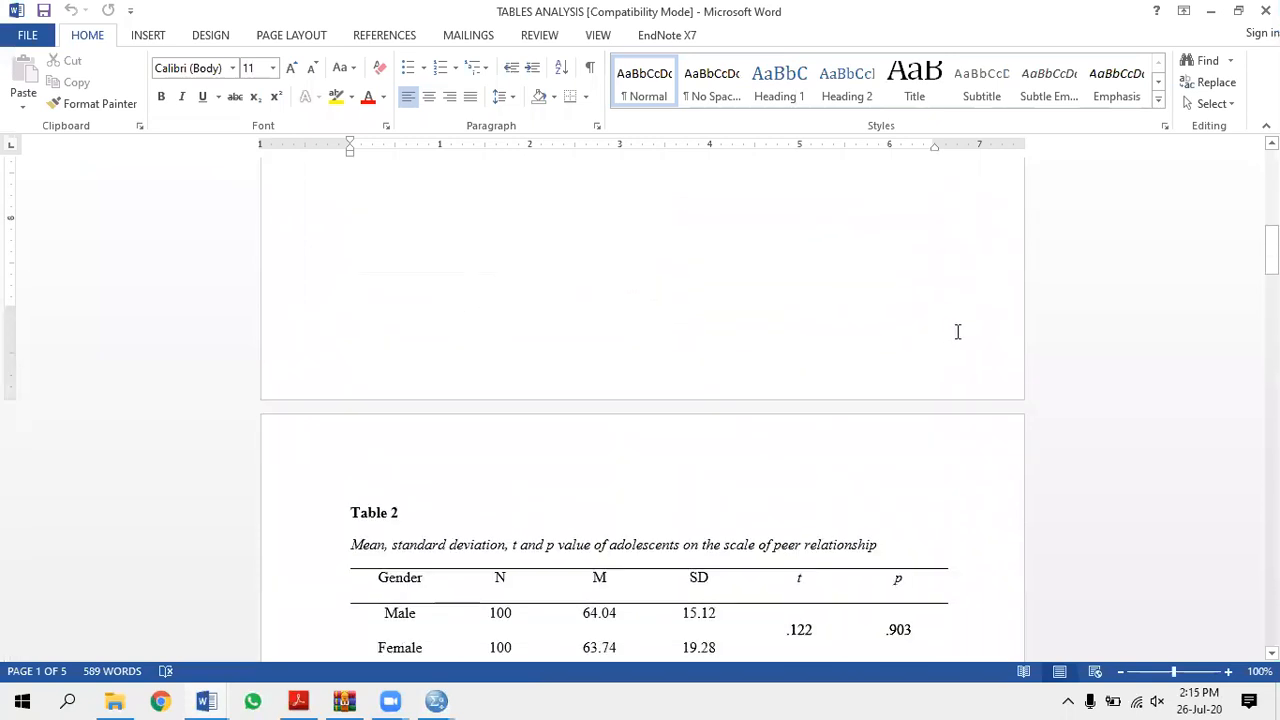
{"action": "scroll", "coordinate": [960, 331], "scroll_direction": "down", "scroll_amount": 8}
{"action": "scroll", "coordinate": [963, 328], "scroll_direction": "down", "scroll_amount": 10}
{"action": "scroll", "coordinate": [968, 318], "scroll_direction": "down", "scroll_amount": 10}
{"action": "scroll", "coordinate": [974, 309], "scroll_direction": "down", "scroll_amount": 10}
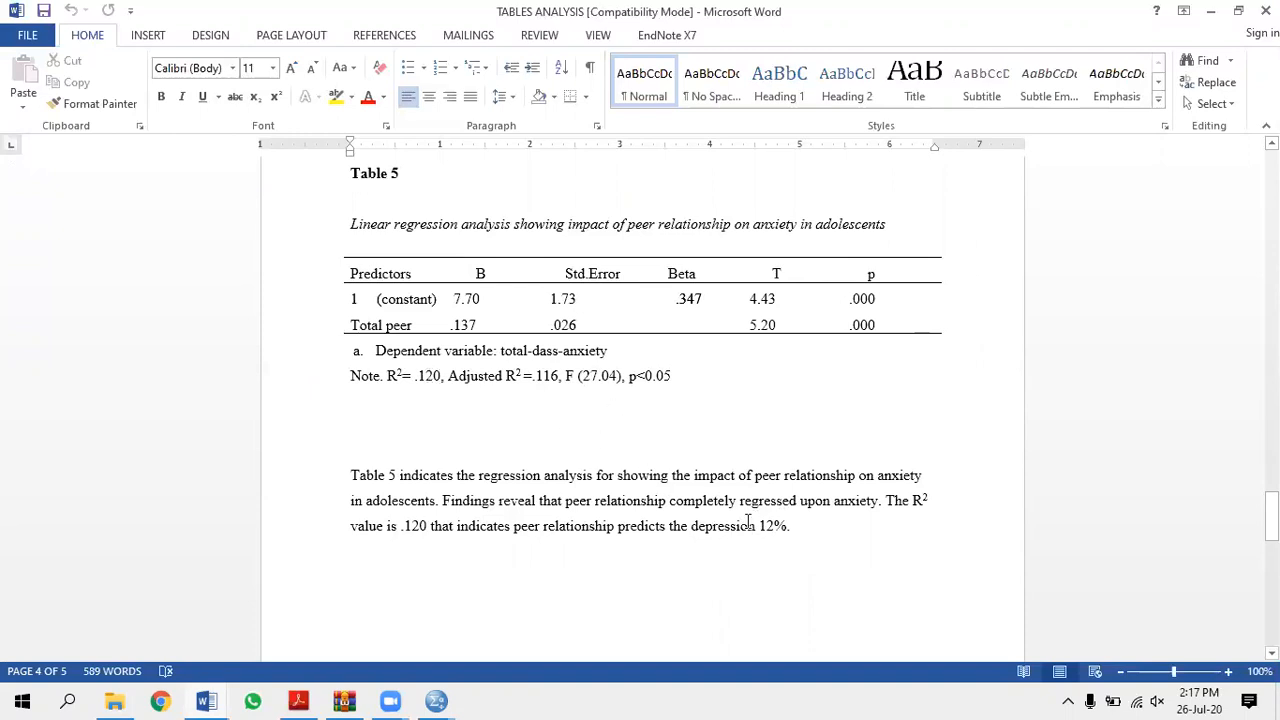
{"action": "scroll", "coordinate": [750, 510], "scroll_direction": "down", "scroll_amount": 10}
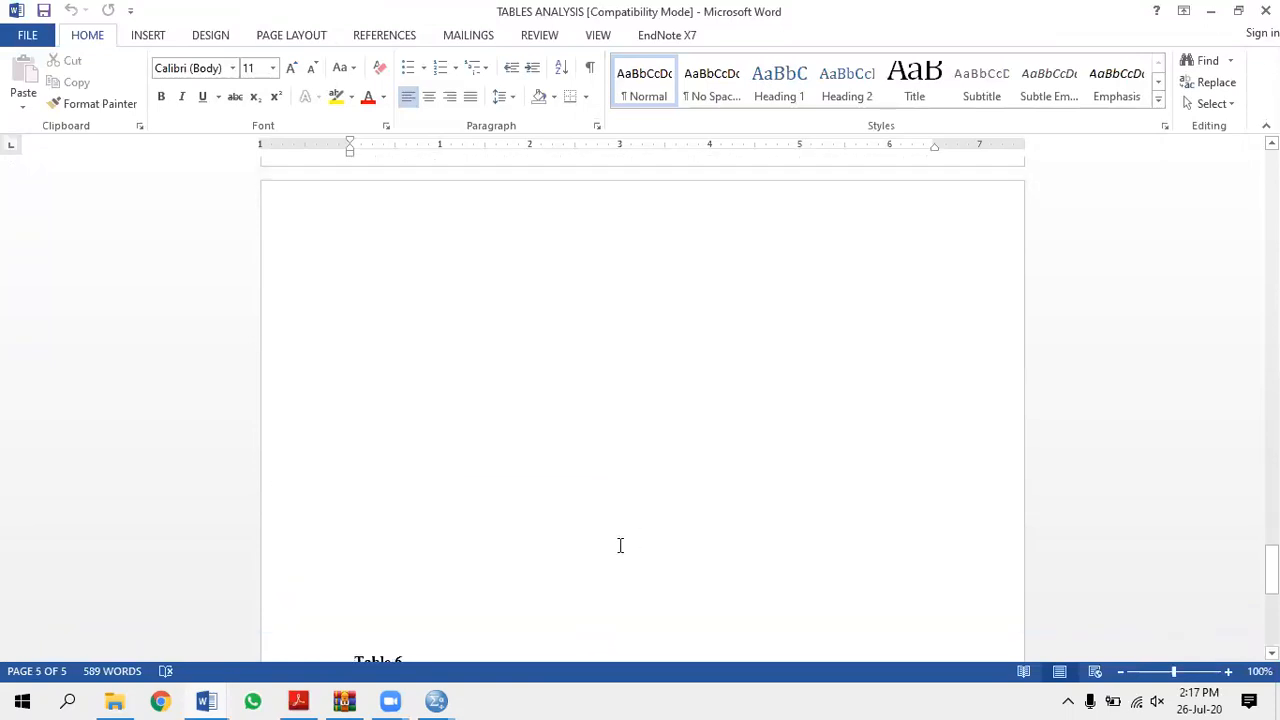
Switch to Thesis as Report.pdf in Acrobat Reader and study the Table 9 multiple regression layout and its note.
{"action": "mouse_move", "coordinate": [306, 700]}
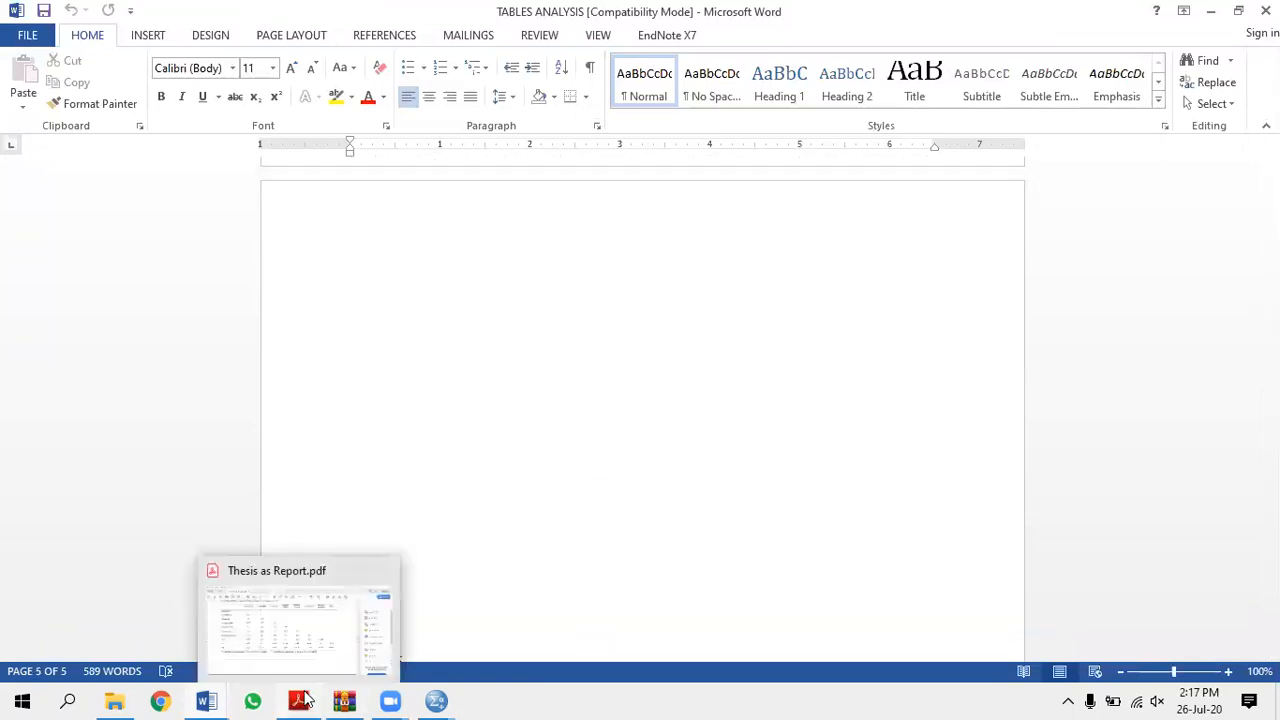
{"action": "left_click", "coordinate": [297, 646]}
{"action": "scroll", "coordinate": [540, 515], "scroll_direction": "down", "scroll_amount": 8}
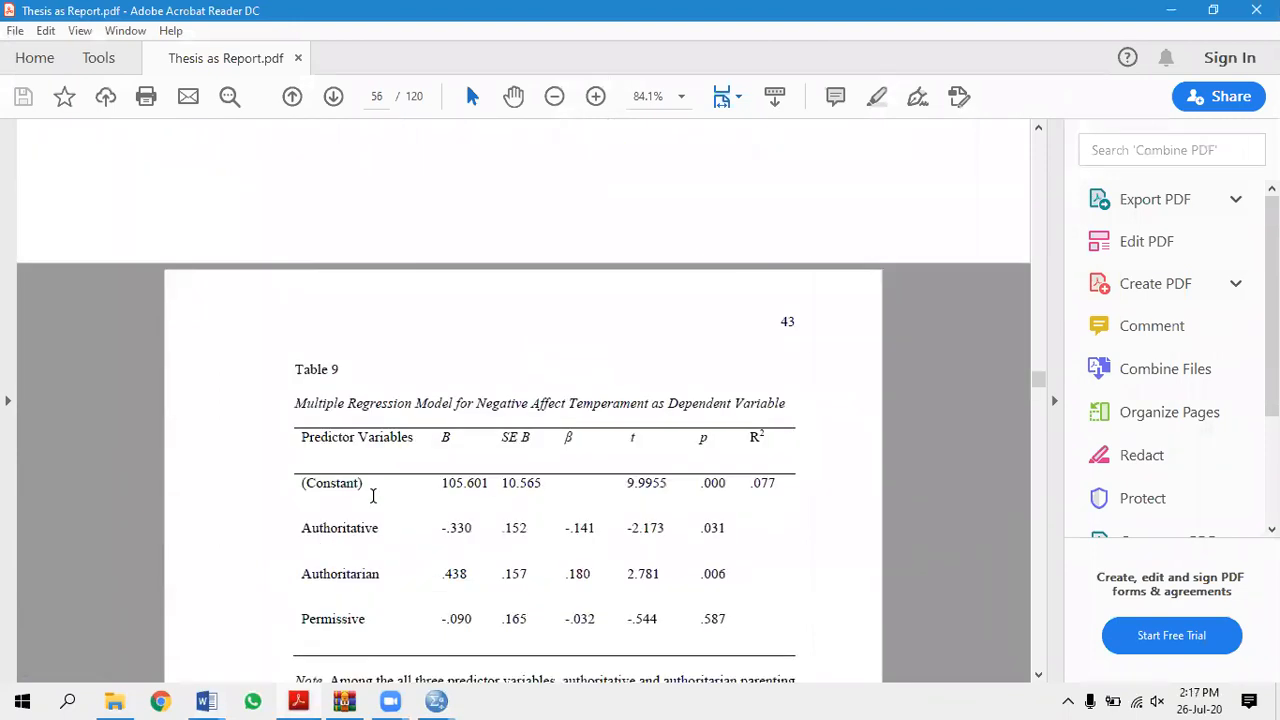
{"action": "scroll", "coordinate": [383, 456], "scroll_direction": "down", "scroll_amount": 2}
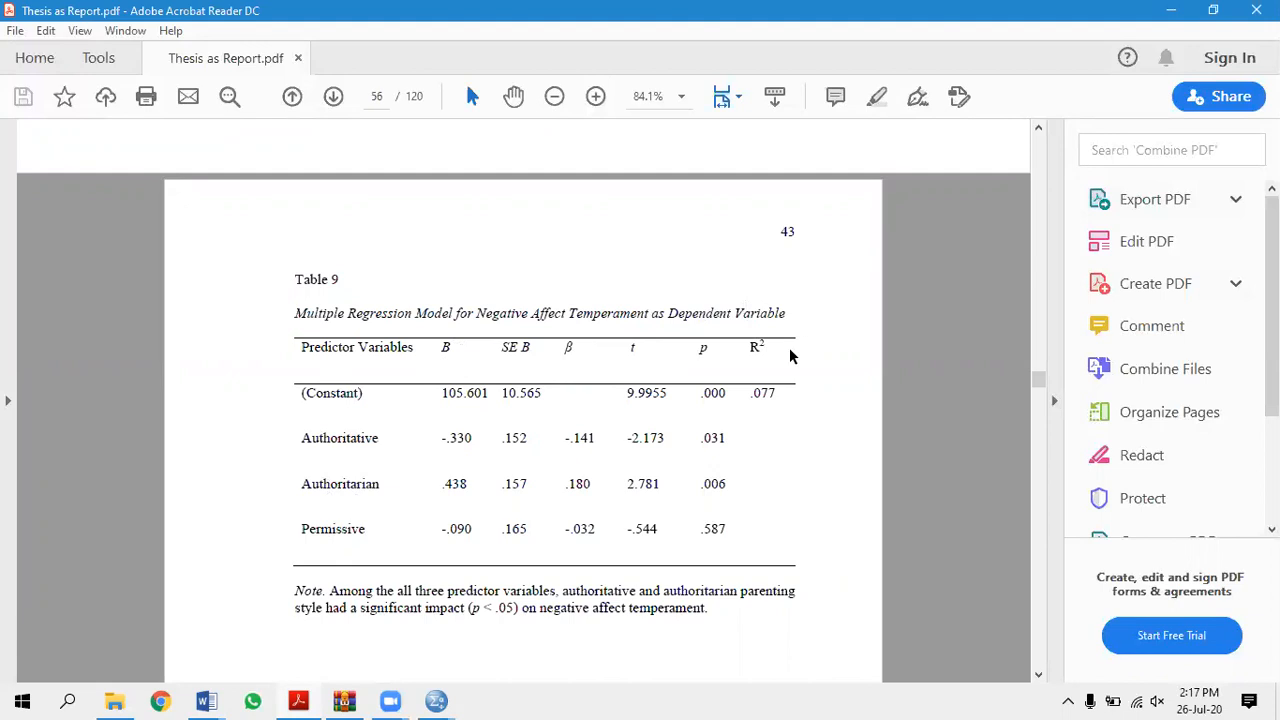
{"action": "scroll", "coordinate": [790, 356], "scroll_direction": "down", "scroll_amount": 1}
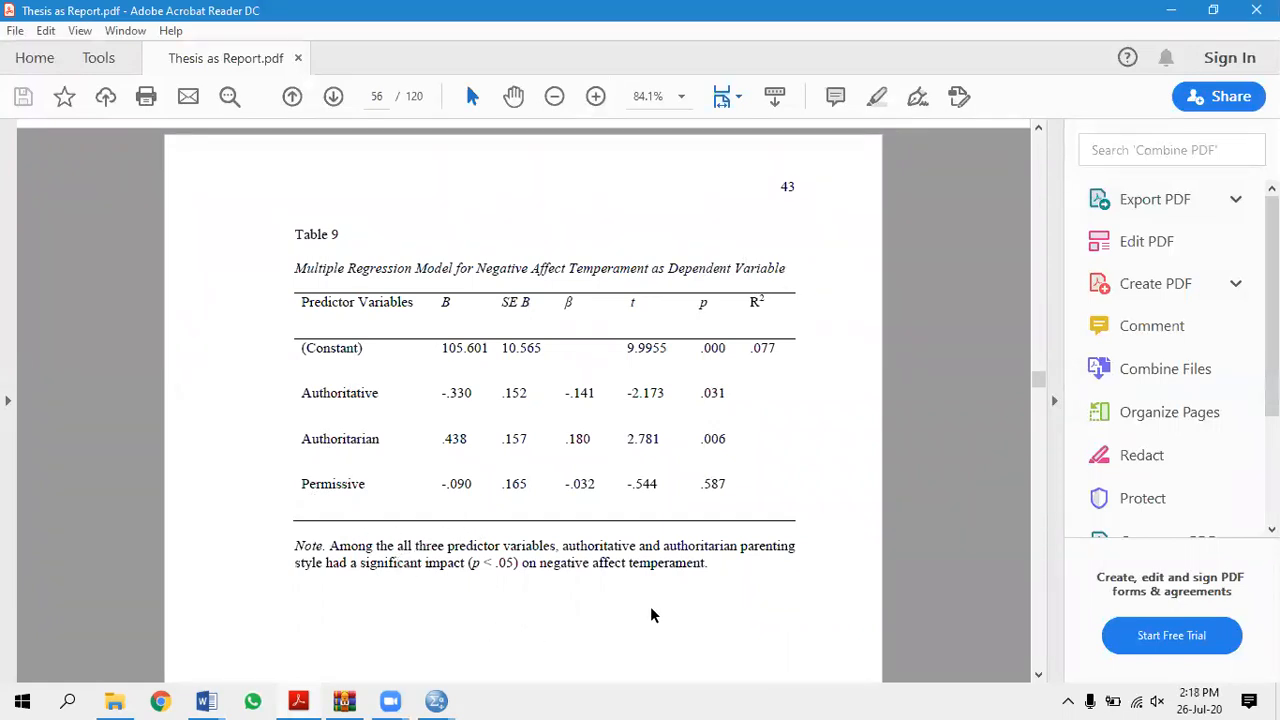
{"action": "scroll", "coordinate": [734, 563], "scroll_direction": "down", "scroll_amount": 3}
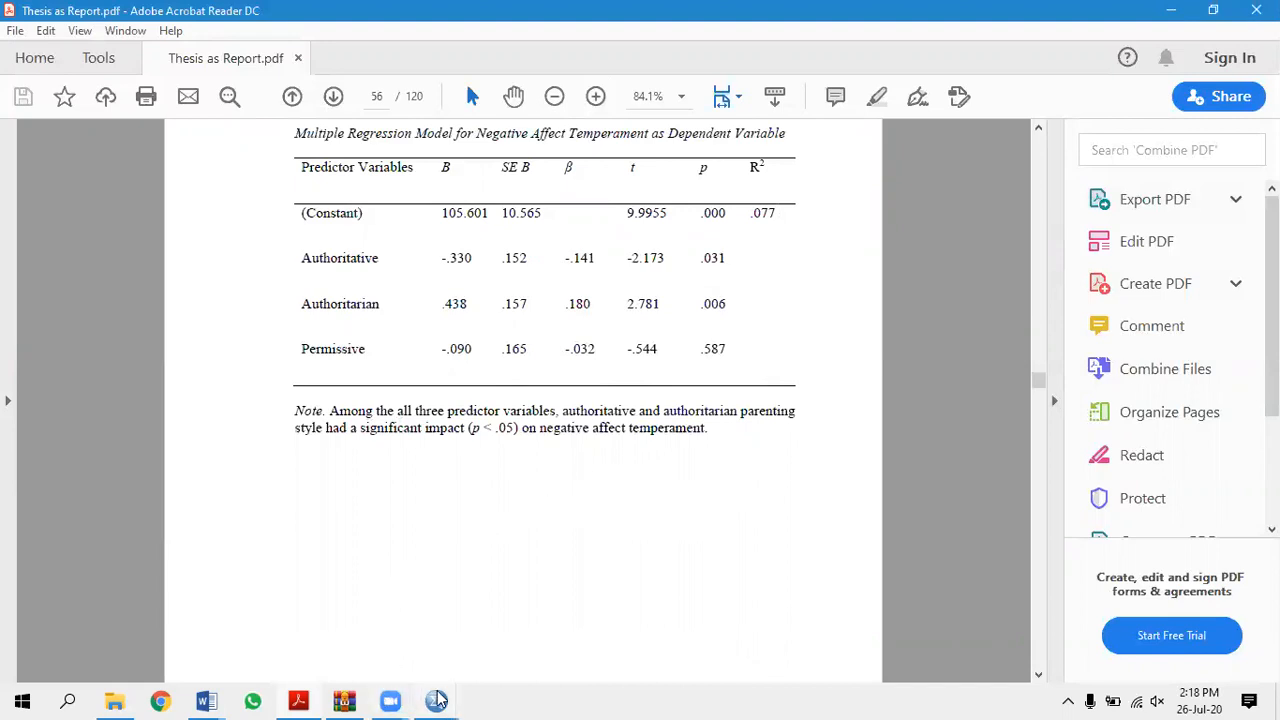
Switch to the Final Data set.sav window in SPSS and open the Linear Regression setup.
{"action": "mouse_move", "coordinate": [436, 700]}
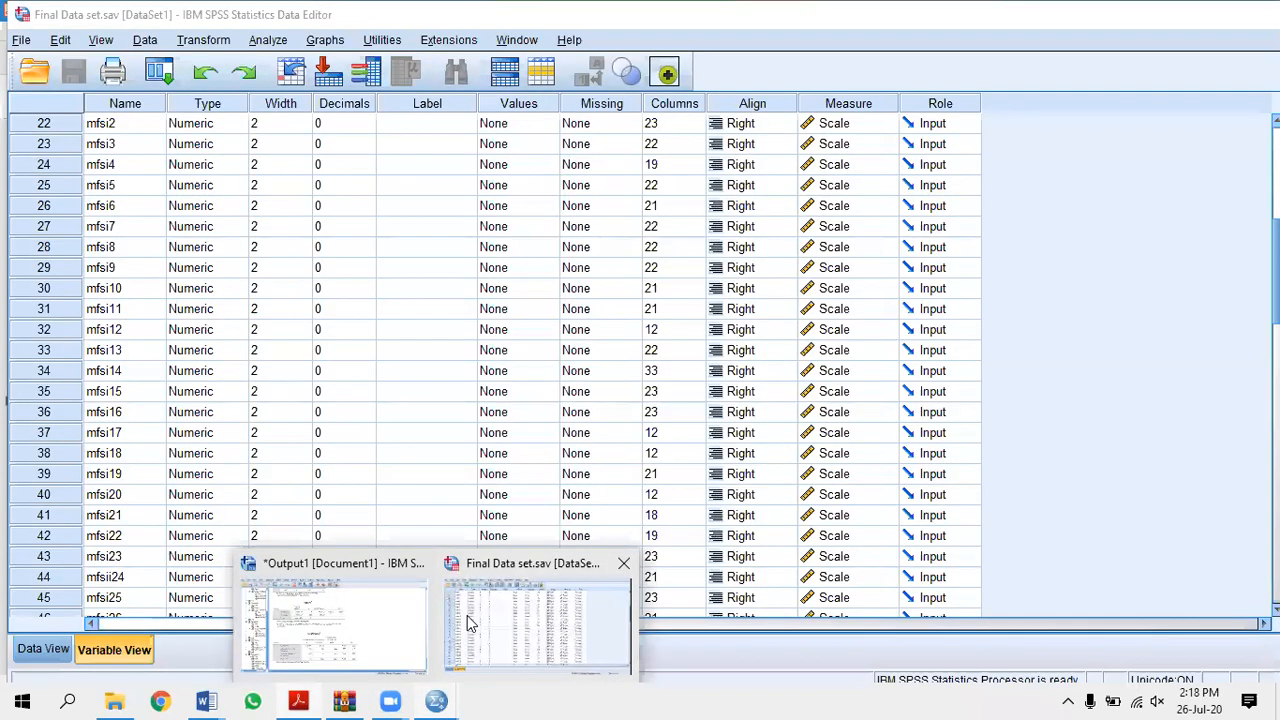
{"action": "left_click", "coordinate": [462, 620]}
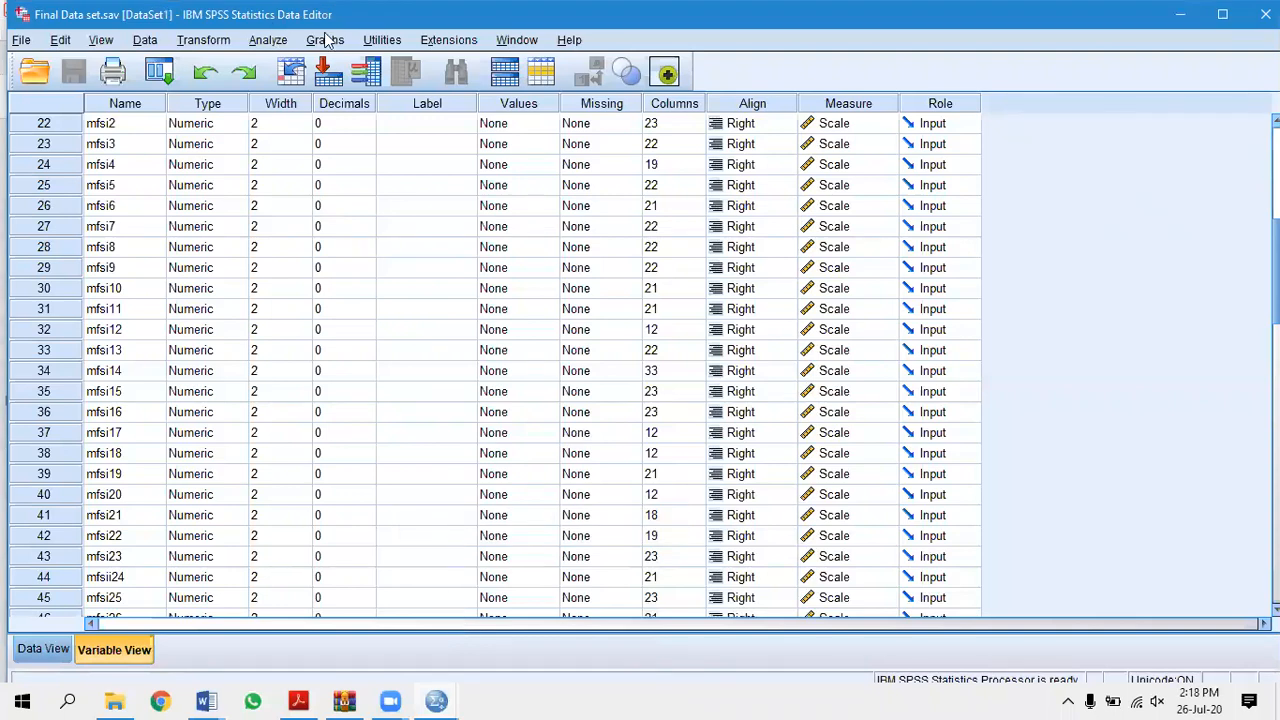
{"action": "left_click", "coordinate": [269, 41]}
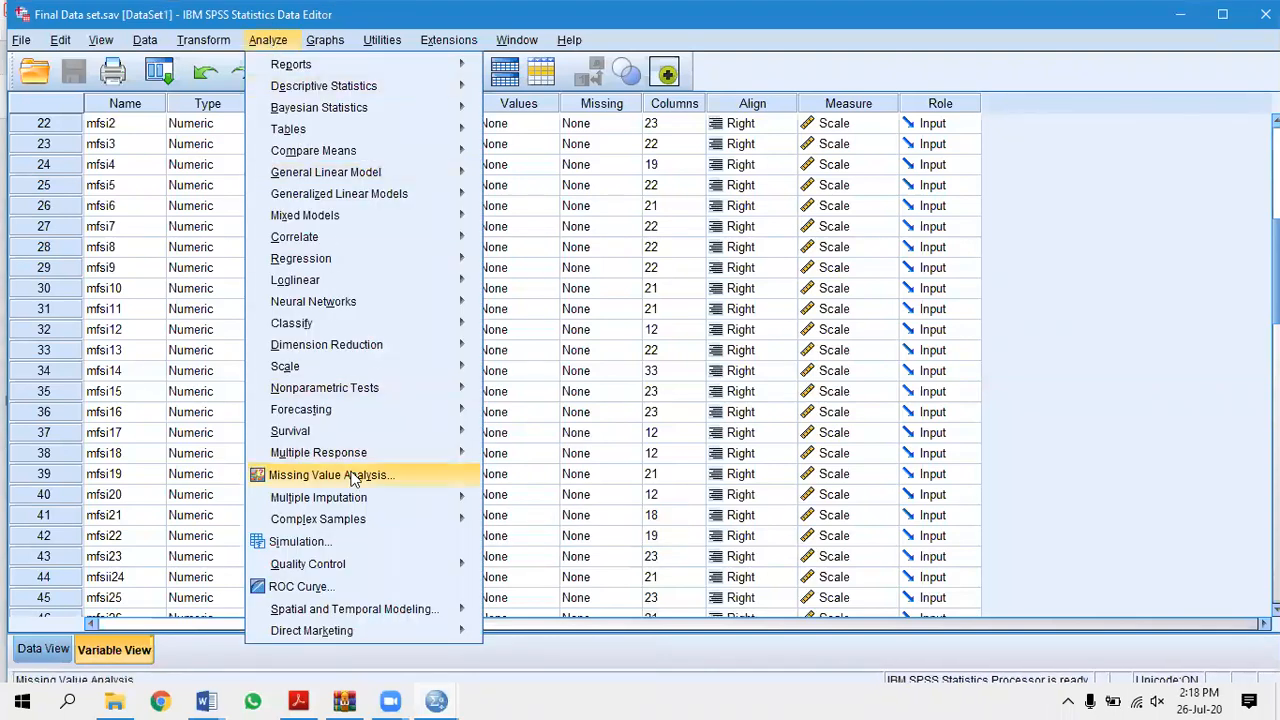
{"action": "mouse_move", "coordinate": [357, 310]}
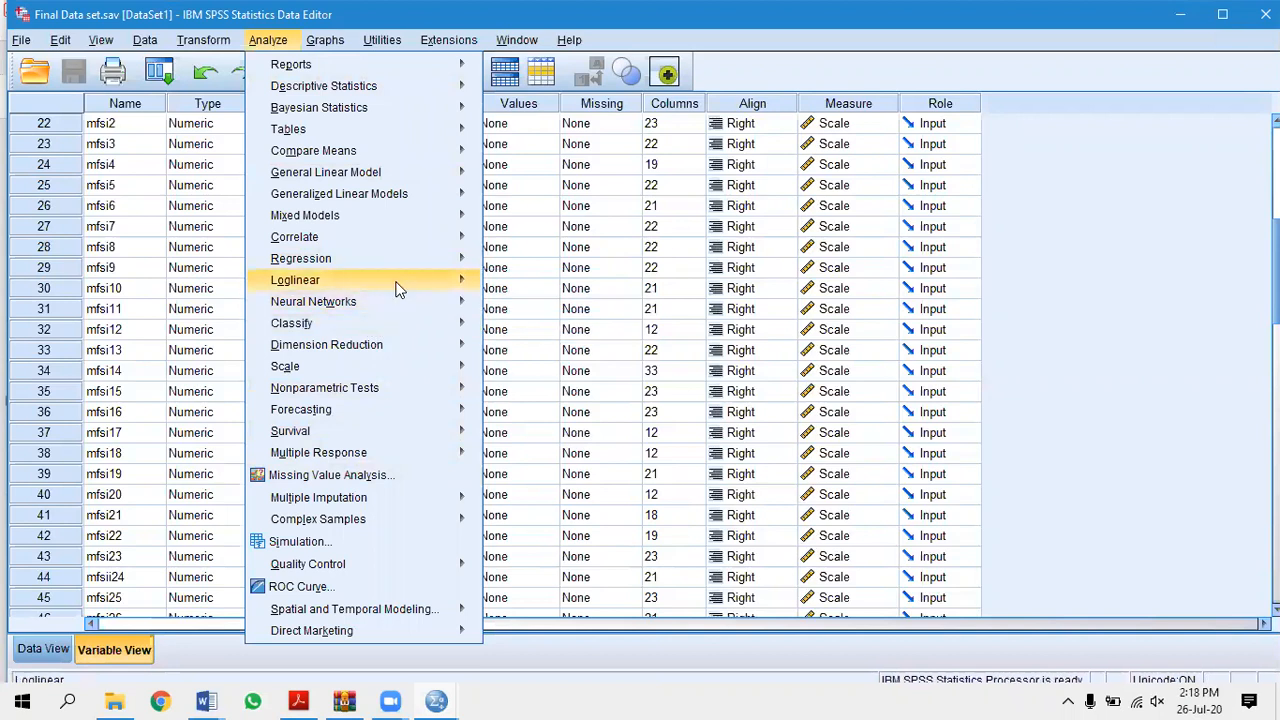
{"action": "mouse_move", "coordinate": [413, 270]}
{"action": "left_click", "coordinate": [533, 286]}
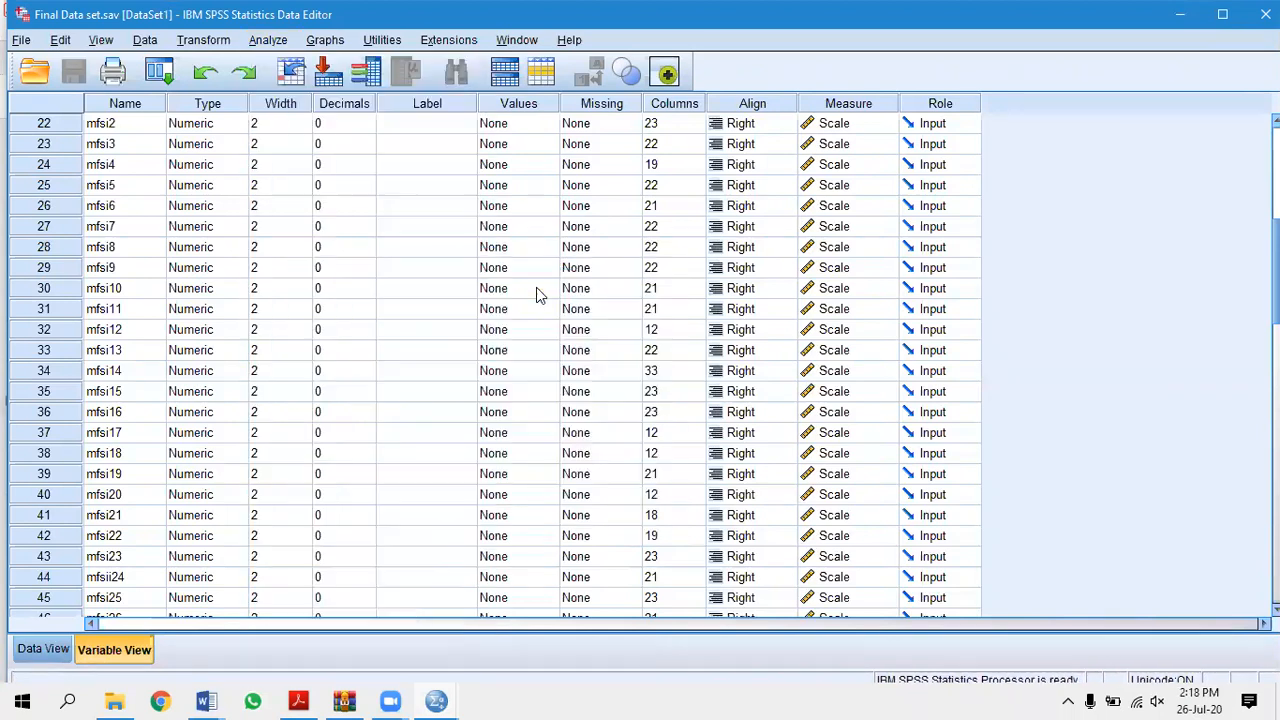
Replace General Self-Efficacy with Genera Fatigue as the dependent variable, run the regression and view its ANOVA and Coefficients tables.
{"action": "left_click", "coordinate": [645, 212]}
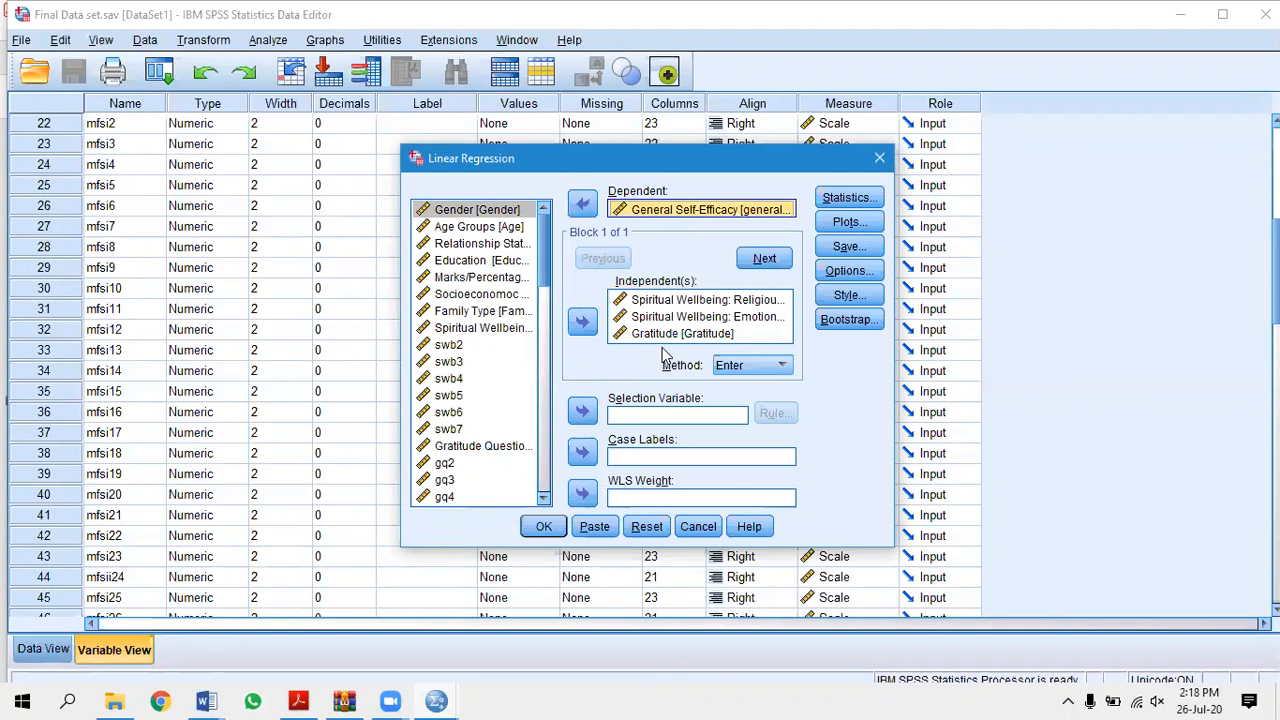
{"action": "left_click", "coordinate": [582, 205]}
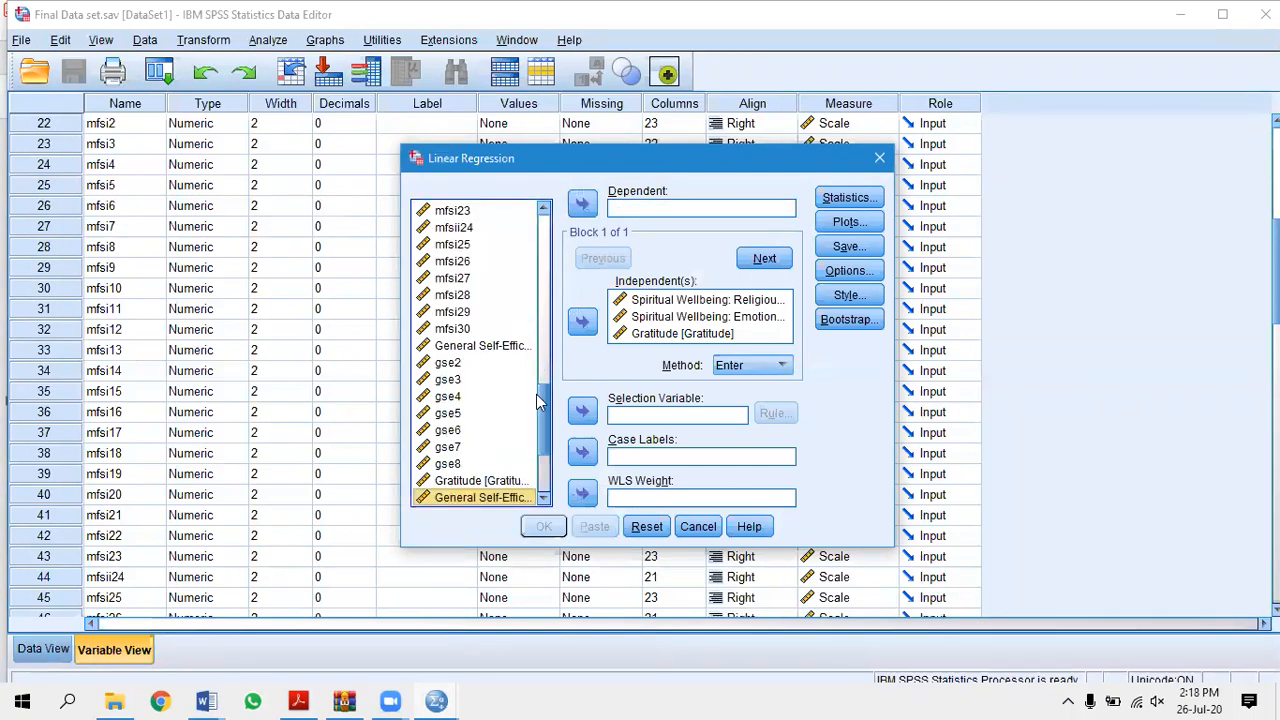
{"action": "scroll", "coordinate": [544, 425], "scroll_direction": "down", "scroll_amount": 3}
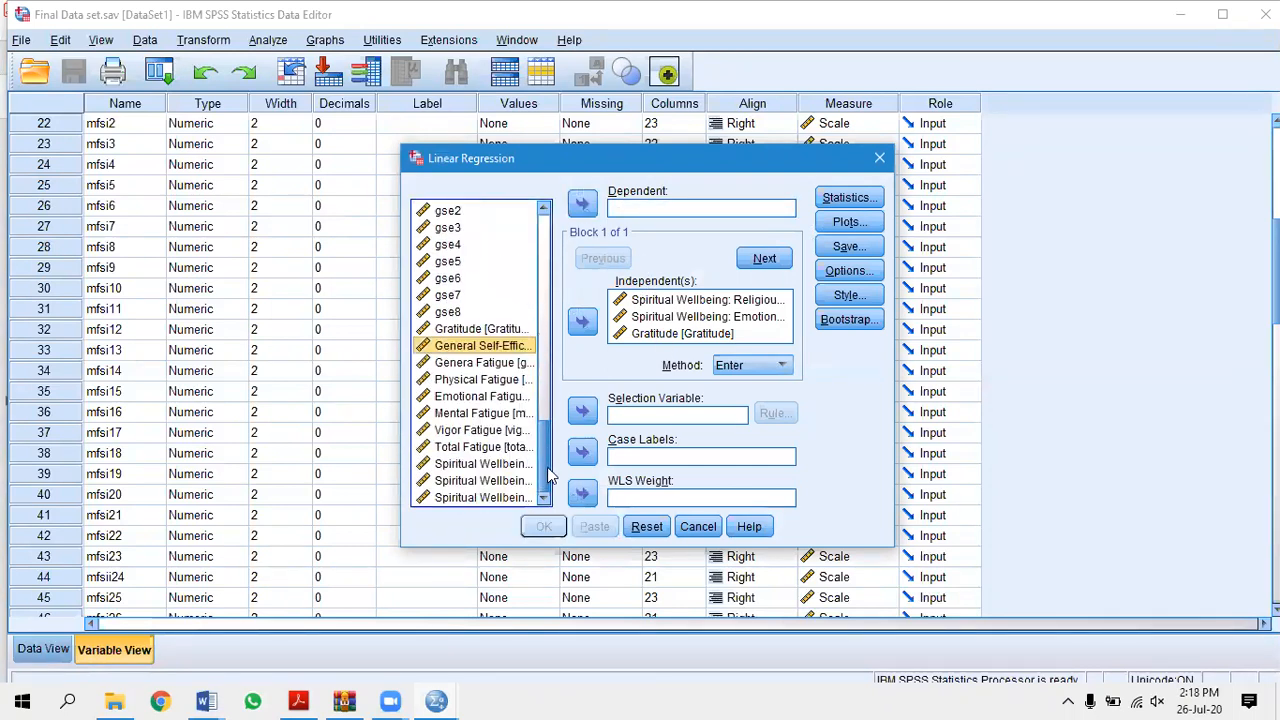
{"action": "left_click", "coordinate": [496, 366]}
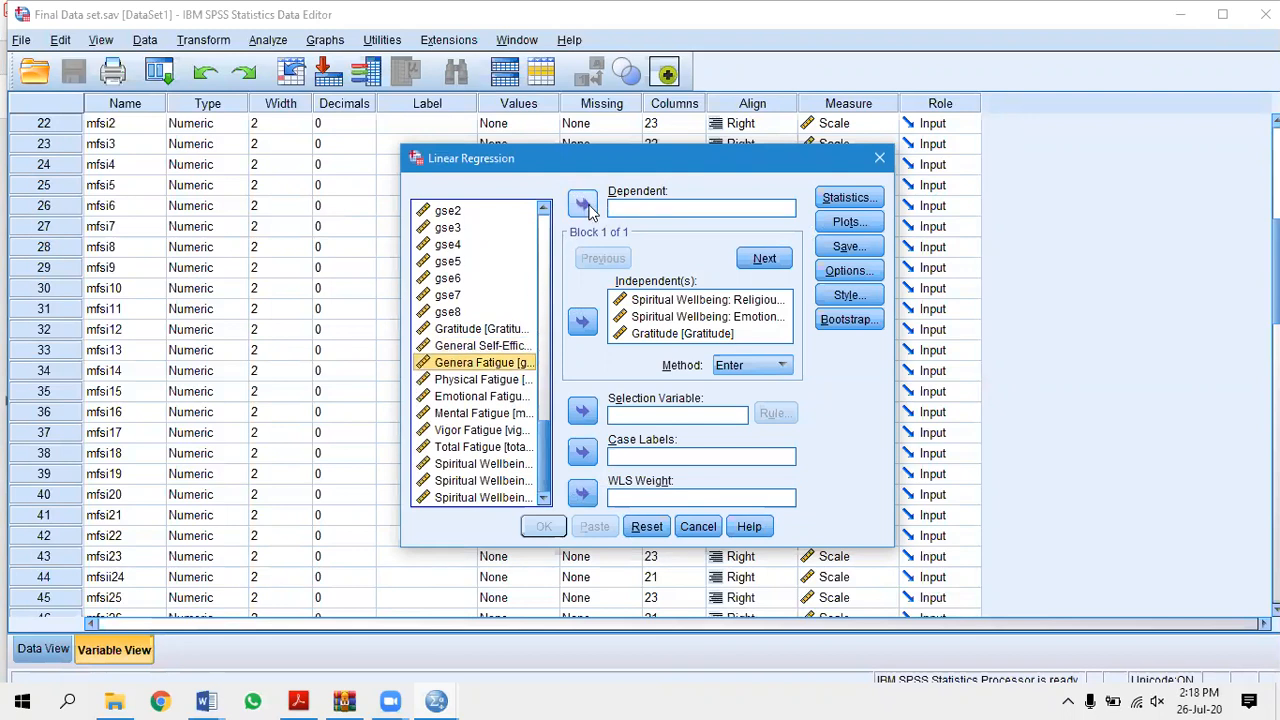
{"action": "left_click", "coordinate": [586, 206]}
{"action": "left_click", "coordinate": [545, 529]}
{"action": "scroll", "coordinate": [808, 390], "scroll_direction": "down", "scroll_amount": 5}
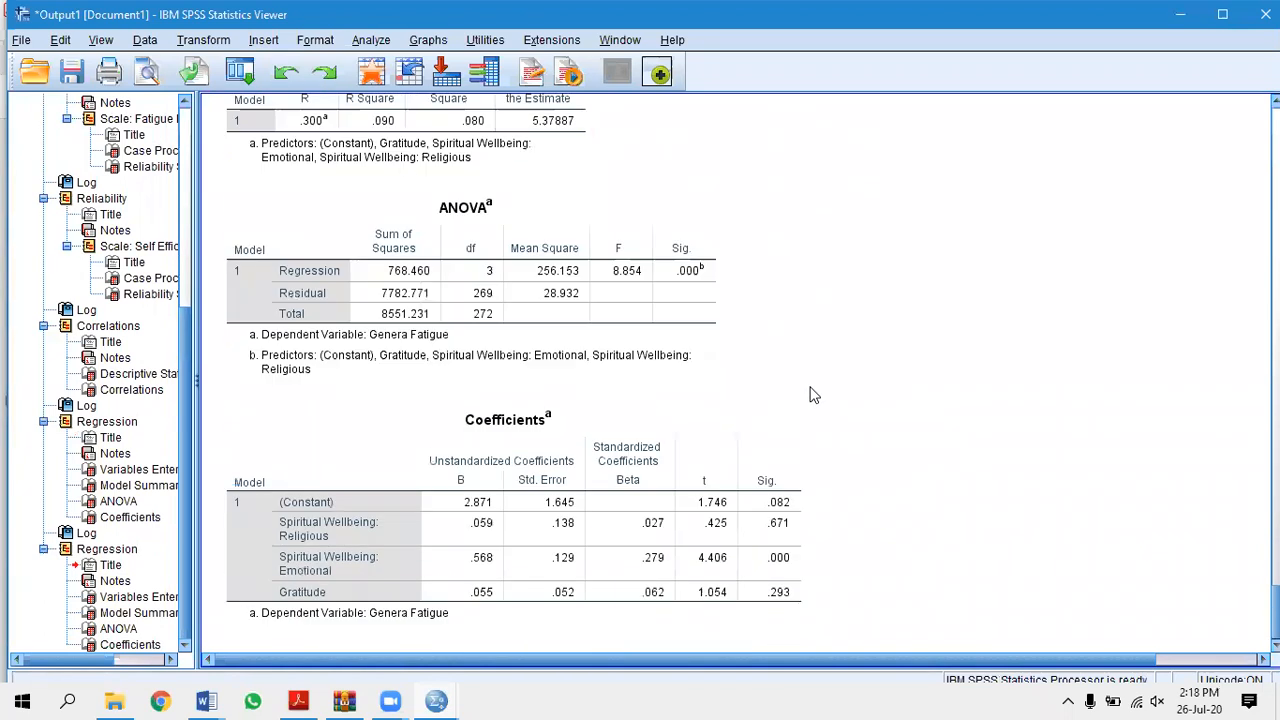
{"action": "scroll", "coordinate": [791, 358], "scroll_direction": "down", "scroll_amount": 1}
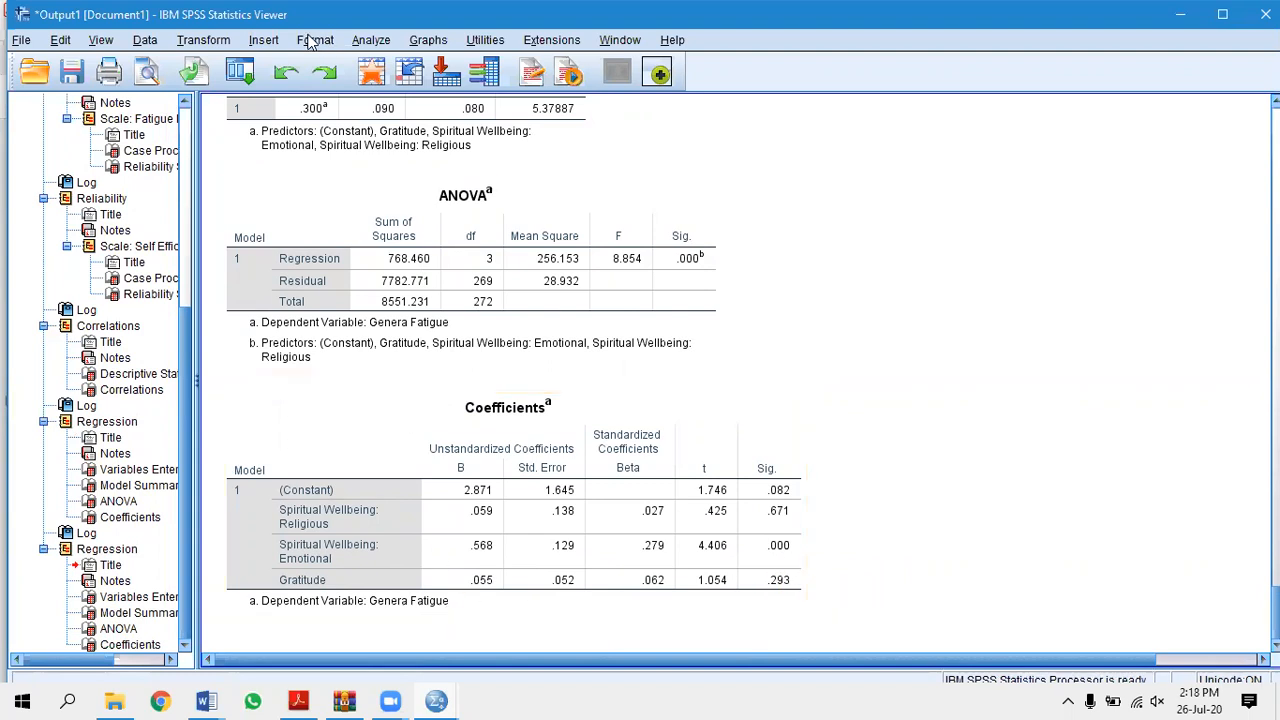
Run another linear regression with Physical Fatigue as the dependent variable, keeping the same three independent variables and the Enter method.
{"action": "left_click", "coordinate": [372, 42]}
{"action": "mouse_move", "coordinate": [437, 258]}
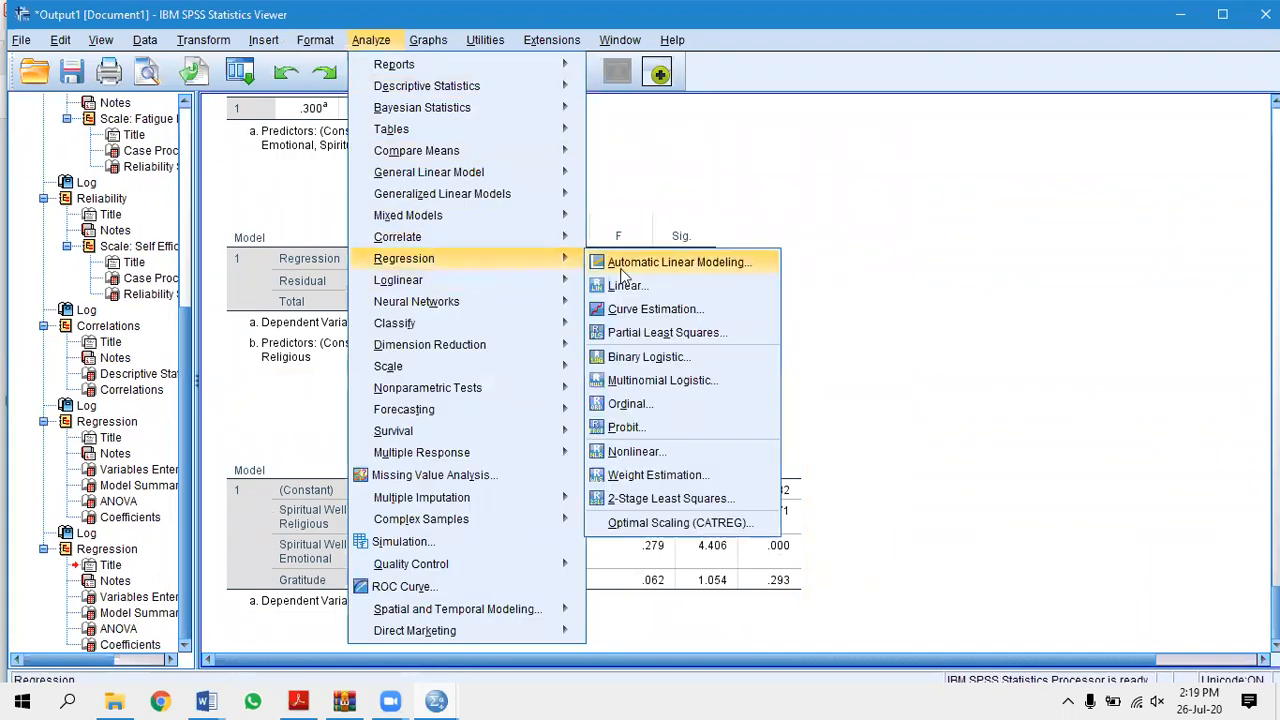
{"action": "left_click", "coordinate": [651, 291]}
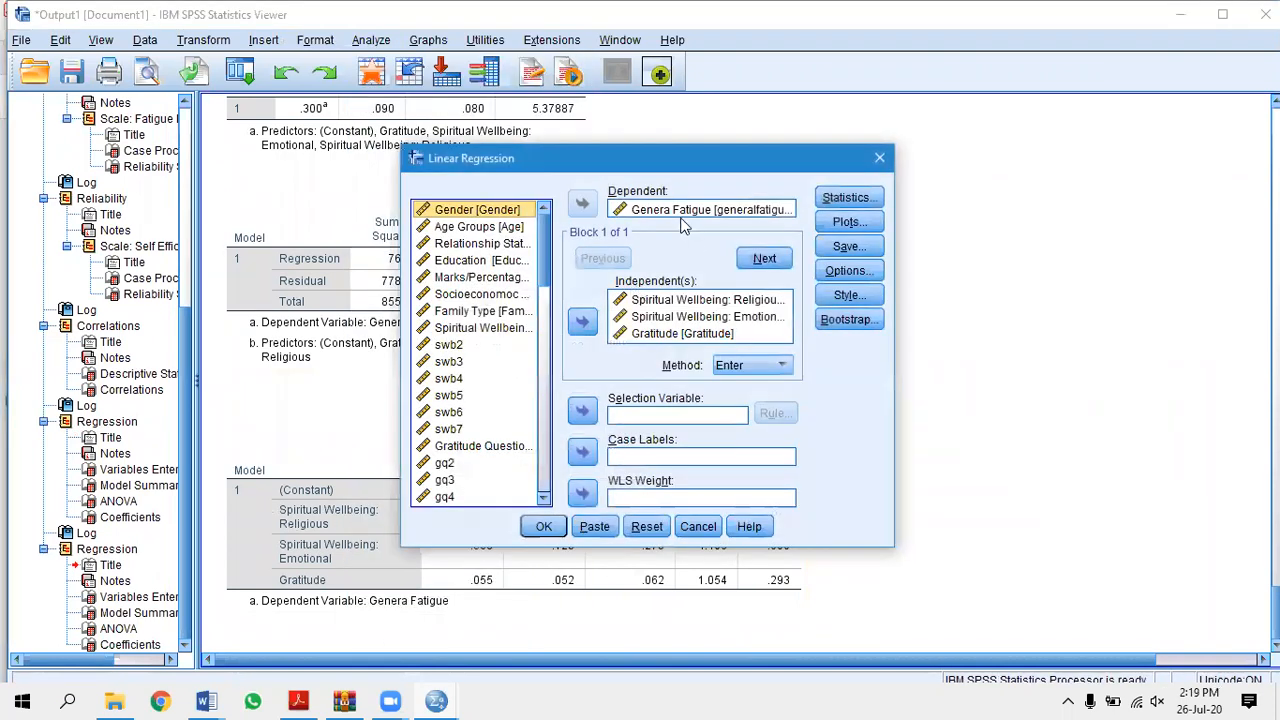
{"action": "left_click", "coordinate": [680, 210]}
{"action": "left_click", "coordinate": [582, 204]}
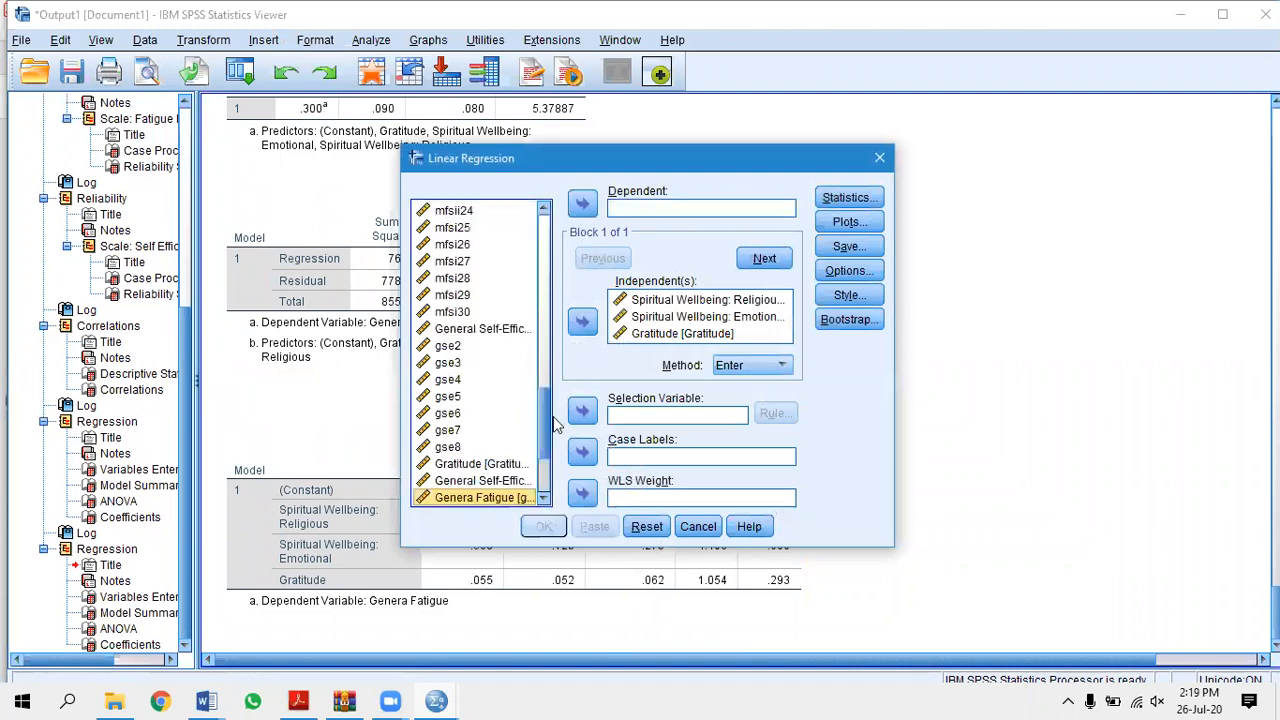
{"action": "scroll", "coordinate": [545, 415], "scroll_direction": "down", "scroll_amount": 3}
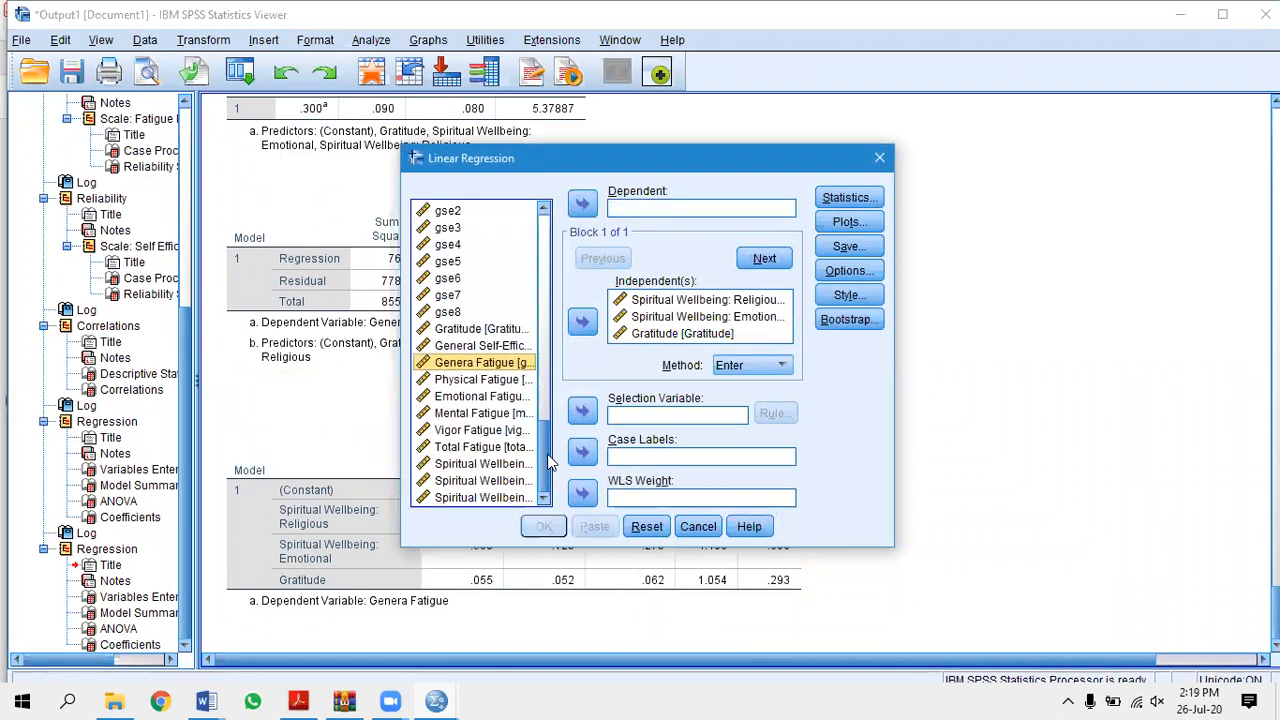
{"action": "left_click", "coordinate": [498, 381]}
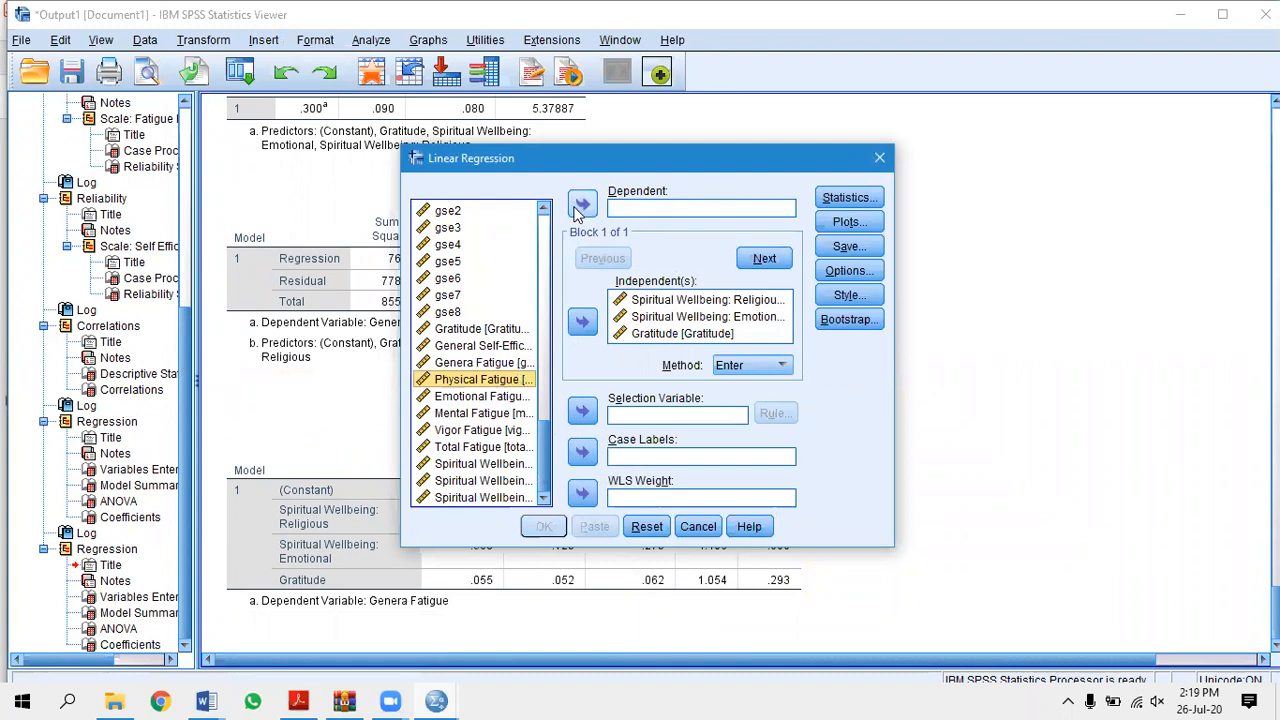
{"action": "left_click", "coordinate": [580, 210]}
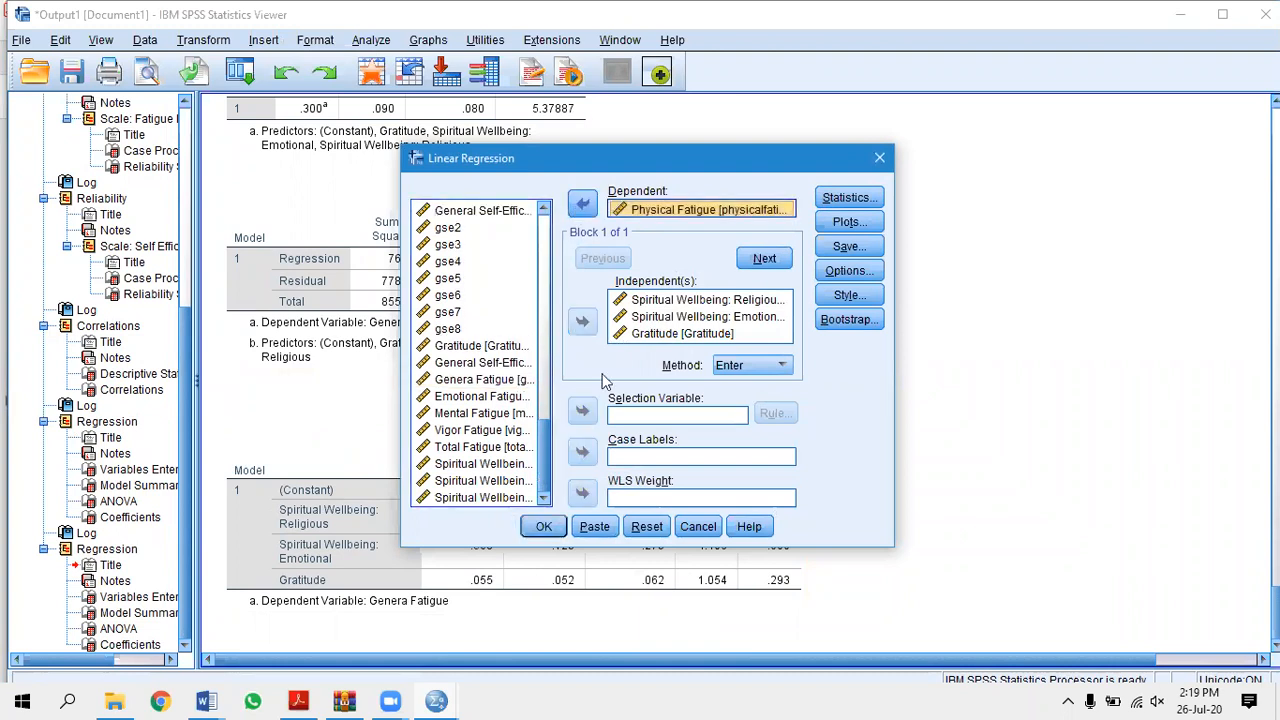
{"action": "left_click", "coordinate": [541, 527]}
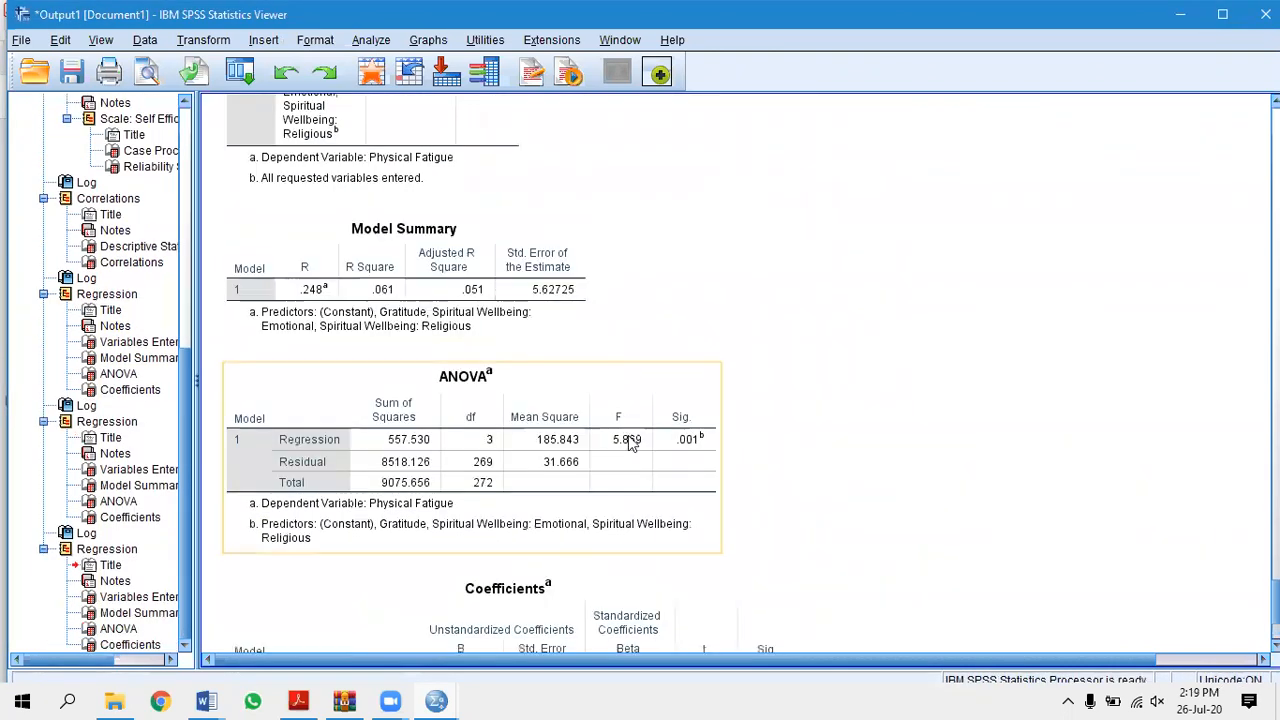
Examine the Physical Fatigue regression's Model Summary, ANOVA and Coefficients tables for R Square and predictor significance.
{"action": "scroll", "coordinate": [700, 480], "scroll_direction": "down", "scroll_amount": 3}
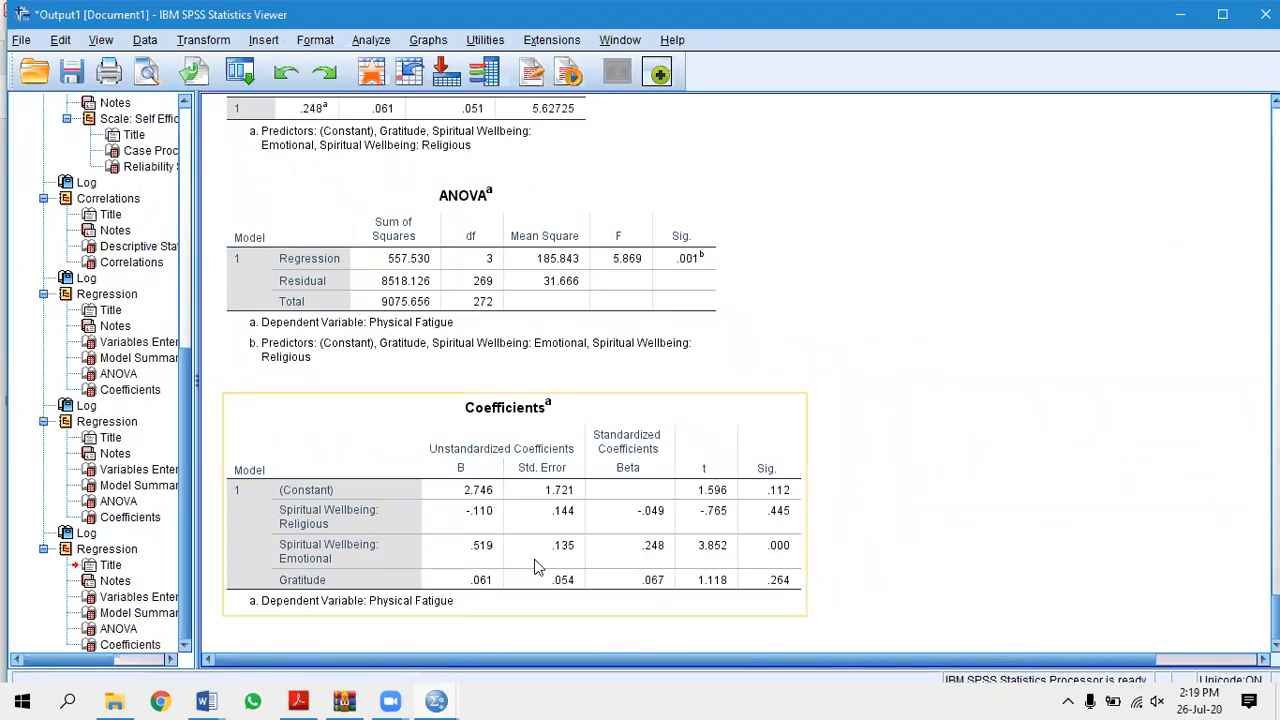
{"action": "left_click", "coordinate": [440, 632]}
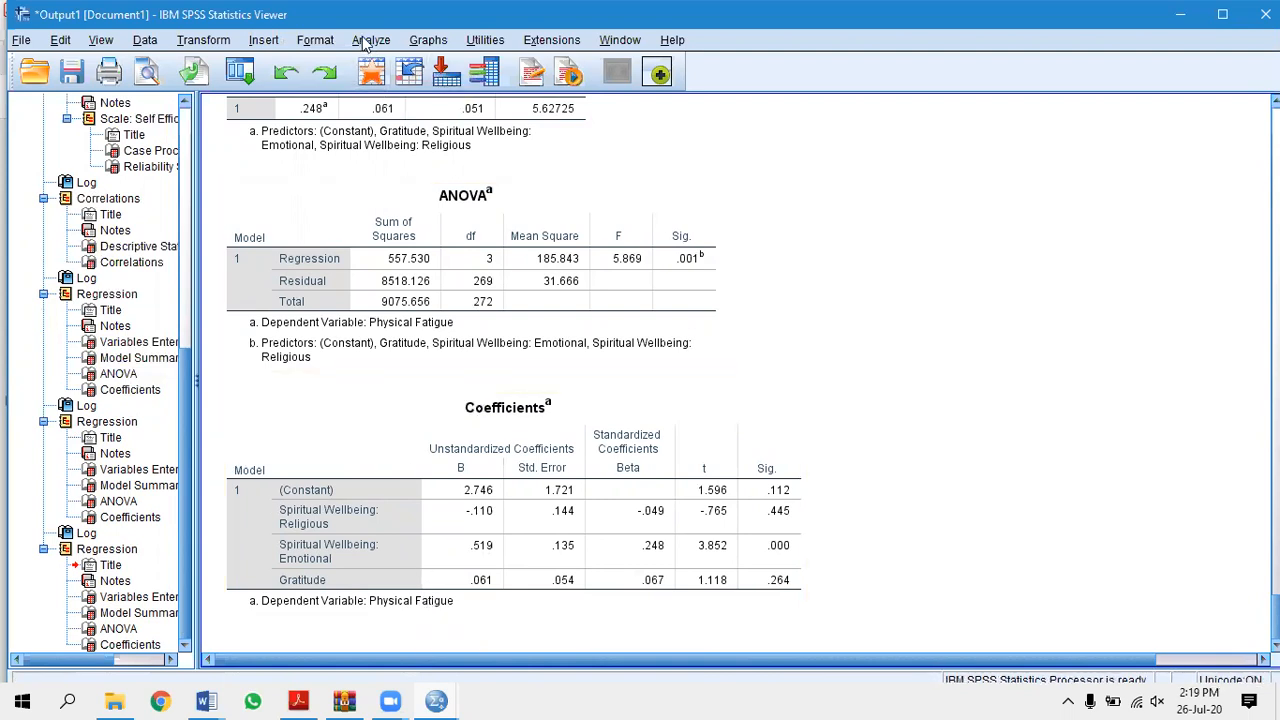
{"action": "scroll", "coordinate": [326, 180], "scroll_direction": "up", "scroll_amount": 2}
{"action": "left_click", "coordinate": [315, 208]}
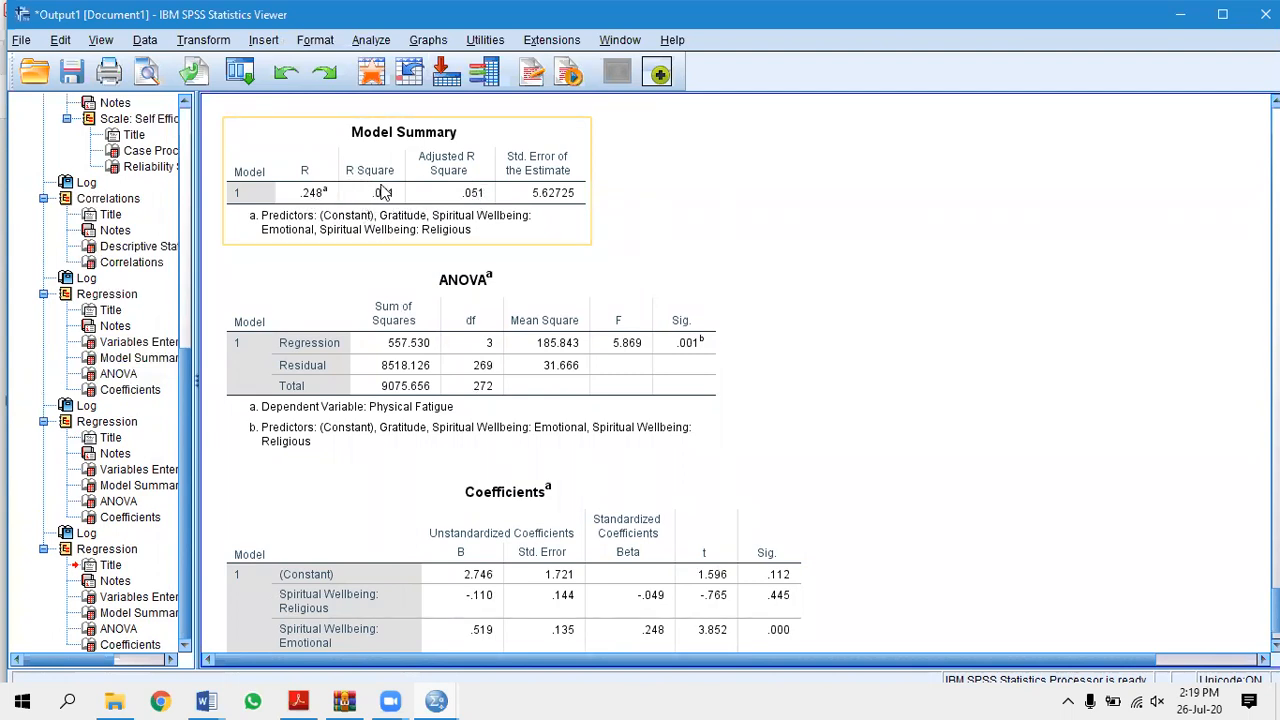
{"action": "left_click", "coordinate": [510, 536]}
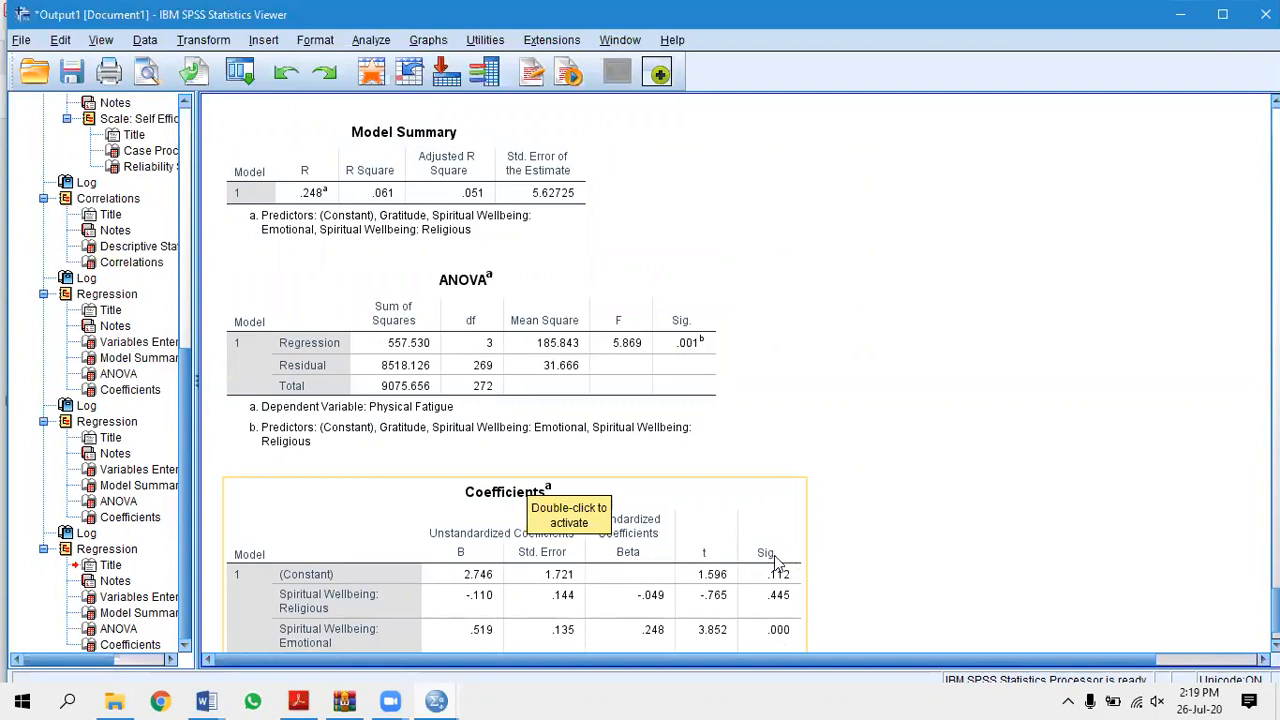
{"action": "left_click", "coordinate": [370, 40]}
{"action": "mouse_move", "coordinate": [494, 368]}
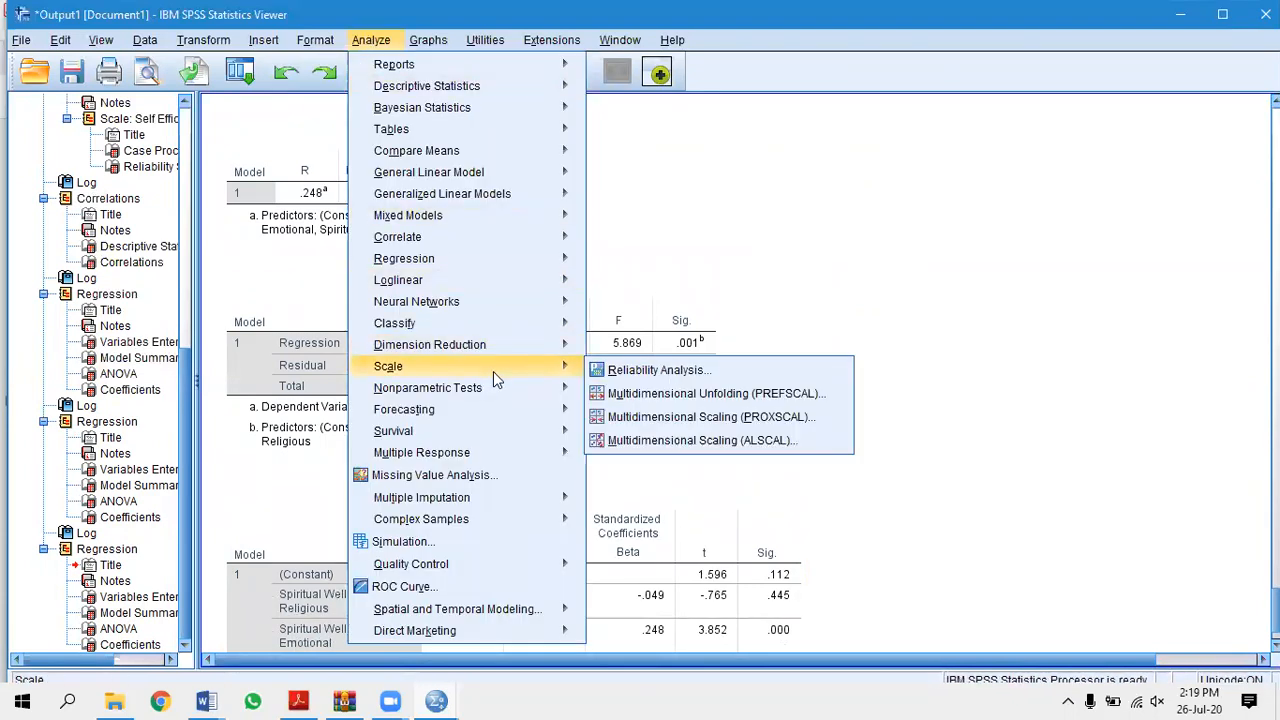
{"action": "left_click", "coordinate": [645, 370]}
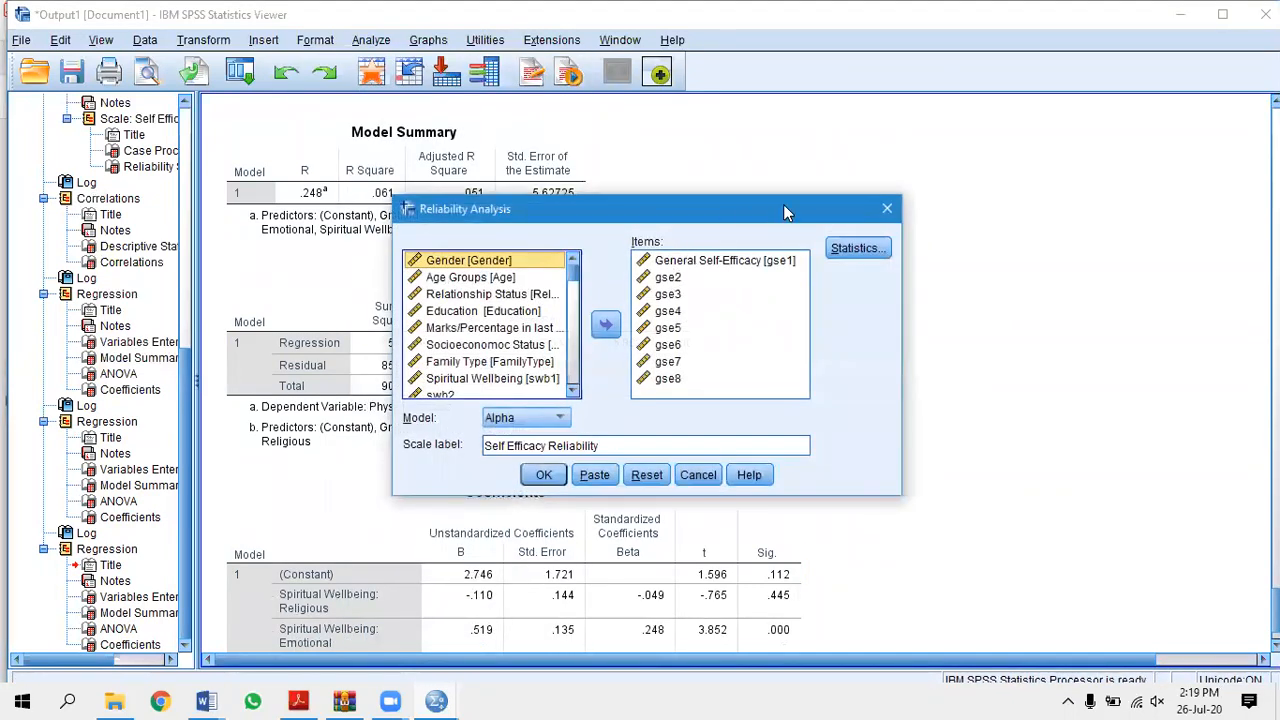
{"action": "left_click", "coordinate": [889, 212]}
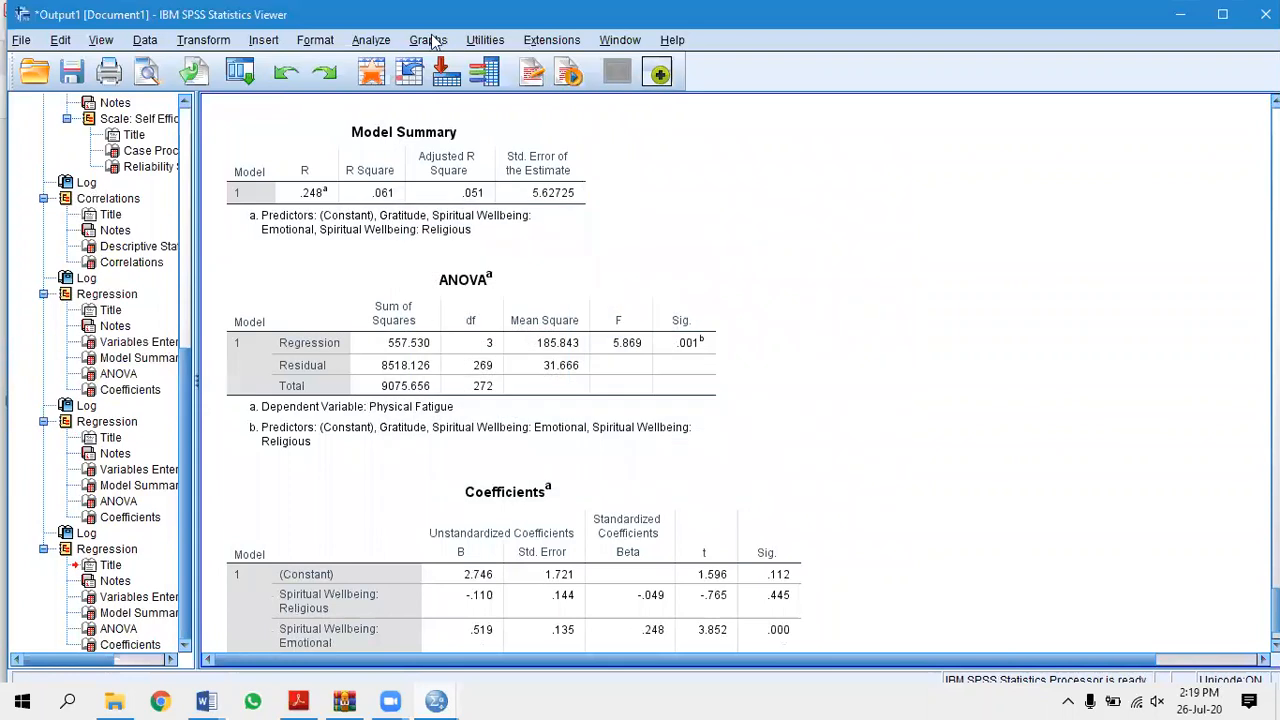
Run another linear regression with Emotional Fatigue replacing Physical Fatigue as the dependent variable, keeping the same three predictors.
{"action": "left_click", "coordinate": [372, 40]}
{"action": "mouse_move", "coordinate": [463, 264]}
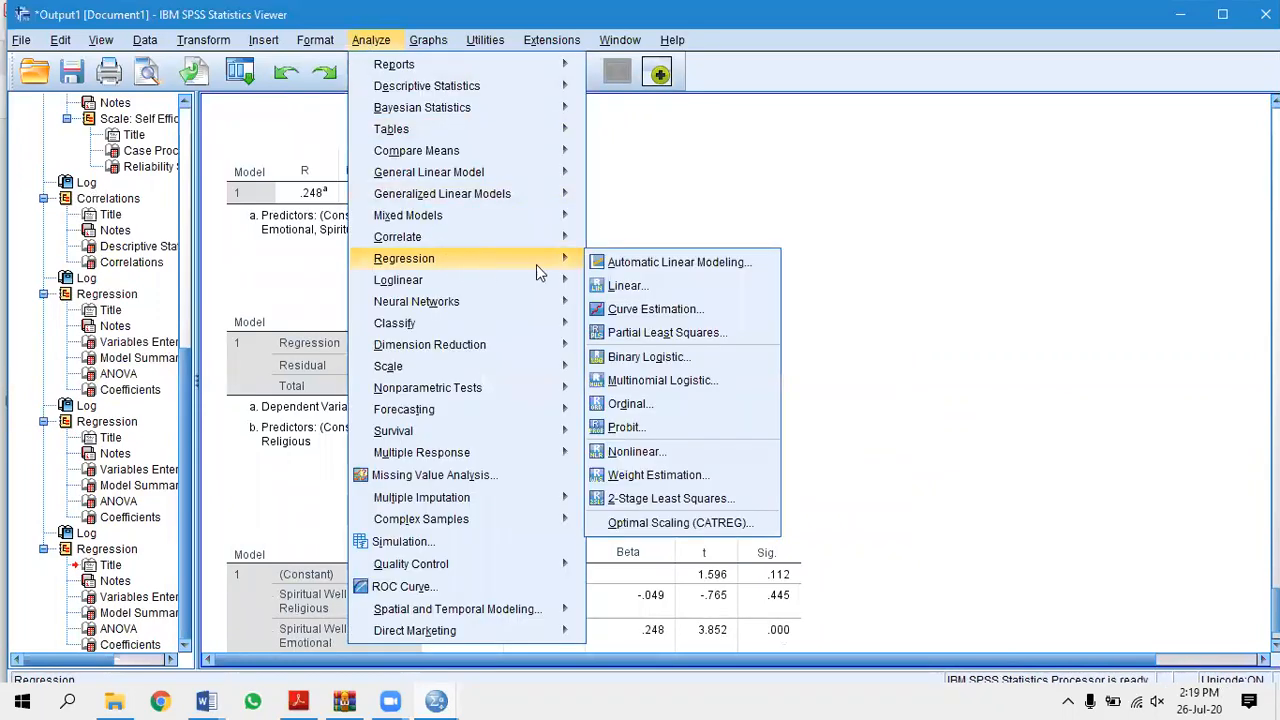
{"action": "left_click", "coordinate": [645, 287]}
{"action": "left_click", "coordinate": [652, 210]}
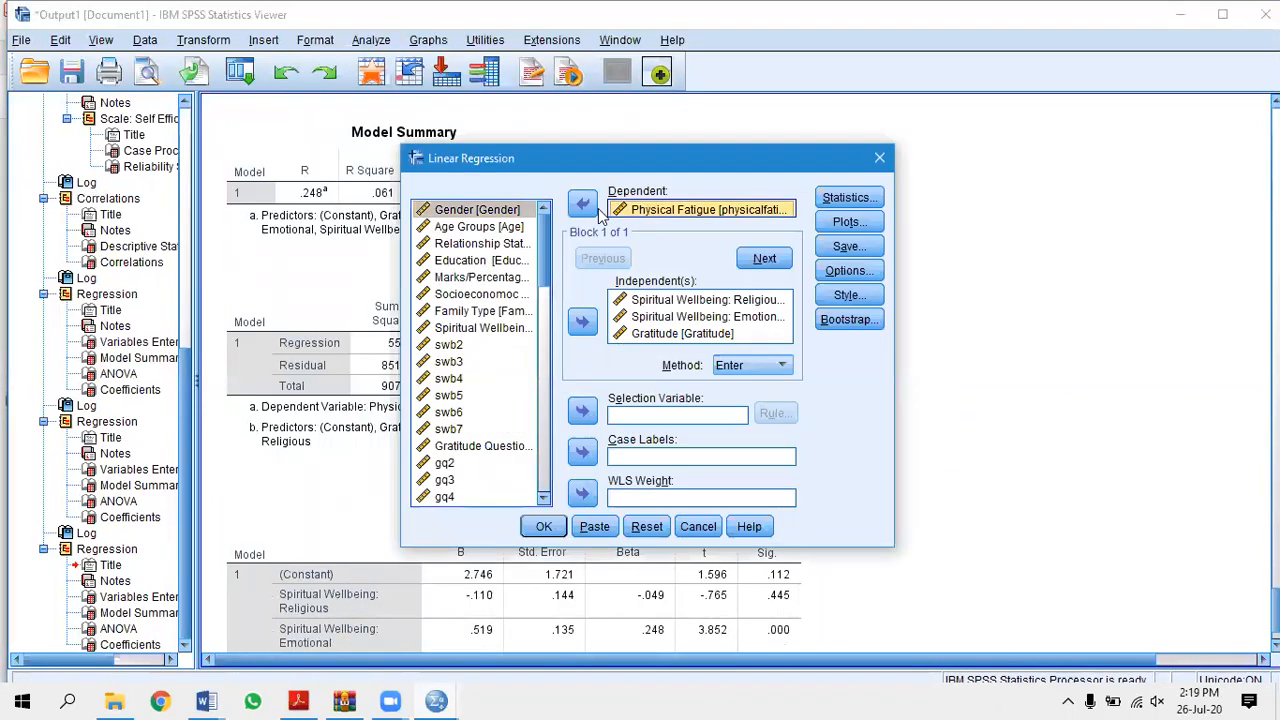
{"action": "left_click", "coordinate": [583, 205]}
{"action": "left_click_drag", "start_coordinate": [542, 424], "coordinate": [540, 431]}
{"action": "scroll", "coordinate": [540, 431], "scroll_direction": "down", "scroll_amount": 2}
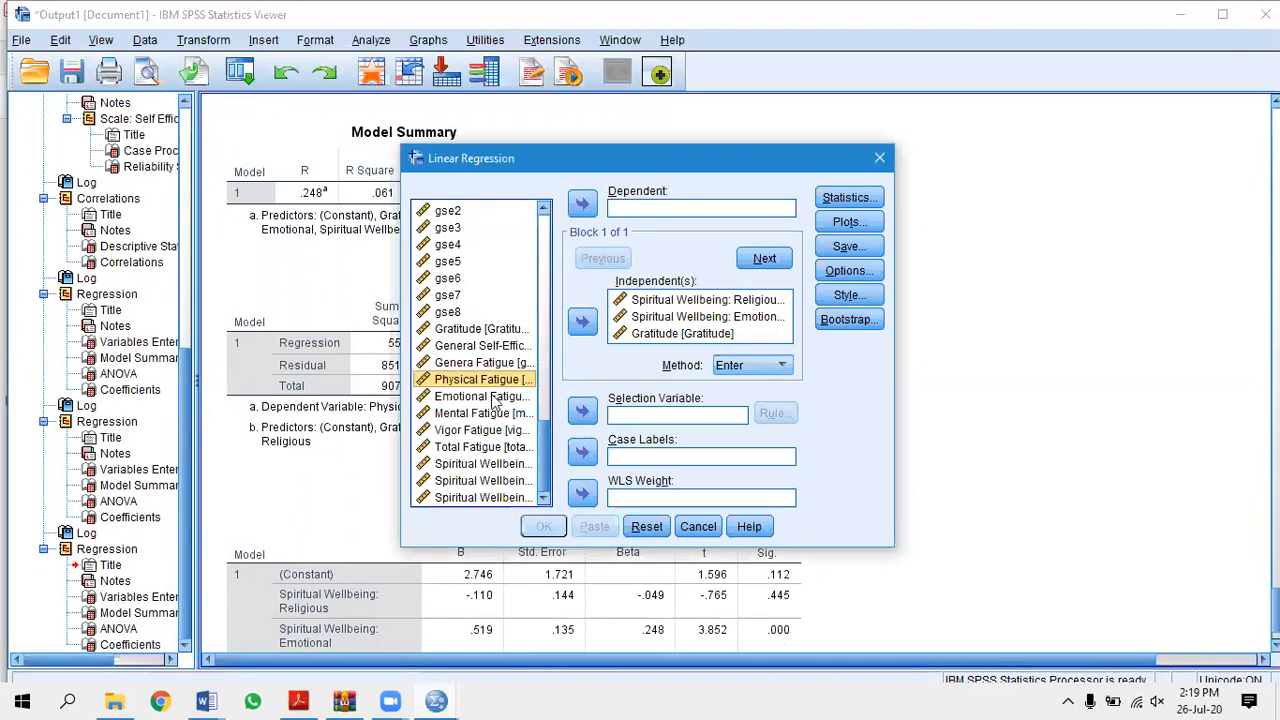
{"action": "left_click", "coordinate": [493, 398]}
{"action": "left_click", "coordinate": [583, 204]}
{"action": "left_click", "coordinate": [543, 527]}
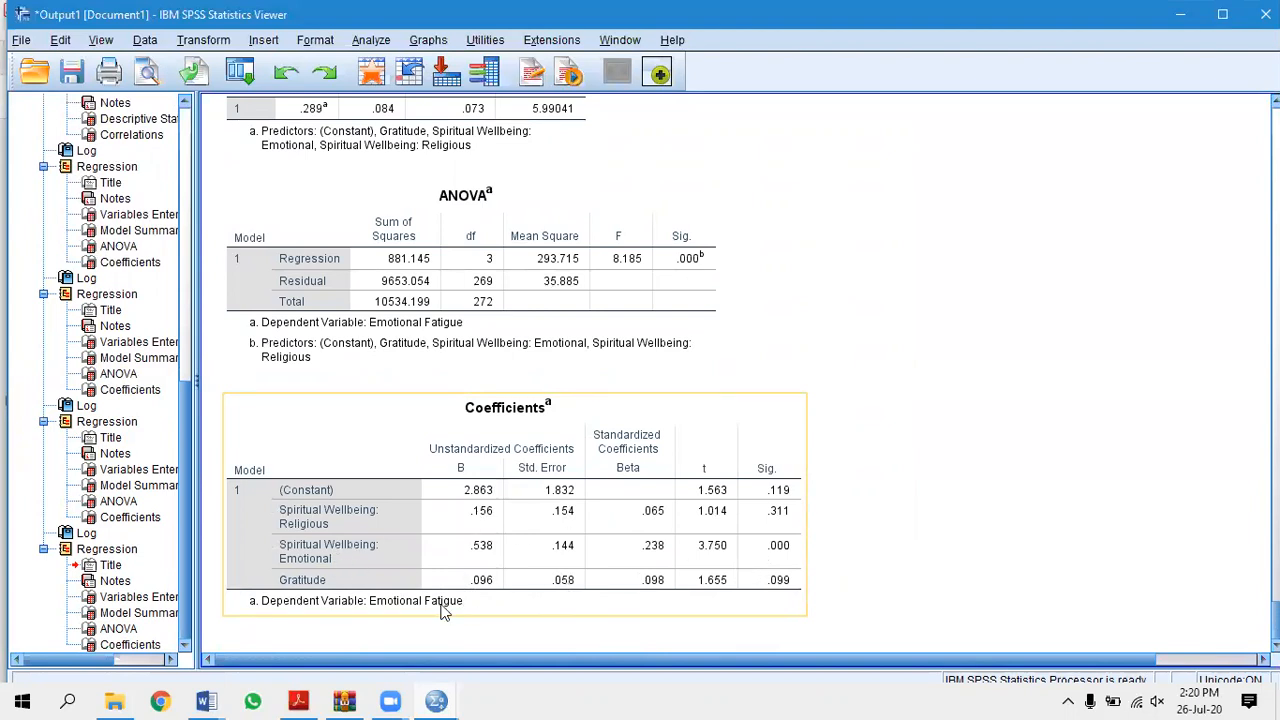
Run the linear regression with Mental Fatigue replacing Emotional Fatigue as the dependent variable, and check the predictors' significance in the Coefficients table.
{"action": "left_click", "coordinate": [371, 40]}
{"action": "mouse_move", "coordinate": [470, 262]}
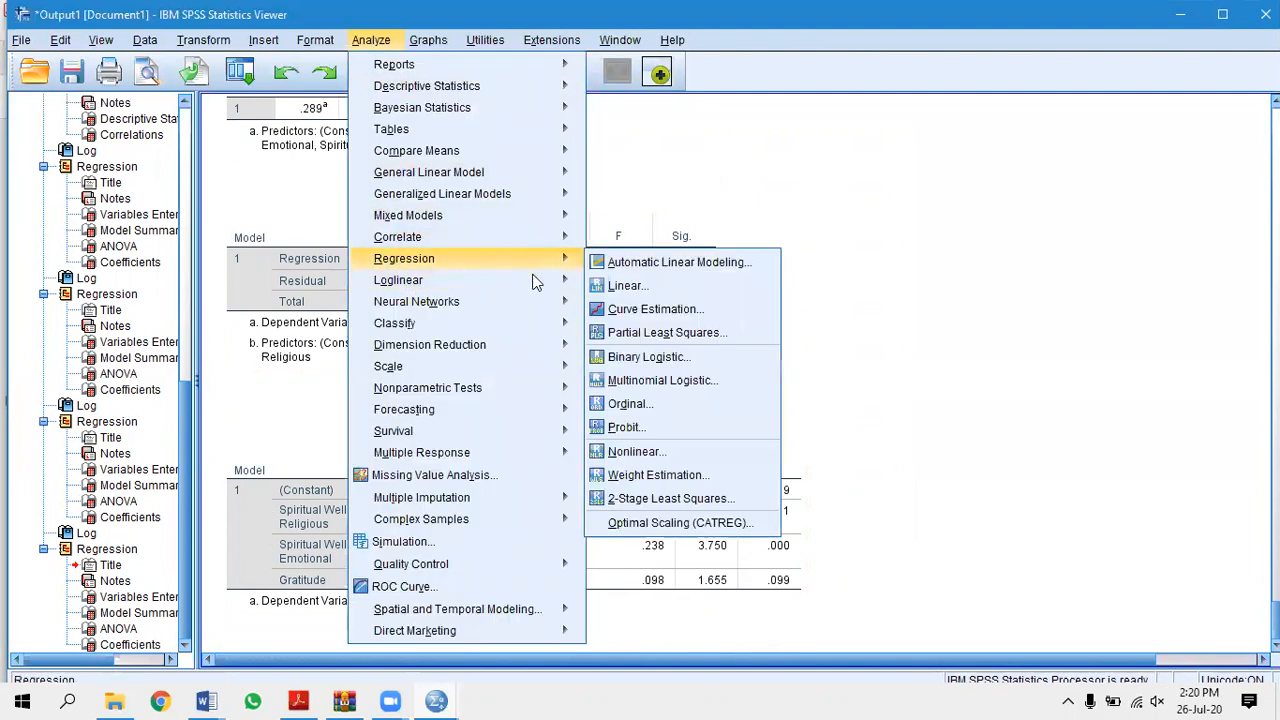
{"action": "left_click", "coordinate": [636, 287]}
{"action": "left_click", "coordinate": [672, 210]}
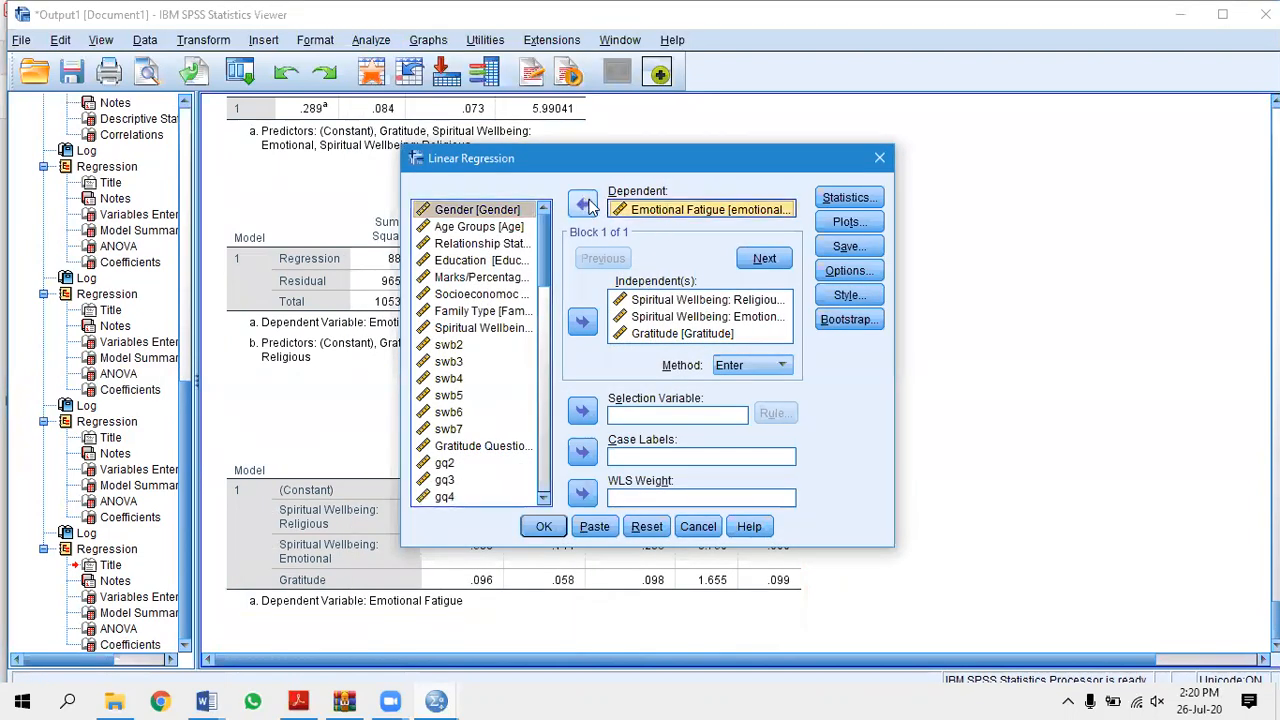
{"action": "left_click", "coordinate": [584, 205]}
{"action": "left_click_drag", "start_coordinate": [545, 414], "coordinate": [548, 472]}
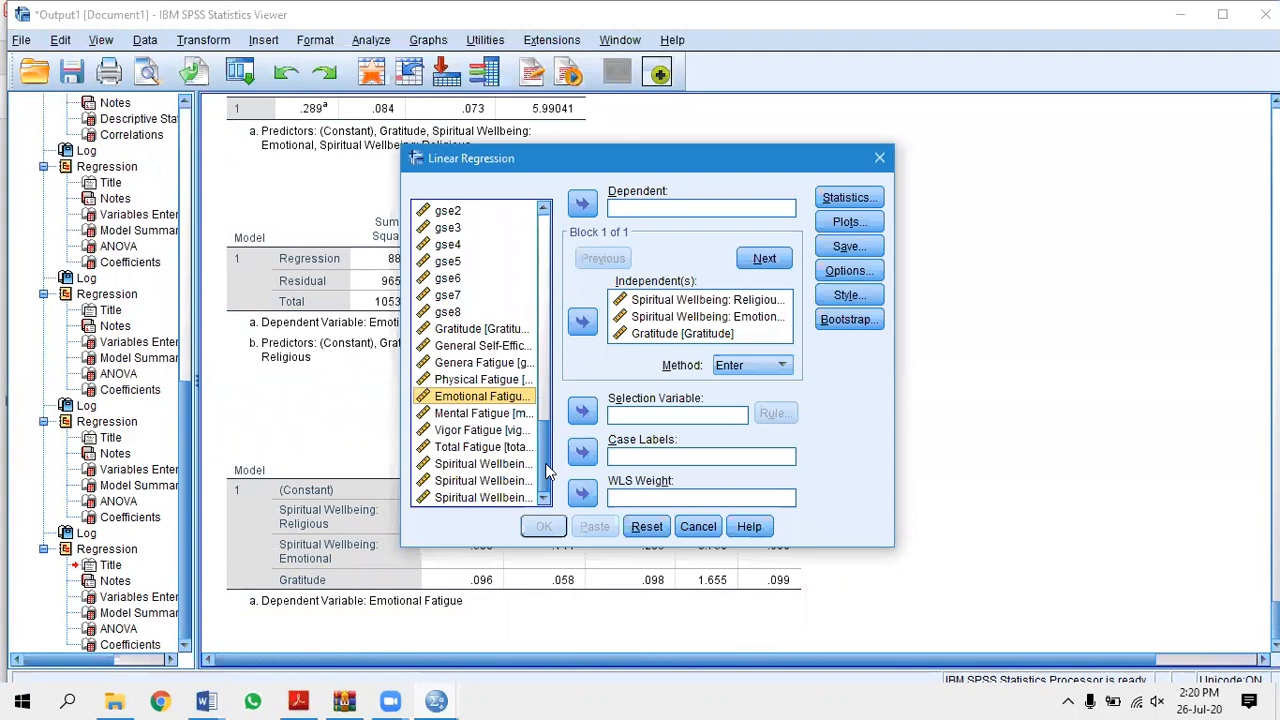
{"action": "left_click", "coordinate": [485, 414]}
{"action": "left_click", "coordinate": [584, 206]}
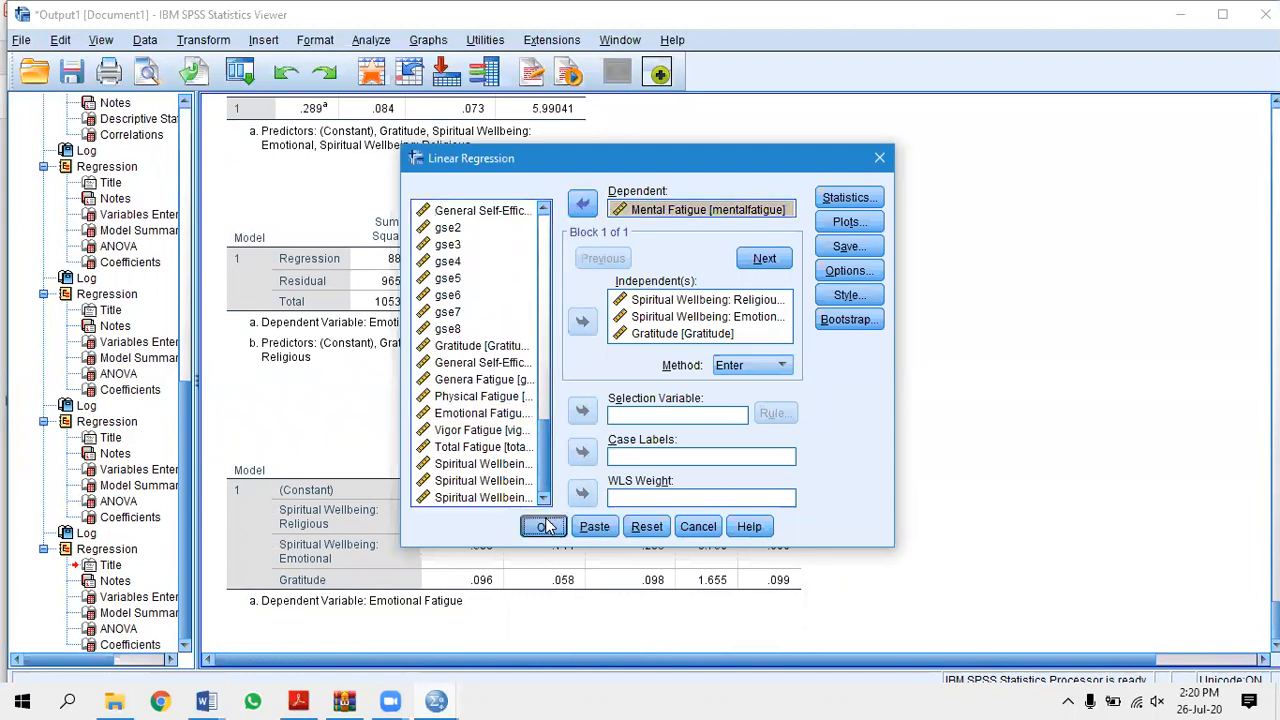
{"action": "left_click", "coordinate": [545, 527]}
{"action": "scroll", "coordinate": [757, 360], "scroll_direction": "down", "scroll_amount": 5}
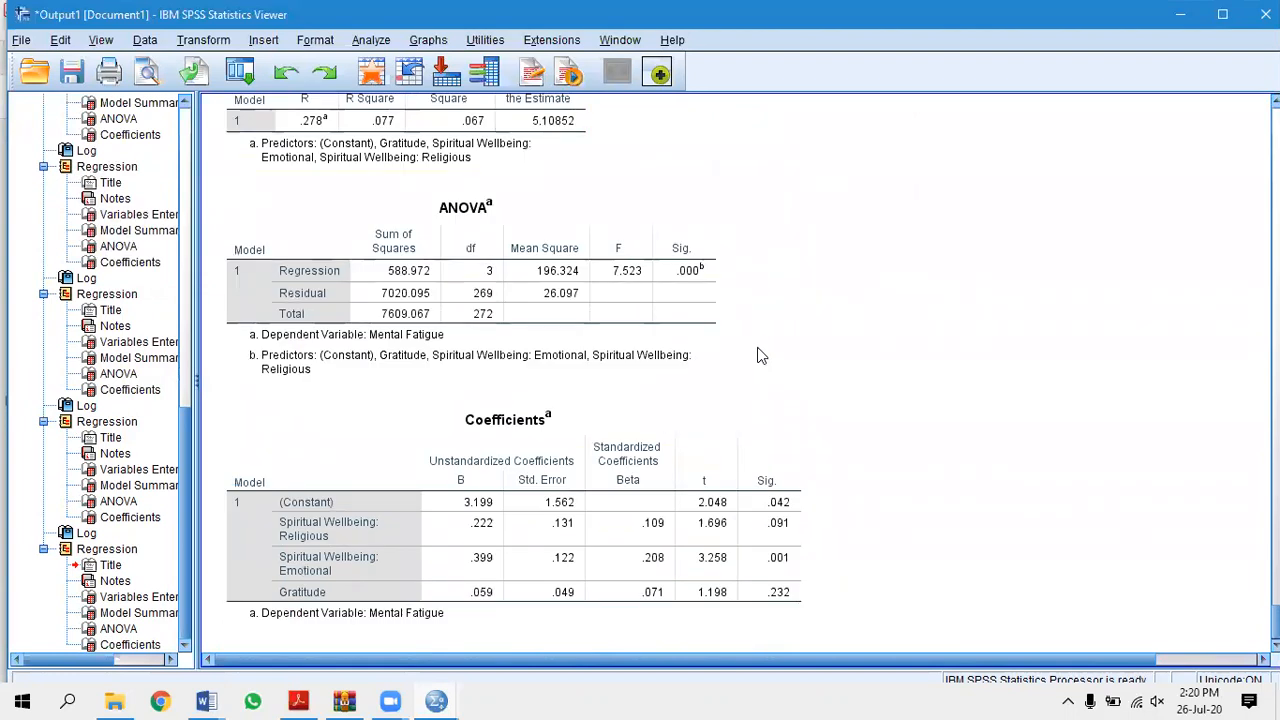
{"action": "scroll", "coordinate": [757, 355], "scroll_direction": "down", "scroll_amount": 1}
{"action": "left_click", "coordinate": [792, 510]}
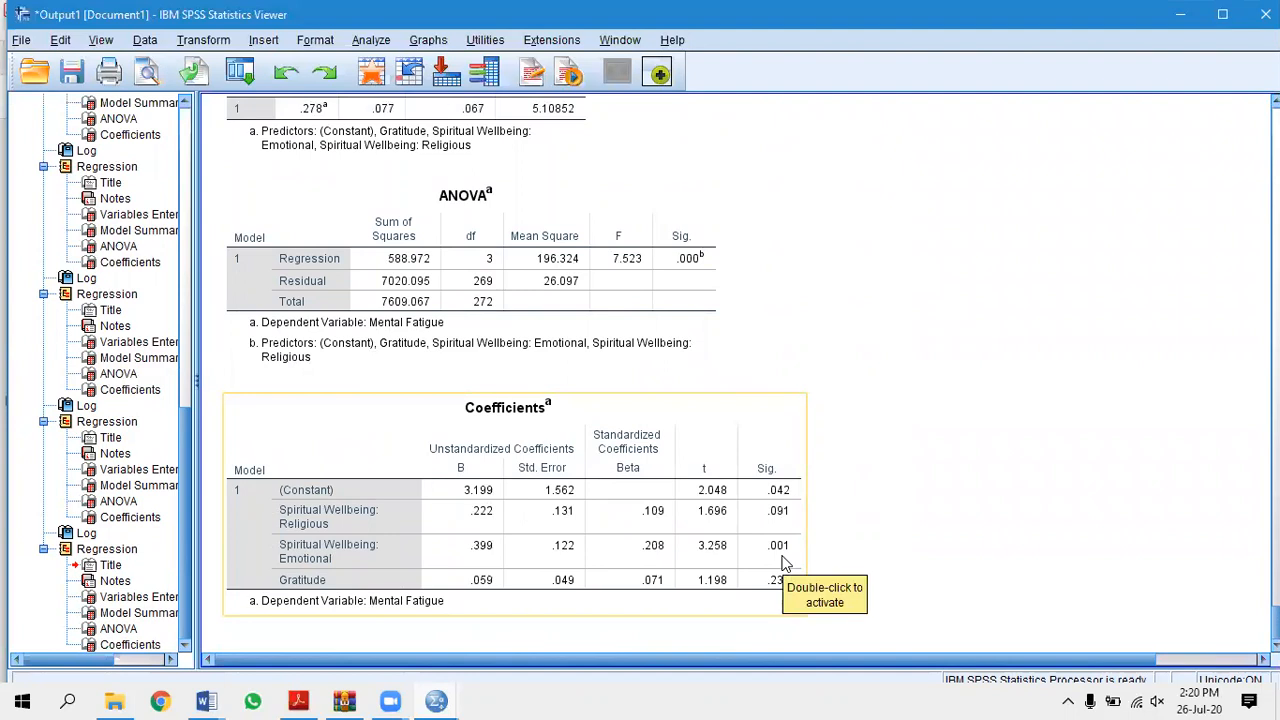
Run the linear regression with Vigor Fatigue replacing Mental Fatigue as the dependent variable, and check the predictors' significance in the Coefficients table.
{"action": "left_click", "coordinate": [432, 284]}
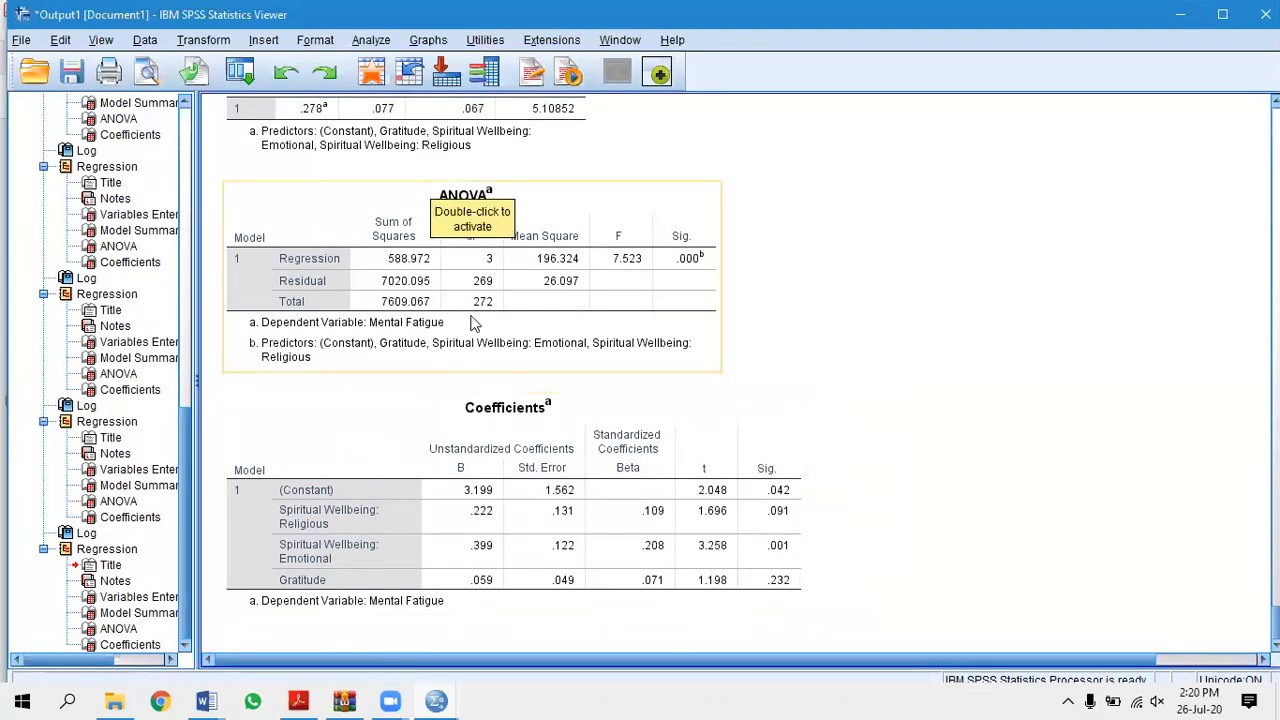
{"action": "left_click", "coordinate": [370, 40]}
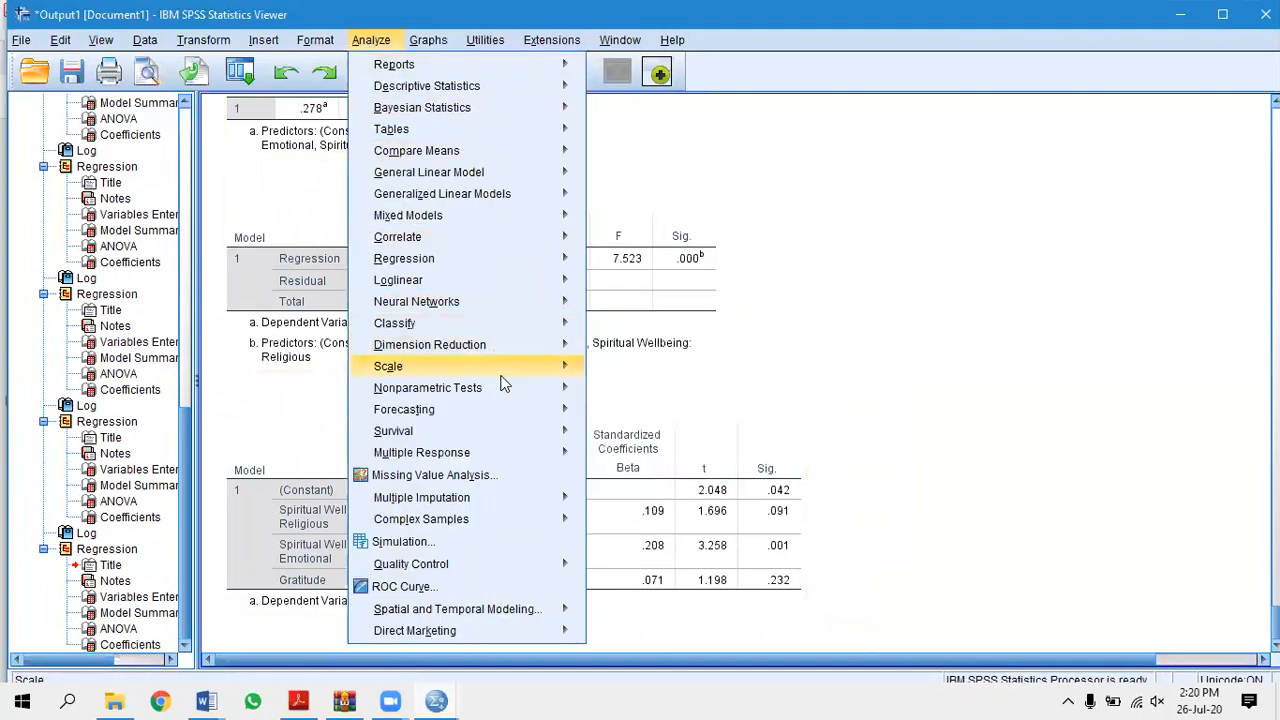
{"action": "mouse_move", "coordinate": [538, 262]}
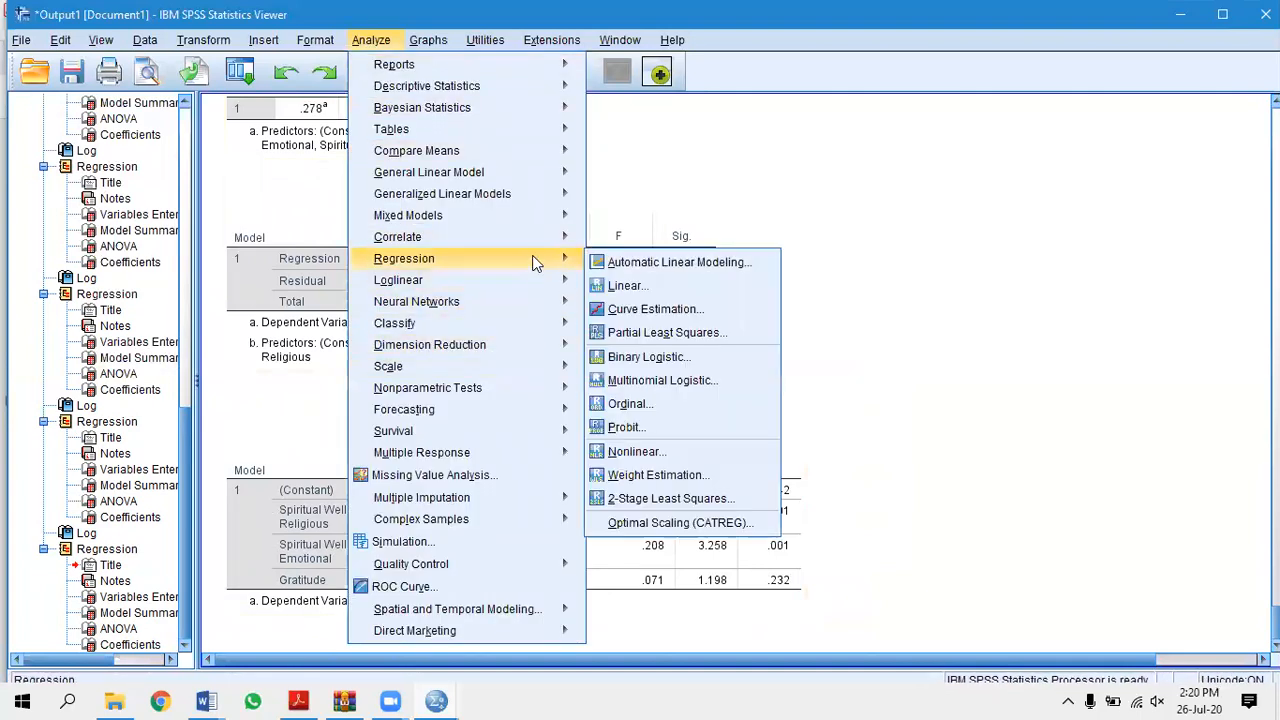
{"action": "left_click", "coordinate": [630, 287]}
{"action": "left_click", "coordinate": [588, 205]}
{"action": "scroll", "coordinate": [540, 430], "scroll_direction": "down", "scroll_amount": 2}
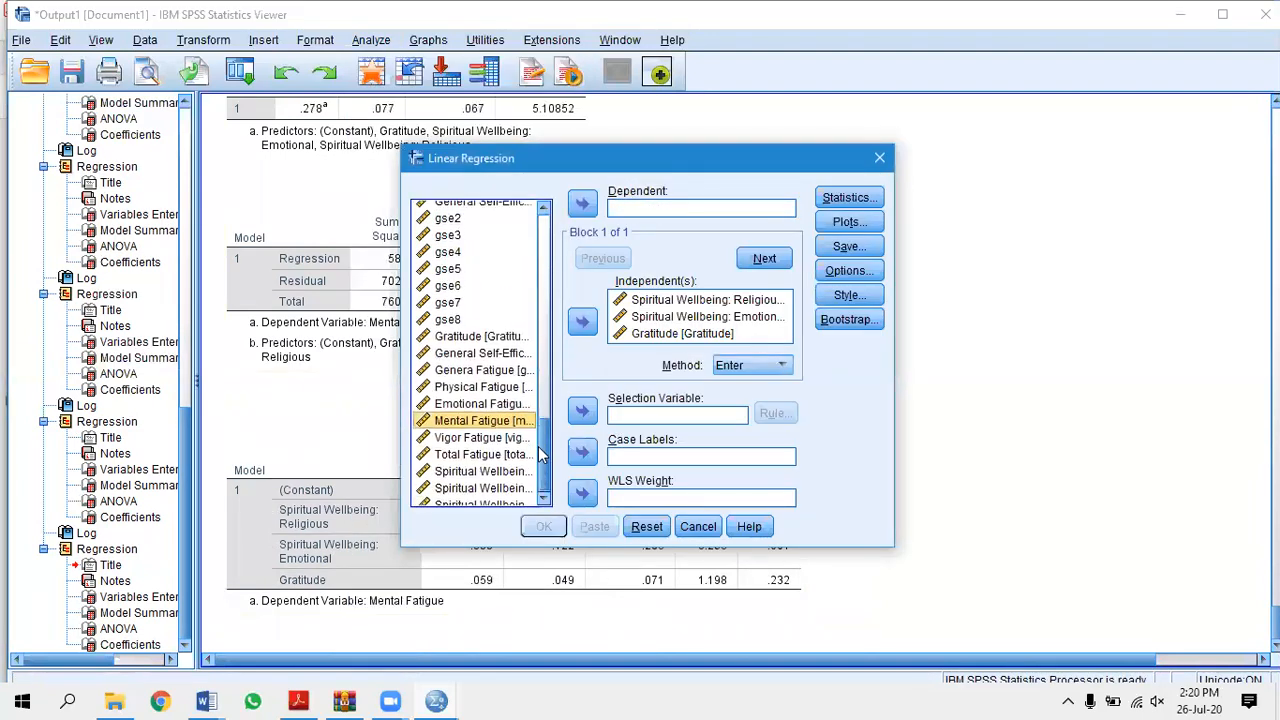
{"action": "left_click", "coordinate": [510, 430]}
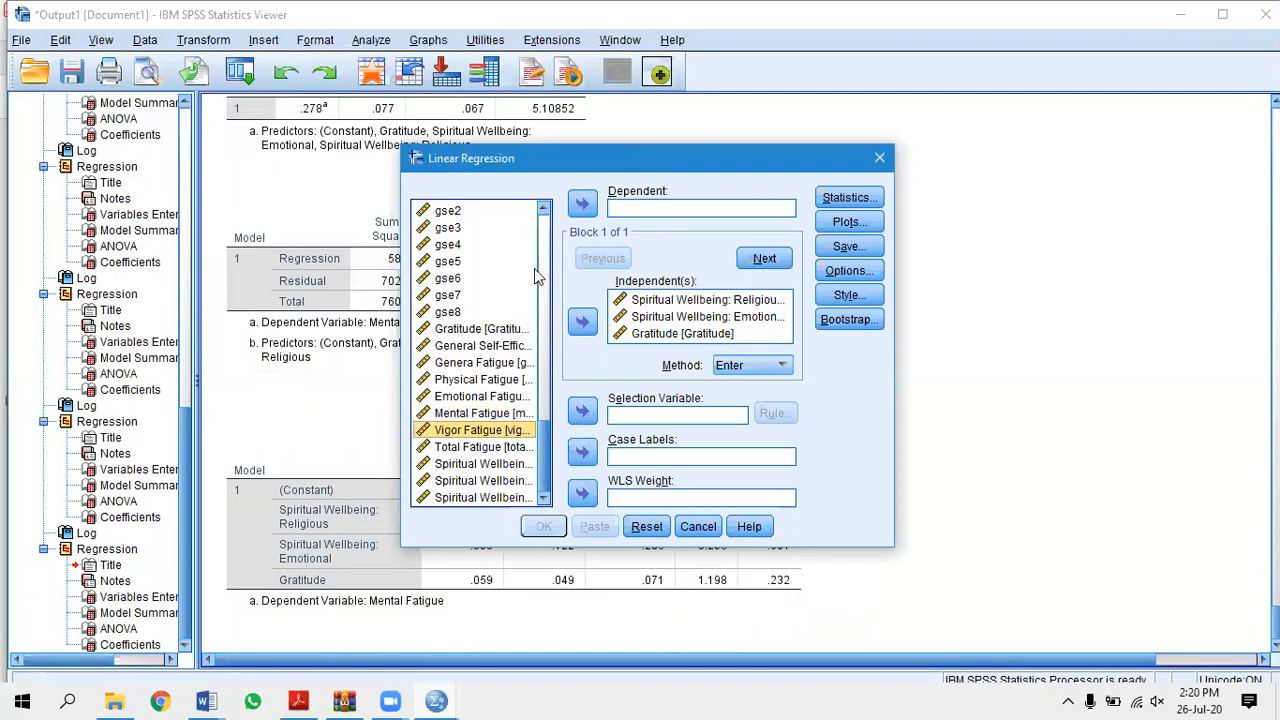
{"action": "left_click", "coordinate": [582, 205]}
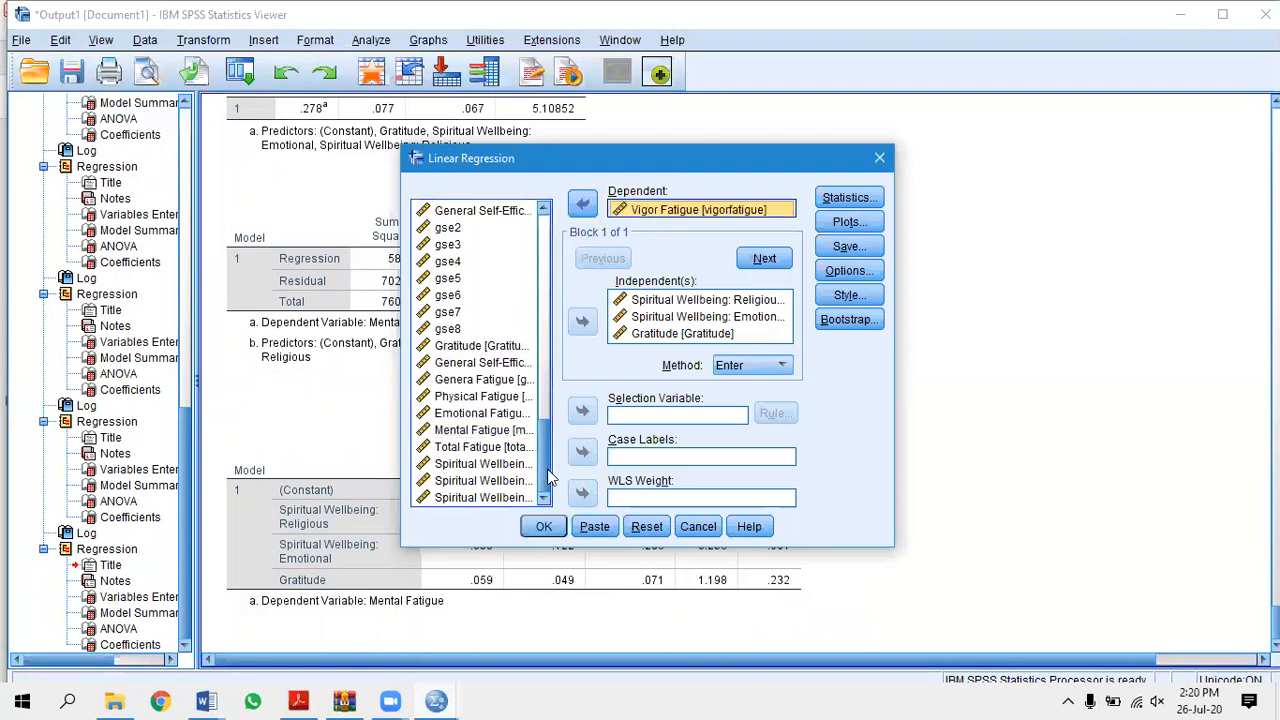
{"action": "left_click", "coordinate": [543, 526]}
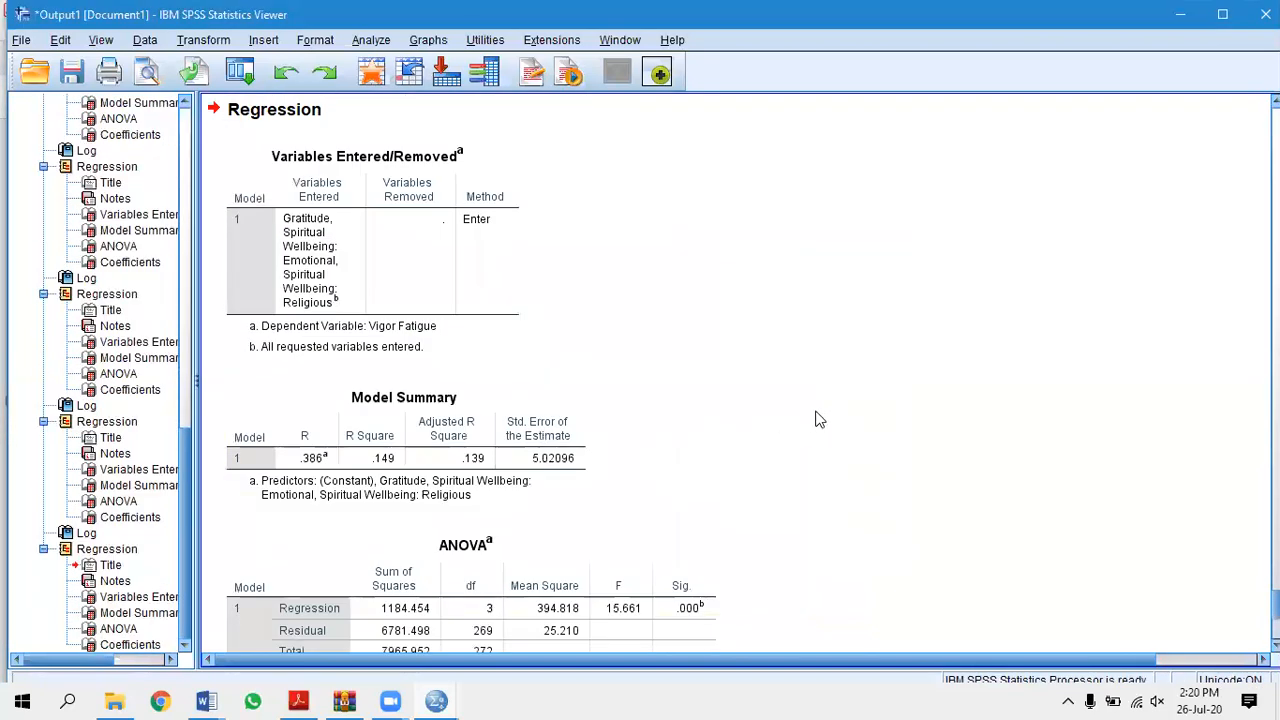
{"action": "scroll", "coordinate": [821, 405], "scroll_direction": "down", "scroll_amount": 5}
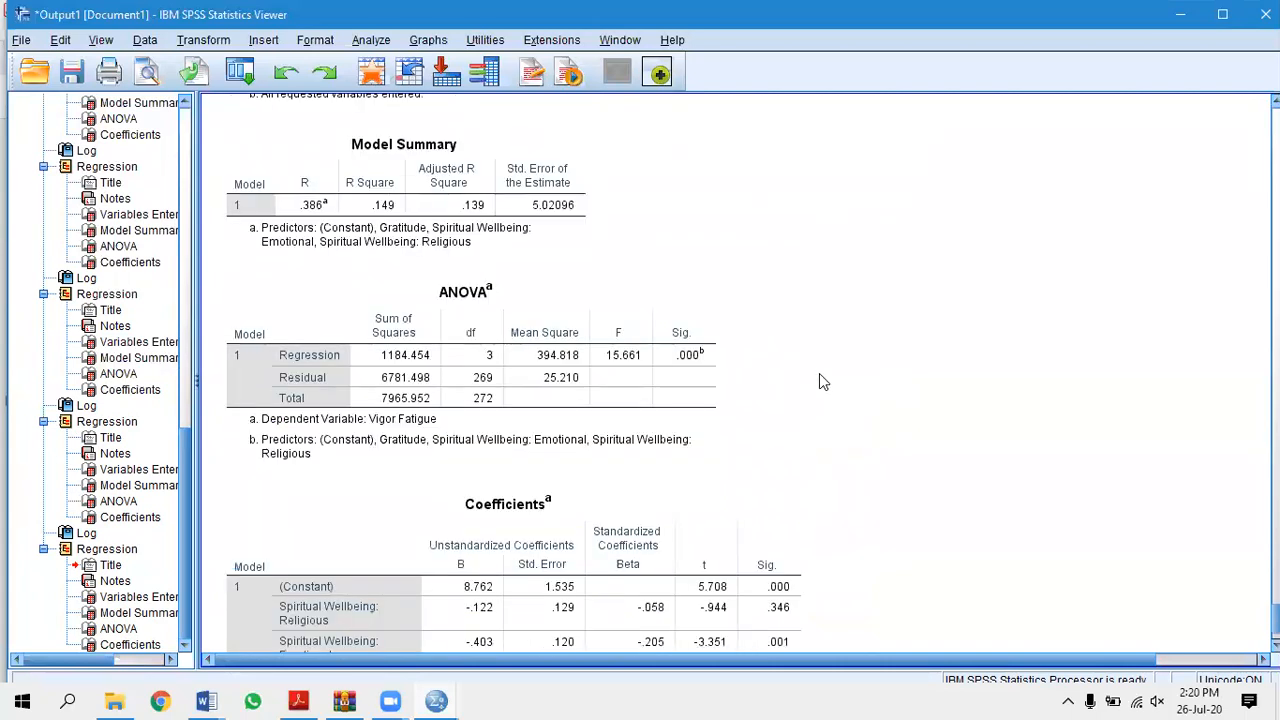
{"action": "left_click", "coordinate": [437, 603]}
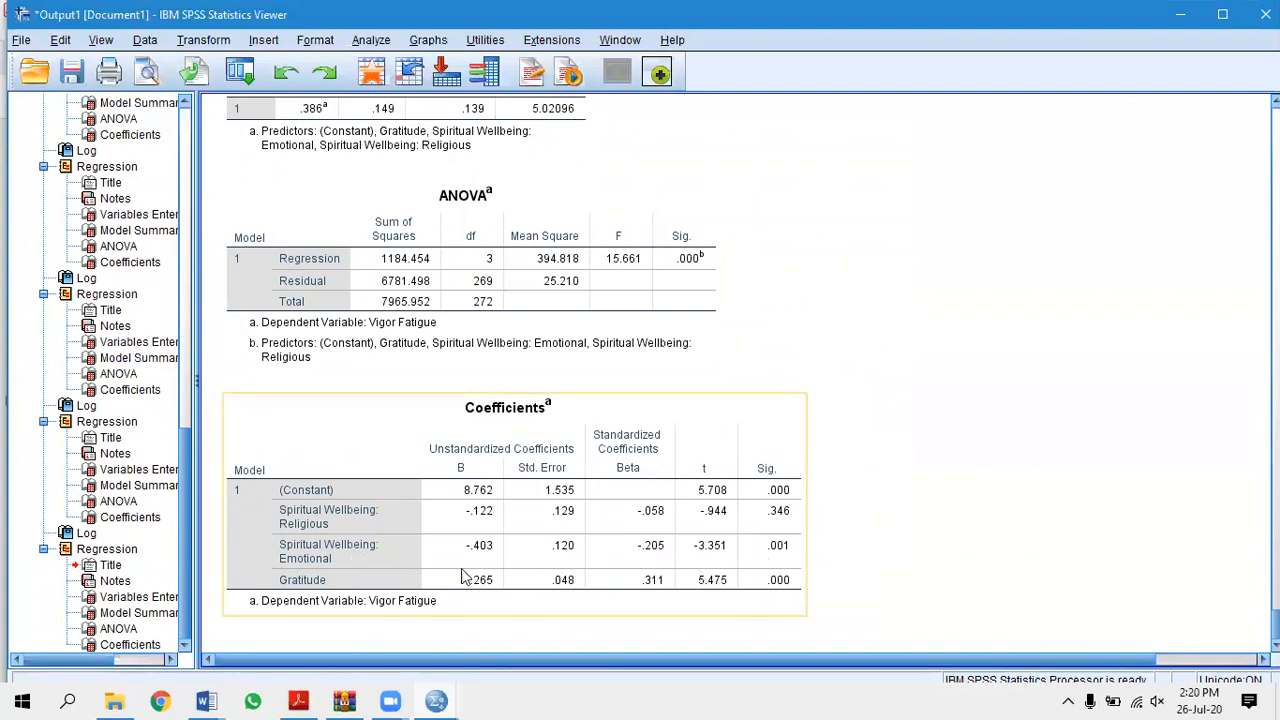
{"action": "left_click", "coordinate": [810, 583]}
{"action": "left_click", "coordinate": [806, 576]}
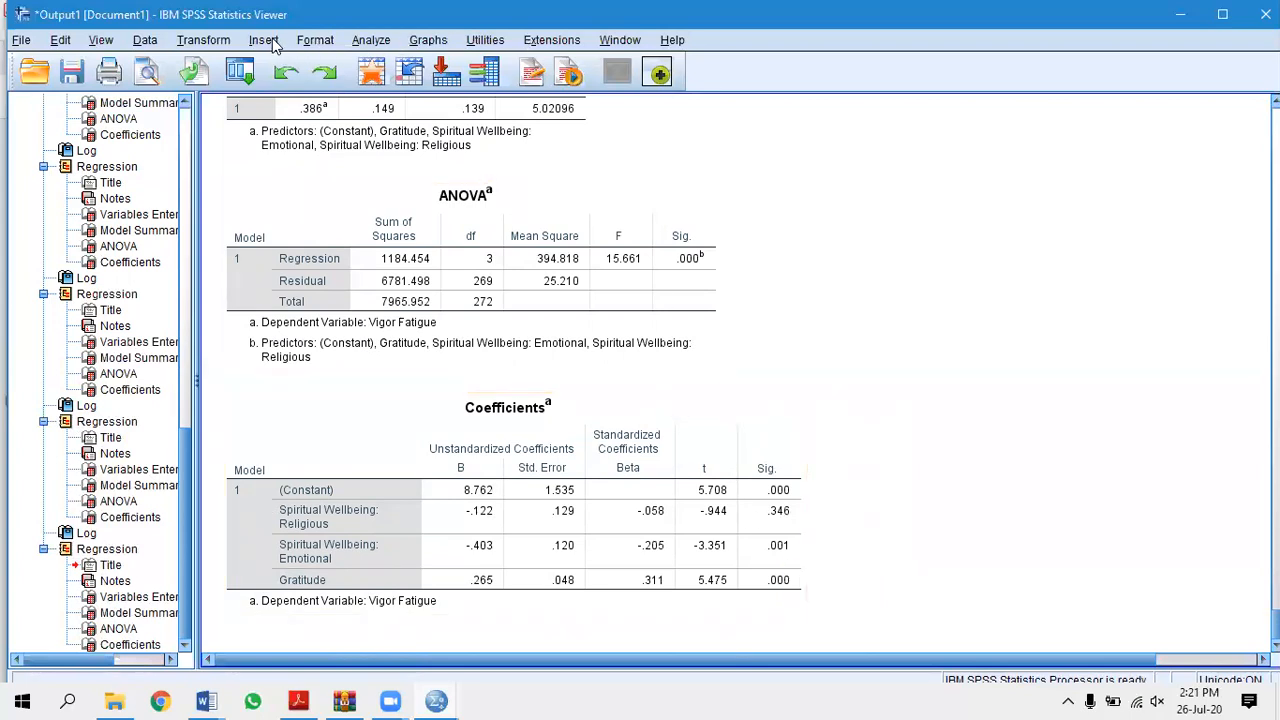
Run the linear regression with Total Fatigue replacing Vigor Fatigue as the dependent variable, and review its Model Summary, ANOVA and Coefficients tables.
{"action": "left_click", "coordinate": [372, 41]}
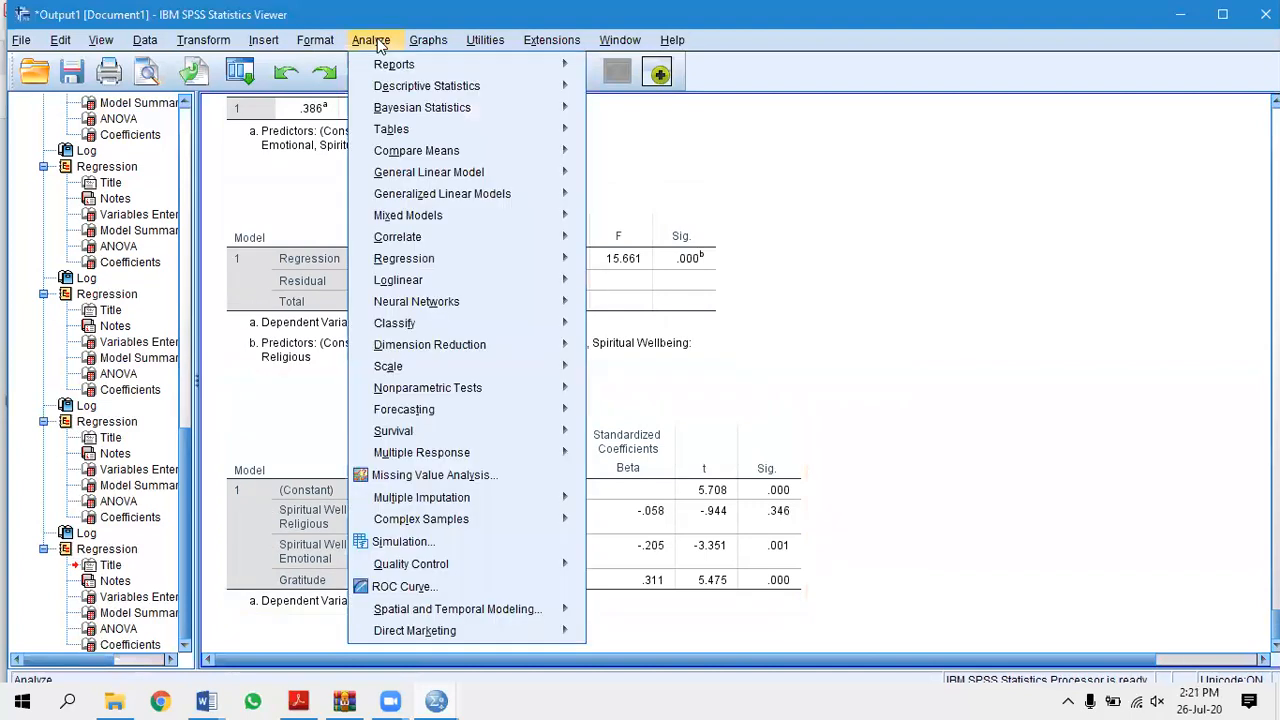
{"action": "mouse_move", "coordinate": [549, 258]}
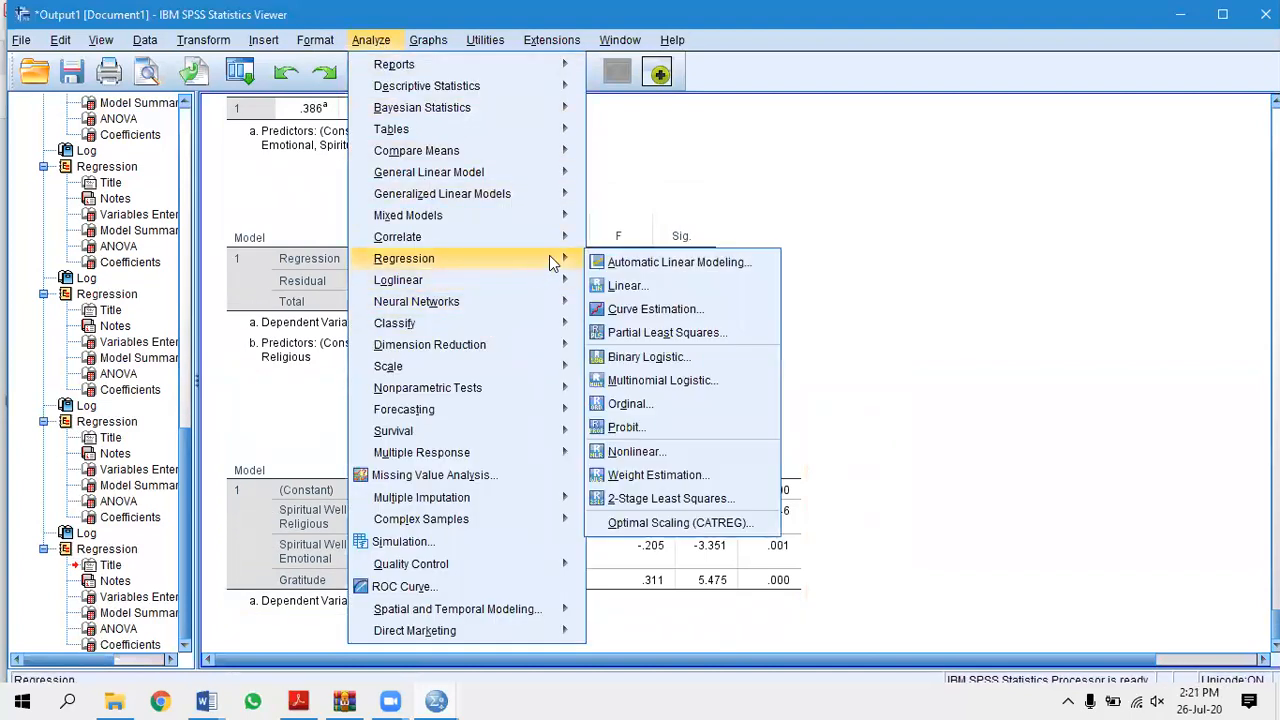
{"action": "left_click", "coordinate": [630, 287]}
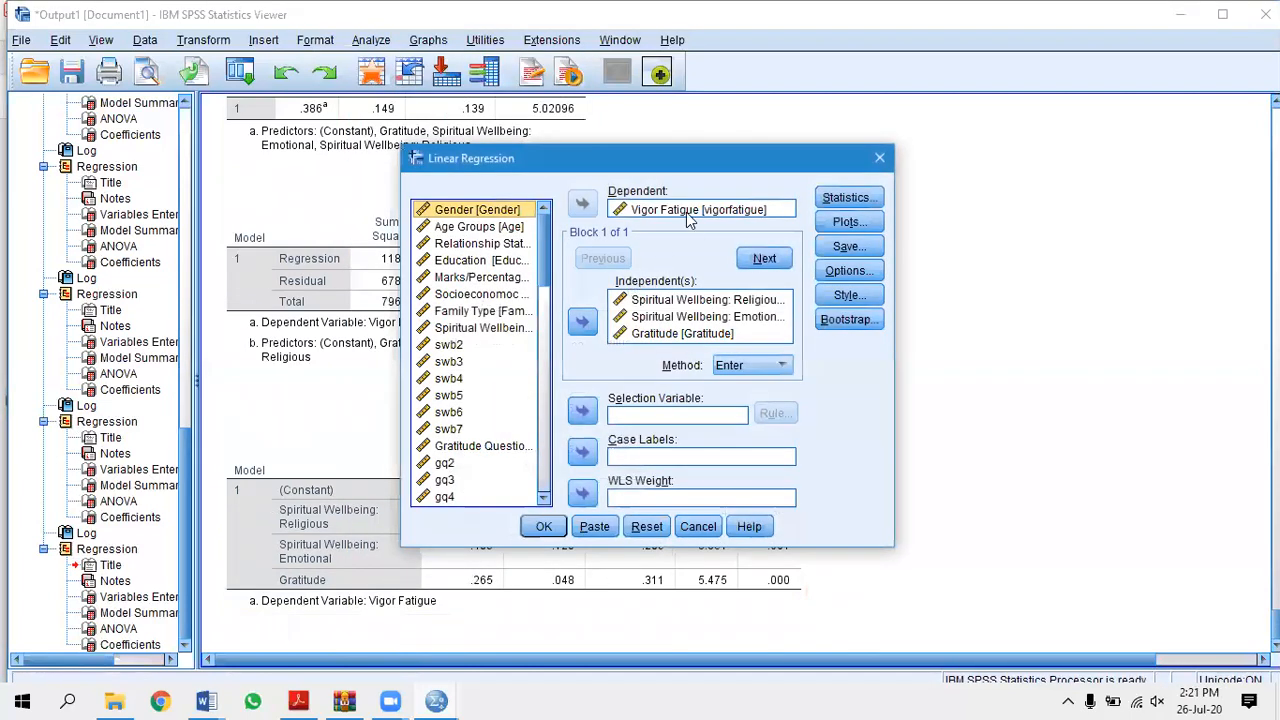
{"action": "left_click", "coordinate": [687, 210]}
{"action": "left_click", "coordinate": [582, 204]}
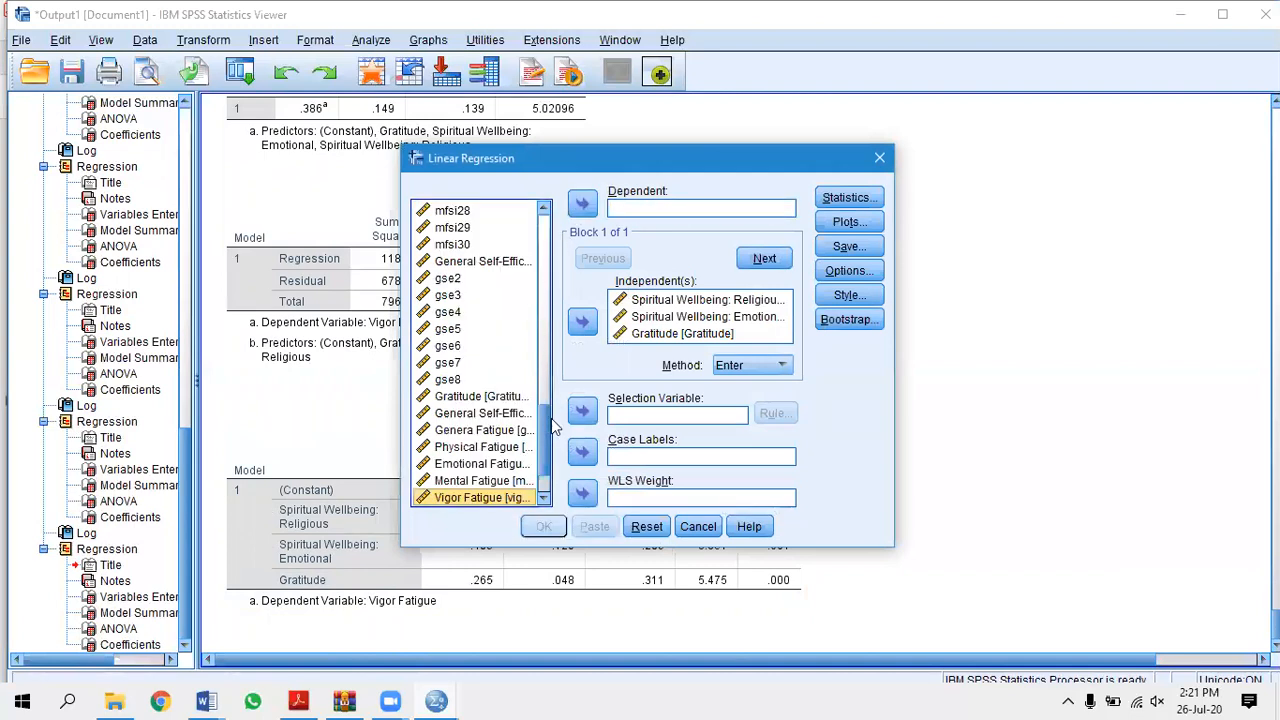
{"action": "scroll", "coordinate": [545, 470], "scroll_direction": "down", "scroll_amount": 2}
{"action": "left_click", "coordinate": [497, 446]}
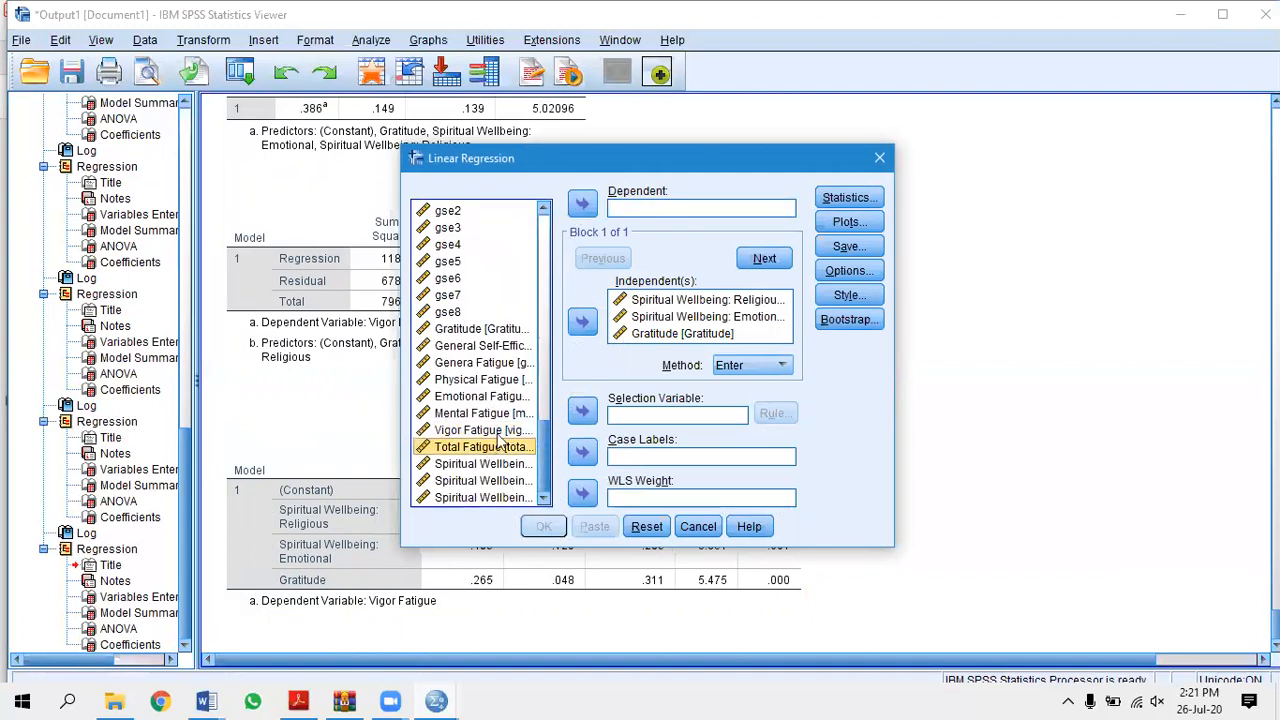
{"action": "left_click", "coordinate": [582, 204]}
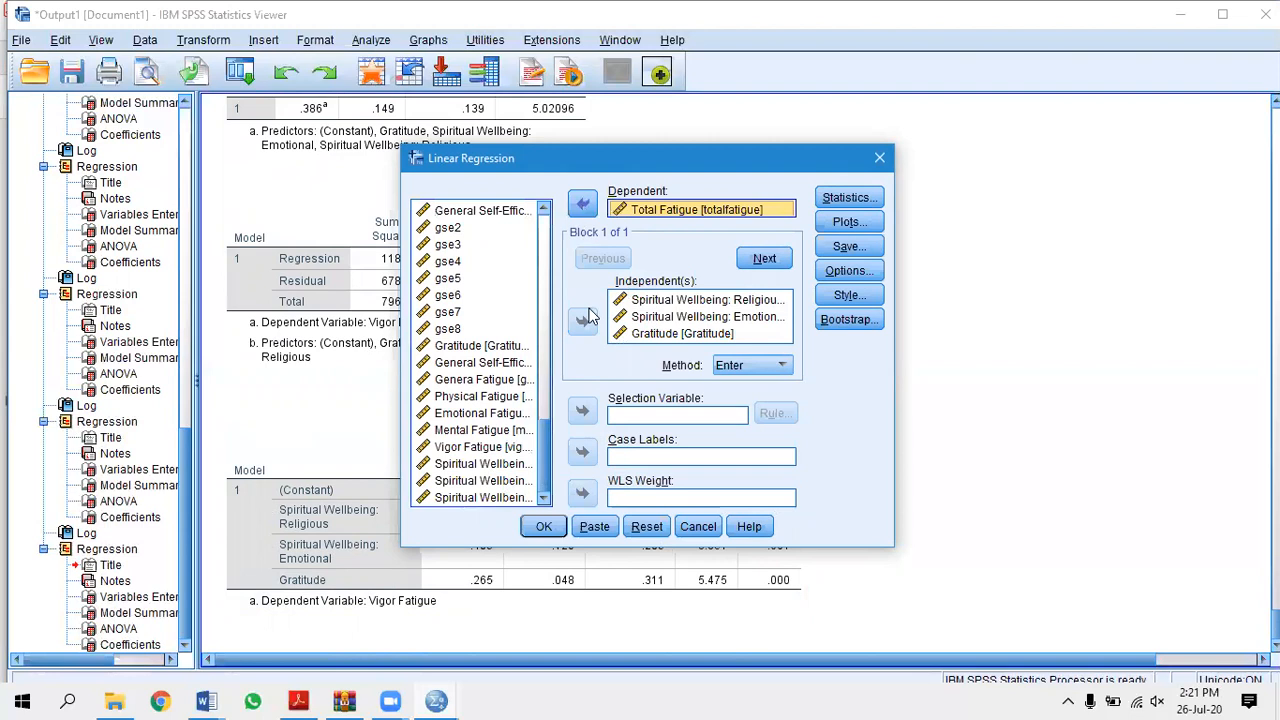
{"action": "left_click", "coordinate": [541, 527]}
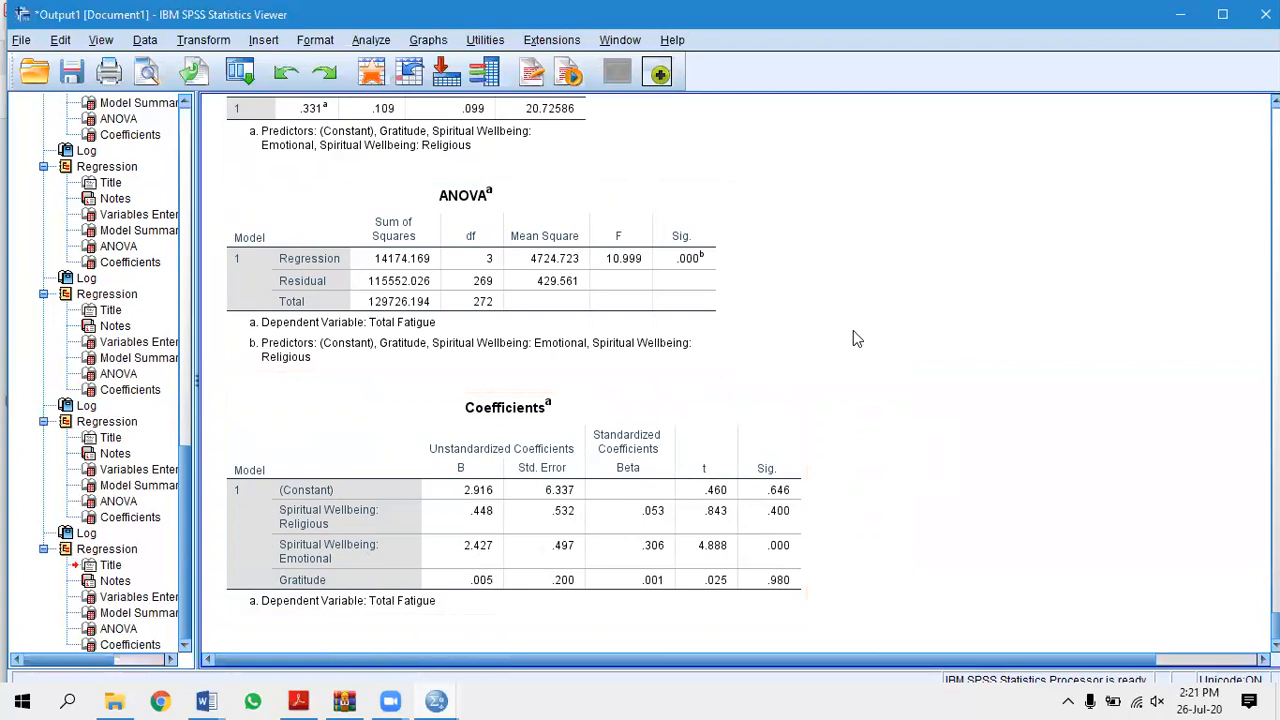
{"action": "scroll", "coordinate": [853, 330], "scroll_direction": "up", "scroll_amount": 2}
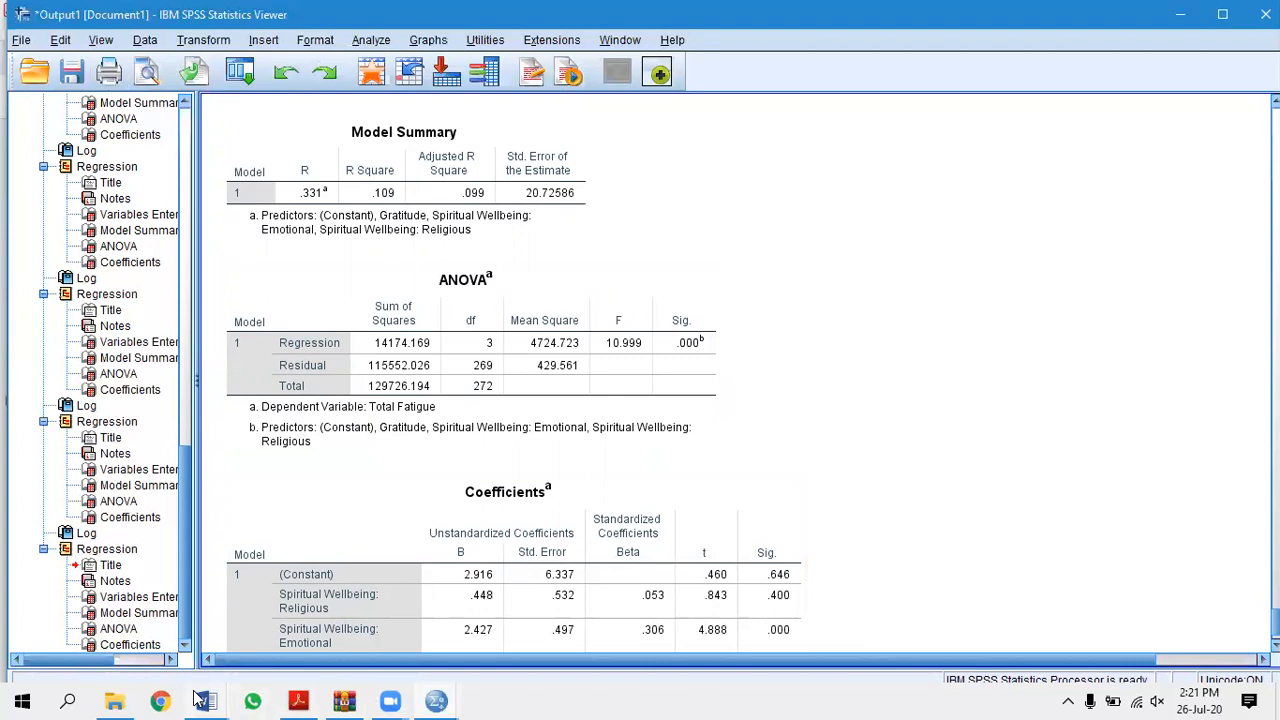
Switch to the Ch#01 document in Word, review the hypothesized model figure and the list of hypotheses, and return to the SPSS output.
{"action": "mouse_move", "coordinate": [198, 698]}
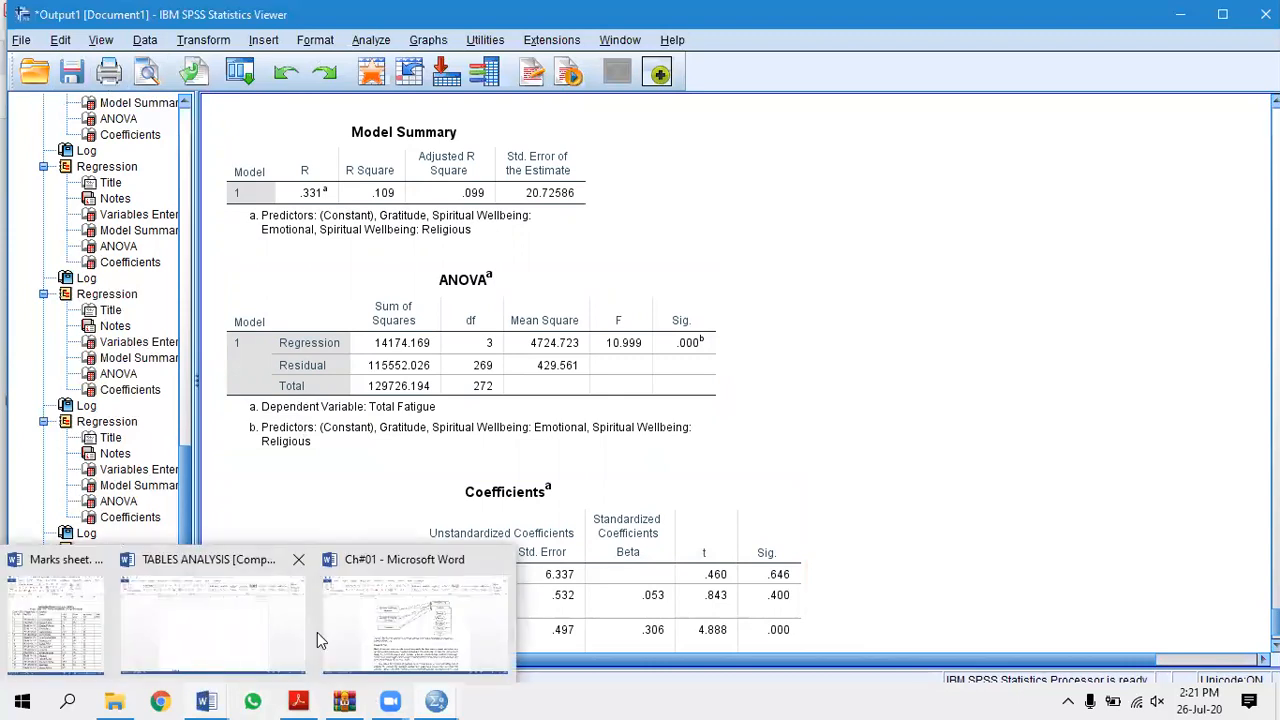
{"action": "left_click", "coordinate": [348, 632]}
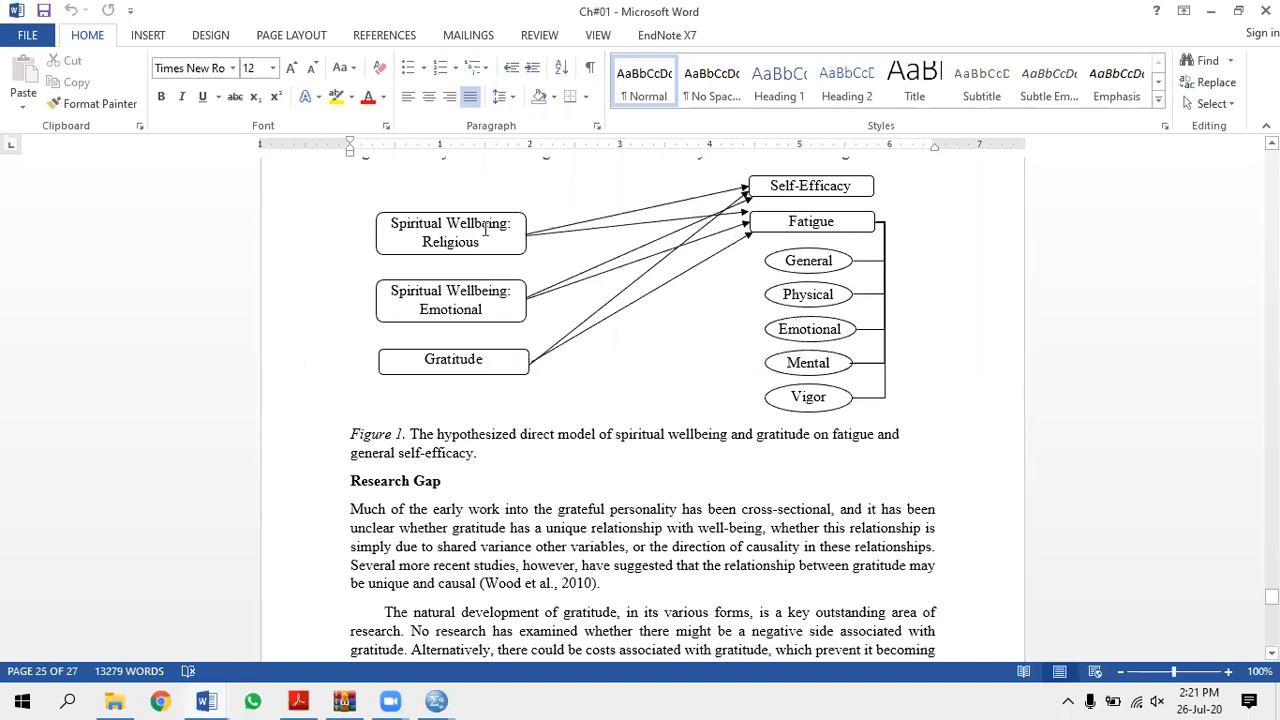
{"action": "scroll", "coordinate": [690, 286], "scroll_direction": "down", "scroll_amount": 1}
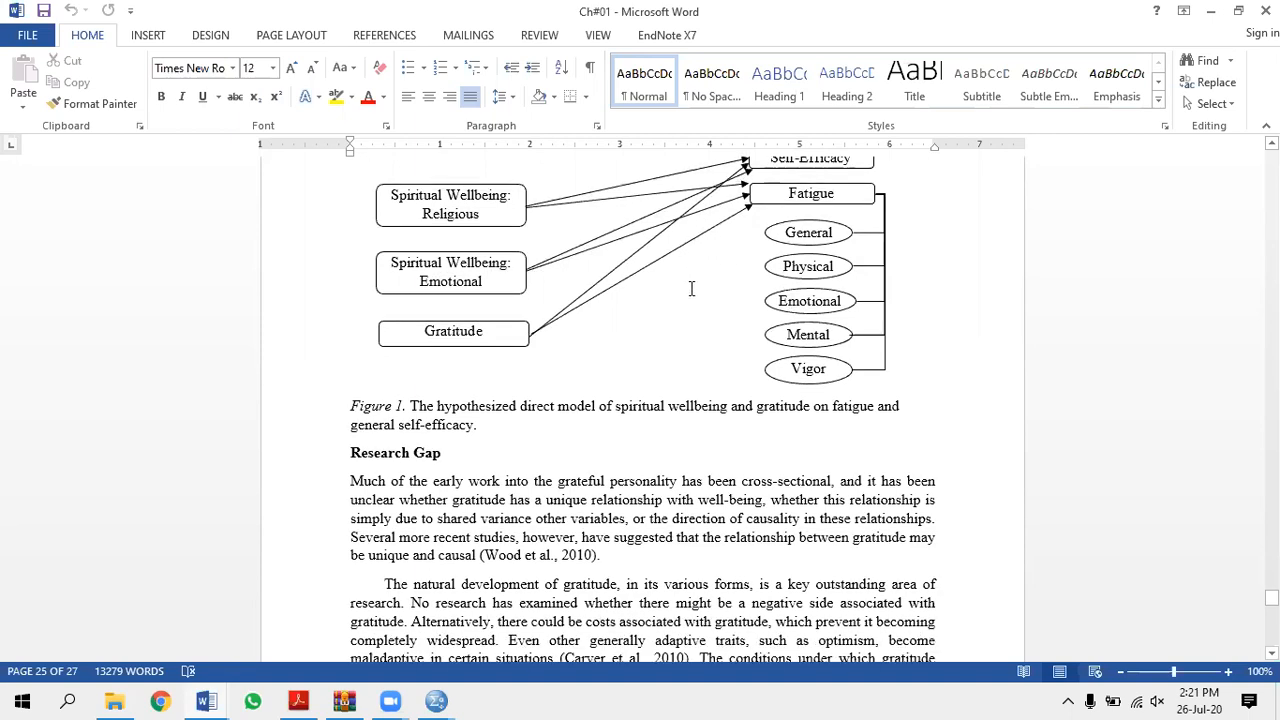
{"action": "scroll", "coordinate": [637, 316], "scroll_direction": "up", "scroll_amount": 2}
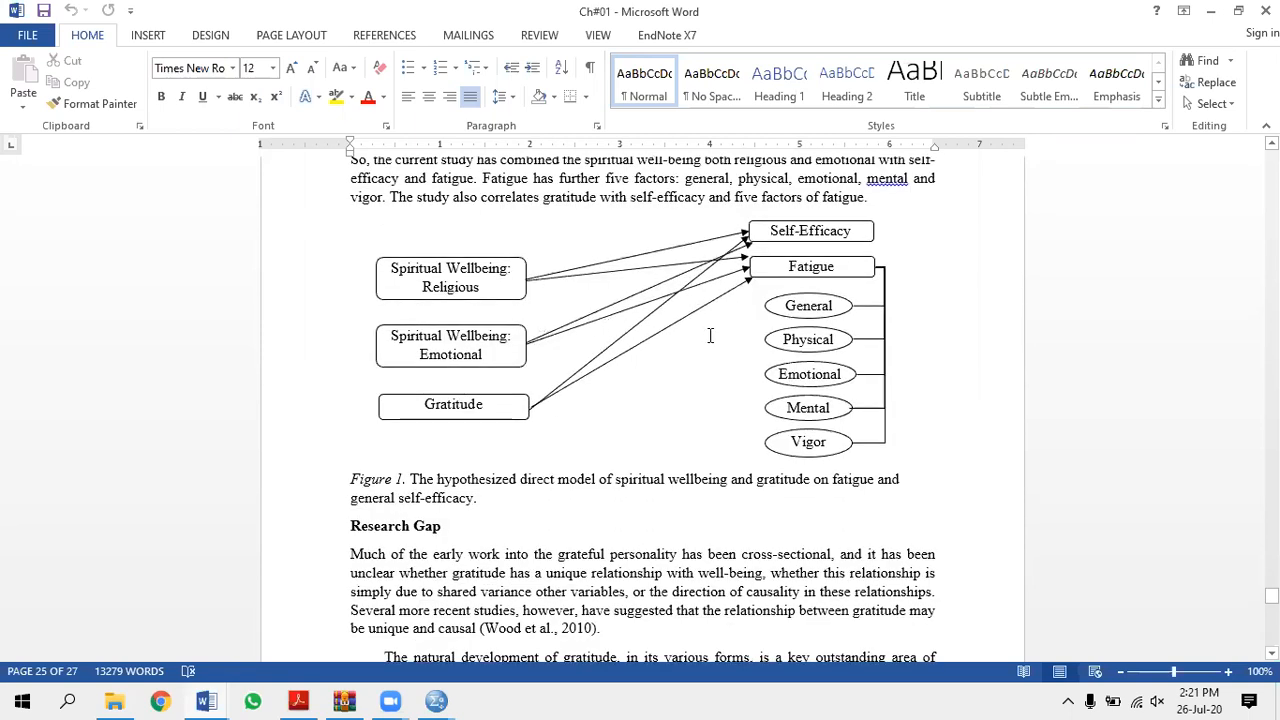
{"action": "scroll", "coordinate": [710, 335], "scroll_direction": "down", "scroll_amount": 10}
{"action": "scroll", "coordinate": [754, 497], "scroll_direction": "down", "scroll_amount": 18}
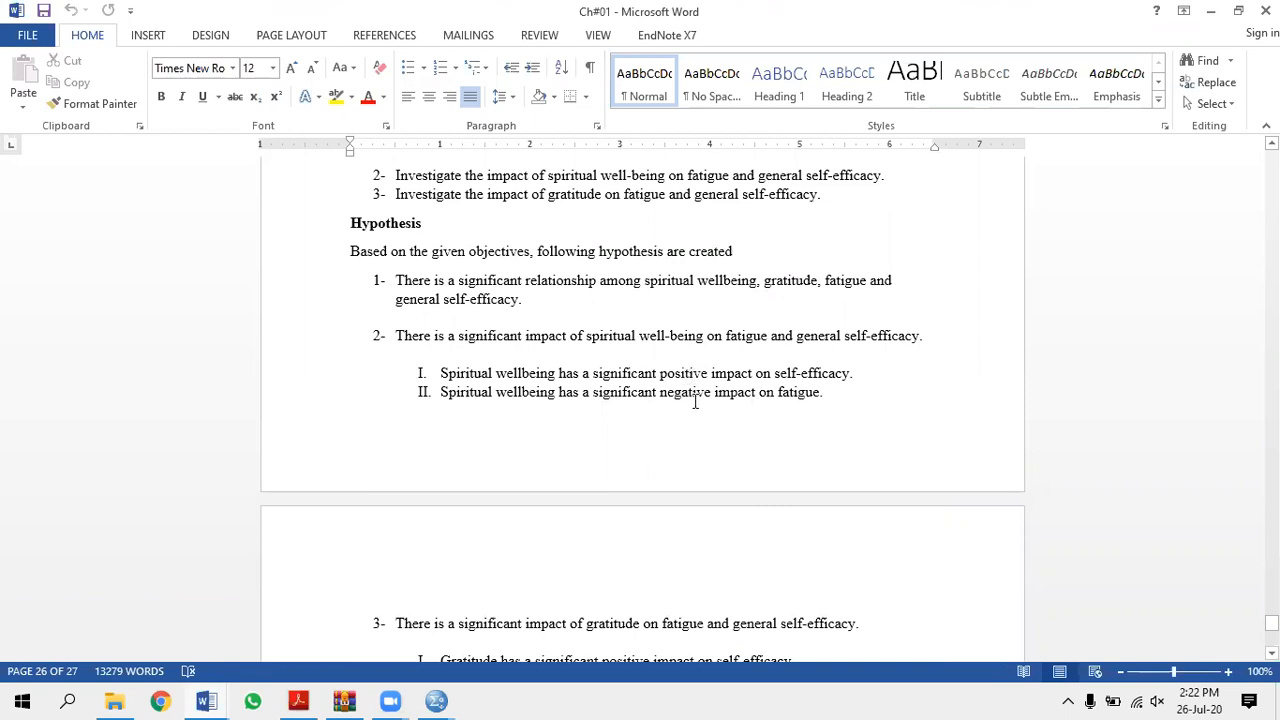
{"action": "scroll", "coordinate": [695, 401], "scroll_direction": "down", "scroll_amount": 3}
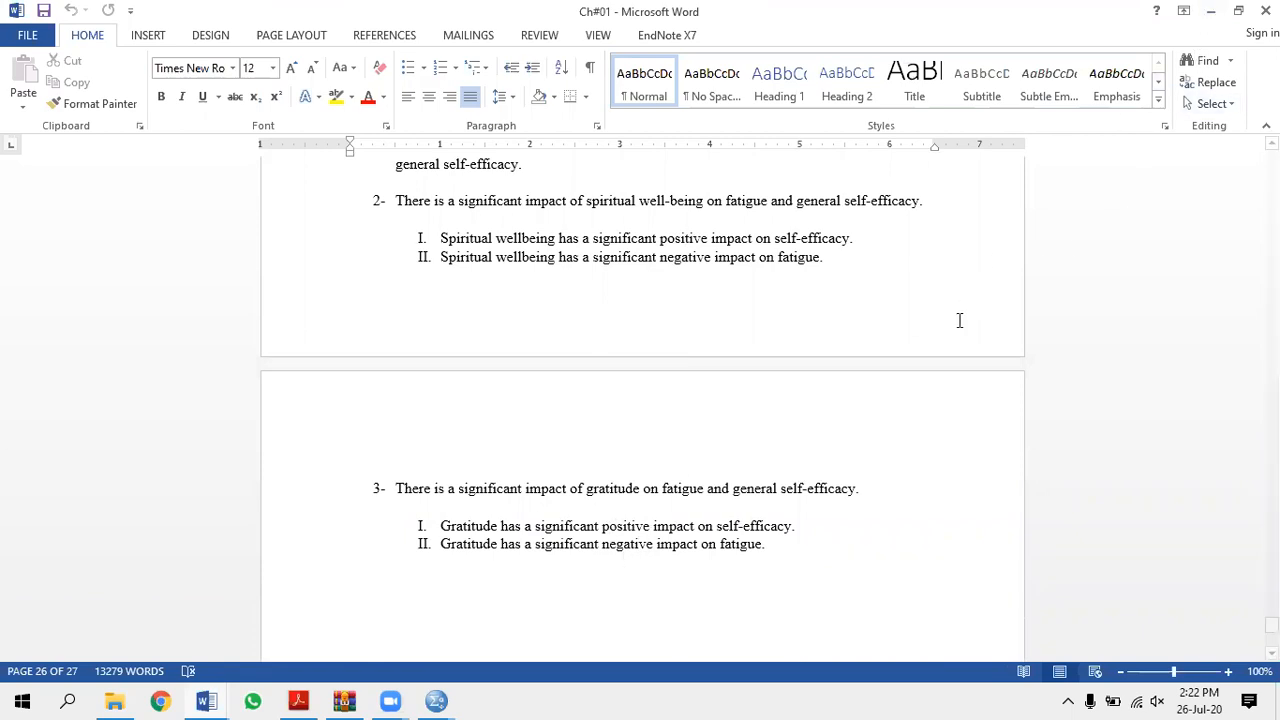
{"action": "scroll", "coordinate": [939, 376], "scroll_direction": "down", "scroll_amount": 2}
{"action": "scroll", "coordinate": [939, 377], "scroll_direction": "down", "scroll_amount": 1}
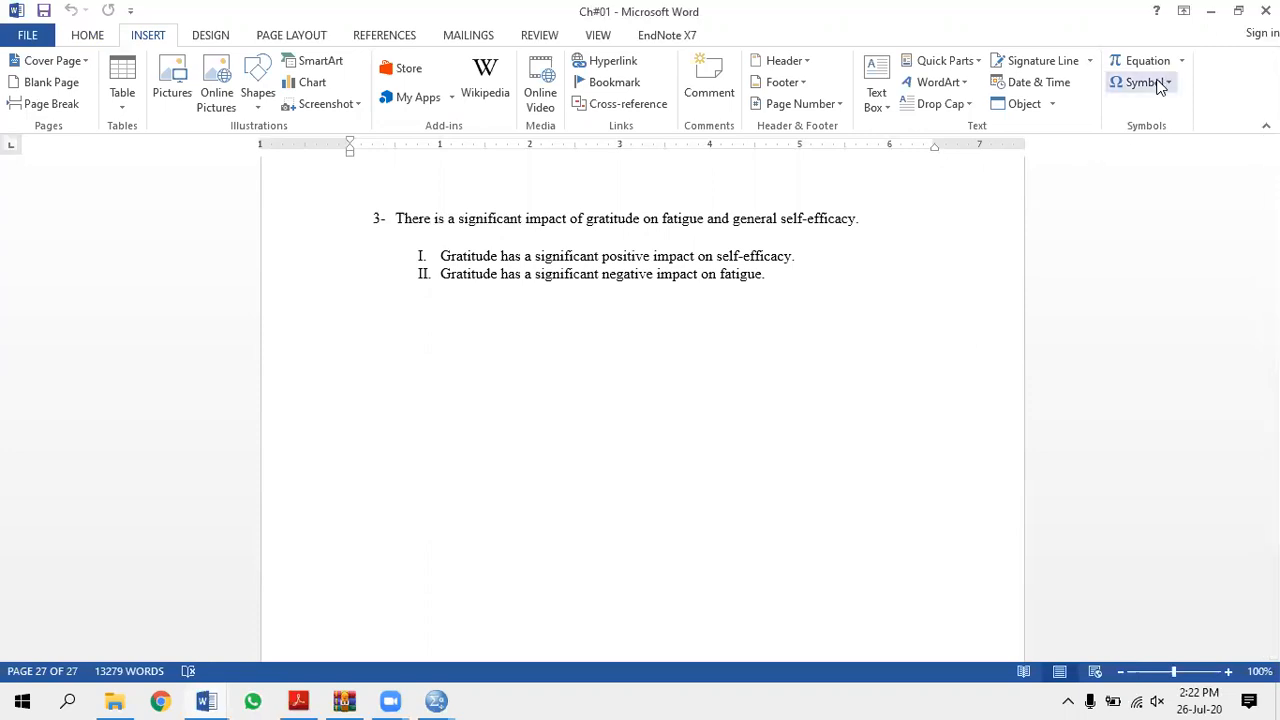
{"action": "left_click", "coordinate": [1212, 12]}
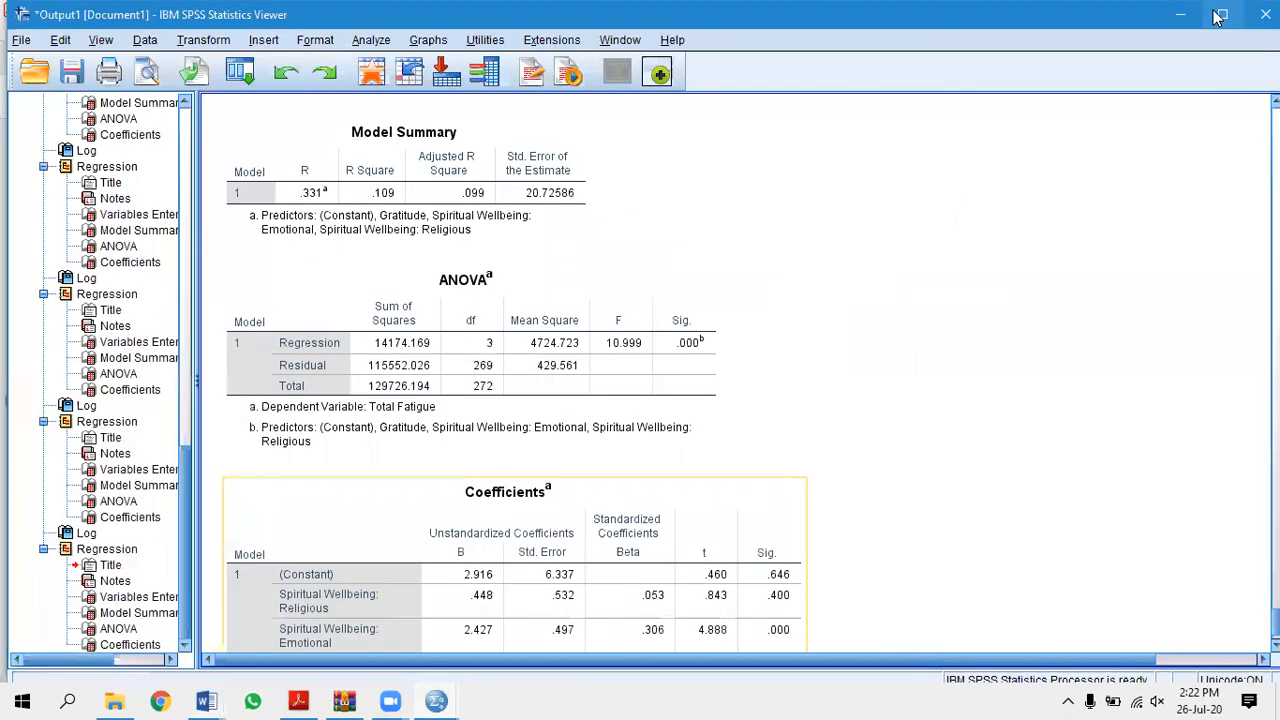
Start an Independent-Samples T Test with Gender as the grouping variable, defining group 1 as 1 and group 2 as 2.
{"action": "left_click", "coordinate": [358, 42]}
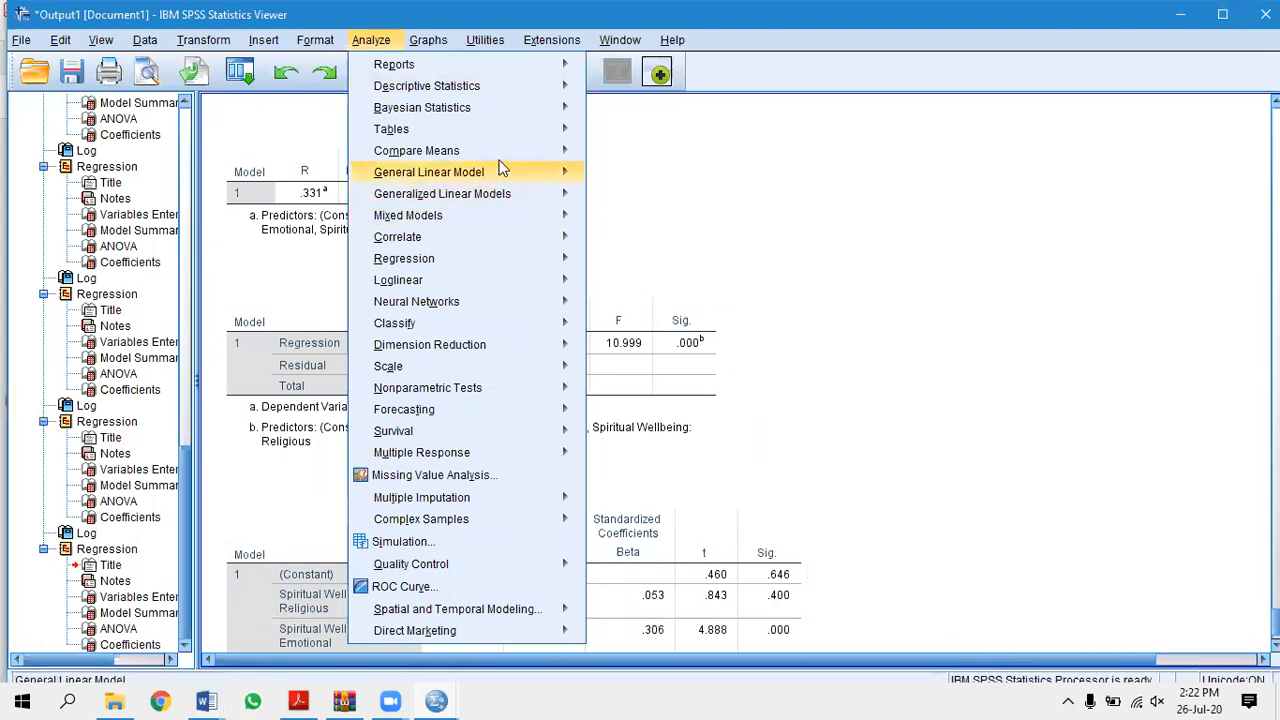
{"action": "mouse_move", "coordinate": [508, 148]}
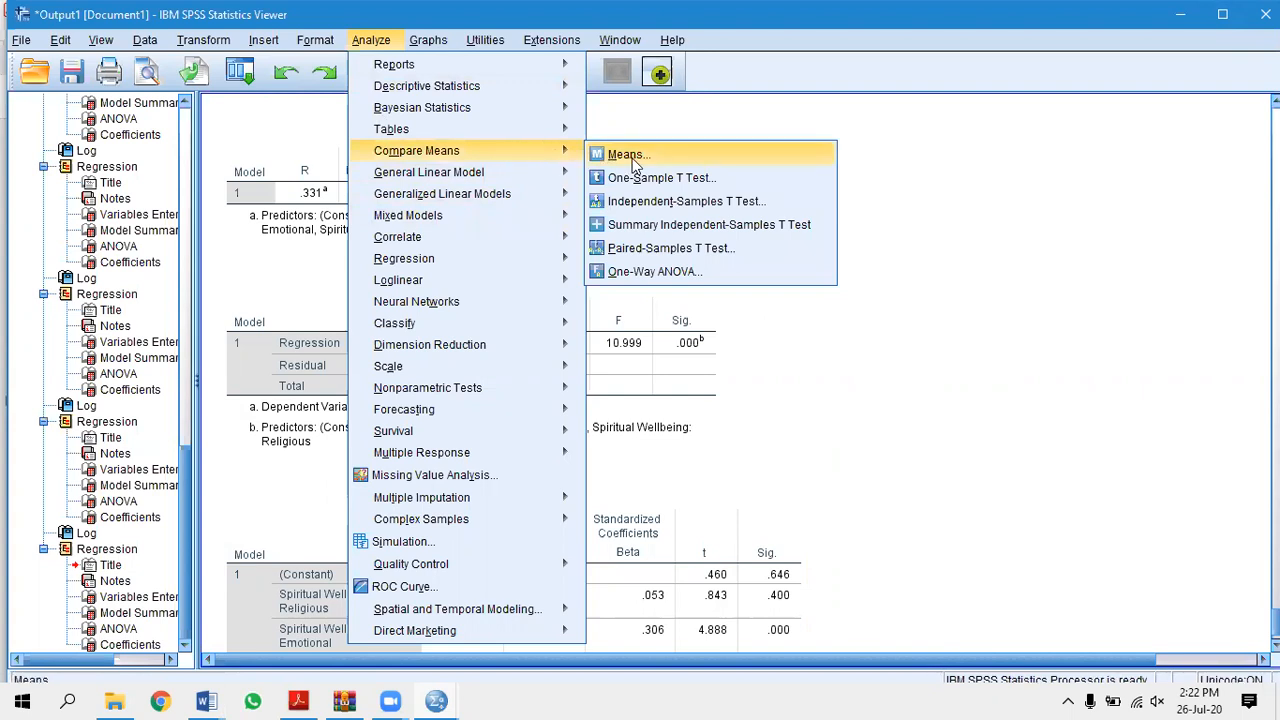
{"action": "left_click", "coordinate": [660, 205]}
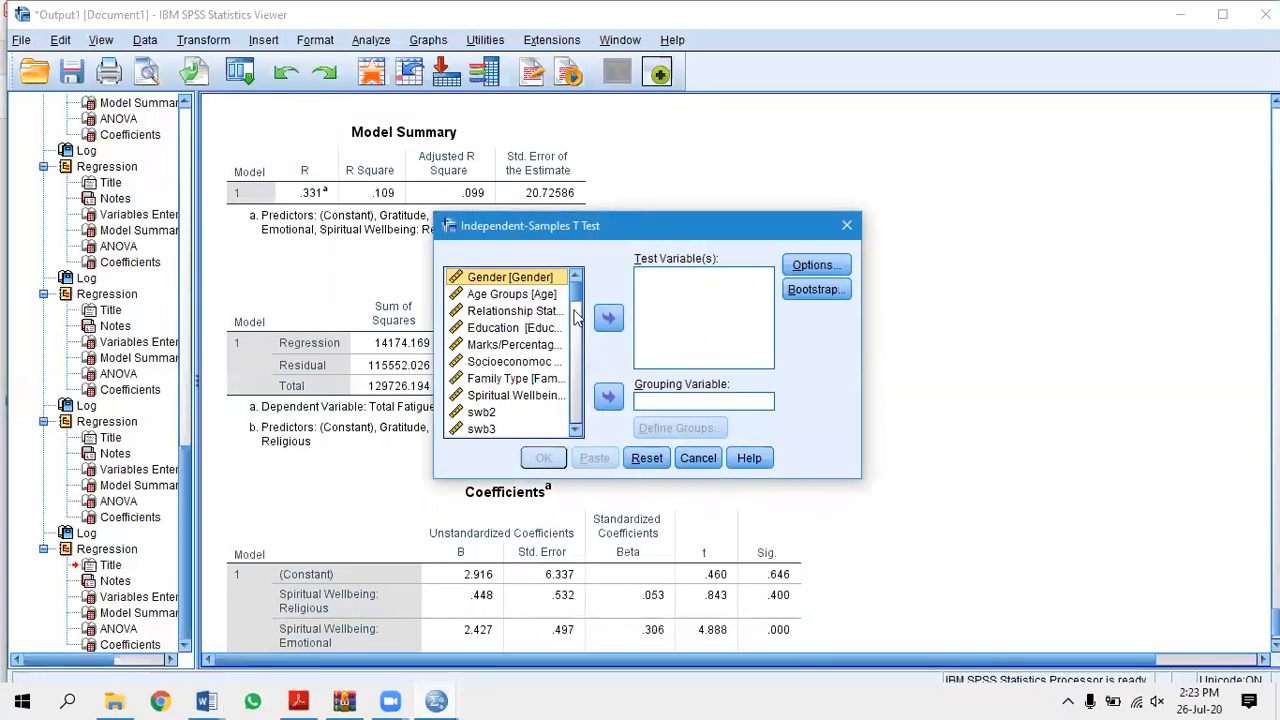
{"action": "left_click", "coordinate": [610, 398]}
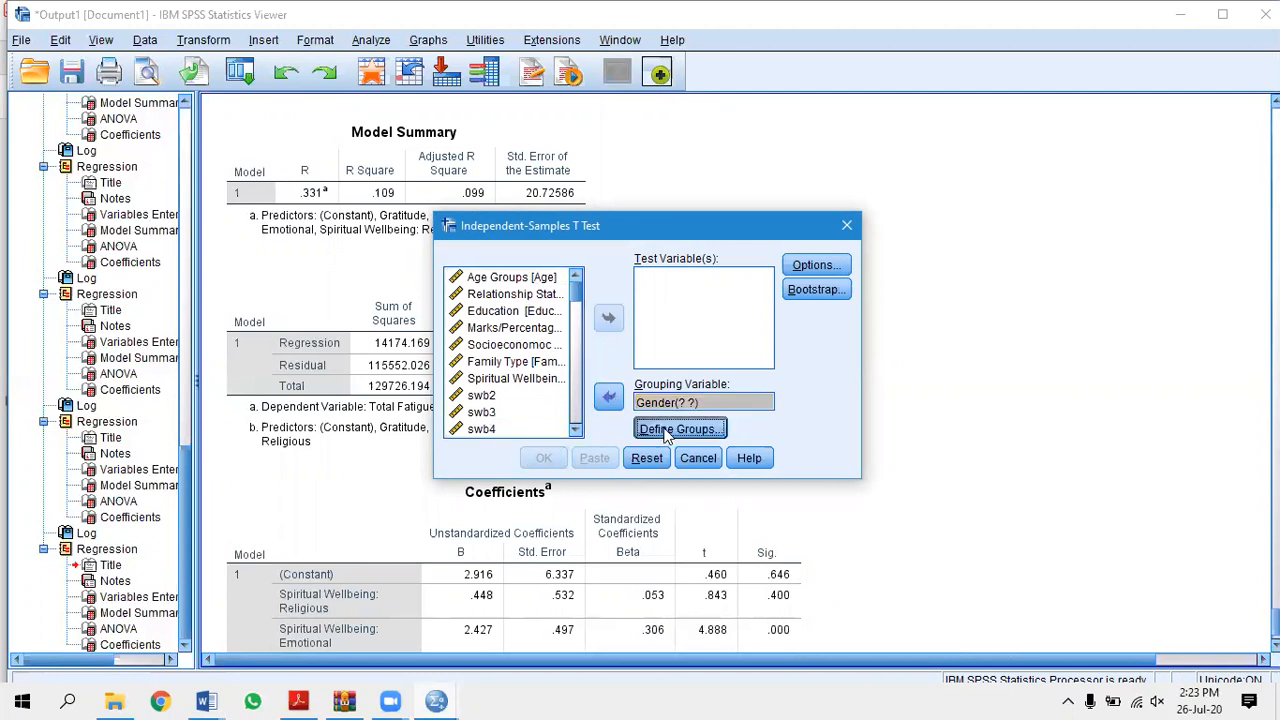
{"action": "left_click", "coordinate": [665, 430]}
{"action": "left_click", "coordinate": [638, 352]}
{"action": "type", "text": "2"}
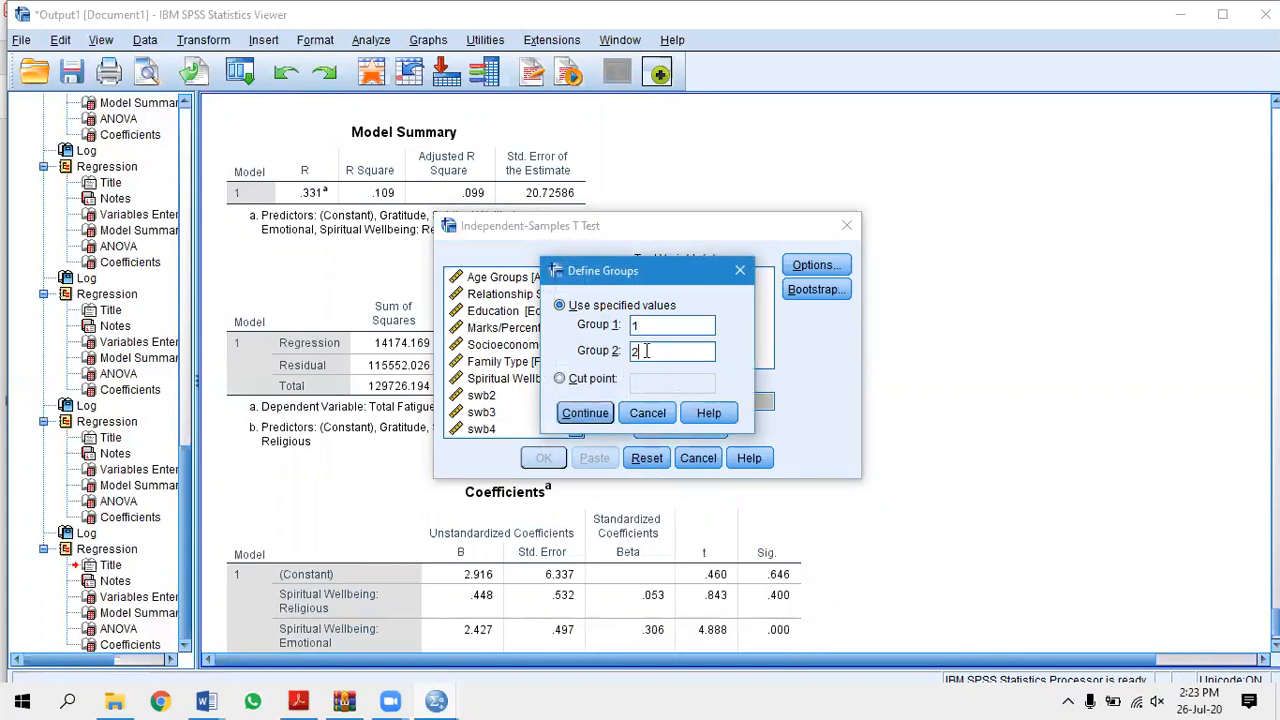
{"action": "left_click", "coordinate": [585, 413]}
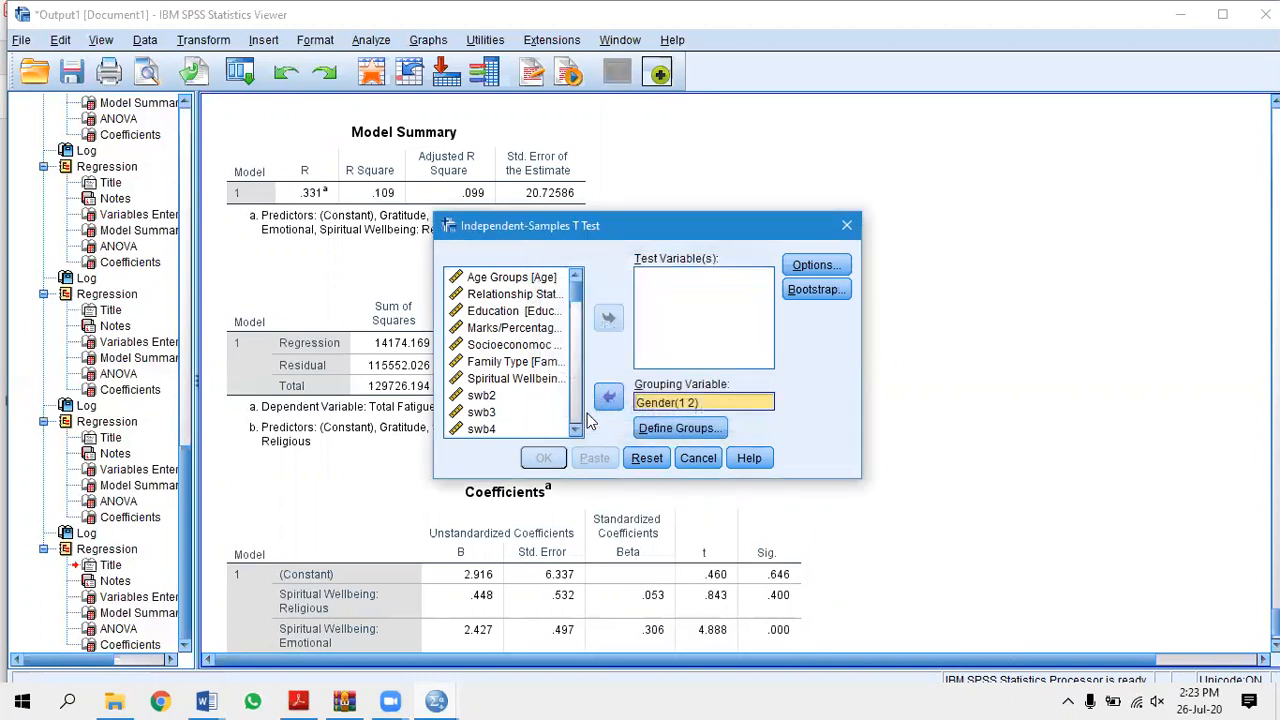
Add Gratitude, General Self-Efficacy, all the fatigue scores and the Religious and Emotional Spiritual Wellbeing scores as test variables and run the t test.
{"action": "left_click_drag", "start_coordinate": [577, 290], "coordinate": [577, 408]}
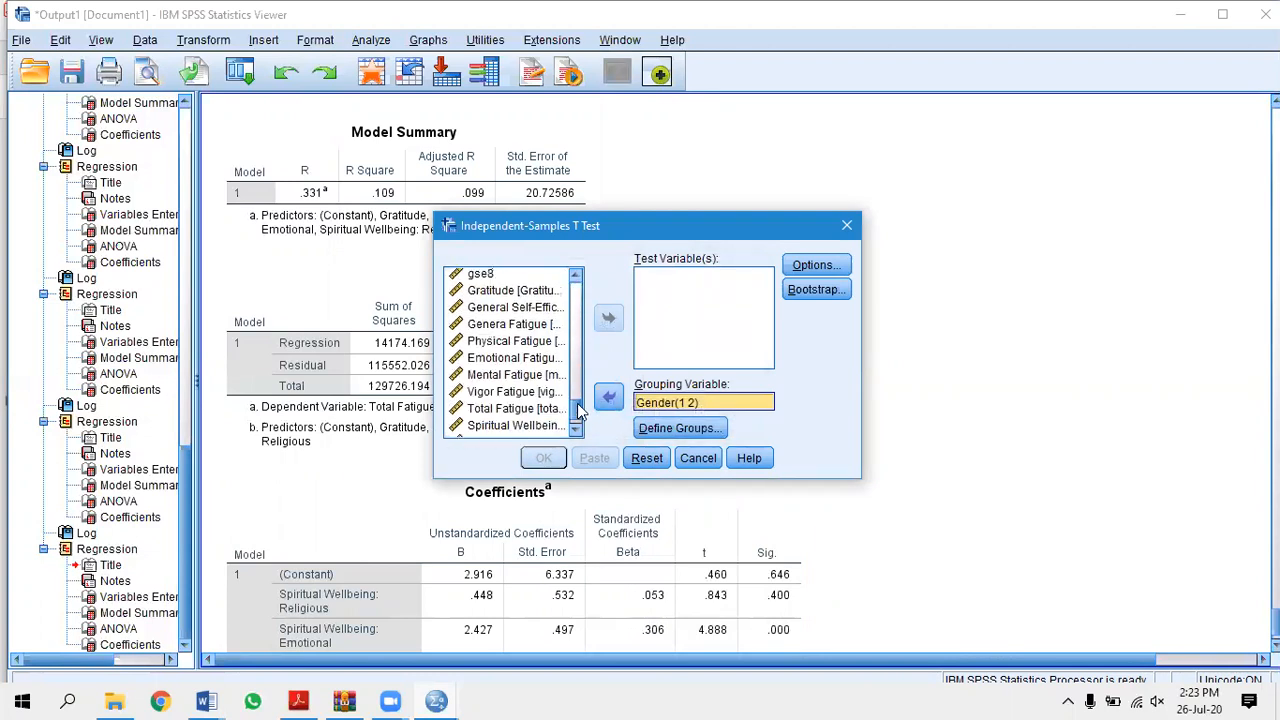
{"action": "left_click", "coordinate": [517, 291]}
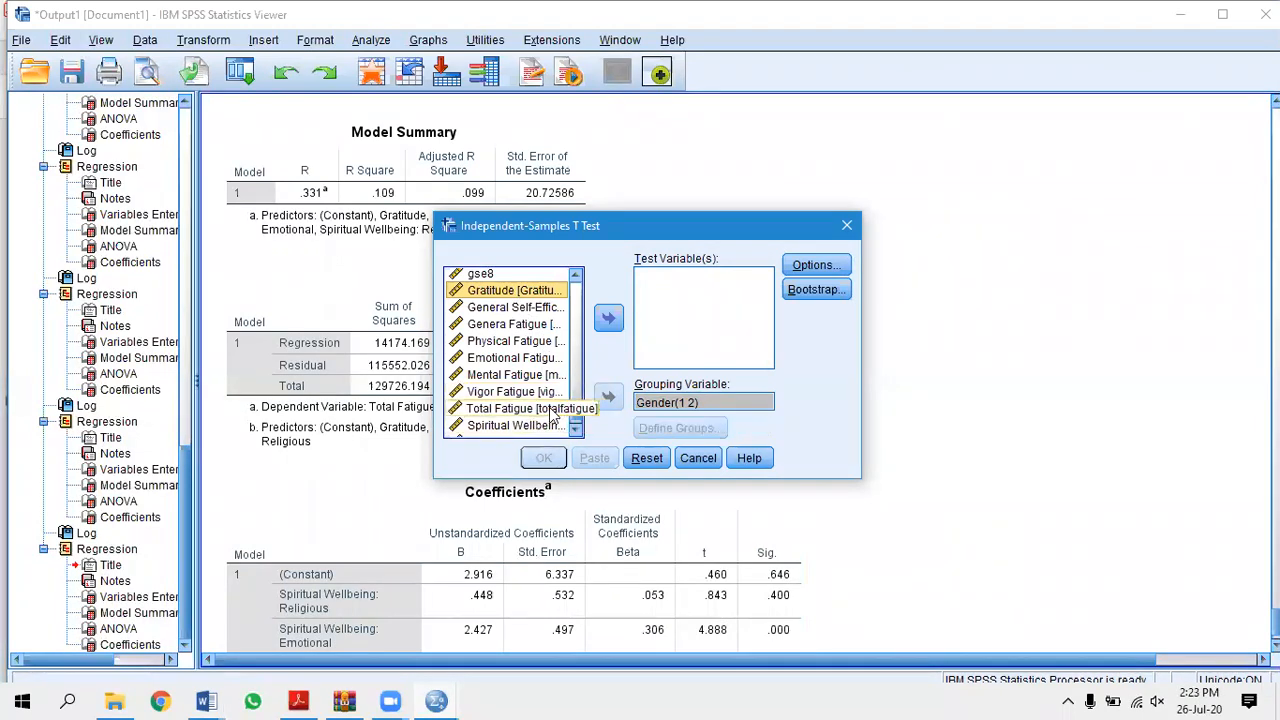
{"action": "scroll", "coordinate": [577, 420], "scroll_direction": "down", "scroll_amount": 1}
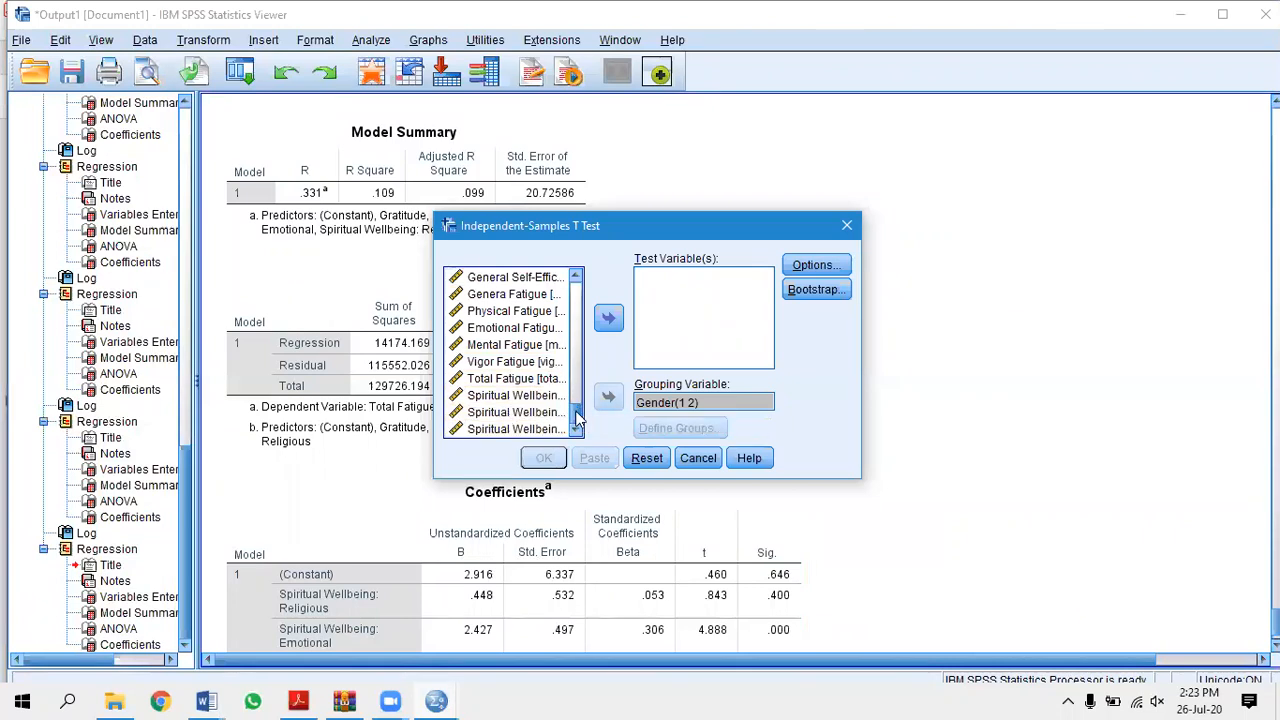
{"action": "left_click", "coordinate": [500, 413], "text": "shift"}
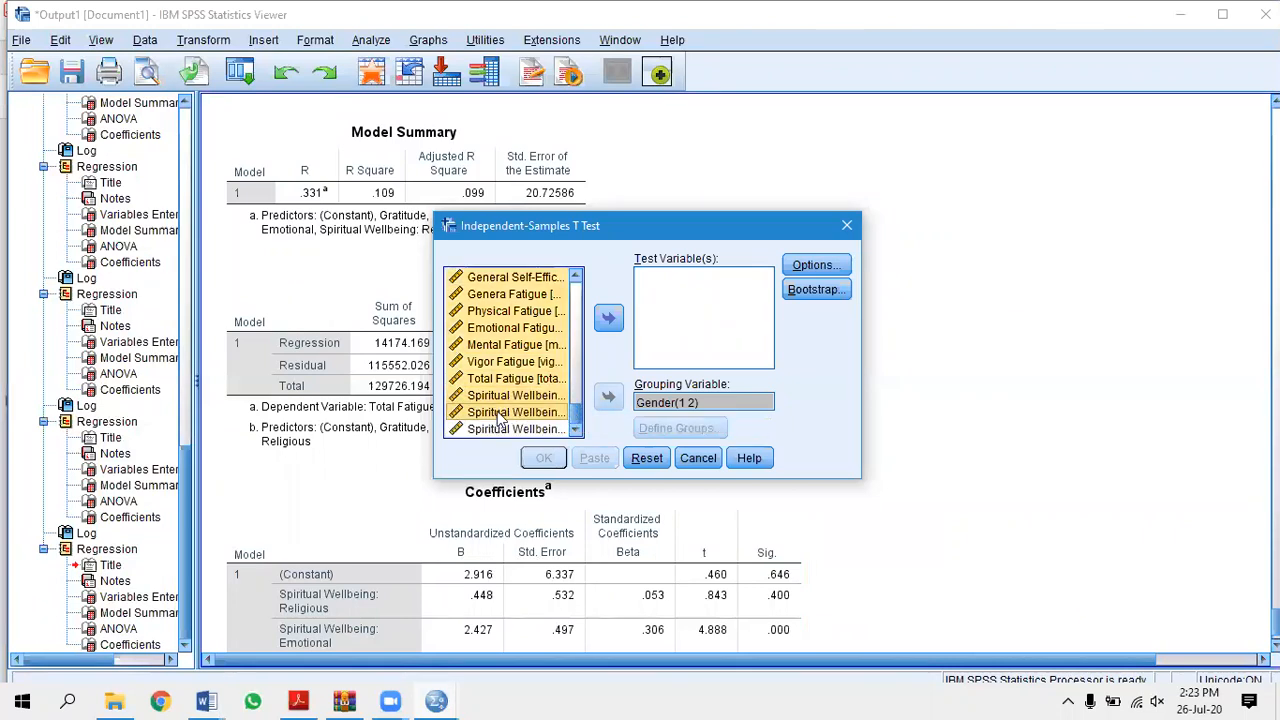
{"action": "left_click", "coordinate": [608, 318]}
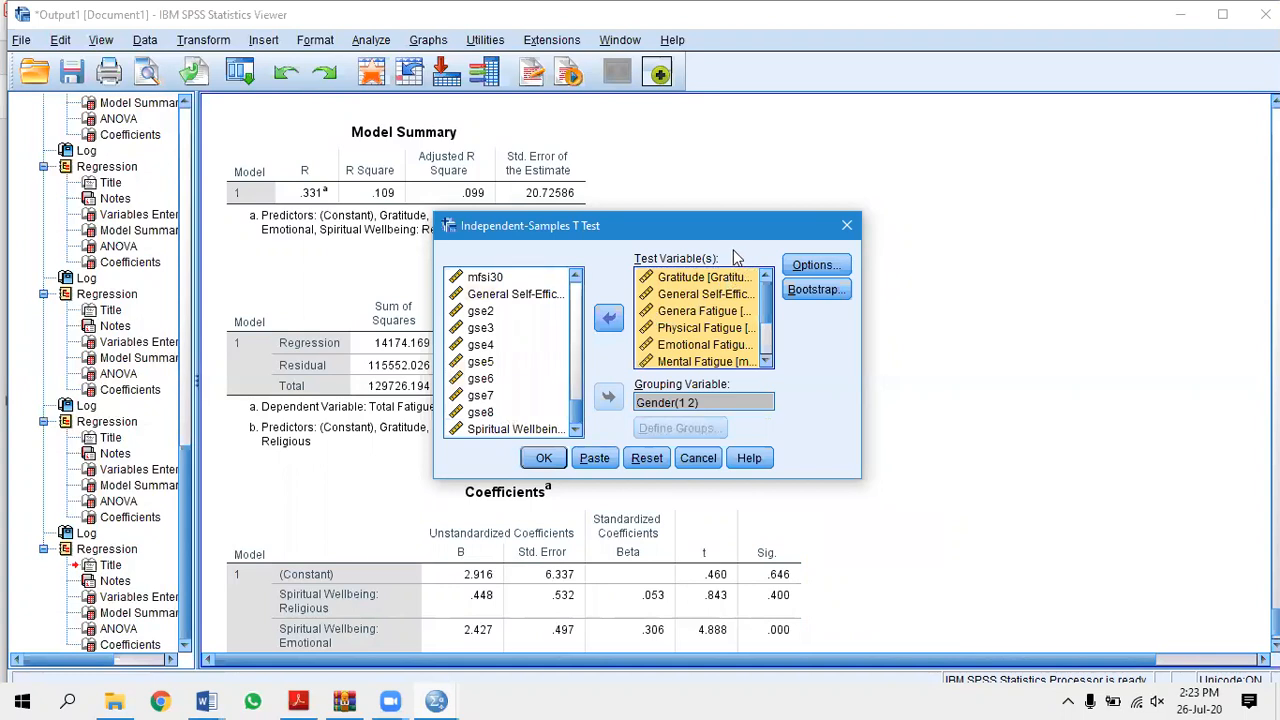
{"action": "left_click", "coordinate": [541, 460]}
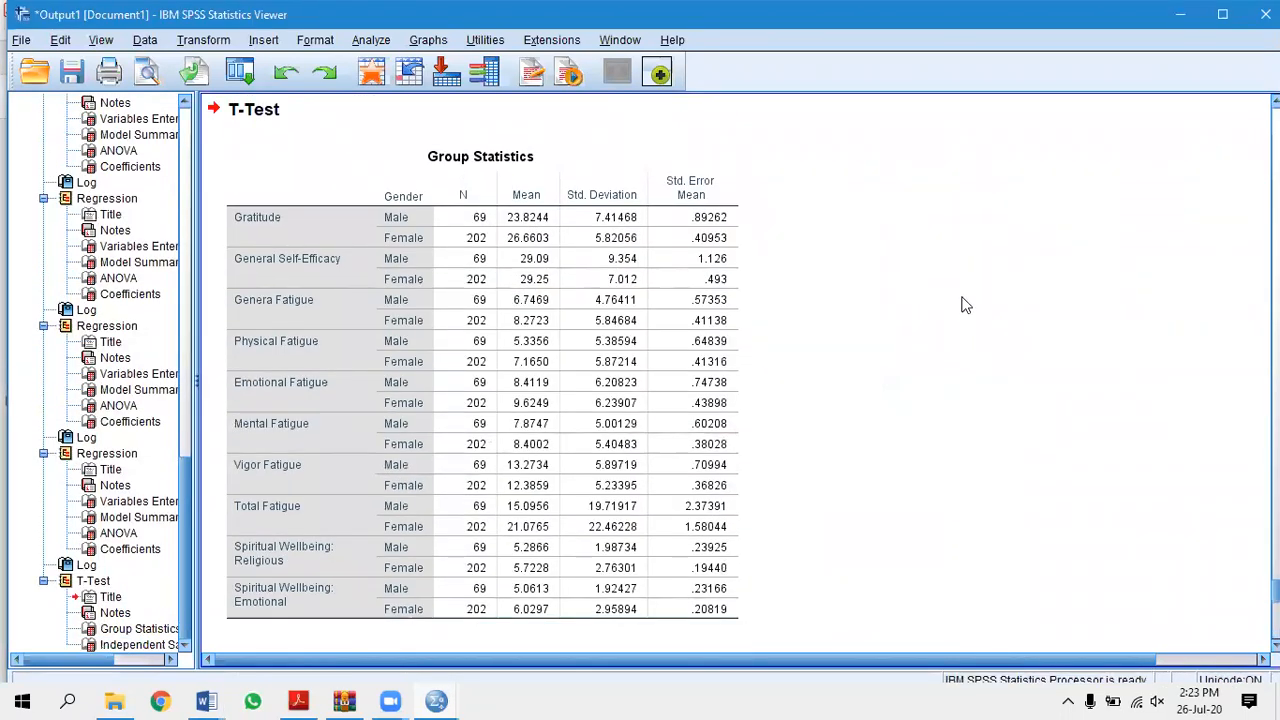
Compare the male and female means for Gratitude in Group Statistics with its two-tailed significance in the Independent Samples Test table.
{"action": "scroll", "coordinate": [963, 306], "scroll_direction": "down", "scroll_amount": 3}
{"action": "scroll", "coordinate": [963, 306], "scroll_direction": "up", "scroll_amount": 1}
{"action": "left_click", "coordinate": [418, 233]}
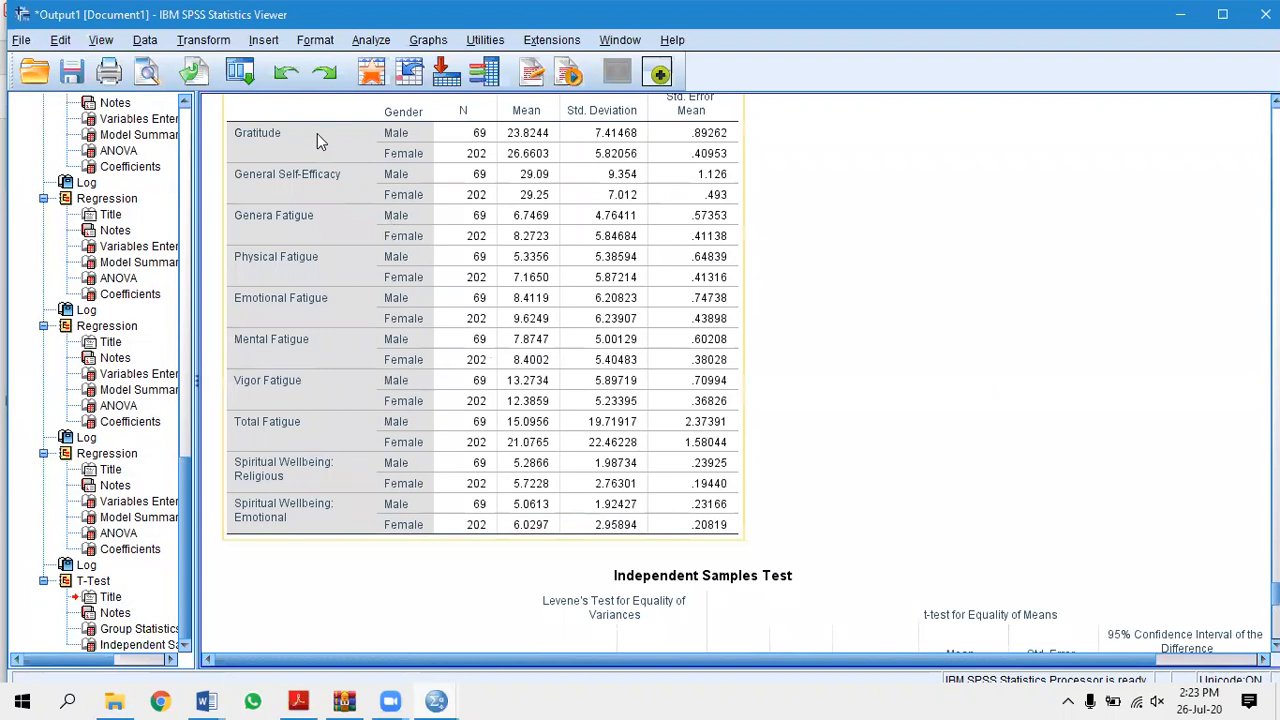
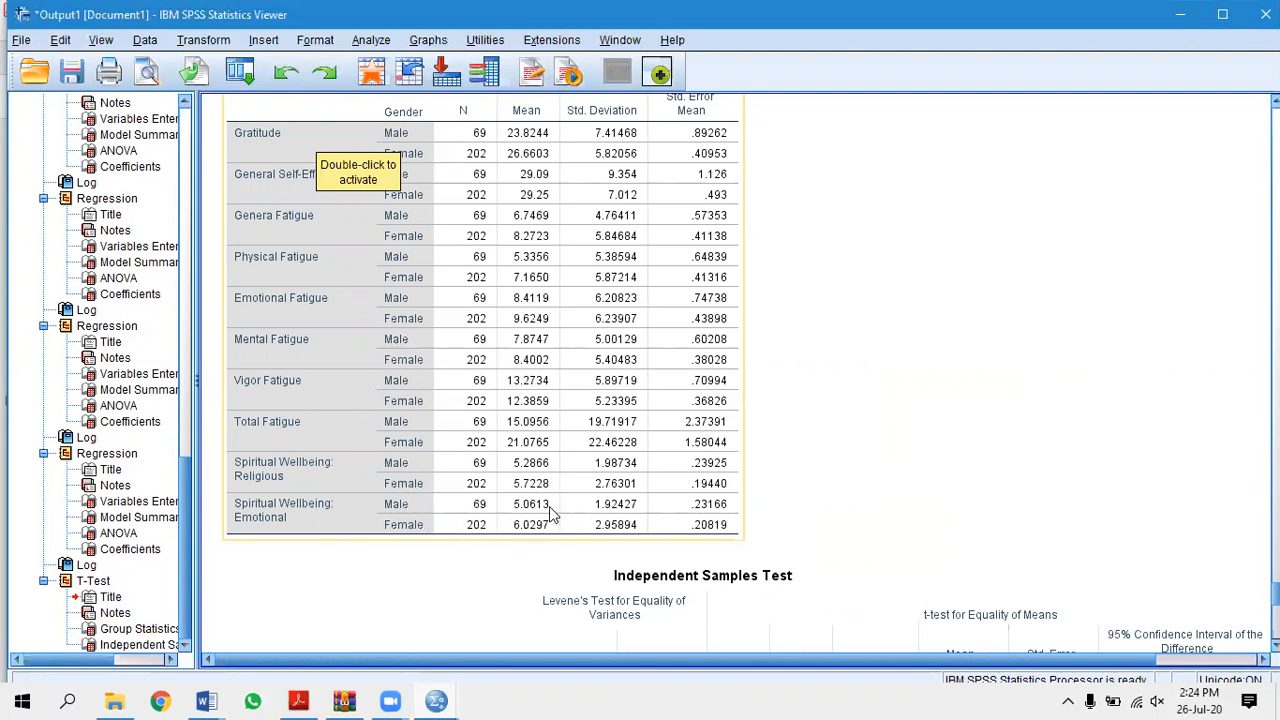
{"action": "scroll", "coordinate": [829, 349], "scroll_direction": "down", "scroll_amount": 5}
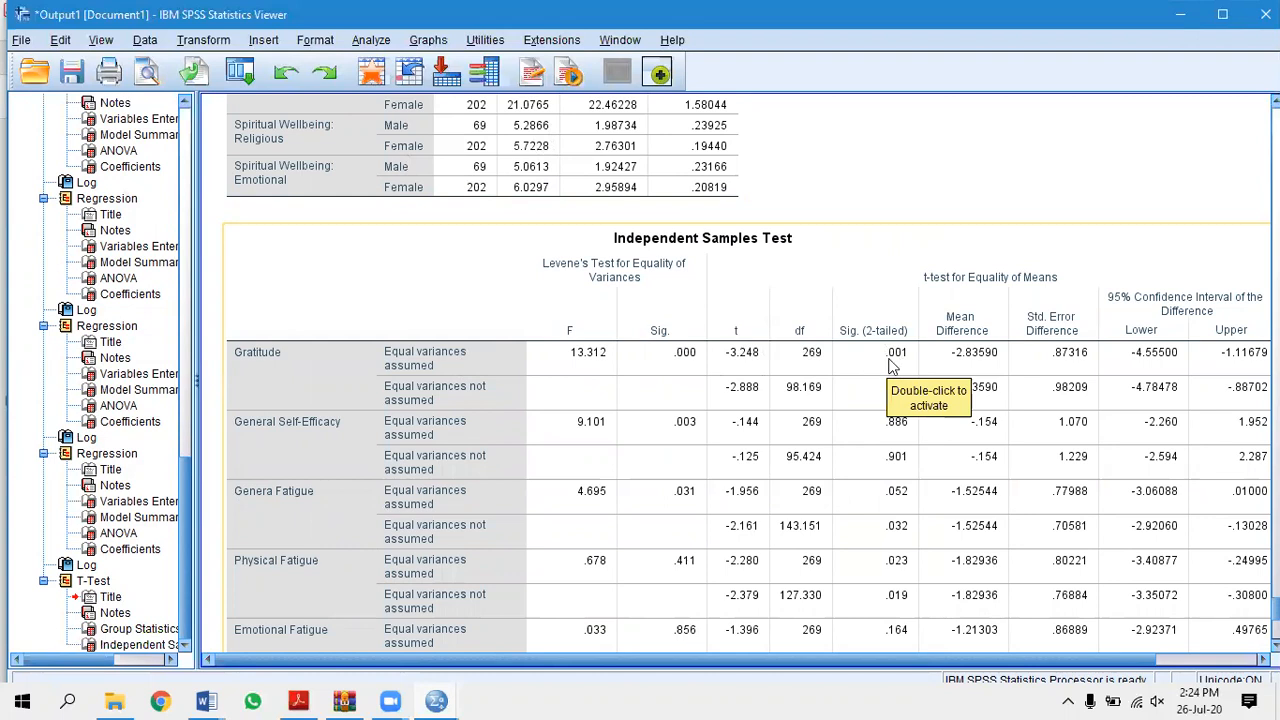
{"action": "scroll", "coordinate": [885, 350], "scroll_direction": "up", "scroll_amount": 6}
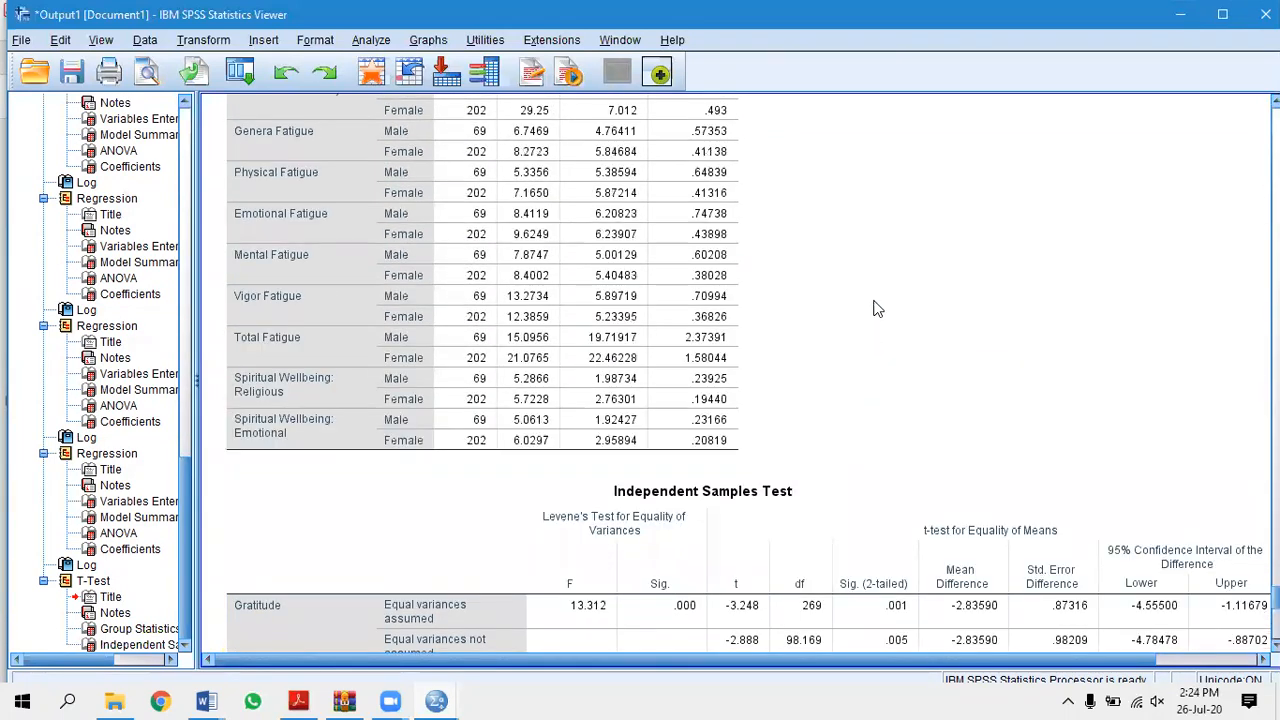
{"action": "left_click", "coordinate": [744, 257]}
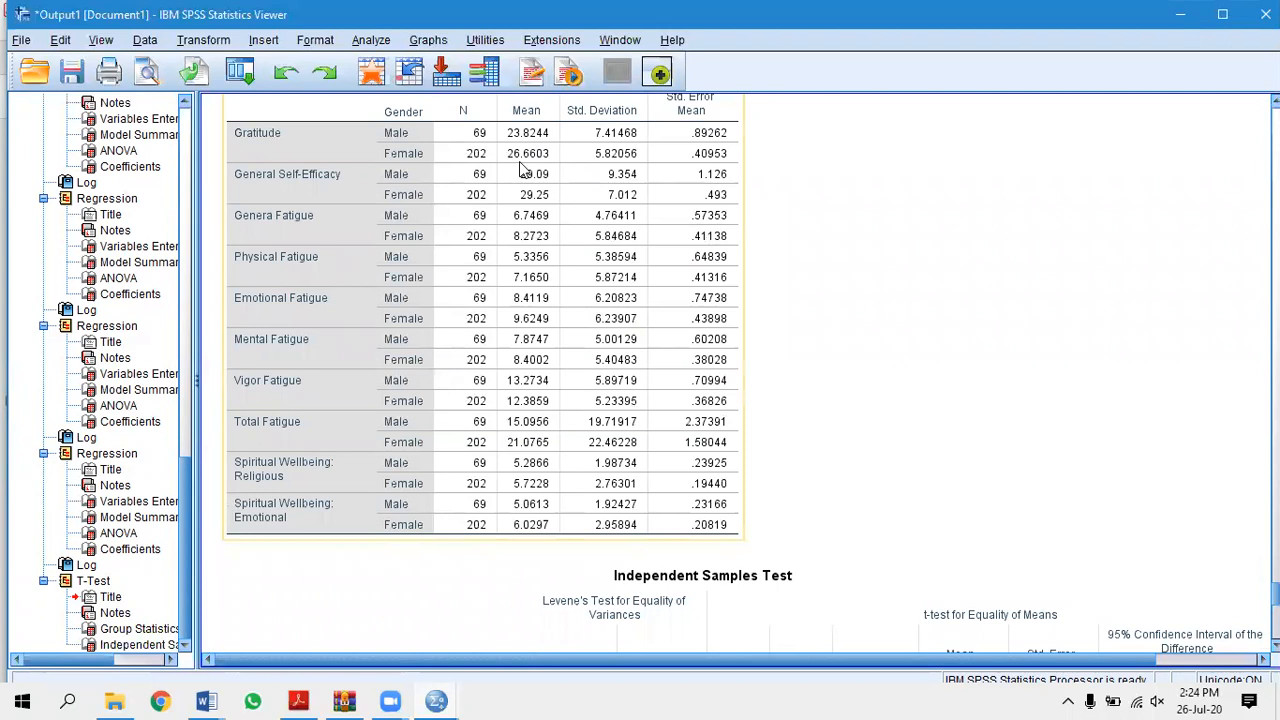
{"action": "scroll", "coordinate": [1100, 283], "scroll_direction": "down", "scroll_amount": 7}
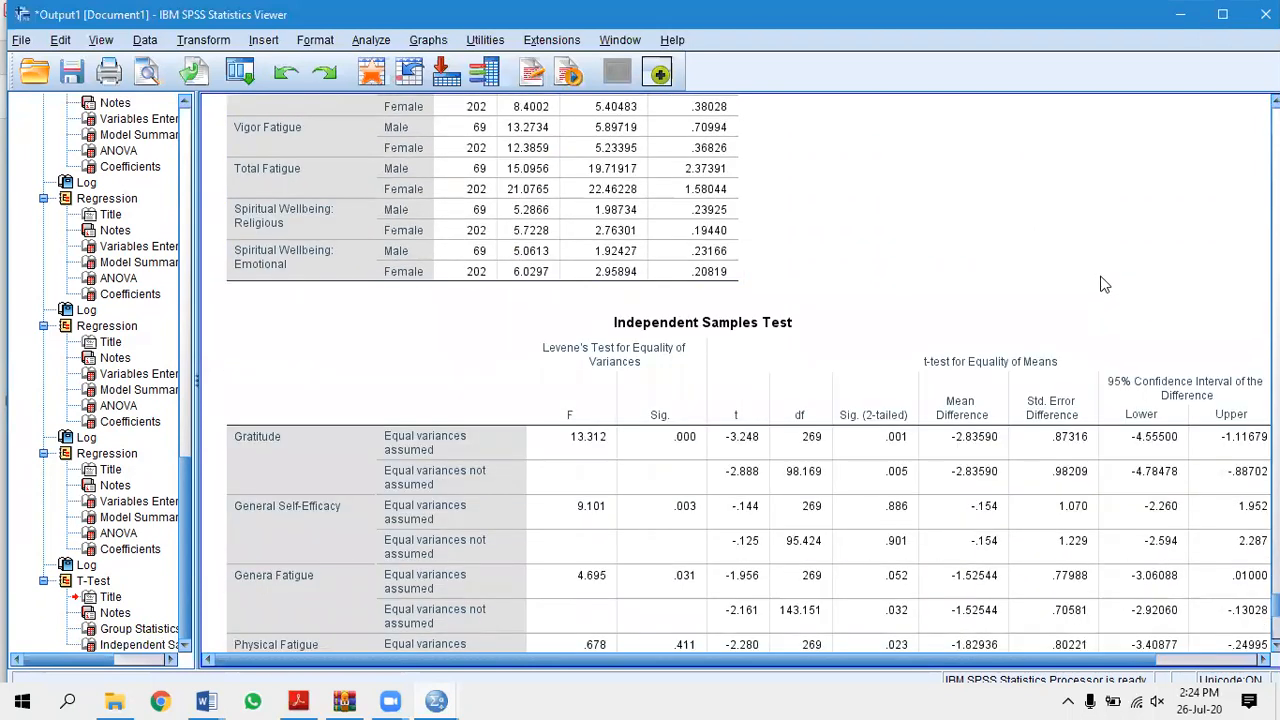
{"action": "scroll", "coordinate": [1088, 283], "scroll_direction": "down", "scroll_amount": 1}
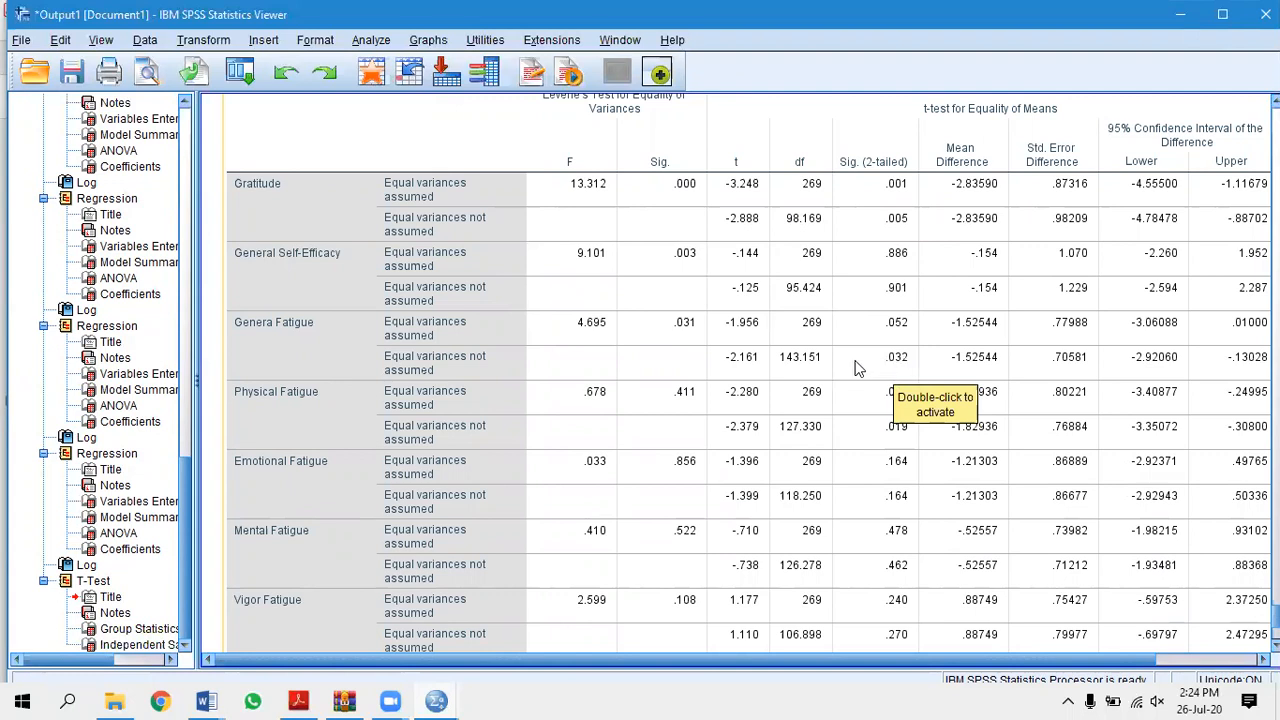
Examine the gender differences in the fatigue and Spiritual Wellbeing scores, checking each two-tailed significance against the male and female means.
{"action": "scroll", "coordinate": [876, 355], "scroll_direction": "up", "scroll_amount": 5}
{"action": "scroll", "coordinate": [870, 333], "scroll_direction": "up", "scroll_amount": 3}
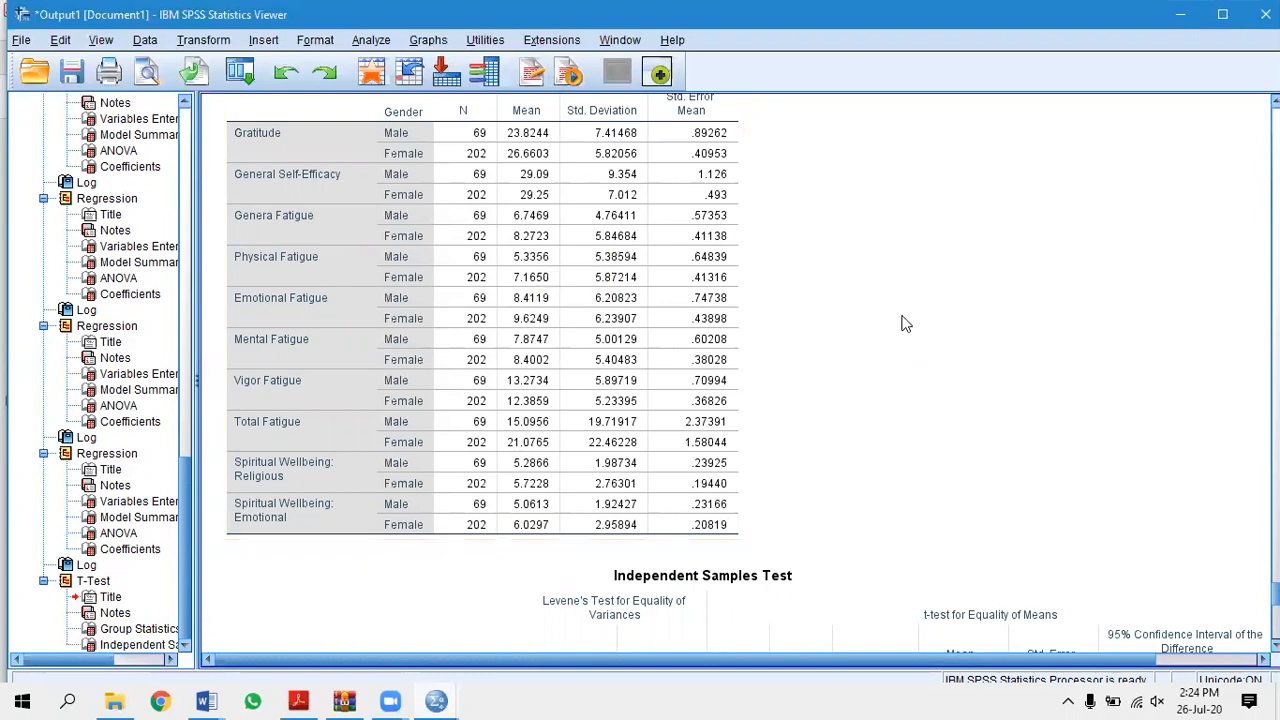
{"action": "scroll", "coordinate": [903, 320], "scroll_direction": "down", "scroll_amount": 10}
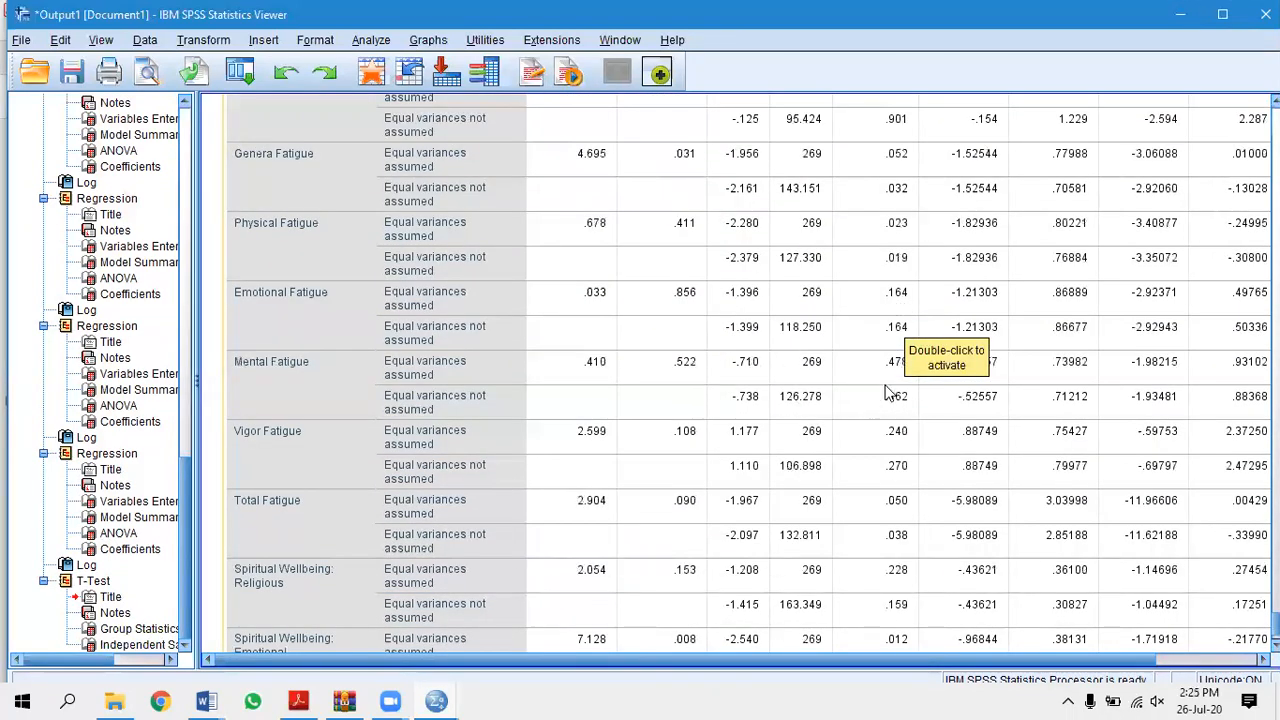
{"action": "scroll", "coordinate": [845, 230], "scroll_direction": "up", "scroll_amount": 3}
{"action": "scroll", "coordinate": [866, 280], "scroll_direction": "down", "scroll_amount": 3}
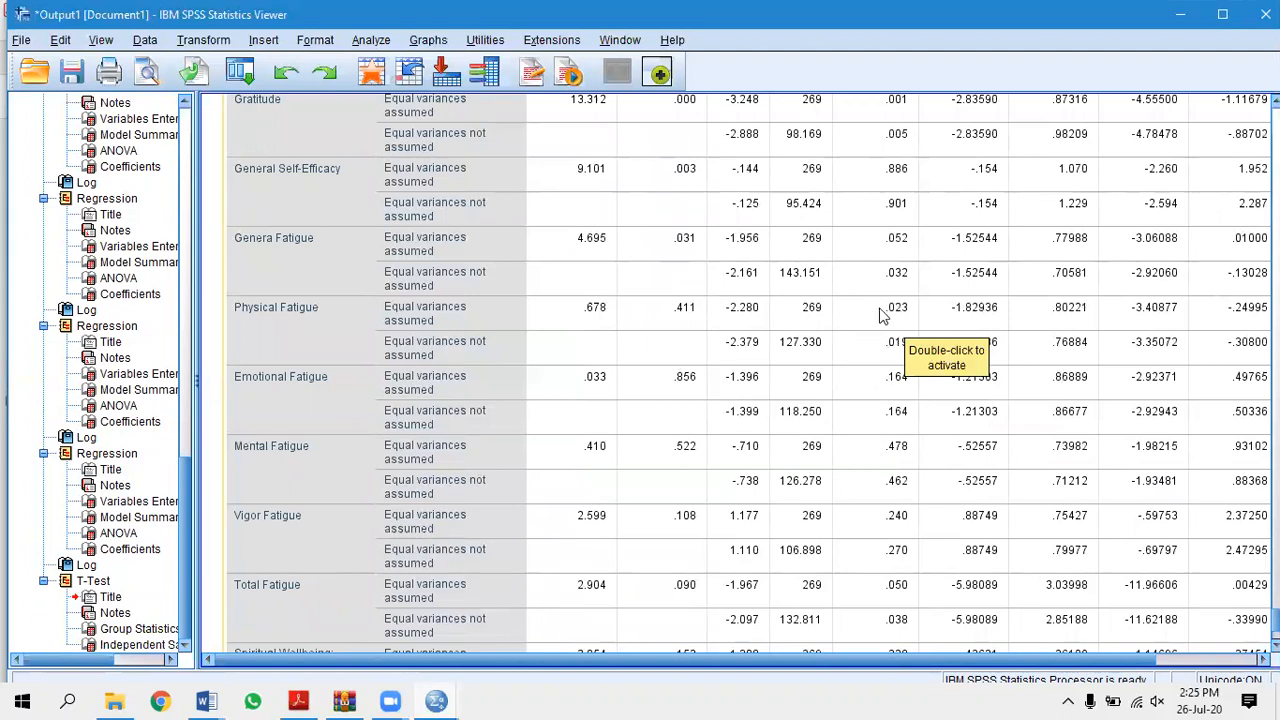
{"action": "scroll", "coordinate": [884, 314], "scroll_direction": "down", "scroll_amount": 2}
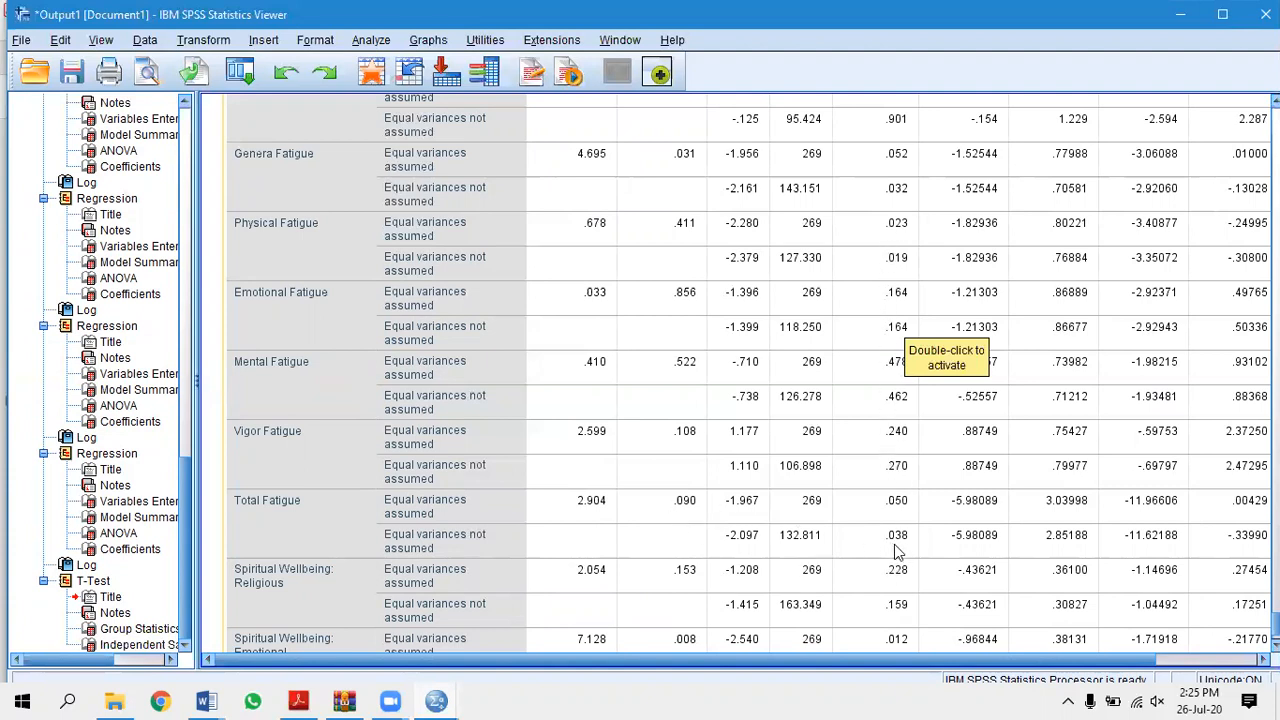
{"action": "scroll", "coordinate": [900, 550], "scroll_direction": "down", "scroll_amount": 2}
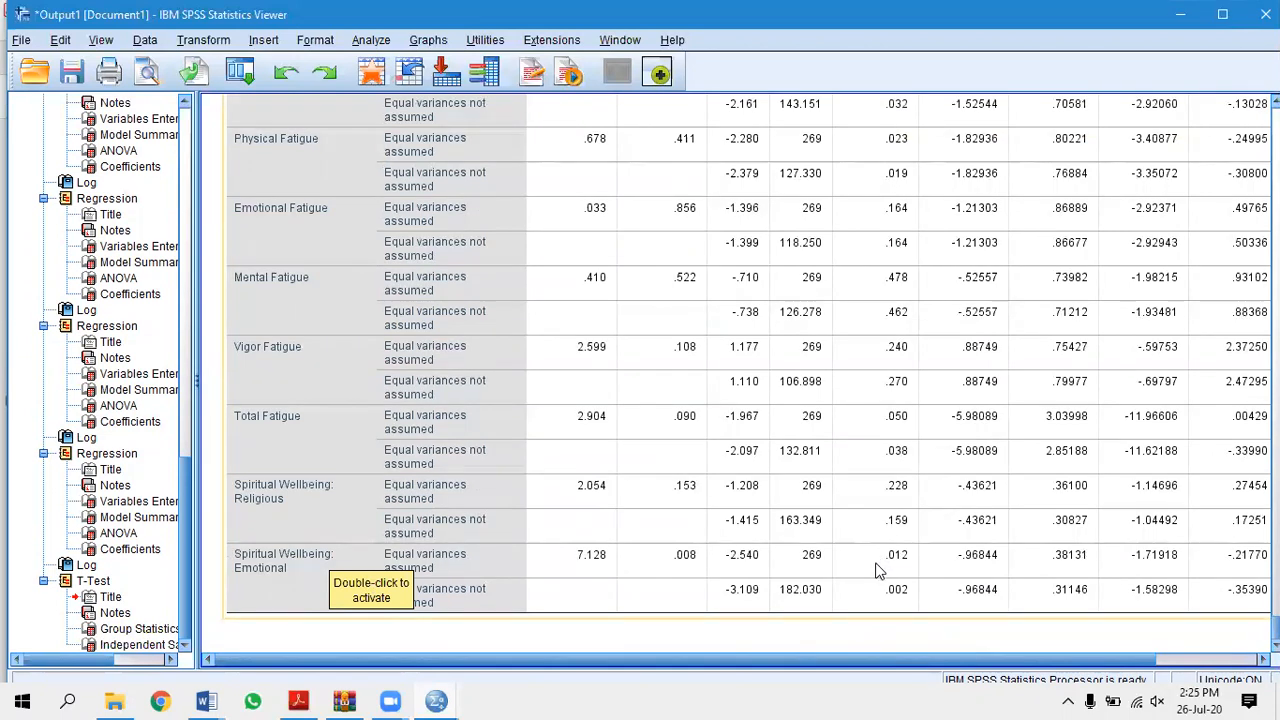
{"action": "scroll", "coordinate": [880, 565], "scroll_direction": "up", "scroll_amount": 10}
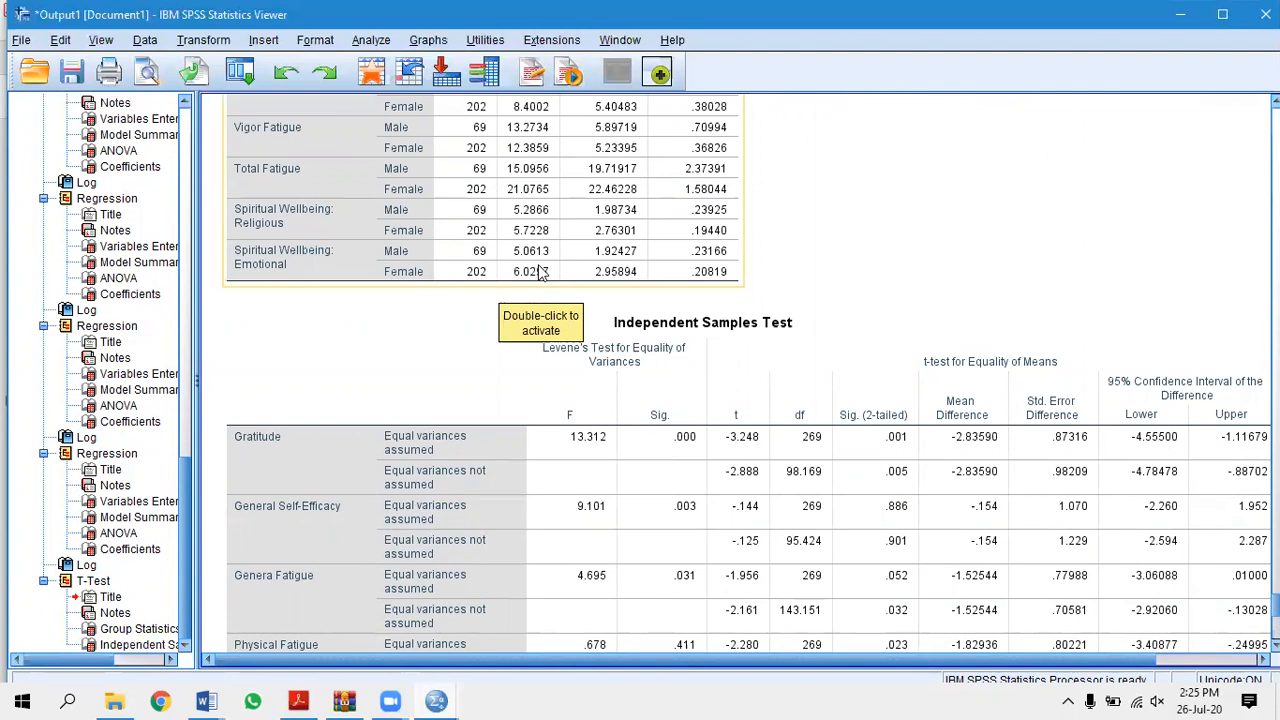
{"action": "scroll", "coordinate": [538, 268], "scroll_direction": "down", "scroll_amount": 10}
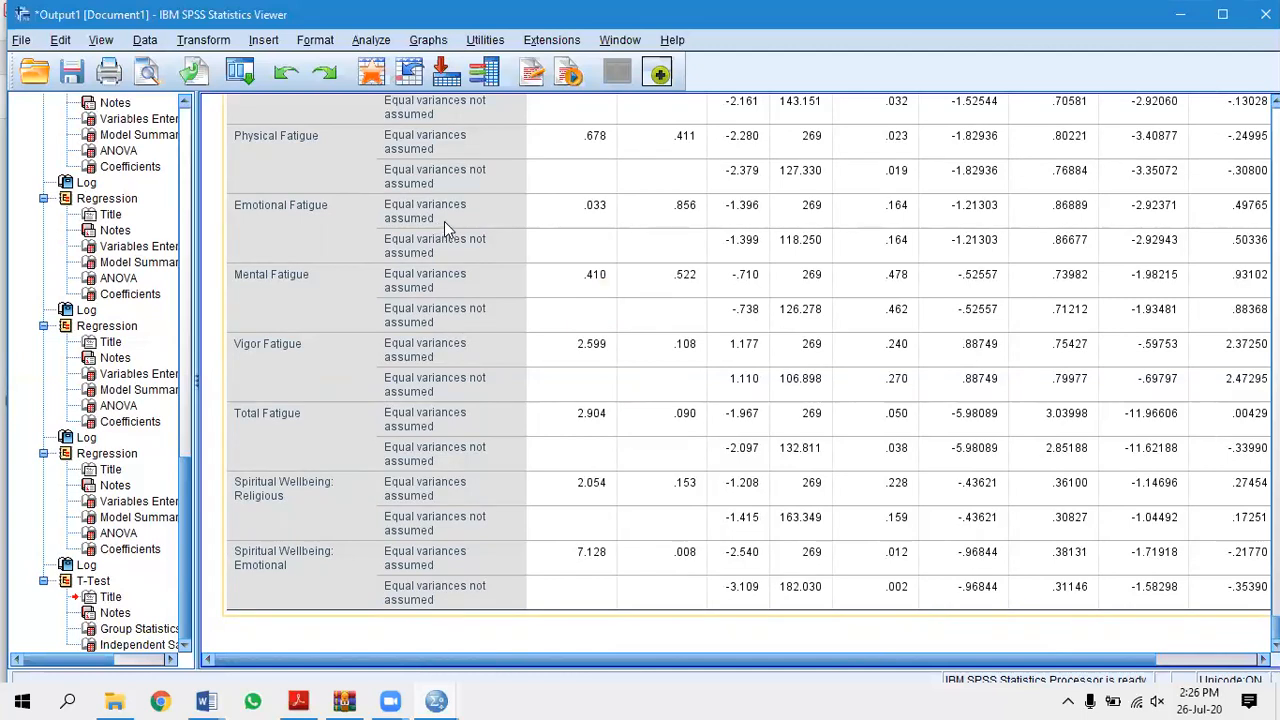
{"action": "scroll", "coordinate": [444, 221], "scroll_direction": "up", "scroll_amount": 5}
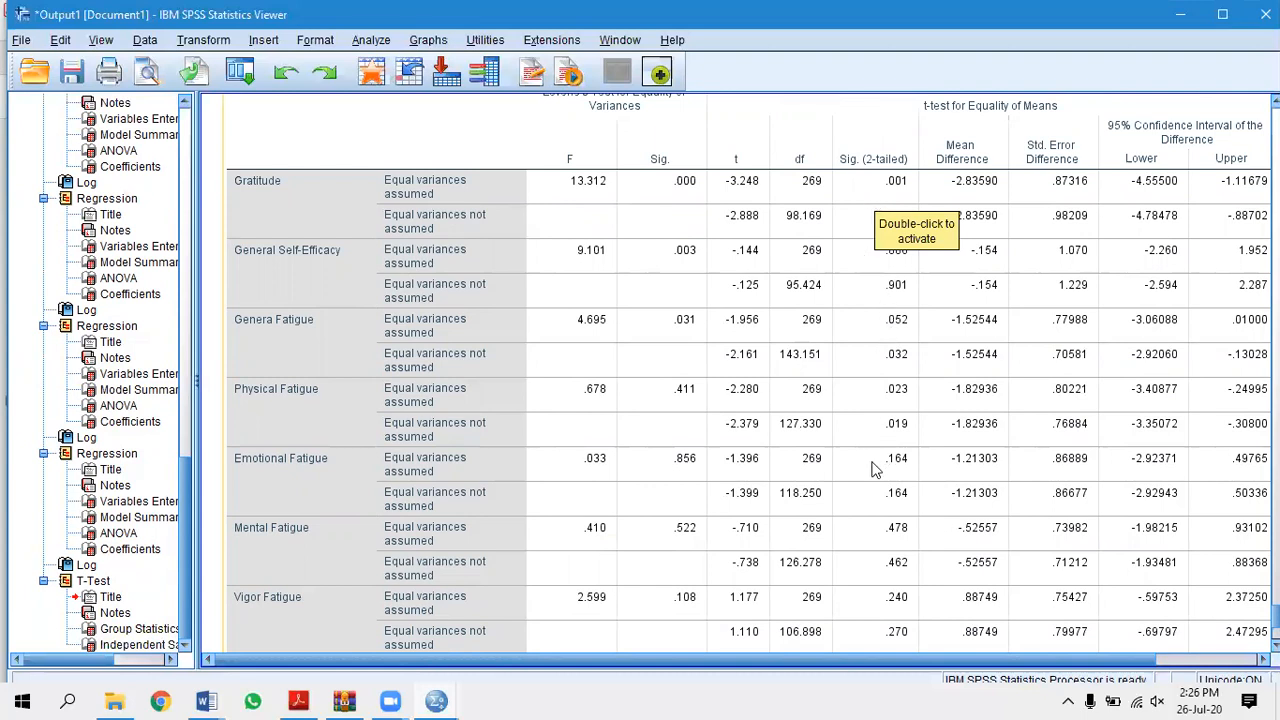
{"action": "scroll", "coordinate": [868, 456], "scroll_direction": "down", "scroll_amount": 5}
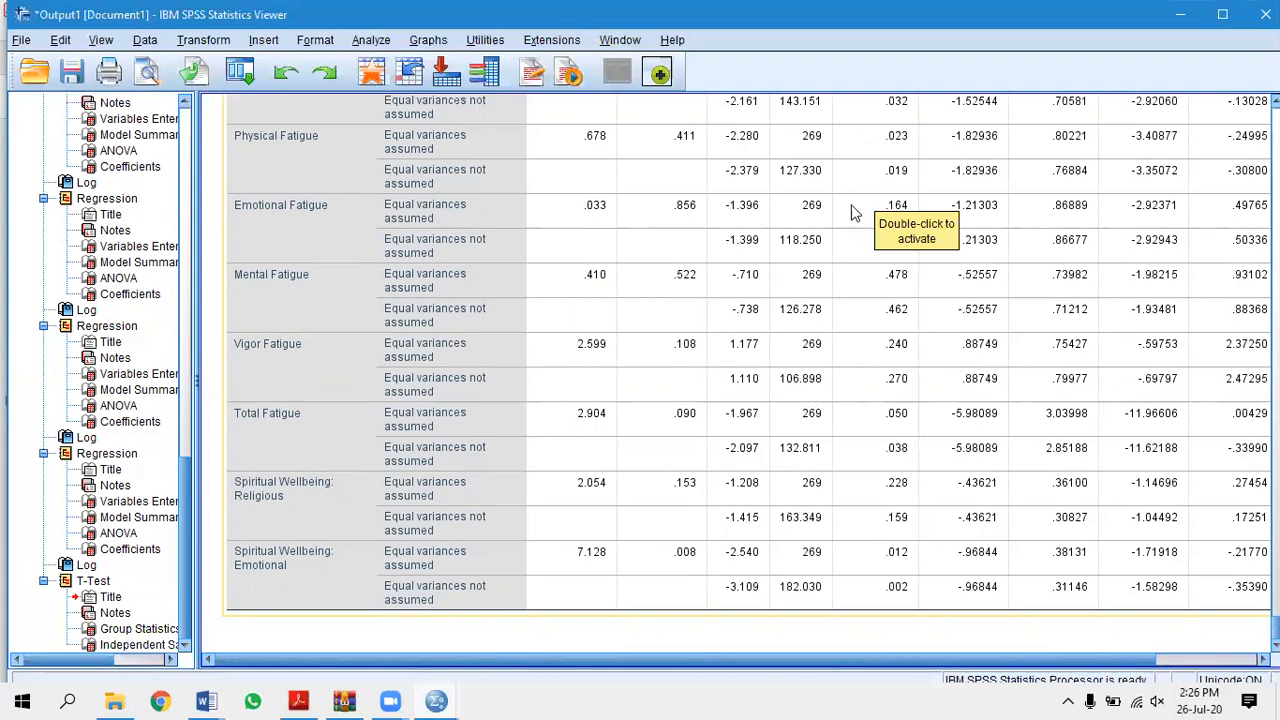
Reopen the Independent-Samples T Test and replace Gender with Relationship Status as the grouping variable, using 1 for group 1 and 2 for group 2.
{"action": "left_click", "coordinate": [368, 40]}
{"action": "mouse_move", "coordinate": [432, 157]}
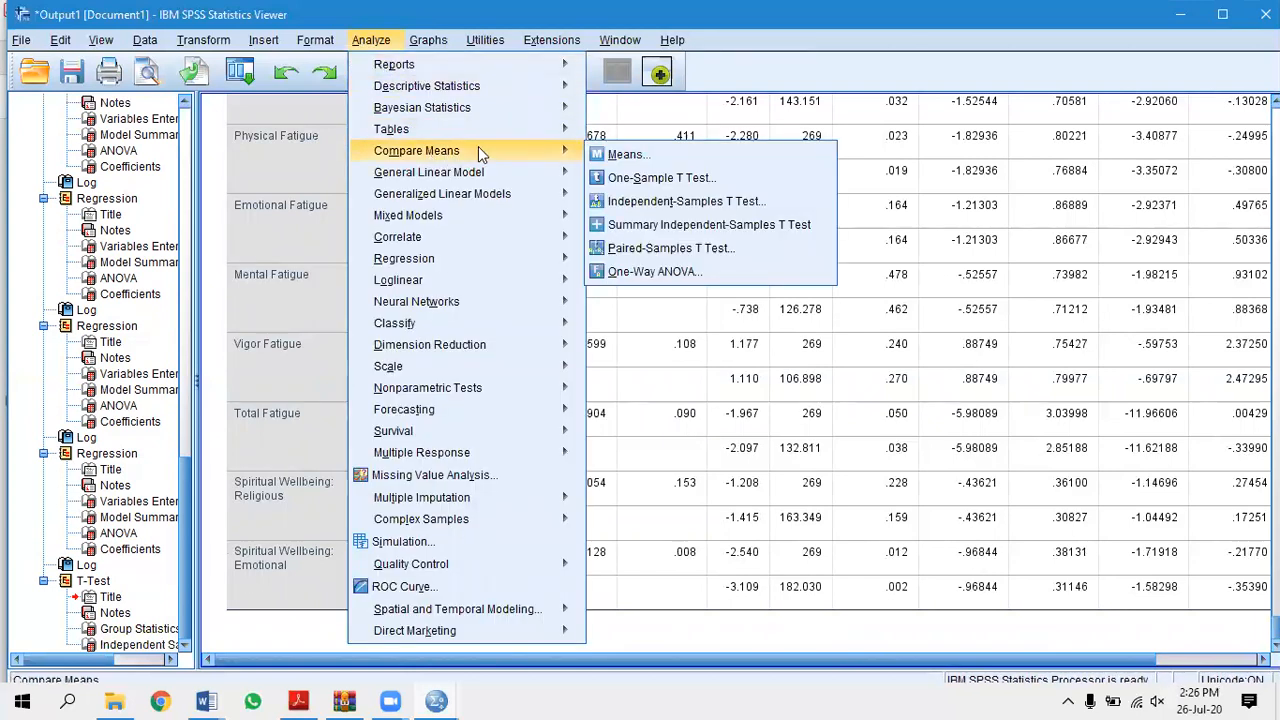
{"action": "left_click", "coordinate": [657, 203]}
{"action": "left_click", "coordinate": [686, 405]}
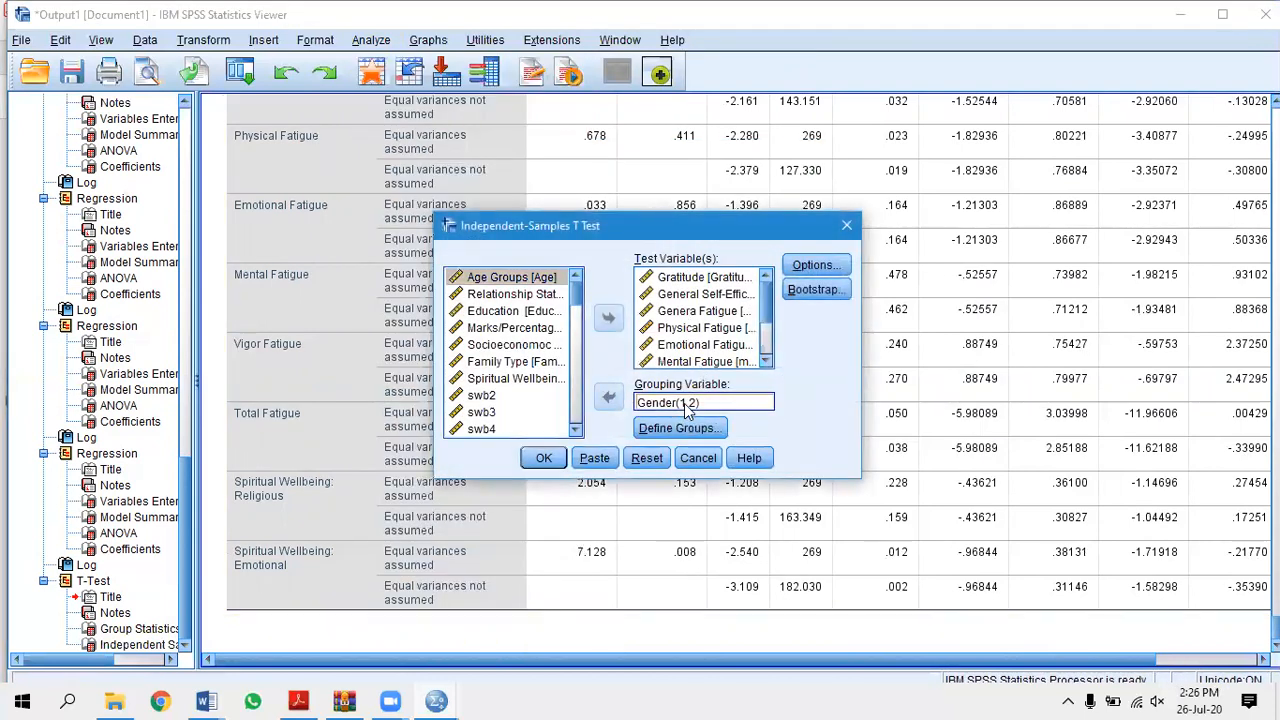
{"action": "left_click", "coordinate": [609, 397]}
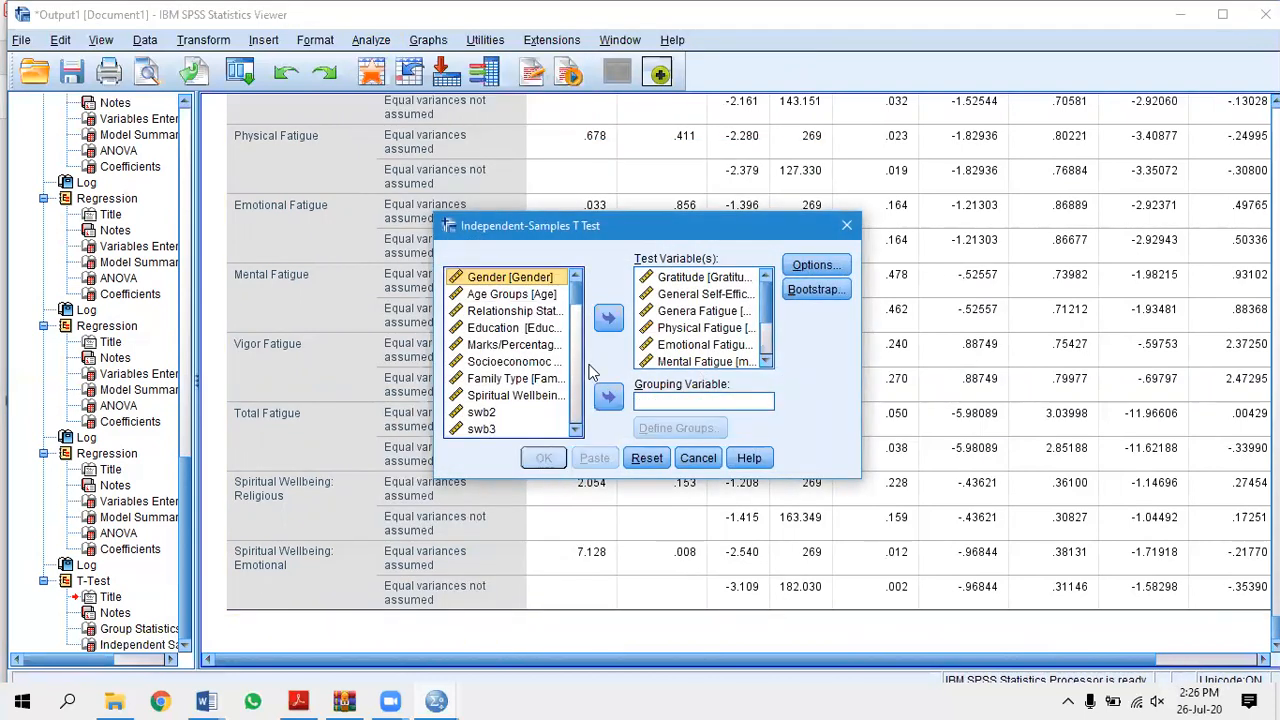
{"action": "left_click", "coordinate": [489, 380]}
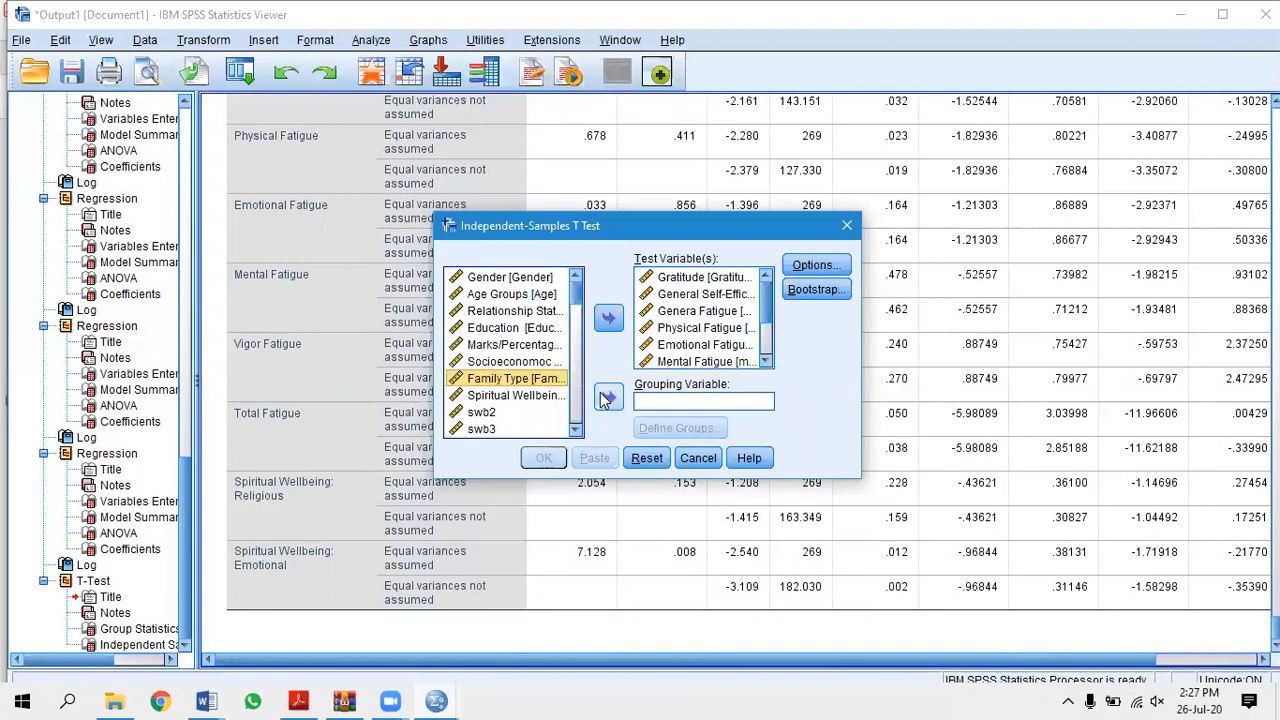
{"action": "left_click", "coordinate": [512, 312]}
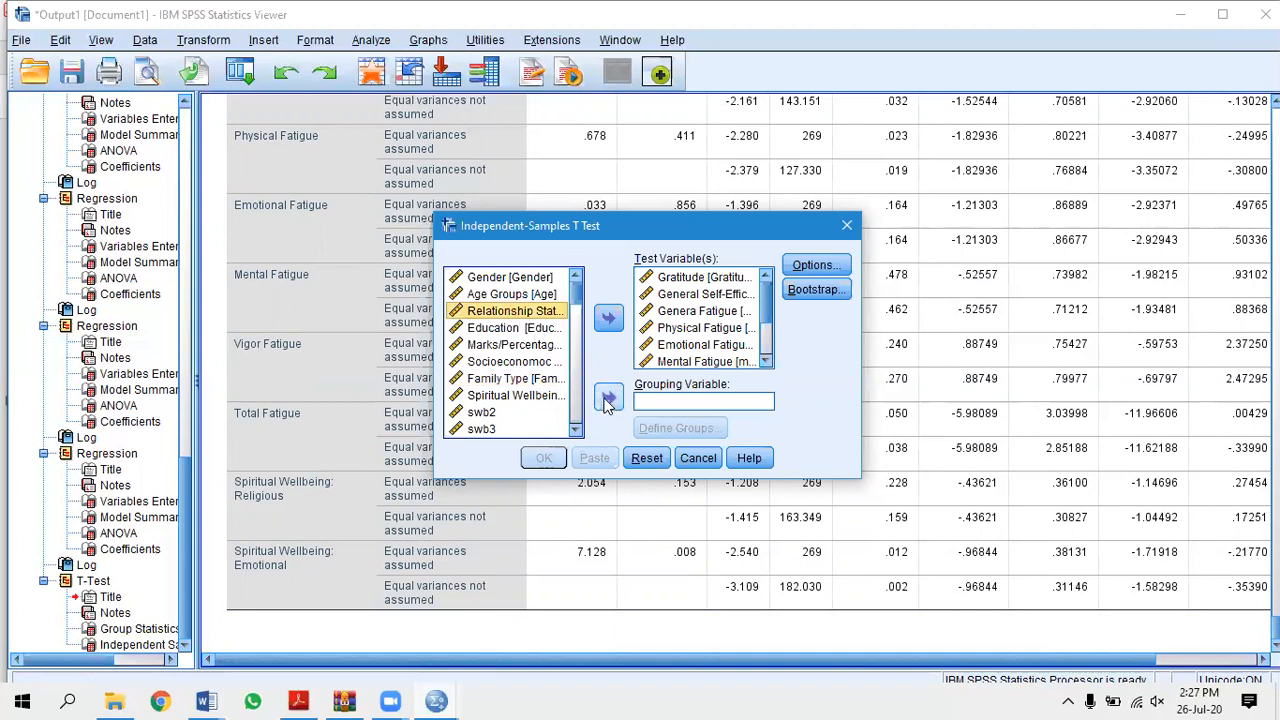
{"action": "left_click", "coordinate": [608, 398]}
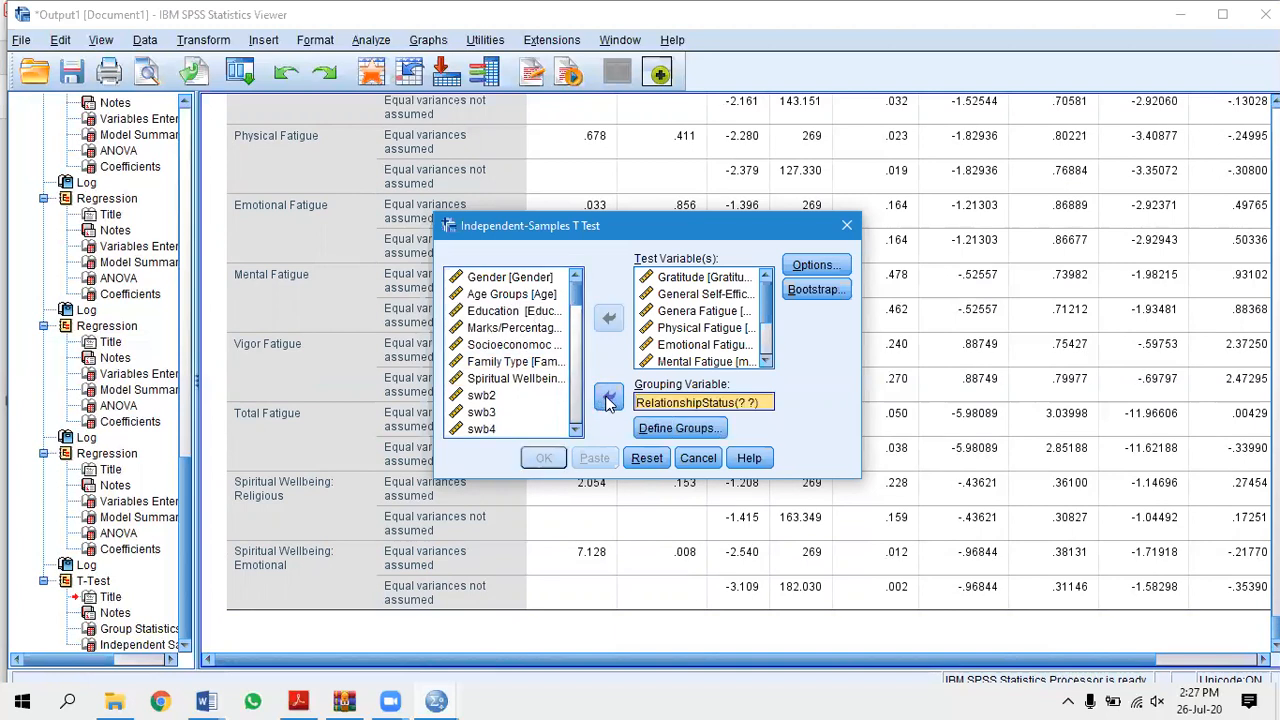
{"action": "left_click", "coordinate": [669, 429]}
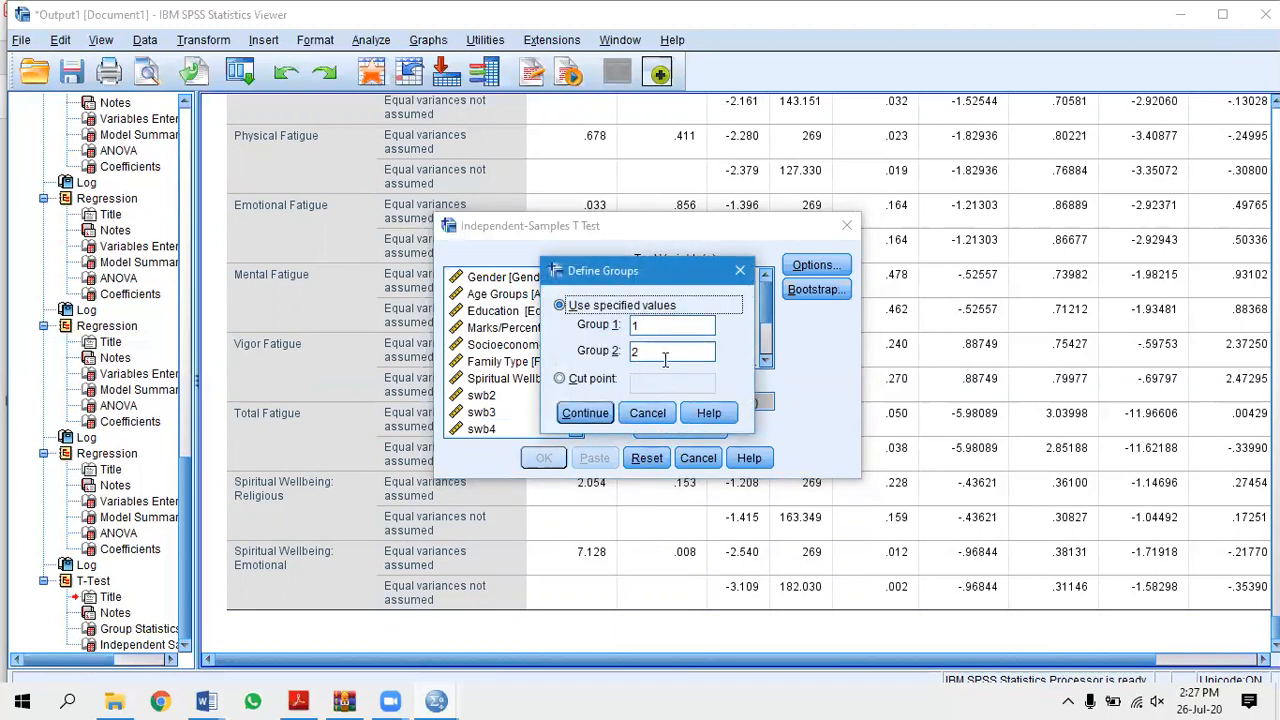
{"action": "left_click", "coordinate": [585, 418]}
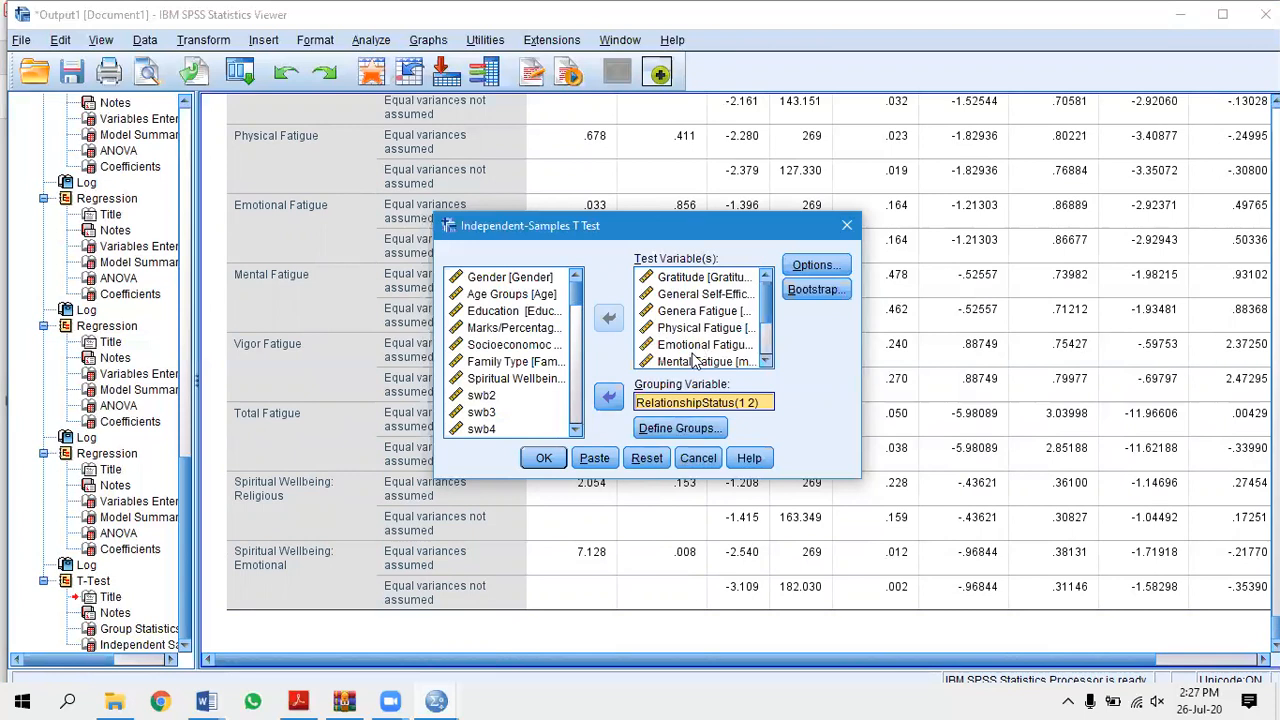
Run the t test by Relationship Status and compare the two-tailed significance values with the Single and Married group means.
{"action": "left_click", "coordinate": [545, 459]}
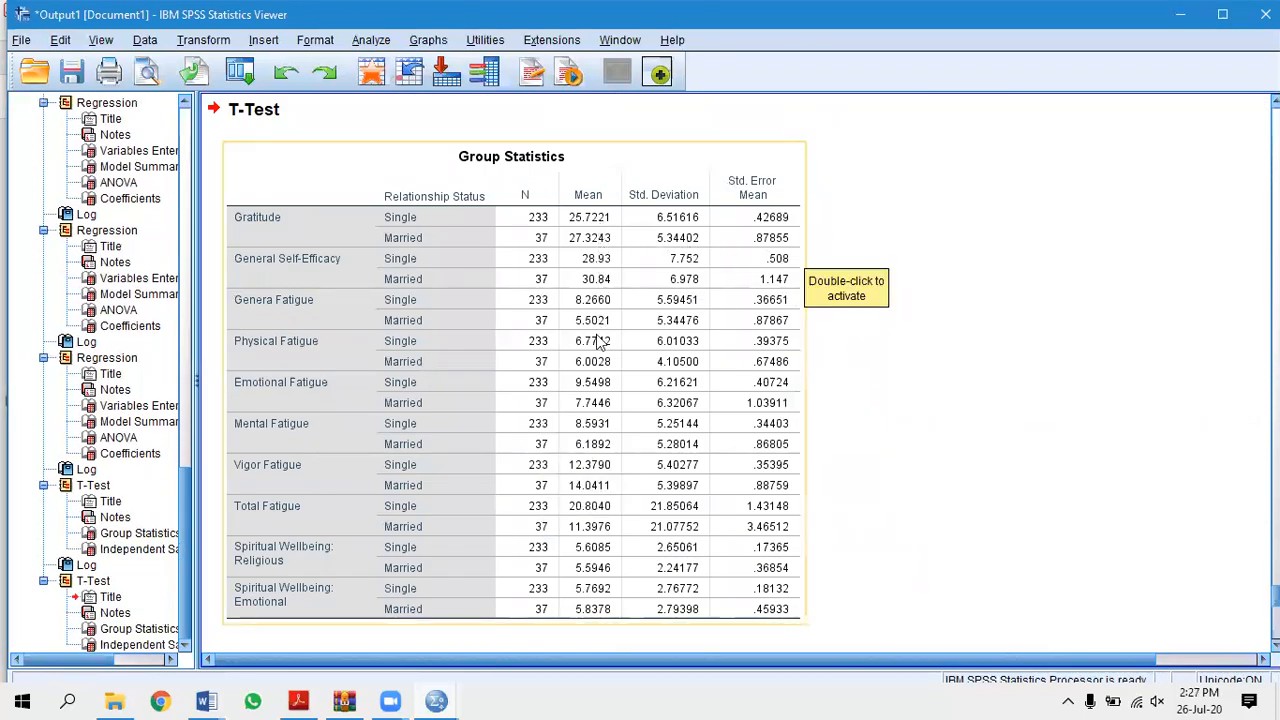
{"action": "scroll", "coordinate": [610, 366], "scroll_direction": "down", "scroll_amount": 5}
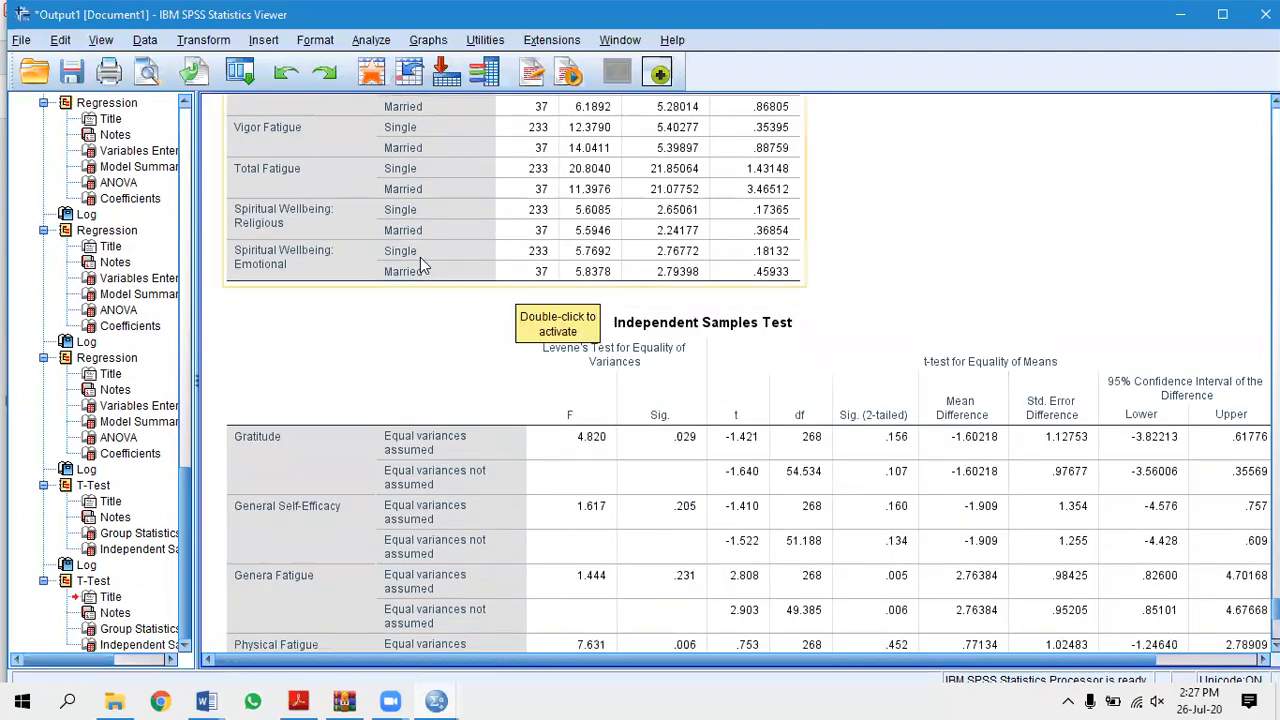
{"action": "scroll", "coordinate": [430, 295], "scroll_direction": "down", "scroll_amount": 3}
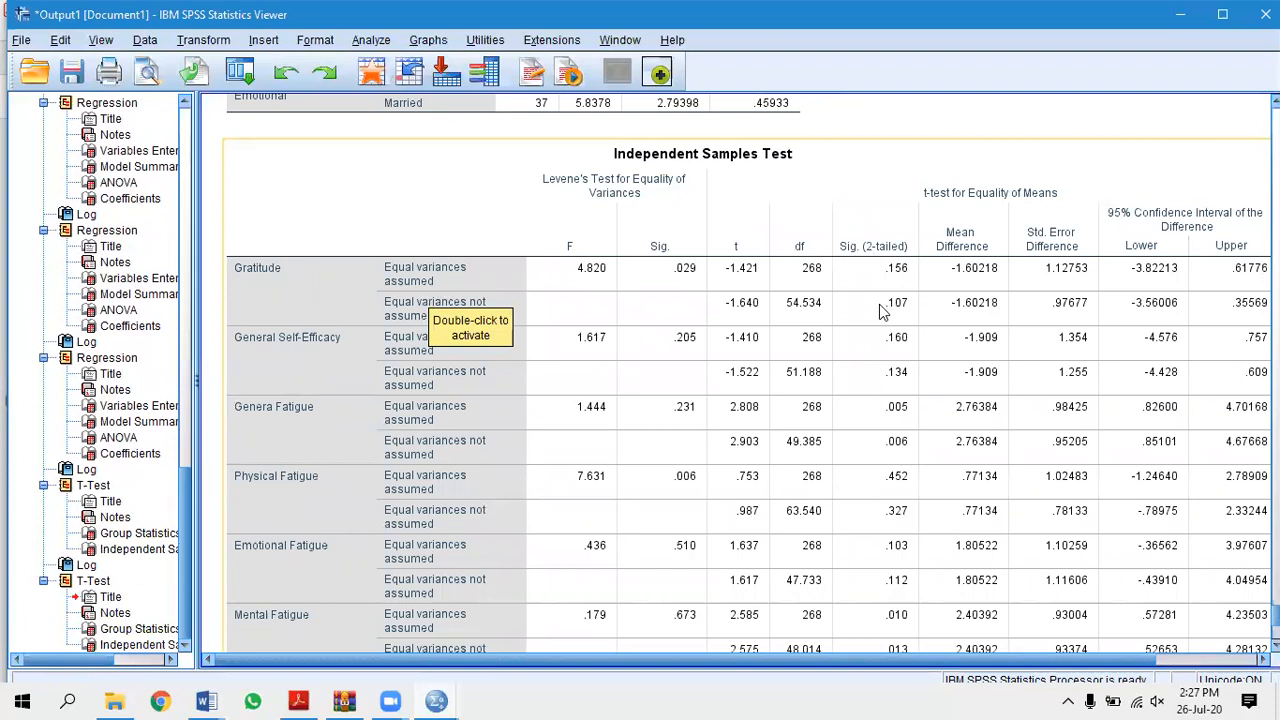
{"action": "scroll", "coordinate": [882, 302], "scroll_direction": "down", "scroll_amount": 1}
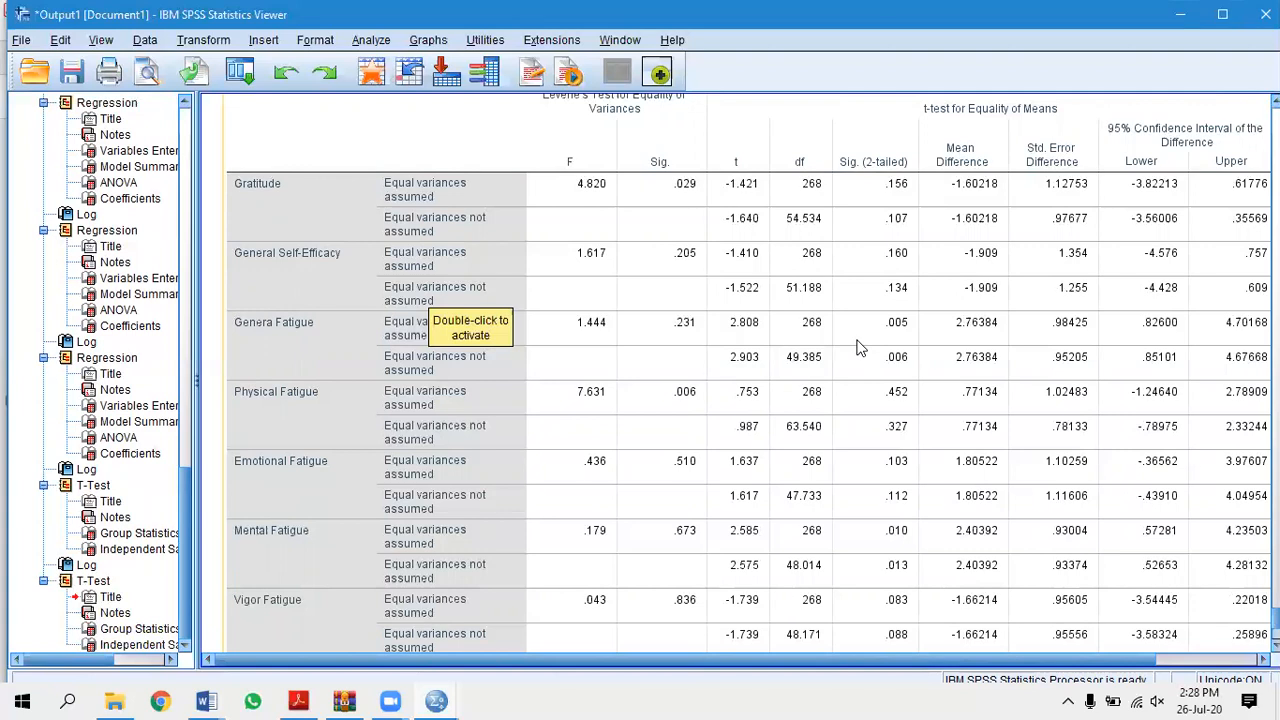
{"action": "scroll", "coordinate": [857, 347], "scroll_direction": "up", "scroll_amount": 10}
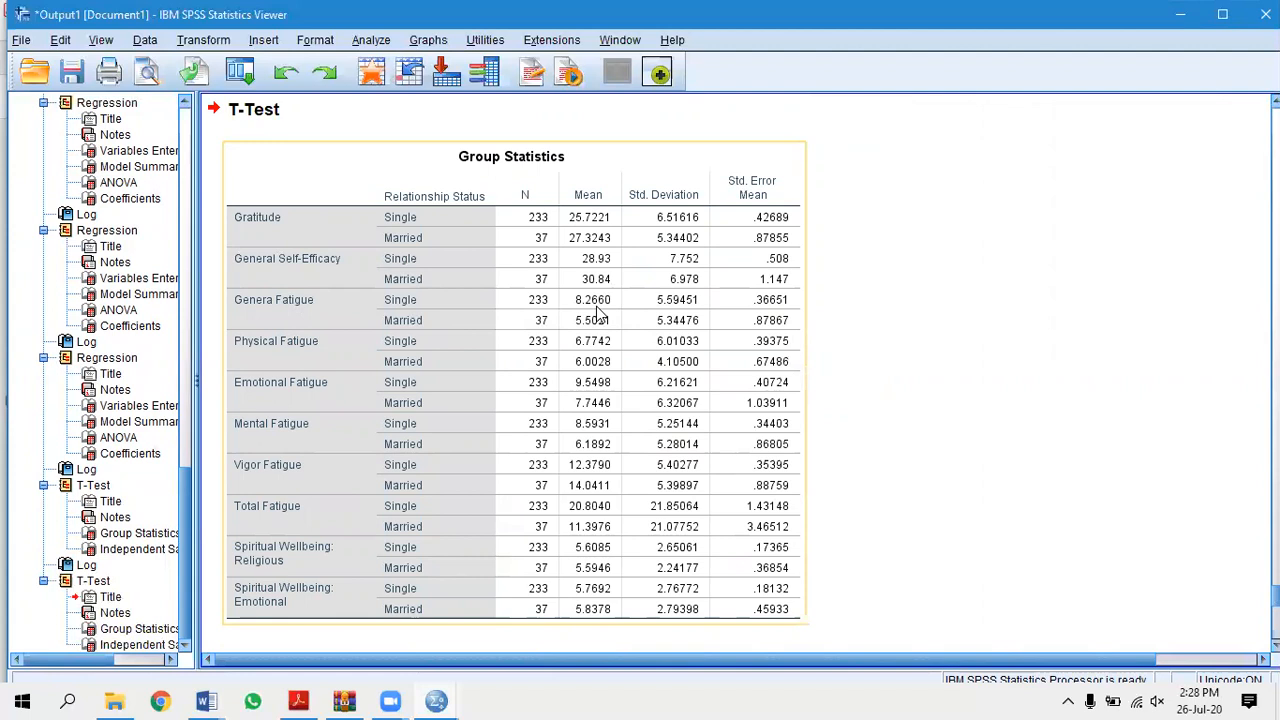
Examine the two-tailed significance of each fatigue and Spiritual Wellbeing score by Relationship Status against the Single and Married means in Group Statistics.
{"action": "scroll", "coordinate": [600, 316], "scroll_direction": "down", "scroll_amount": 10}
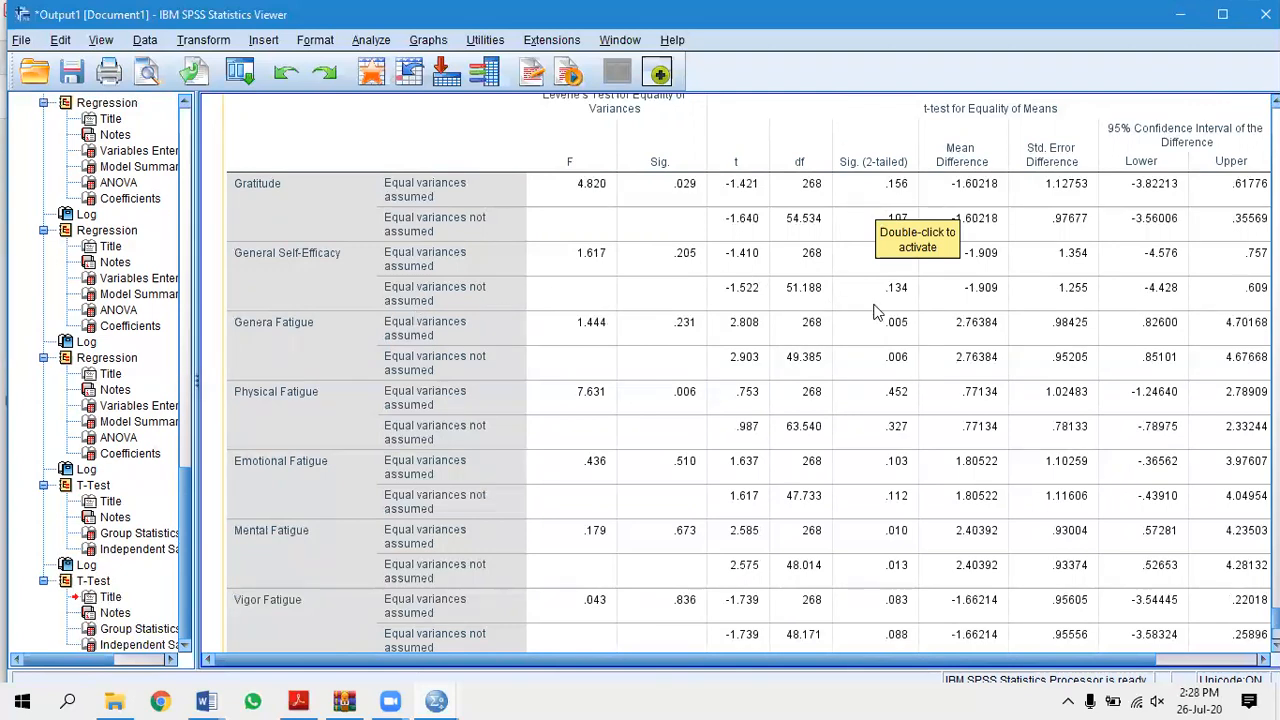
{"action": "scroll", "coordinate": [878, 318], "scroll_direction": "down", "scroll_amount": 3}
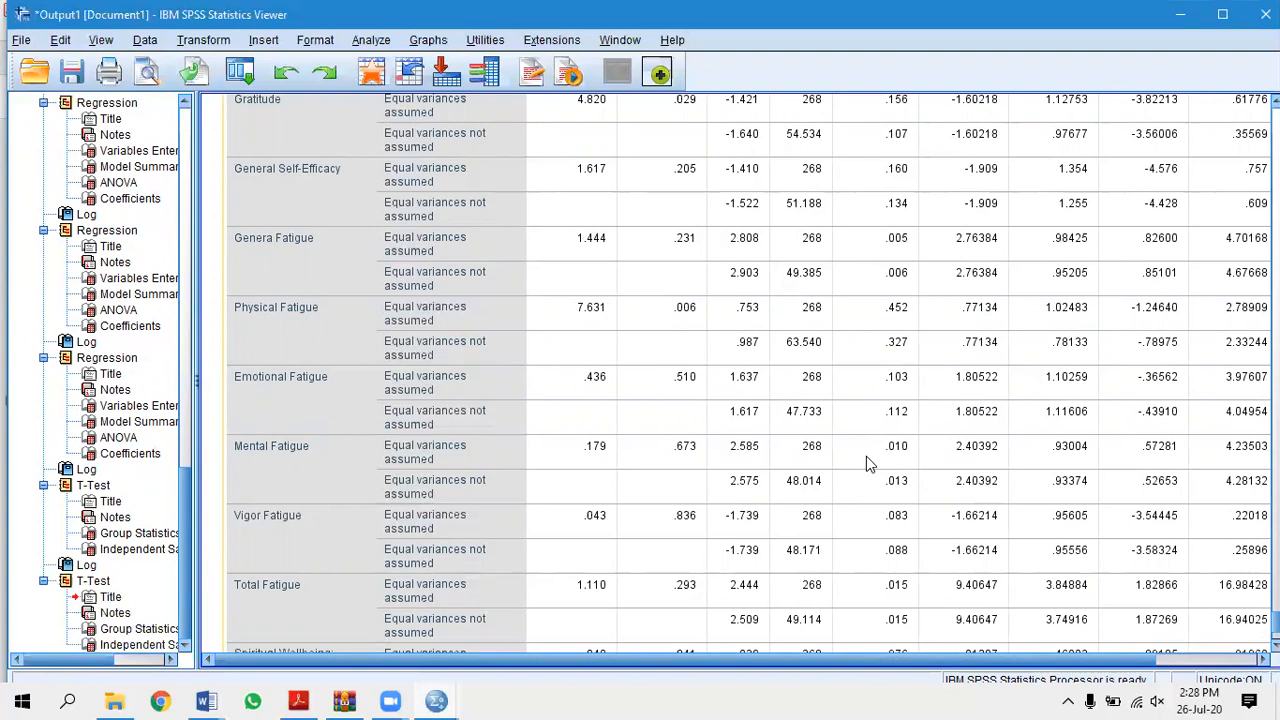
{"action": "scroll", "coordinate": [873, 548], "scroll_direction": "down", "scroll_amount": 3}
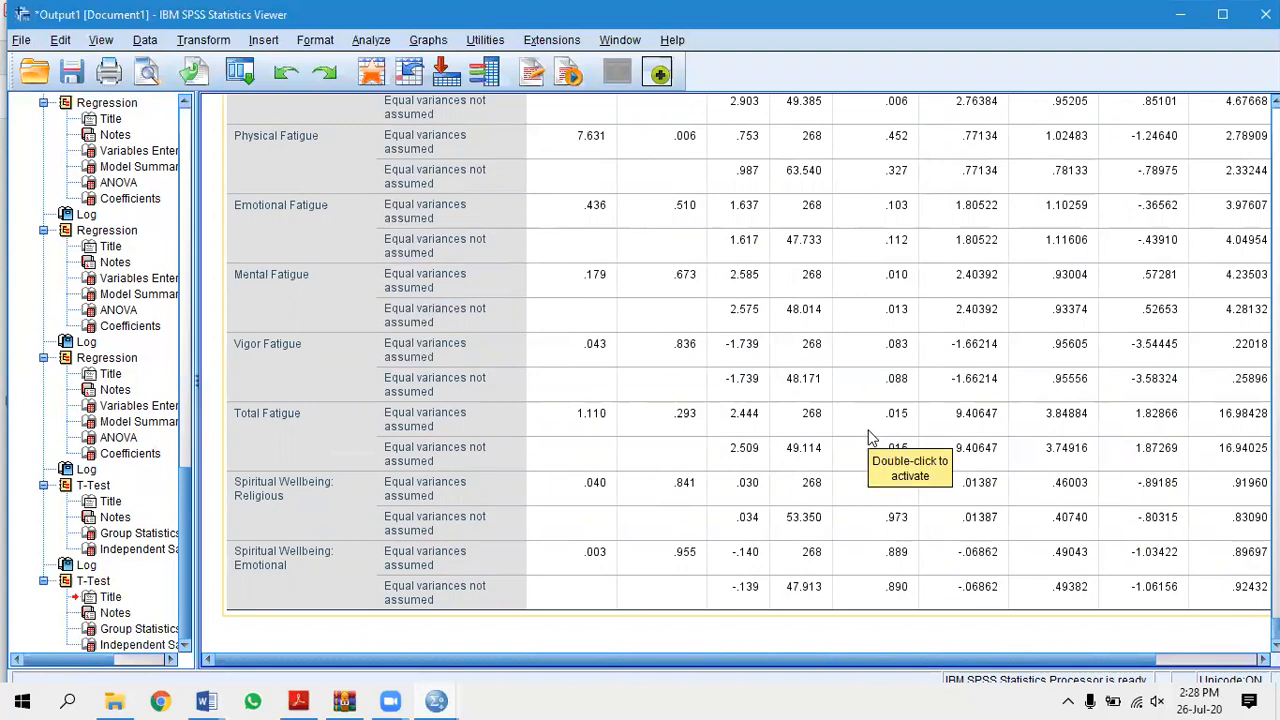
{"action": "scroll", "coordinate": [870, 437], "scroll_direction": "up", "scroll_amount": 5}
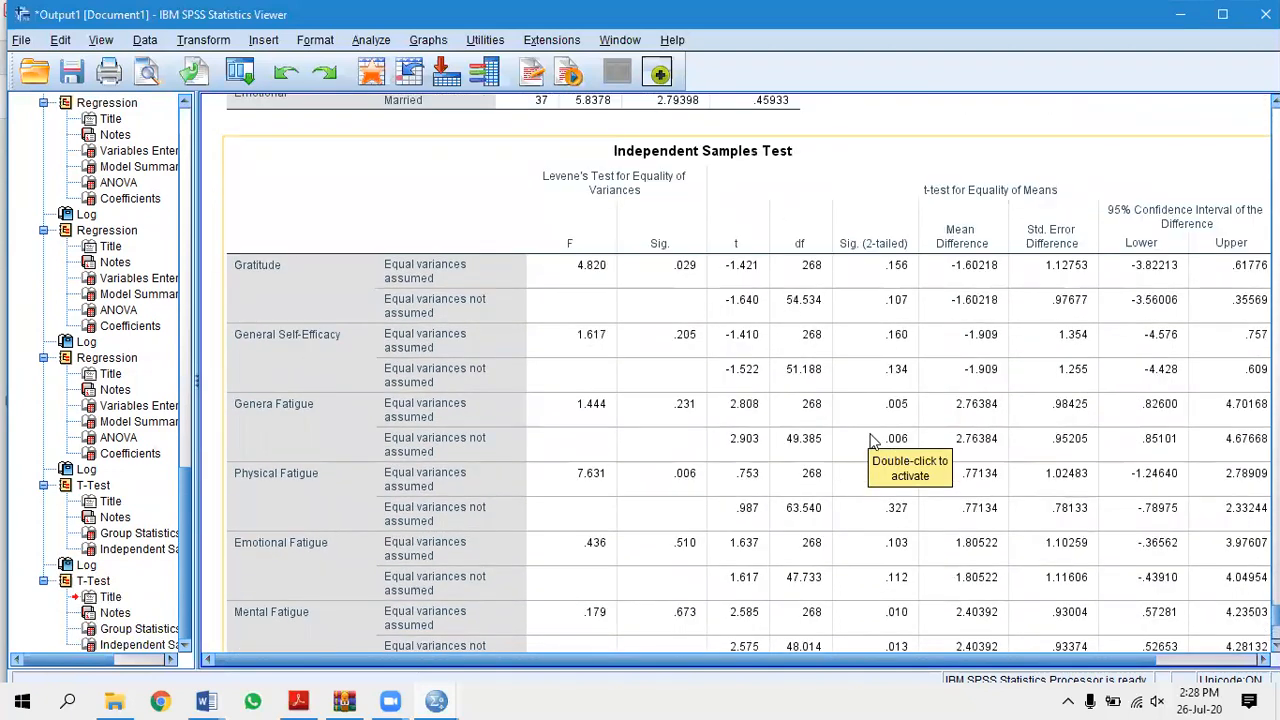
{"action": "scroll", "coordinate": [857, 420], "scroll_direction": "up", "scroll_amount": 1}
{"action": "scroll", "coordinate": [857, 420], "scroll_direction": "up", "scroll_amount": 2}
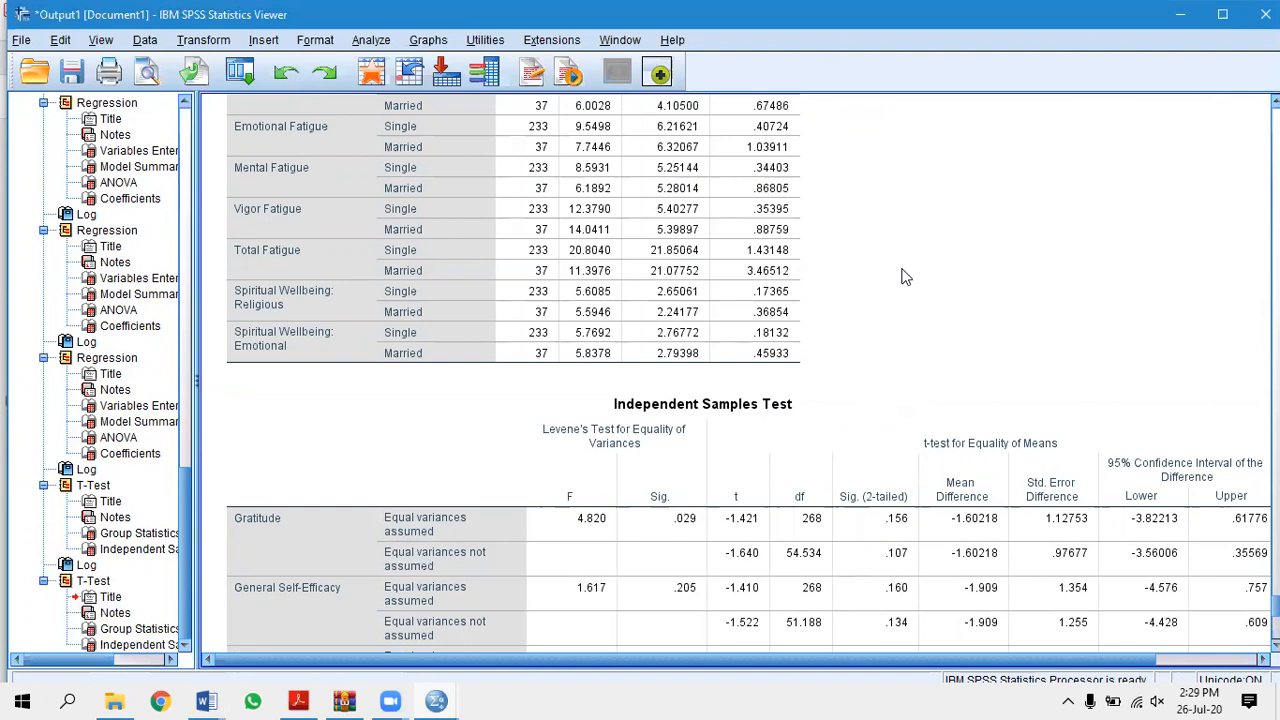
{"action": "scroll", "coordinate": [904, 277], "scroll_direction": "up", "scroll_amount": 5}
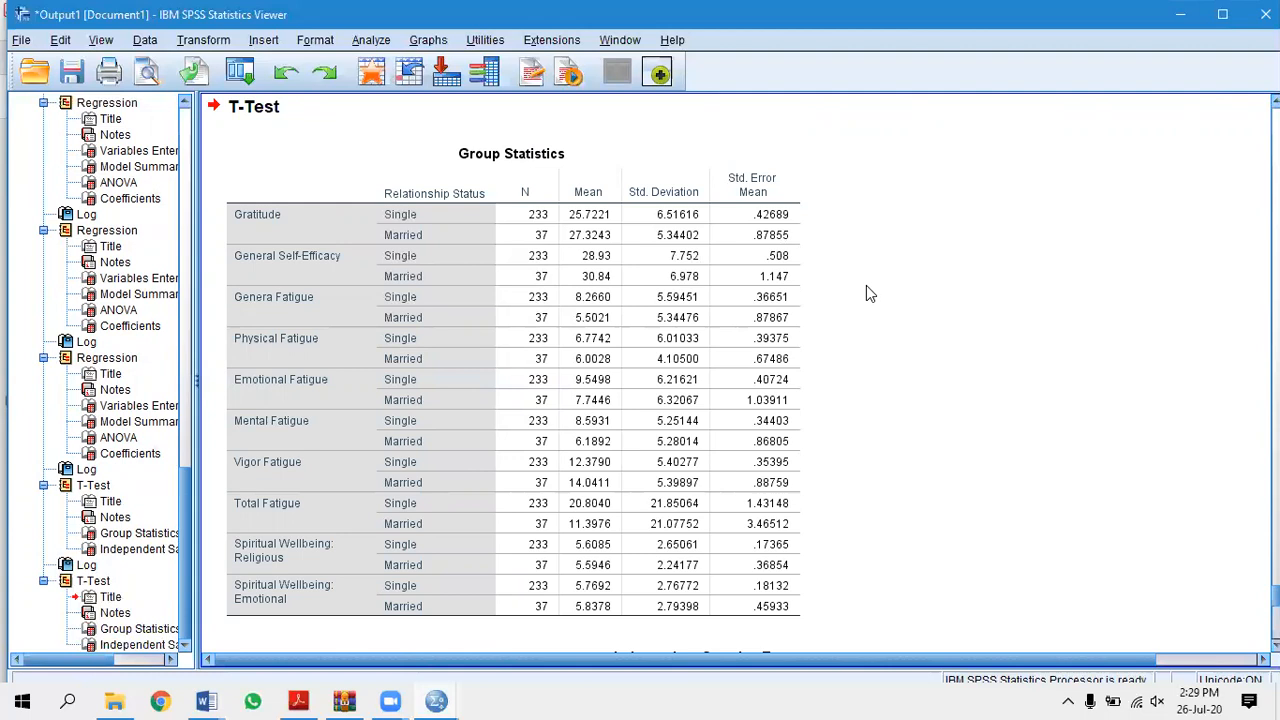
{"action": "scroll", "coordinate": [866, 285], "scroll_direction": "down", "scroll_amount": 10}
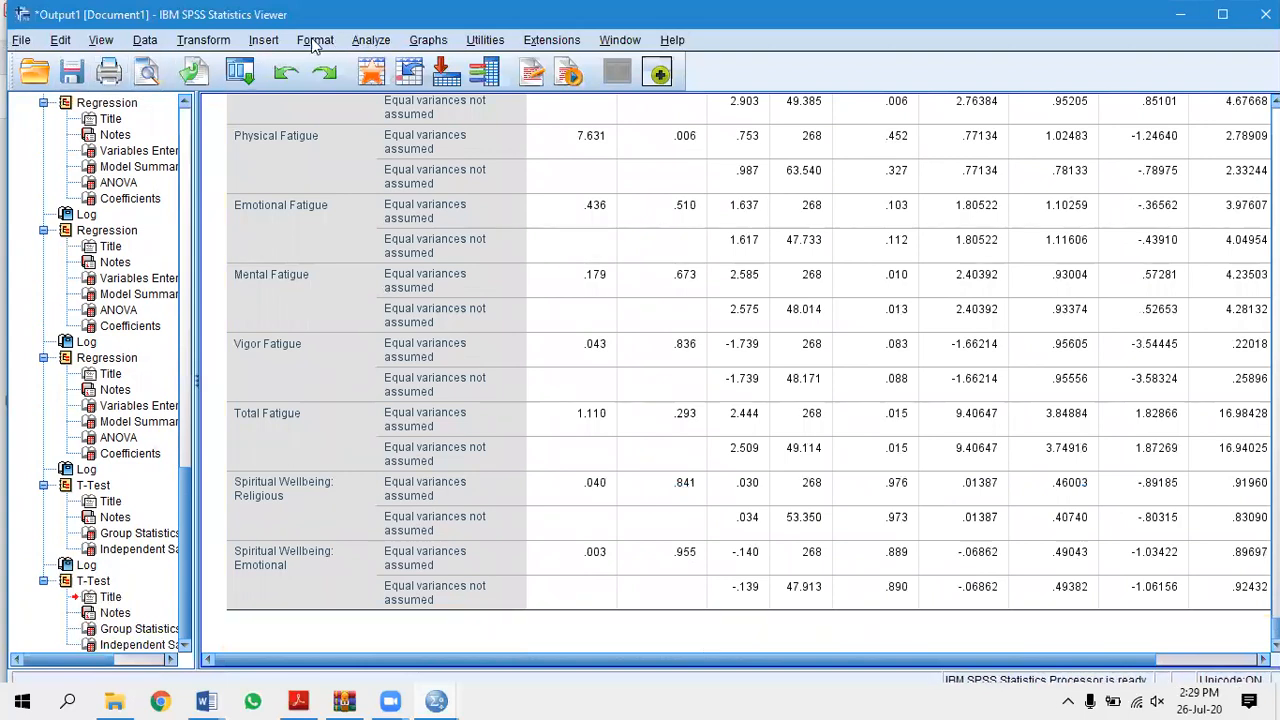
Start saving the output document and choose the student's own folder inside Thesis BS 8thM as its location.
{"action": "left_click", "coordinate": [78, 72]}
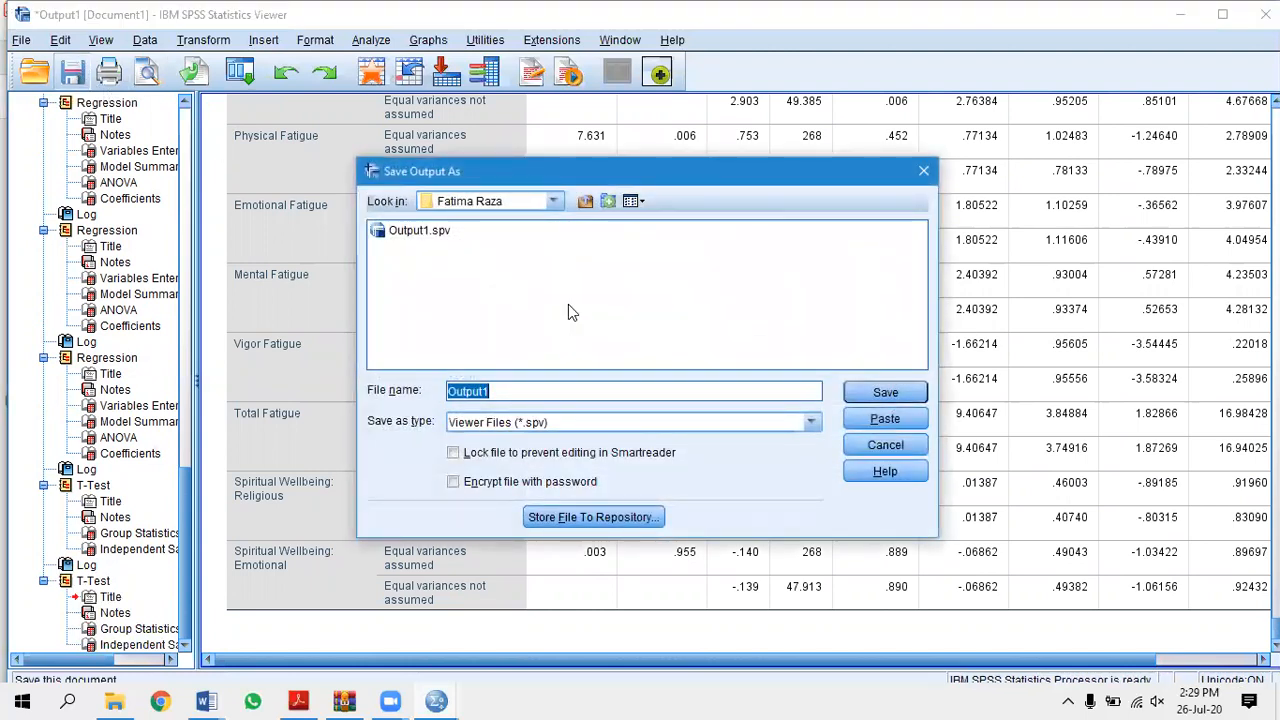
{"action": "left_click", "coordinate": [553, 201]}
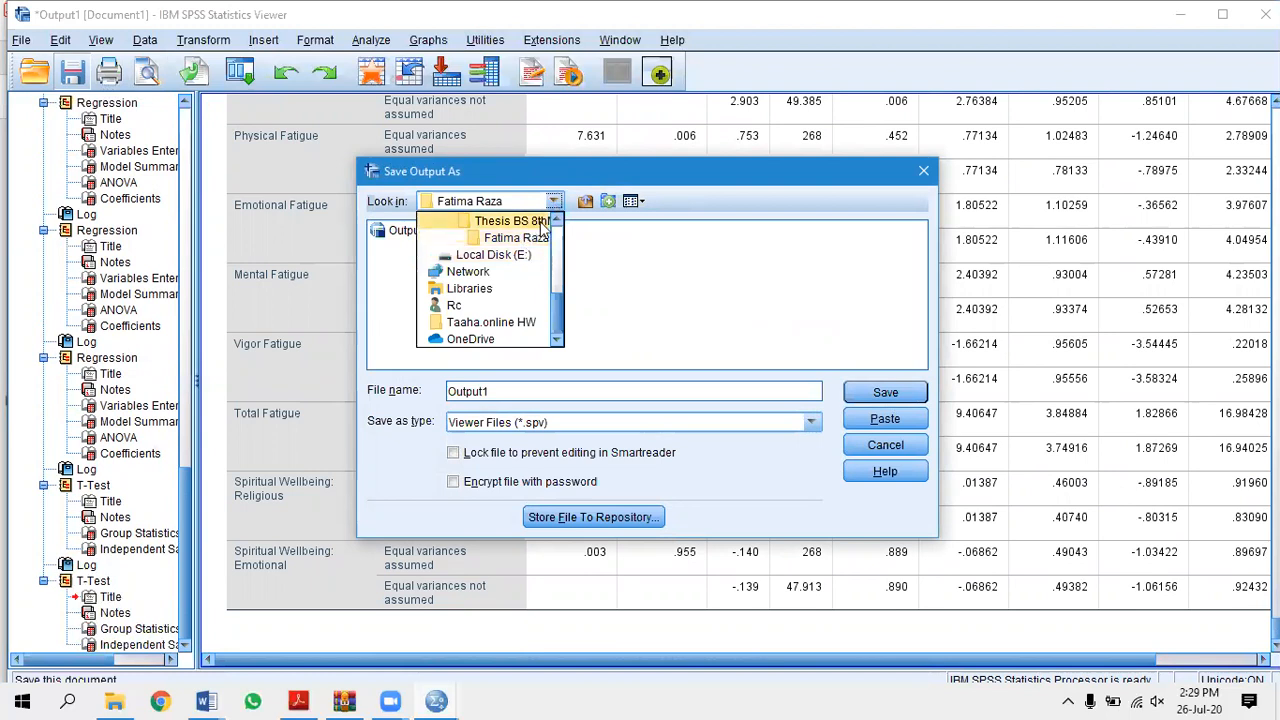
{"action": "left_click", "coordinate": [510, 221]}
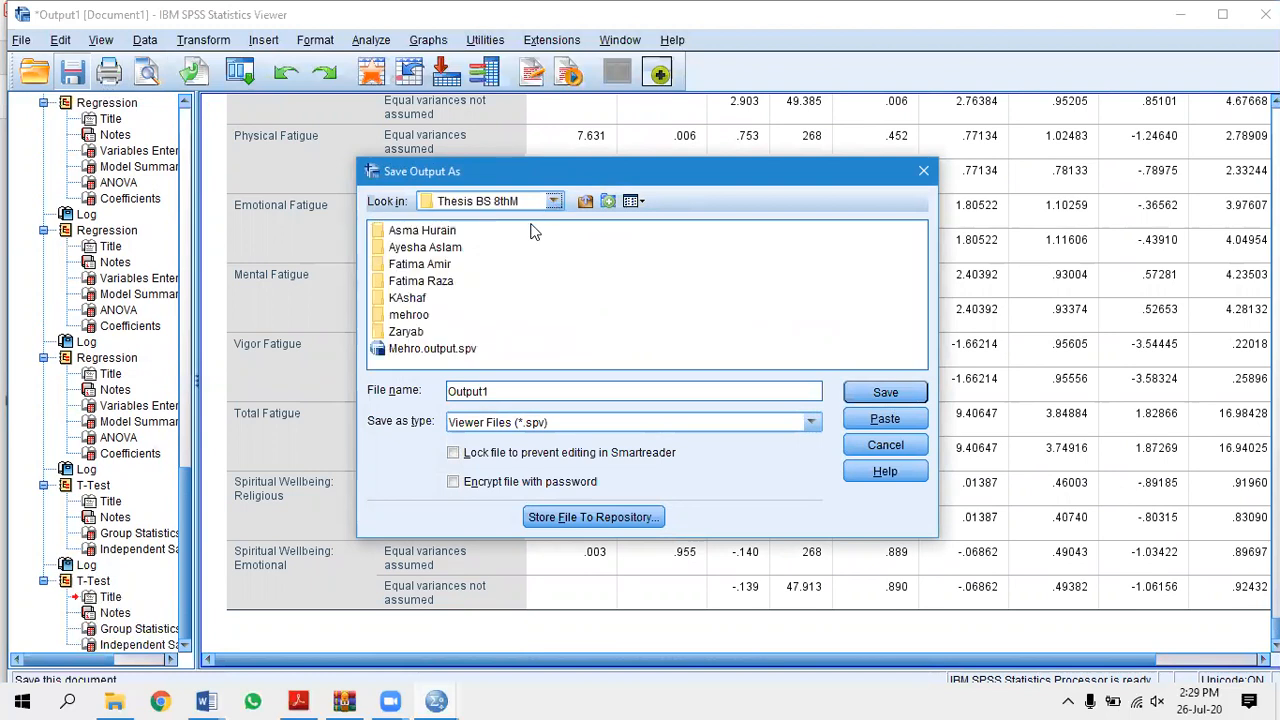
{"action": "double_click", "coordinate": [430, 298]}
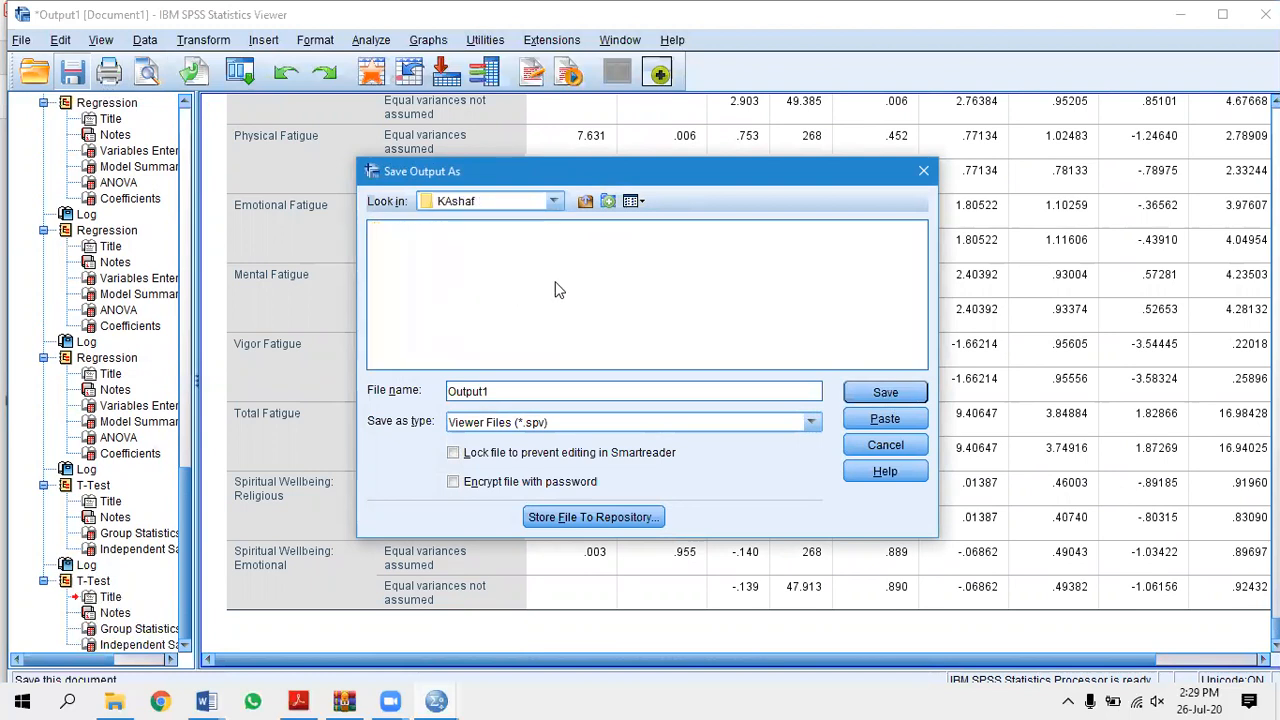
Name the output file "final output" and save it as a Viewer file.
{"action": "left_click", "coordinate": [526, 395]}
{"action": "key", "text": "BackSpace"}
{"action": "key", "text": "BackSpace"}
{"action": "key", "text": "BackSpace"}
{"action": "key", "text": "BackSpace"}
{"action": "key", "text": "BackSpace"}
{"action": "key", "text": "BackSpace"}
{"action": "key", "text": "BackSpace"}
{"action": "type", "text": "final "}
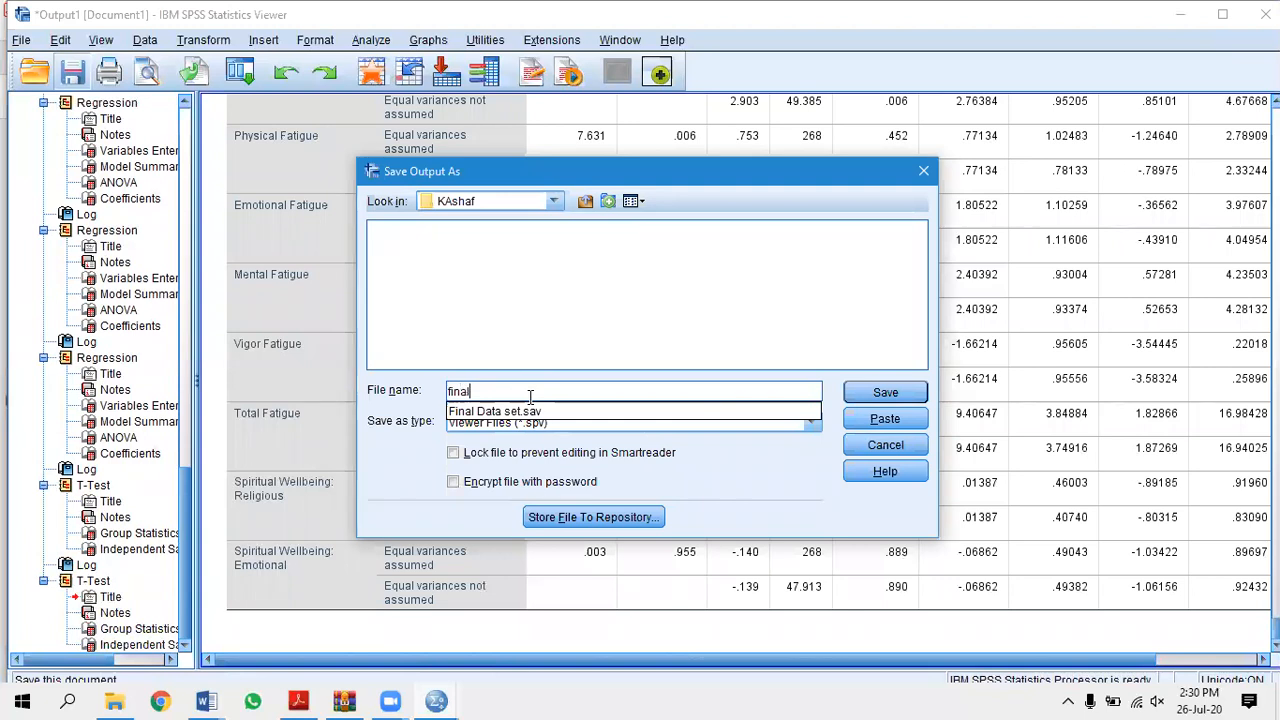
{"action": "type", "text": "o"}
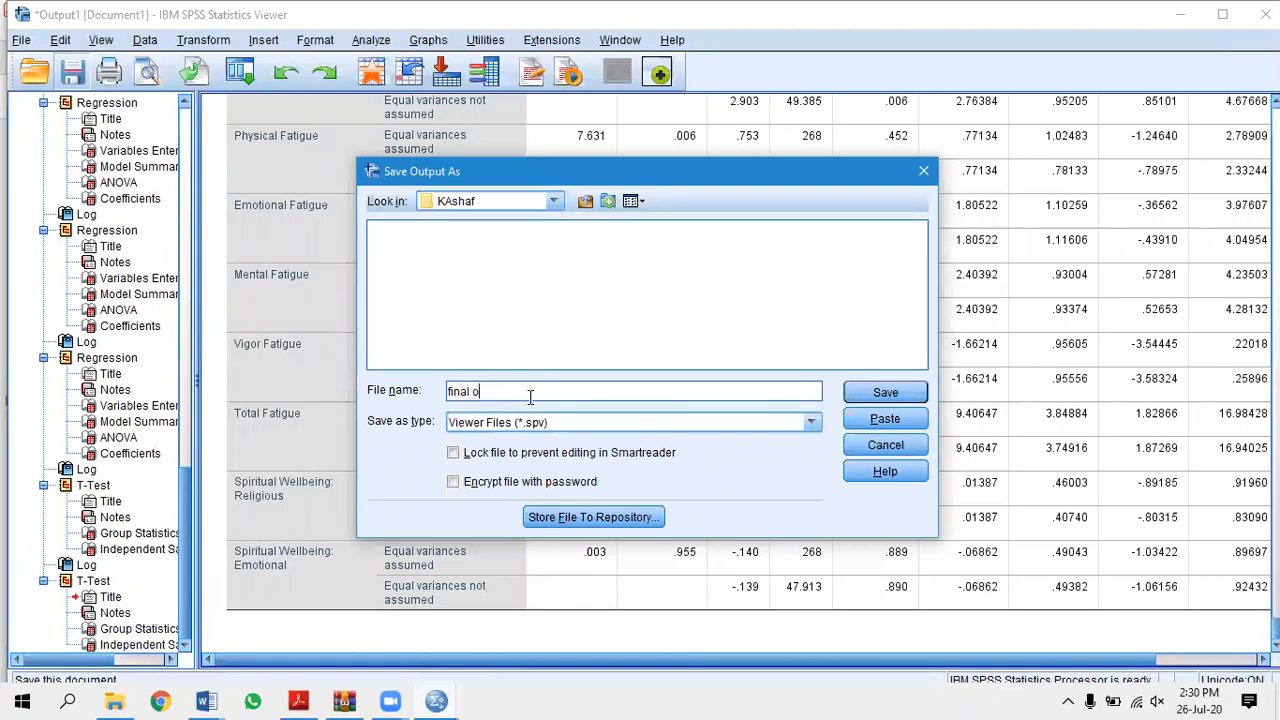
{"action": "type", "text": "utput"}
{"action": "left_click", "coordinate": [885, 393]}
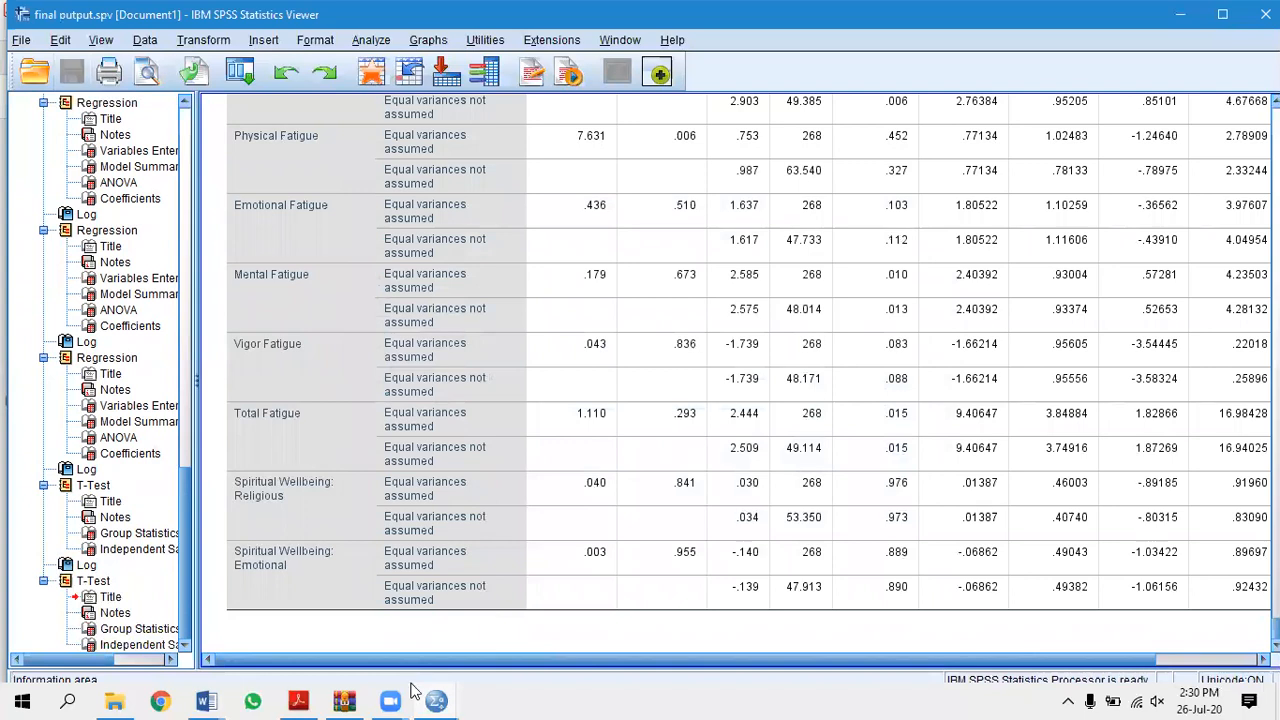
Switch to the TABLES ANALYSIS document in Word and examine how Table 3 and its paragraph report gender t-test results for the DASS subscales.
{"action": "mouse_move", "coordinate": [206, 700]}
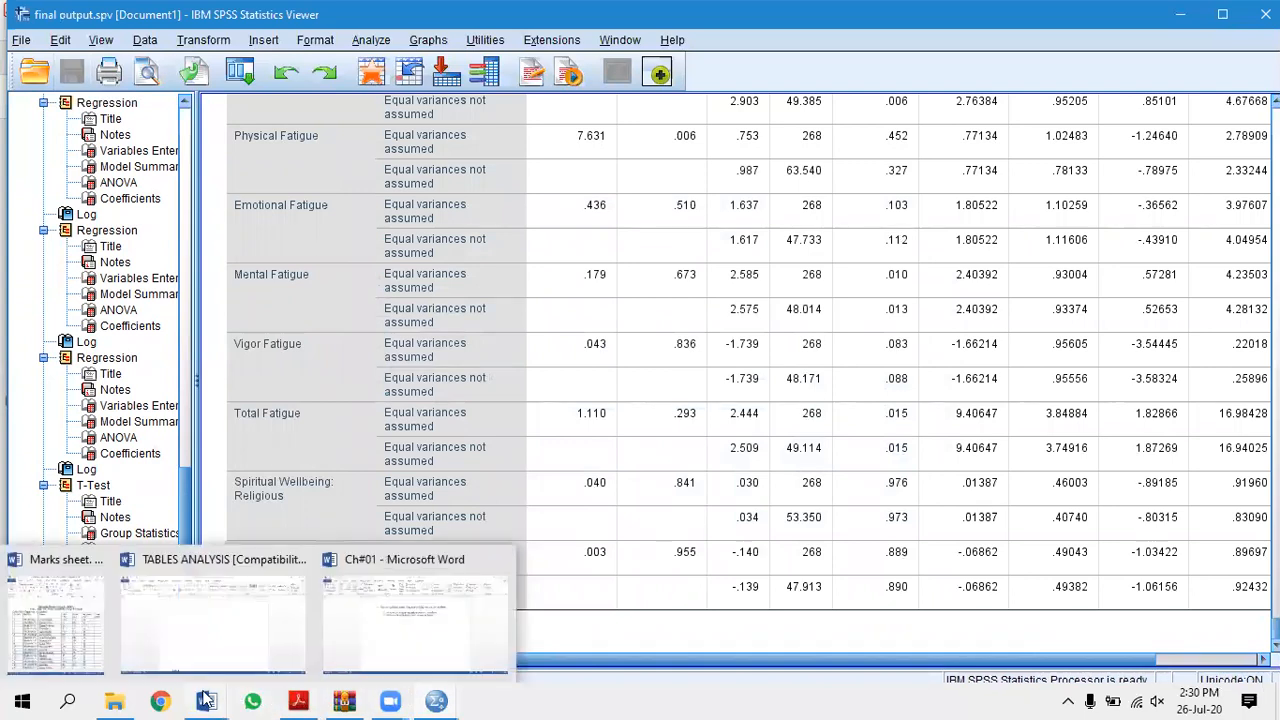
{"action": "left_click", "coordinate": [207, 598]}
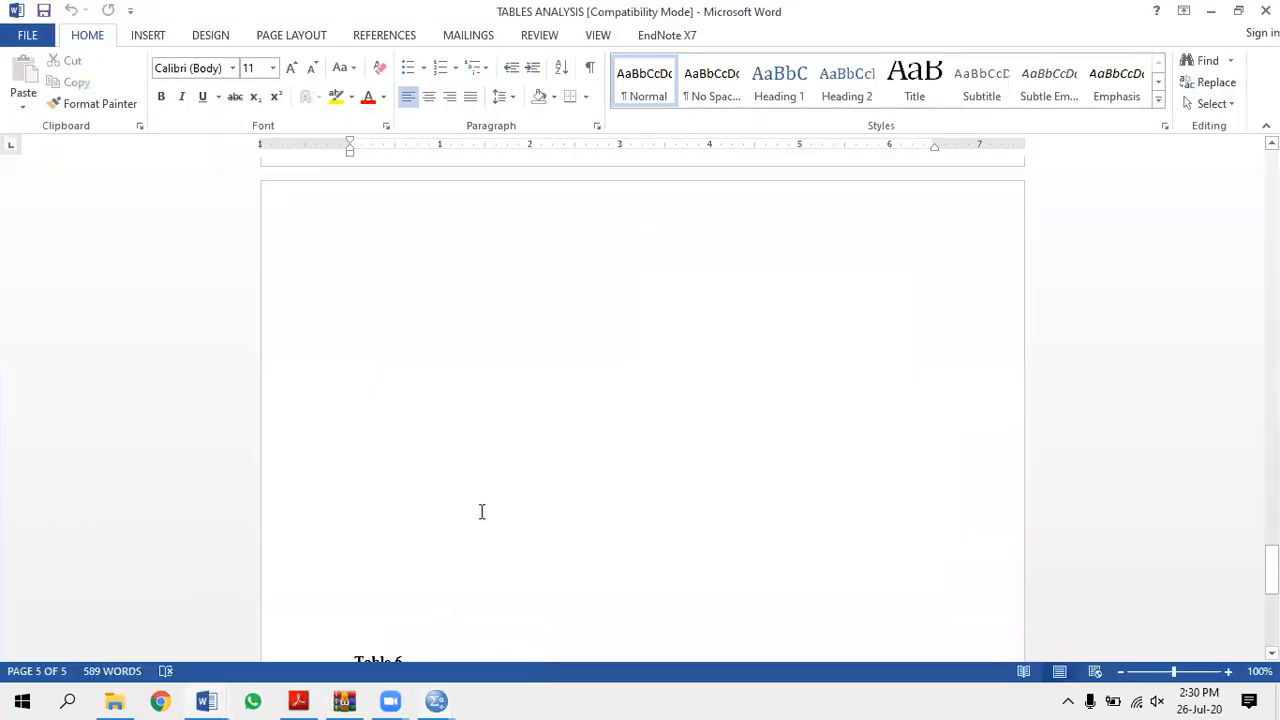
{"action": "scroll", "coordinate": [674, 477], "scroll_direction": "up", "scroll_amount": 5}
{"action": "scroll", "coordinate": [680, 478], "scroll_direction": "up", "scroll_amount": 10}
{"action": "scroll", "coordinate": [704, 448], "scroll_direction": "up", "scroll_amount": 8}
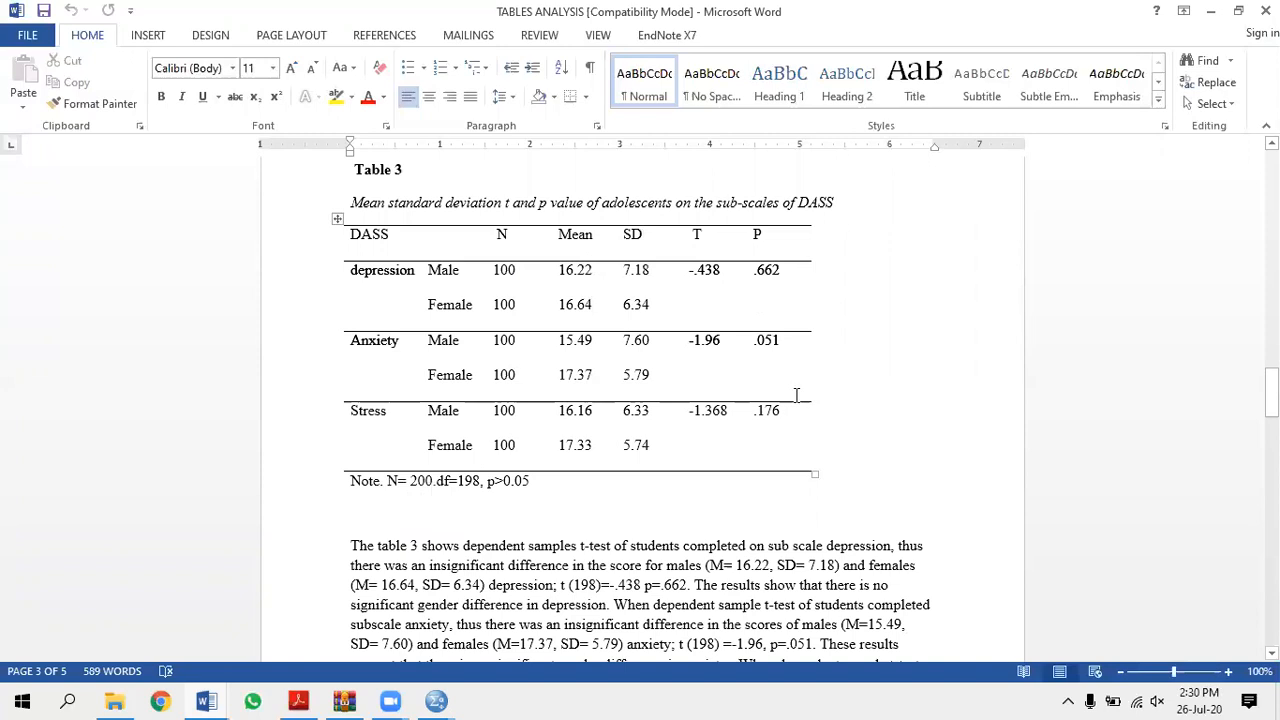
{"action": "scroll", "coordinate": [798, 395], "scroll_direction": "down", "scroll_amount": 1}
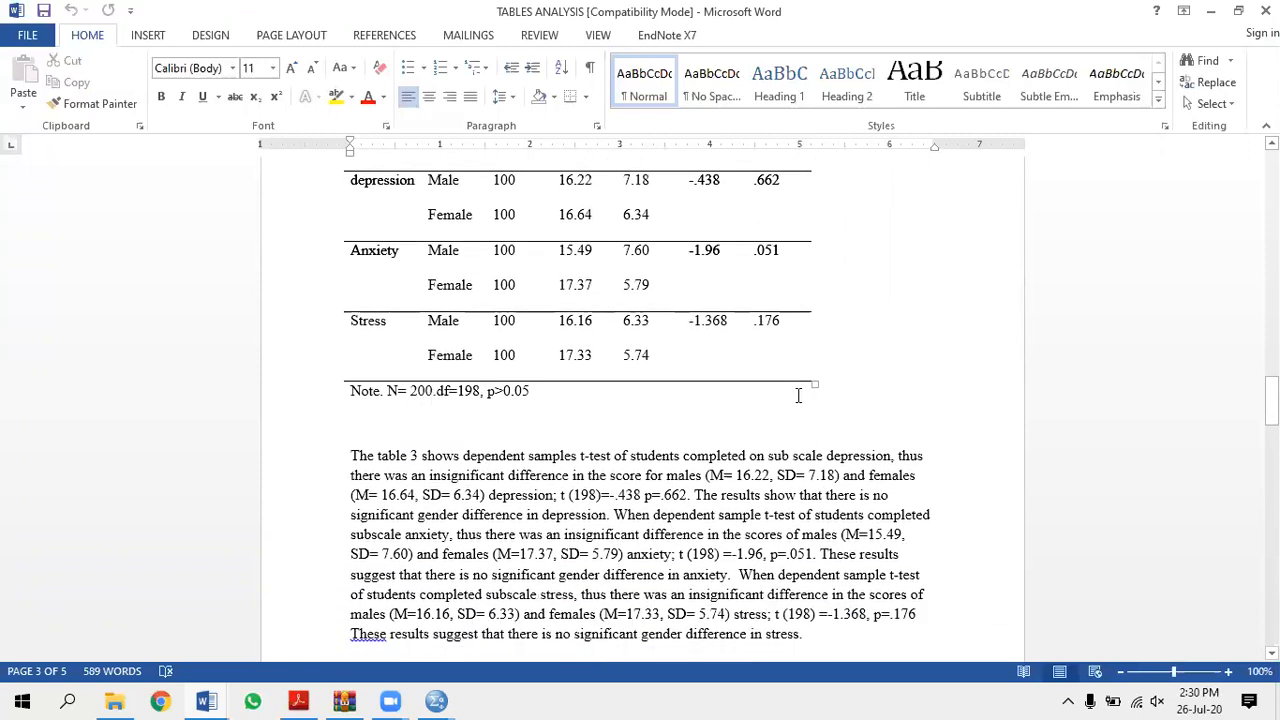
{"action": "scroll", "coordinate": [646, 466], "scroll_direction": "down", "scroll_amount": 3}
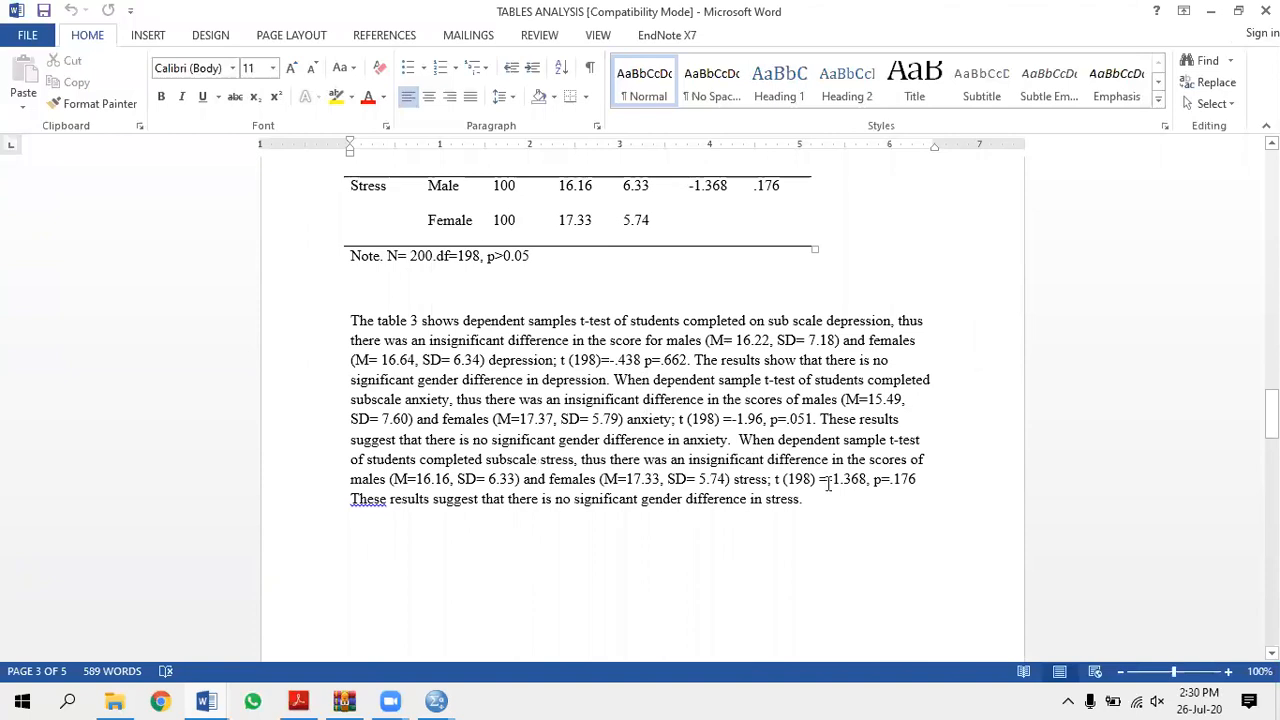
{"action": "scroll", "coordinate": [818, 470], "scroll_direction": "up", "scroll_amount": 2}
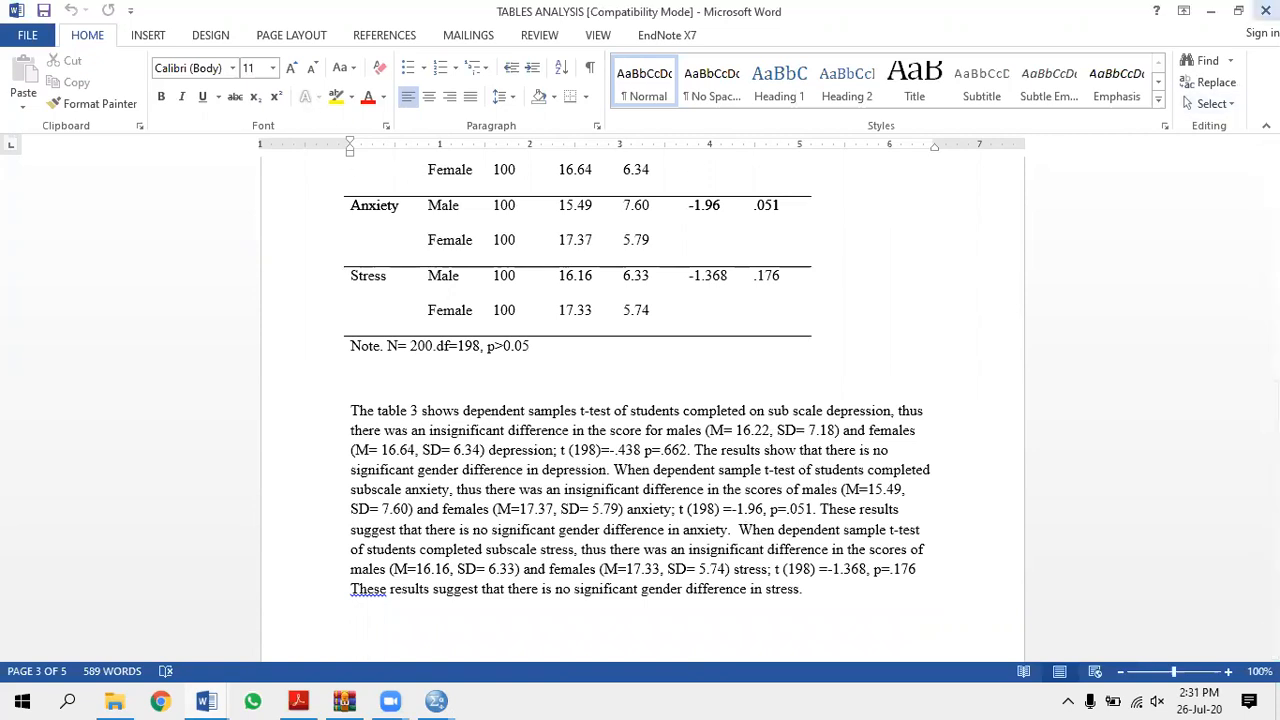
Return to SPSS from the Word document and close the saved output viewer.
{"action": "left_click", "coordinate": [1214, 12]}
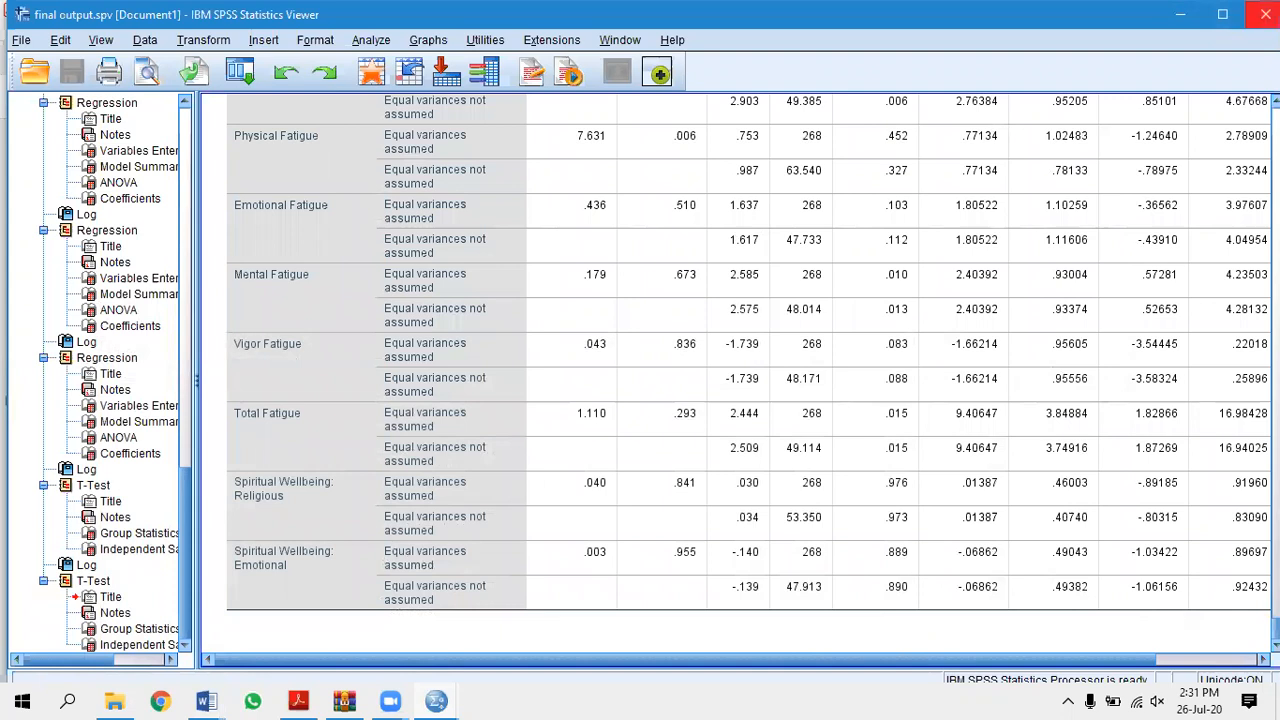
{"action": "left_click", "coordinate": [1262, 14]}
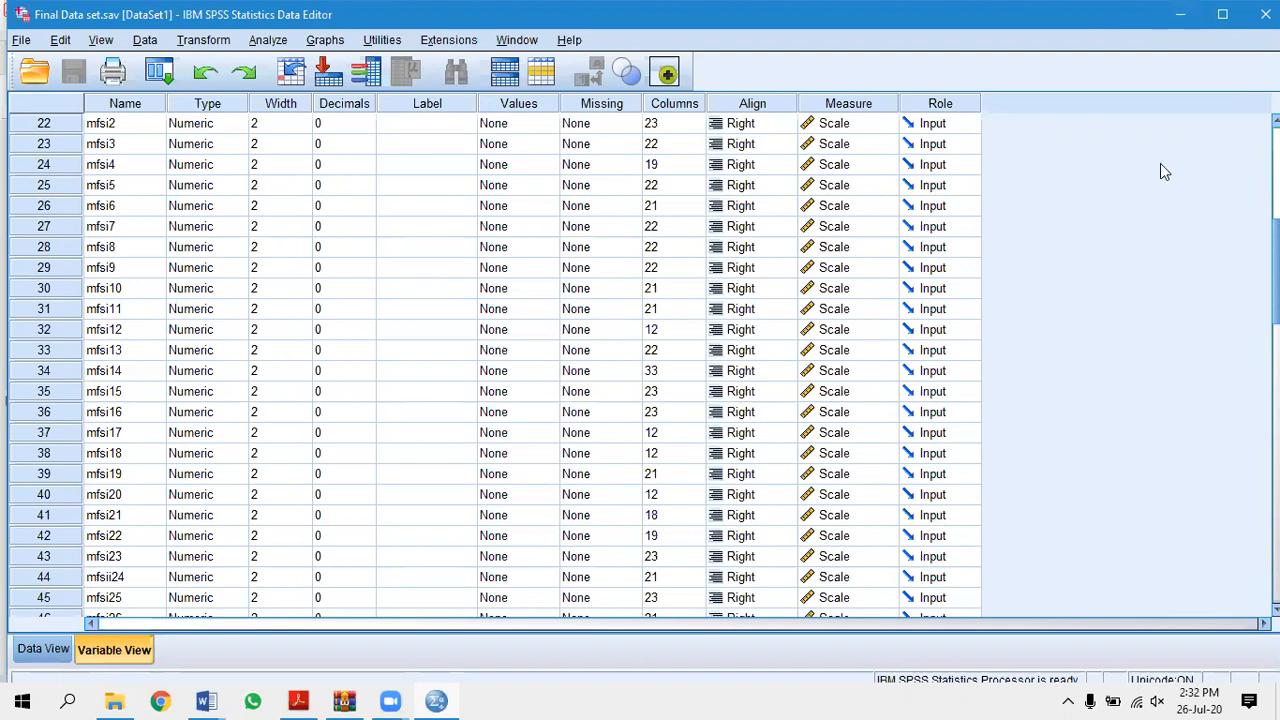
Review the file types offered for saving the data set under another format, including the Excel ones, and leave without saving.
{"action": "left_click", "coordinate": [21, 41]}
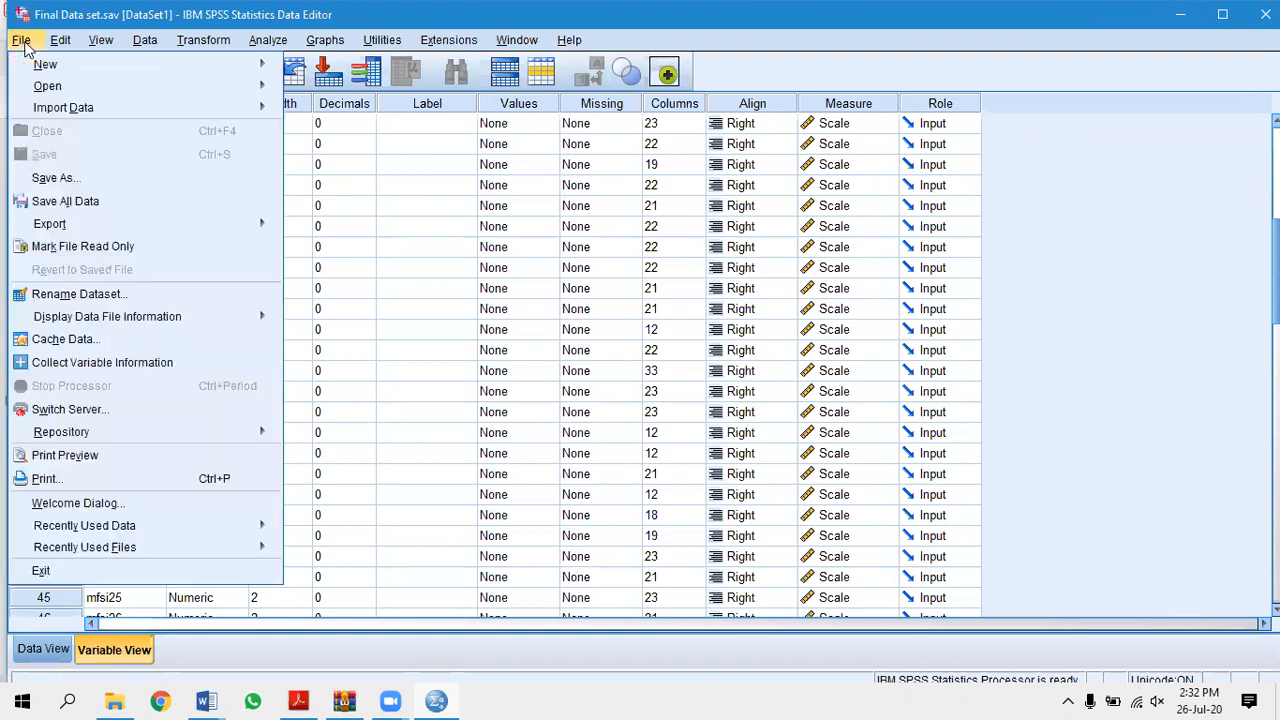
{"action": "left_click", "coordinate": [52, 179]}
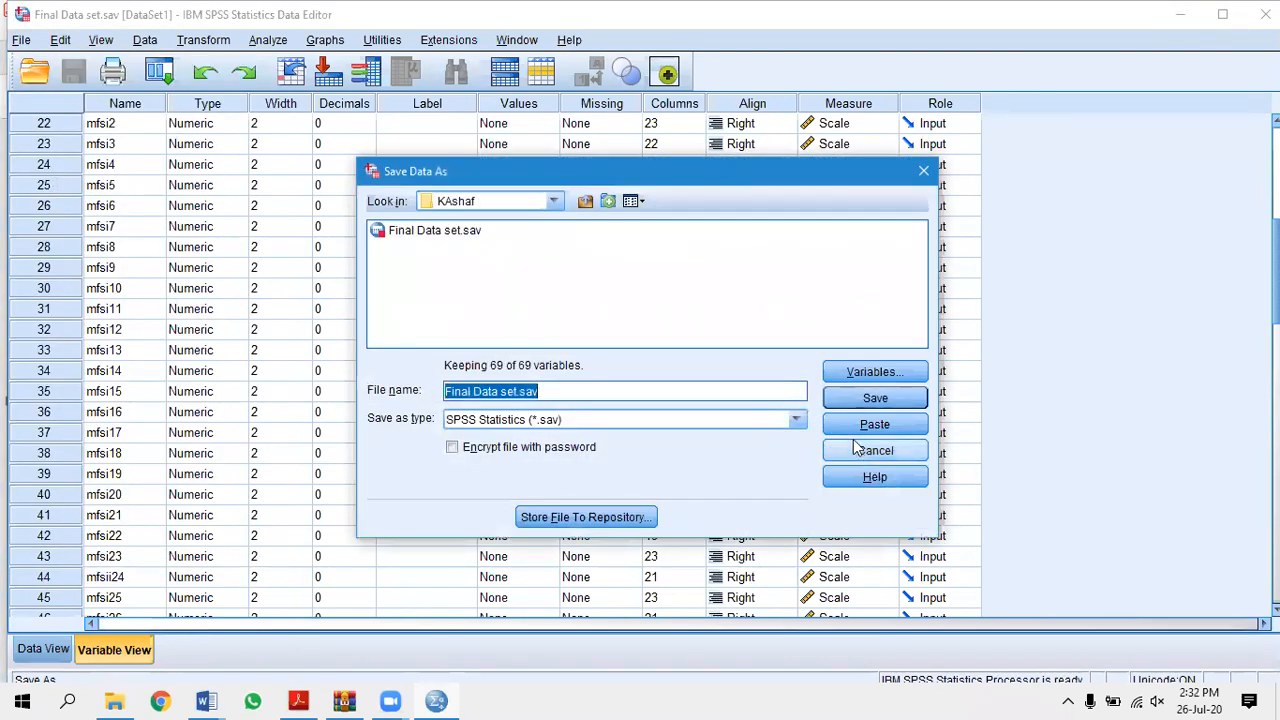
{"action": "left_click", "coordinate": [796, 419]}
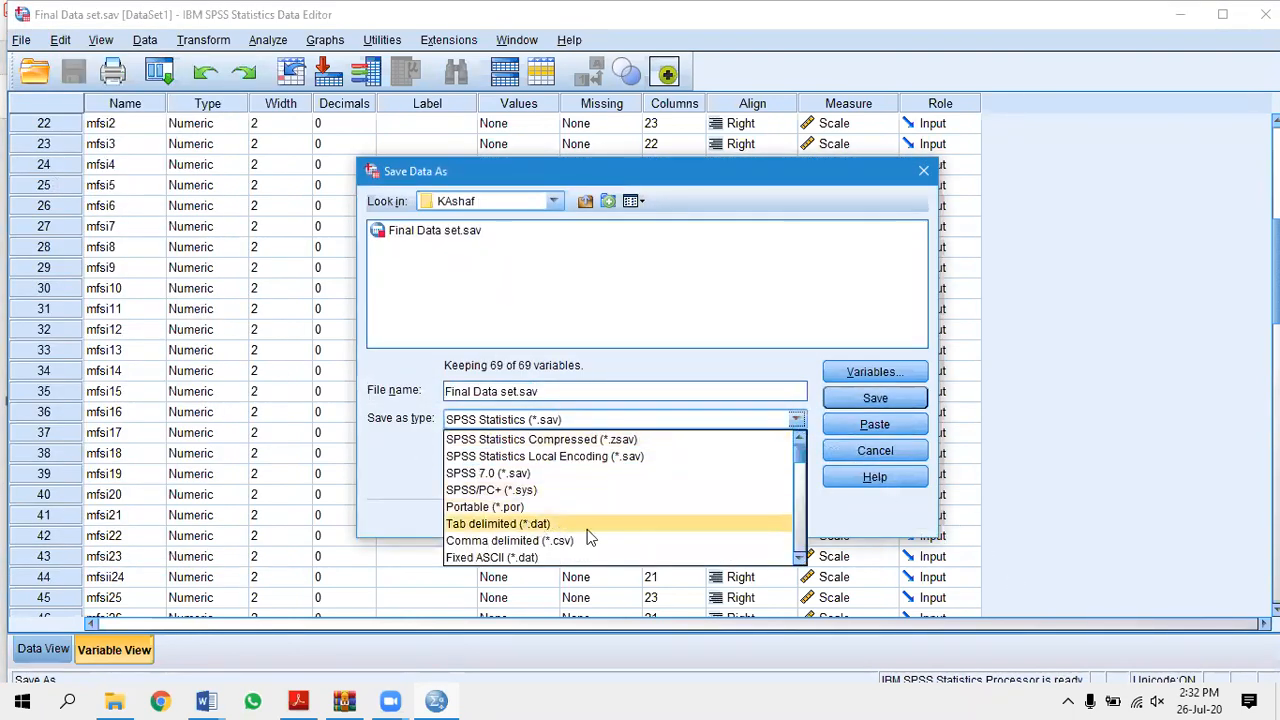
{"action": "scroll", "coordinate": [609, 536], "scroll_direction": "down", "scroll_amount": 1}
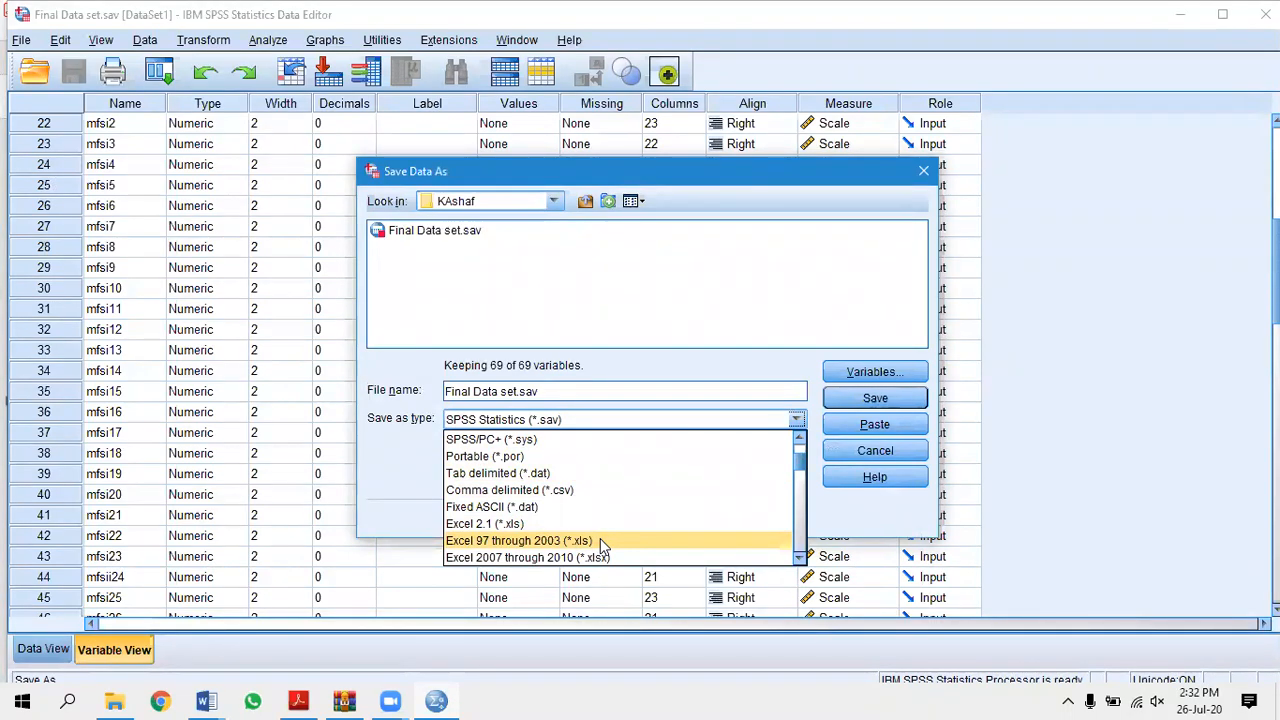
{"action": "left_click", "coordinate": [928, 173]}
{"action": "left_click", "coordinate": [928, 173]}
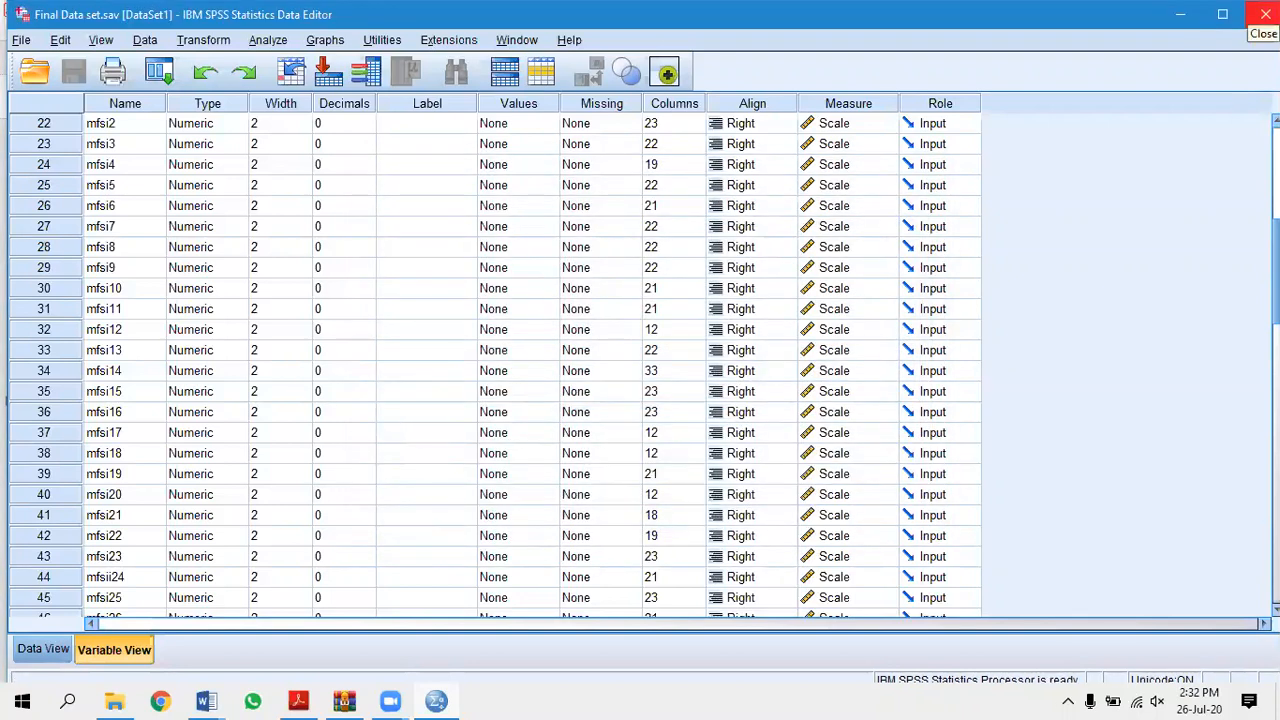
Close the Data Editor and confirm exiting SPSS.
{"action": "left_click", "coordinate": [1258, 14]}
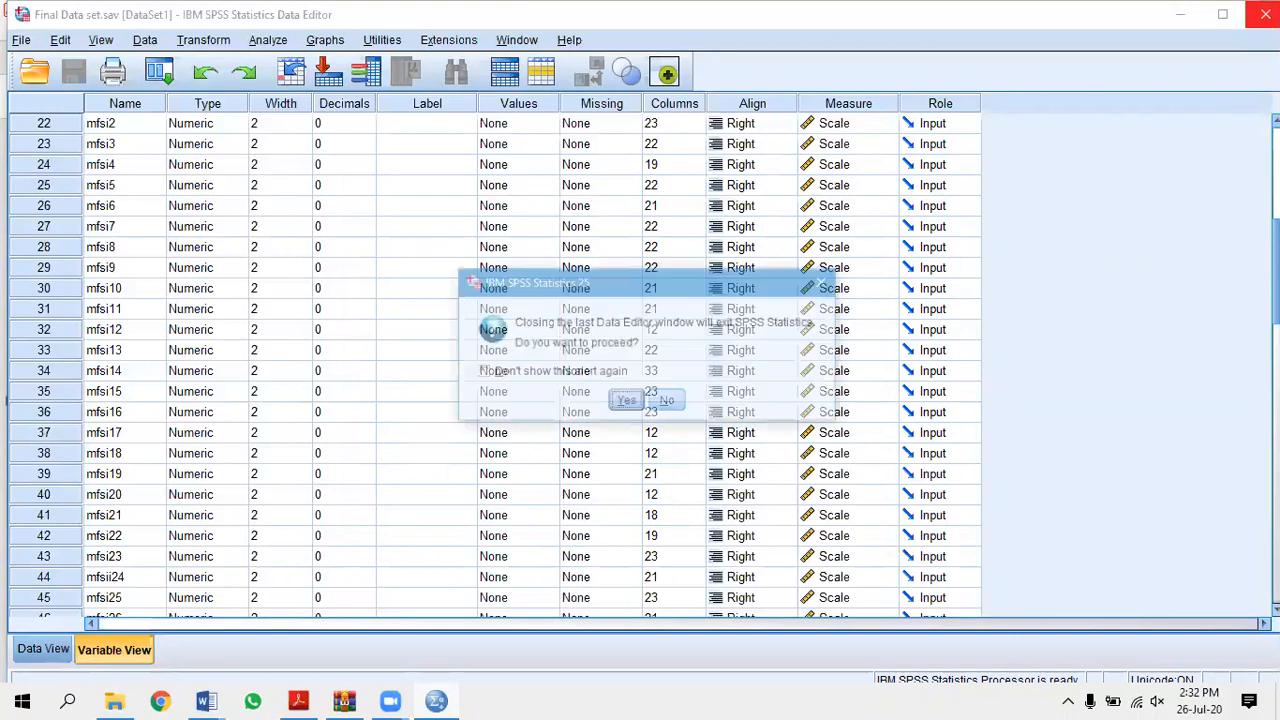
{"action": "left_click", "coordinate": [627, 402]}
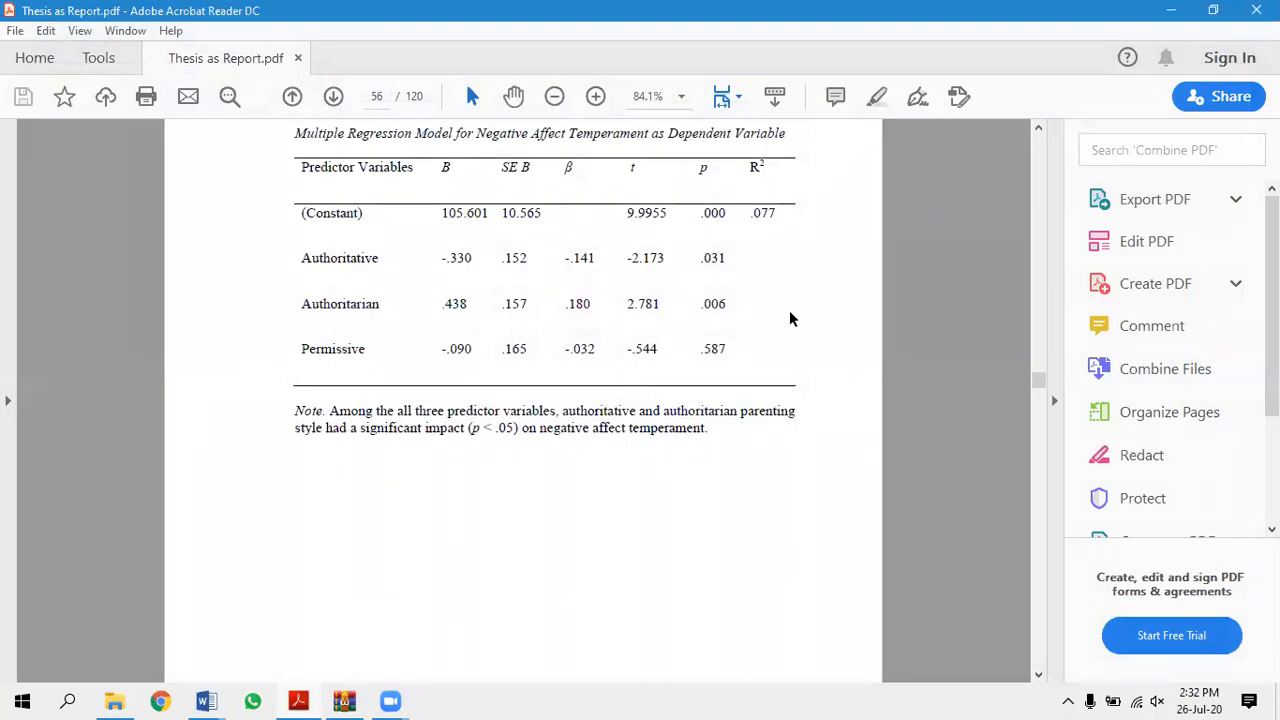
Switch from the thesis PDF to the project folder in File Explorer and view the model 1 and model 2 path diagrams.
{"action": "left_click", "coordinate": [1172, 12]}
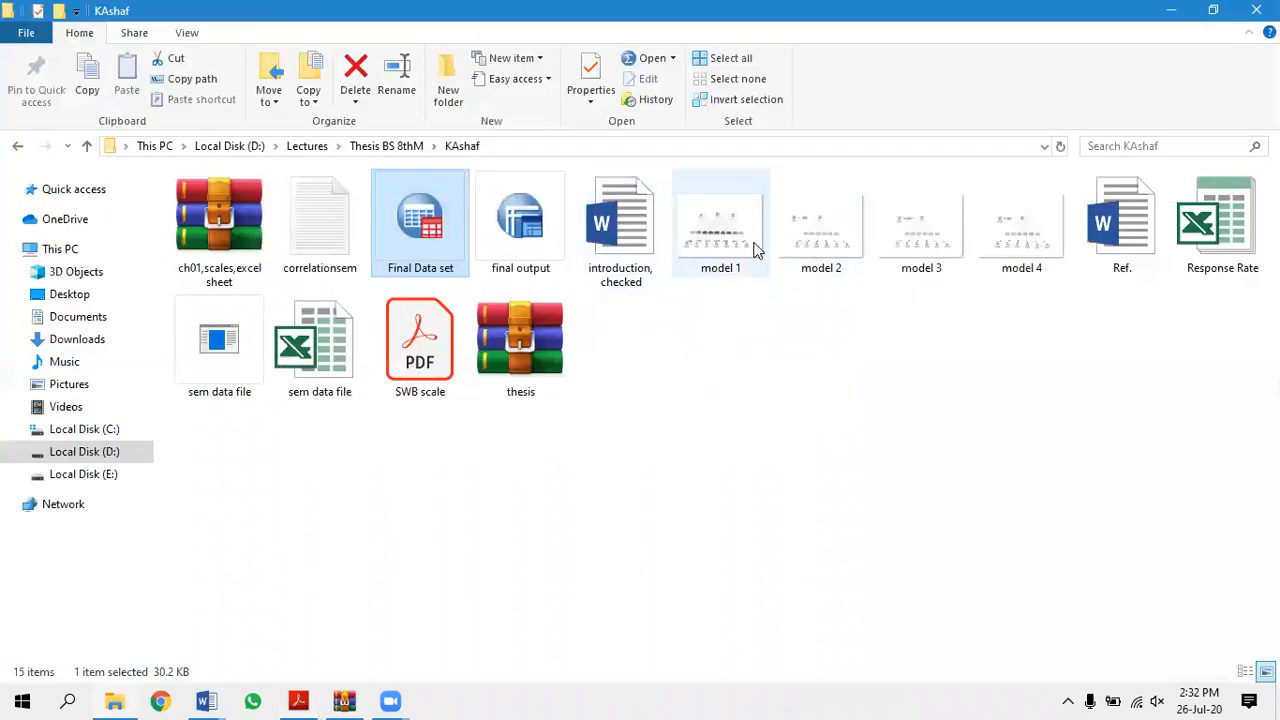
{"action": "double_click", "coordinate": [738, 243]}
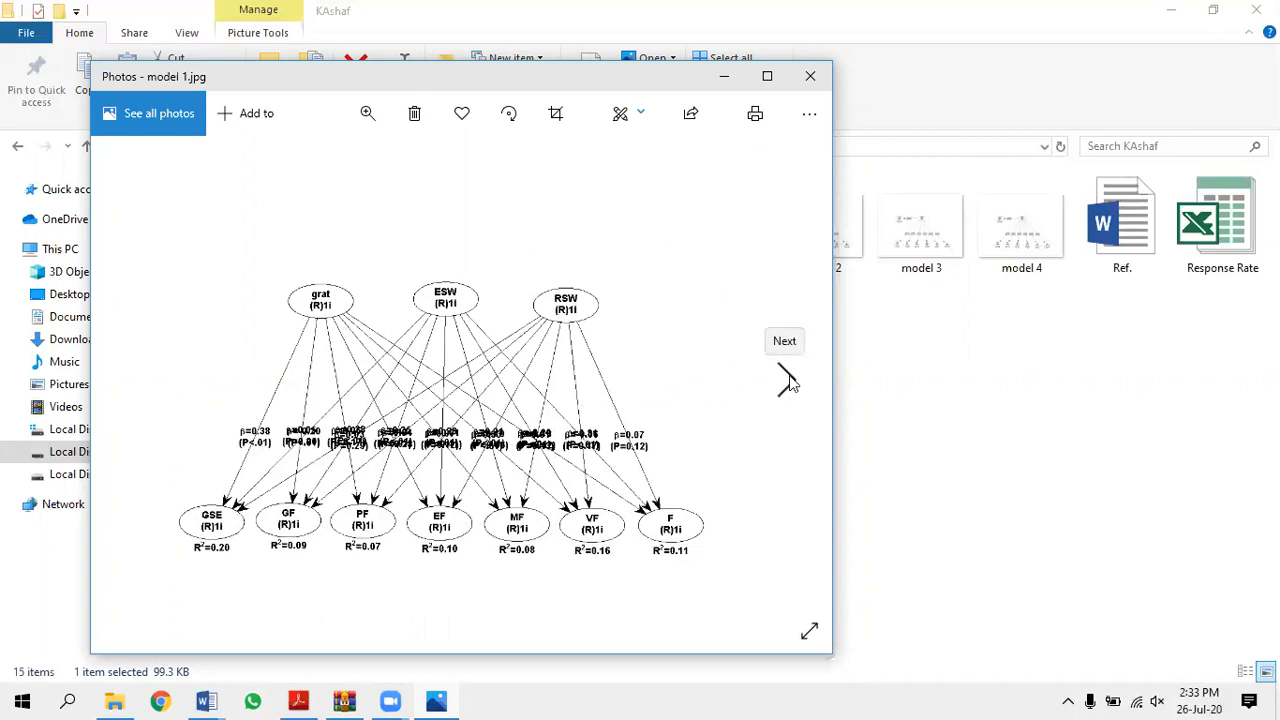
{"action": "left_click", "coordinate": [788, 380]}
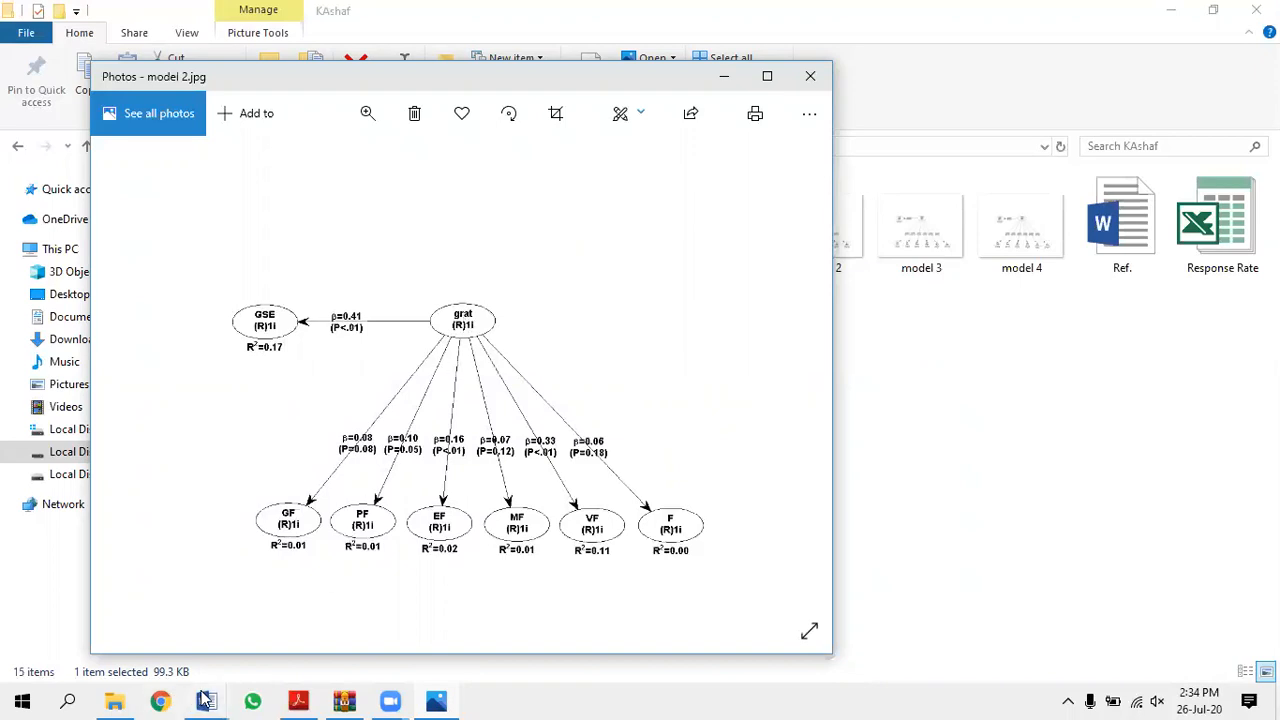
Switch to the Ch#01 document in Word and review the Hypothesis section and the Hypothesized Model figure for the study.
{"action": "mouse_move", "coordinate": [205, 700]}
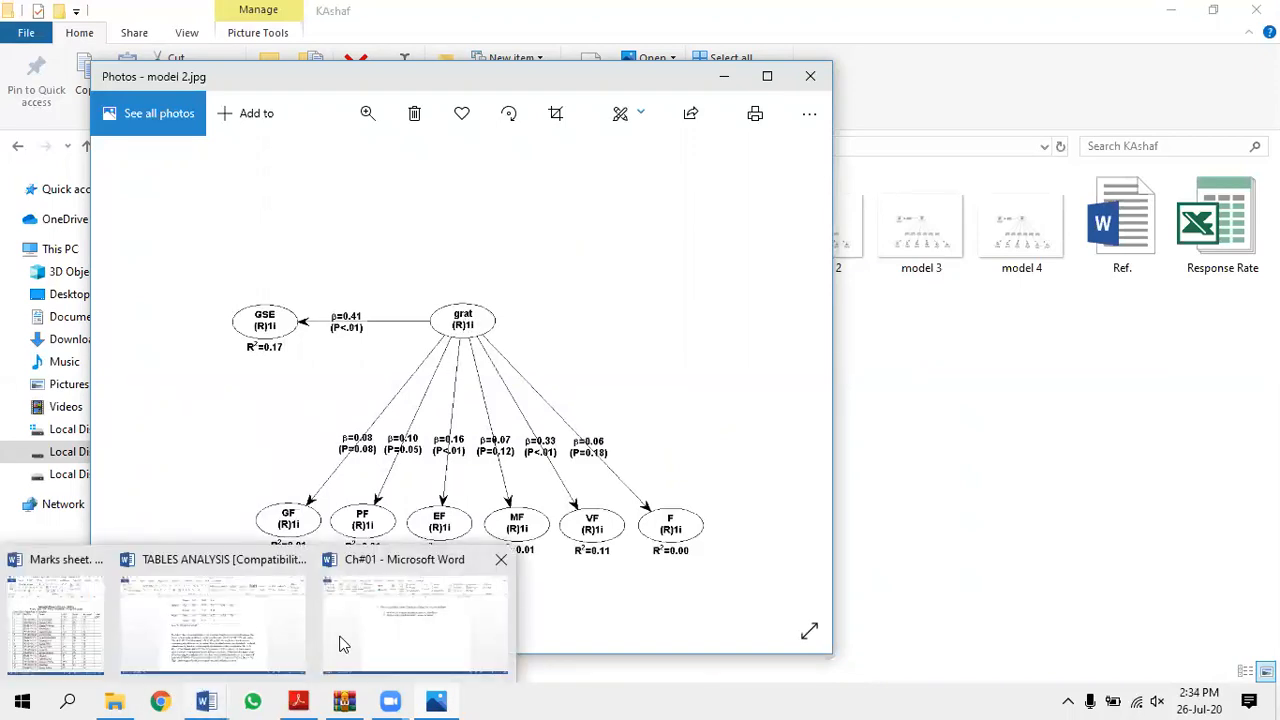
{"action": "left_click", "coordinate": [342, 640]}
{"action": "scroll", "coordinate": [560, 361], "scroll_direction": "up", "scroll_amount": 7}
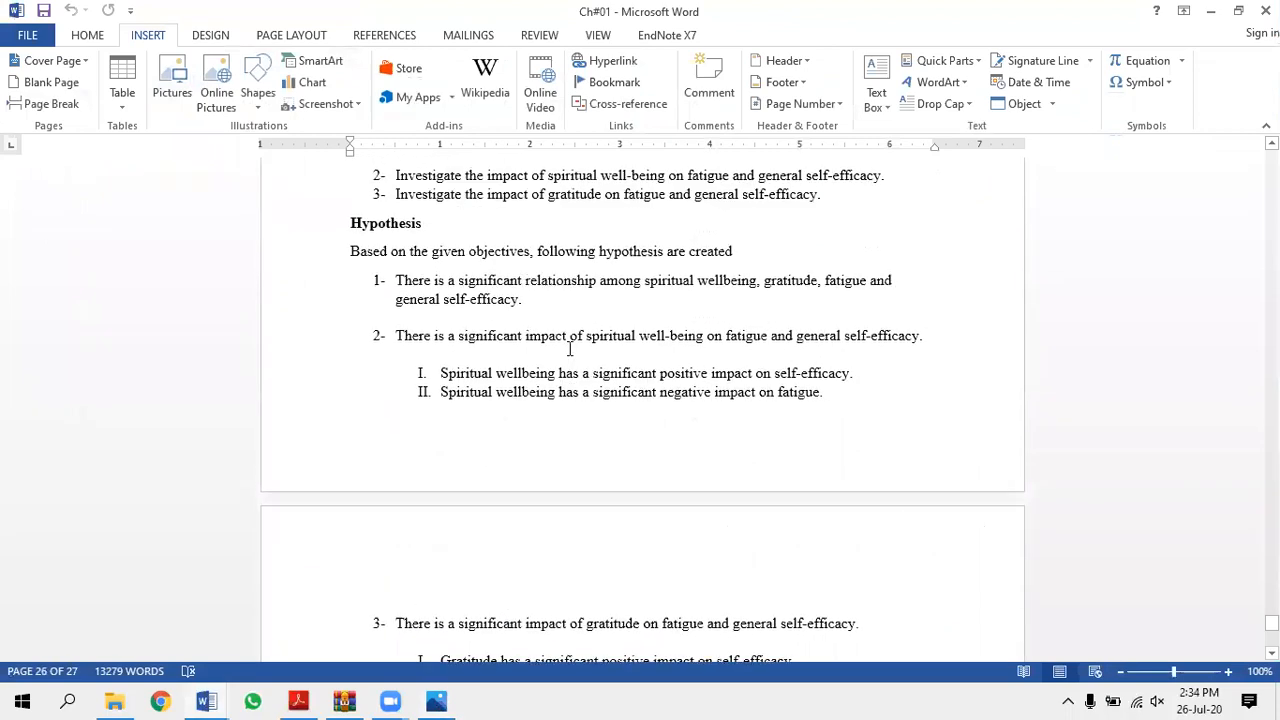
{"action": "scroll", "coordinate": [569, 349], "scroll_direction": "up", "scroll_amount": 5}
{"action": "scroll", "coordinate": [567, 348], "scroll_direction": "down", "scroll_amount": 4}
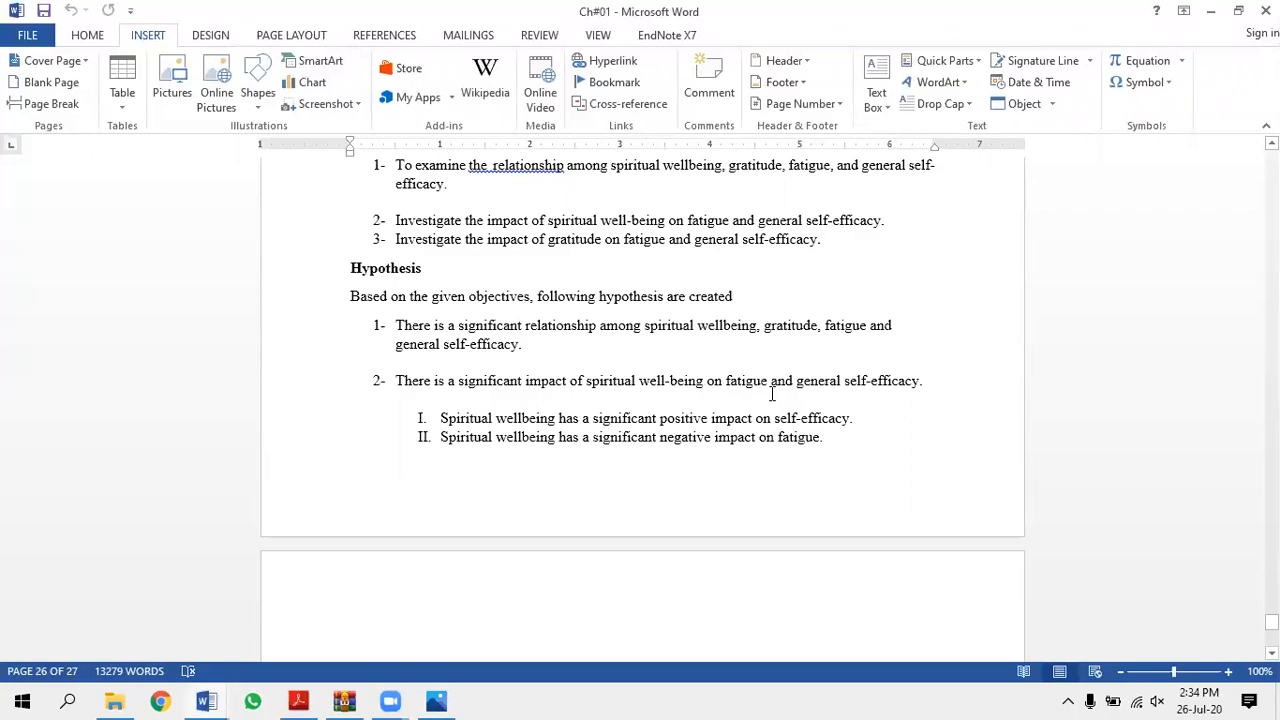
{"action": "scroll", "coordinate": [771, 393], "scroll_direction": "up", "scroll_amount": 18}
{"action": "scroll", "coordinate": [771, 386], "scroll_direction": "up", "scroll_amount": 10}
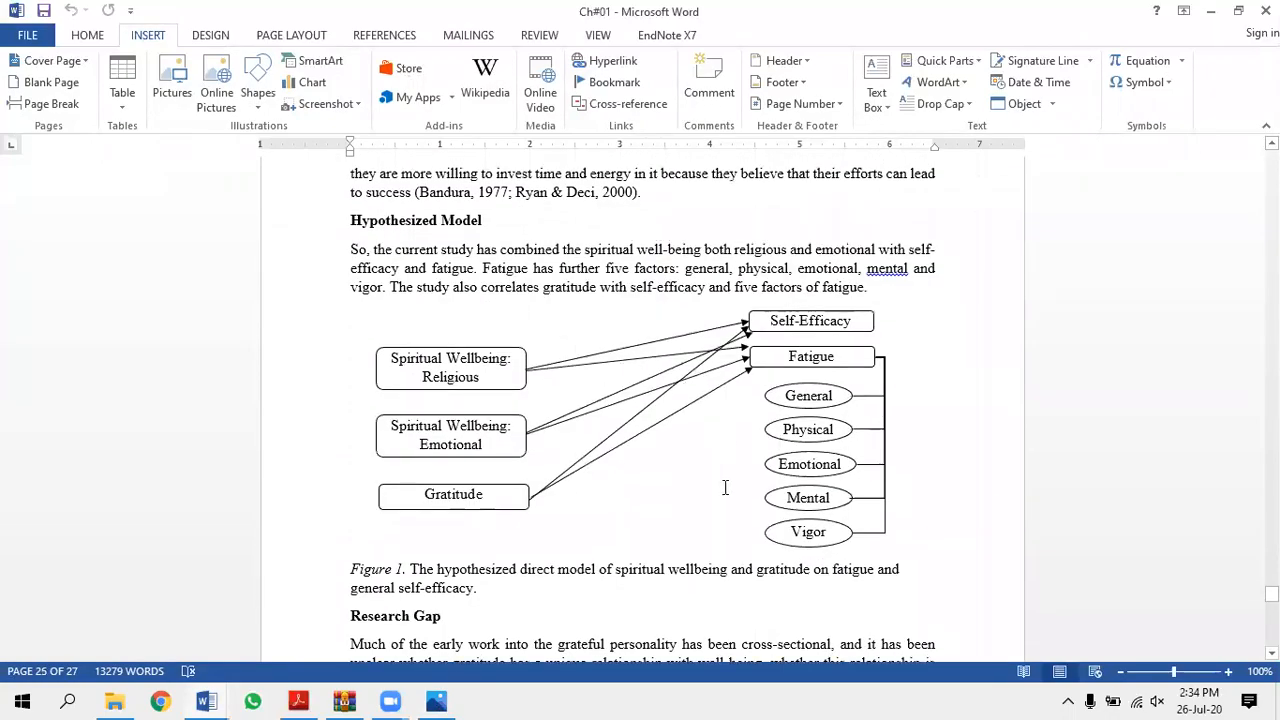